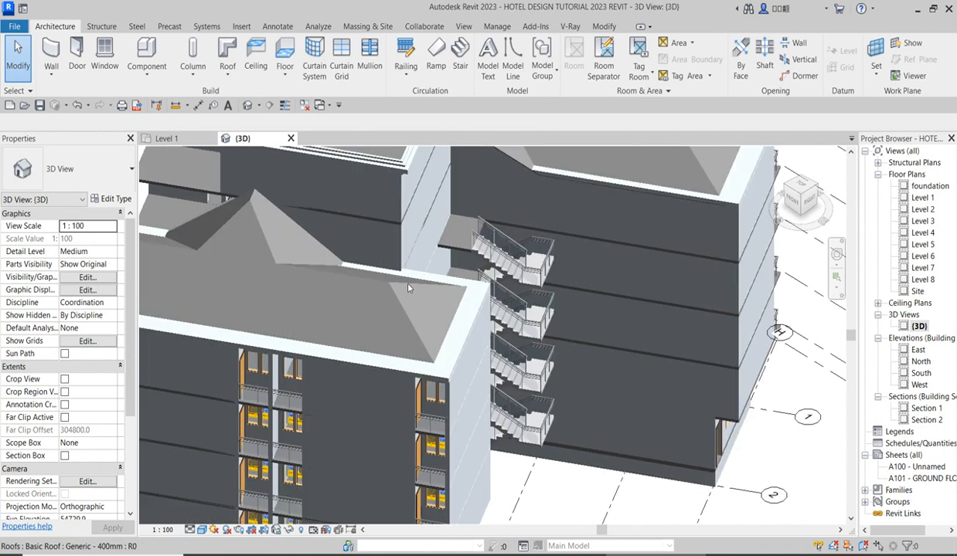
Examine the external staircases and the ground-floor edge of the front wing in the 3D view.
{"action": "scroll", "coordinate": [397, 276], "scroll_direction": "down", "scroll_amount": 6}
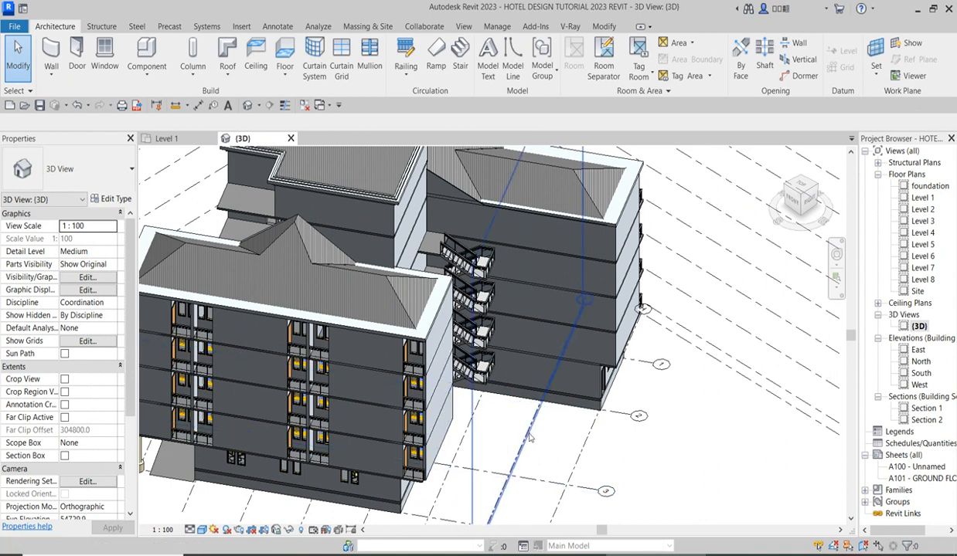
{"action": "scroll", "coordinate": [508, 415], "scroll_direction": "down", "scroll_amount": 5}
{"action": "scroll", "coordinate": [543, 473], "scroll_direction": "up", "scroll_amount": 6}
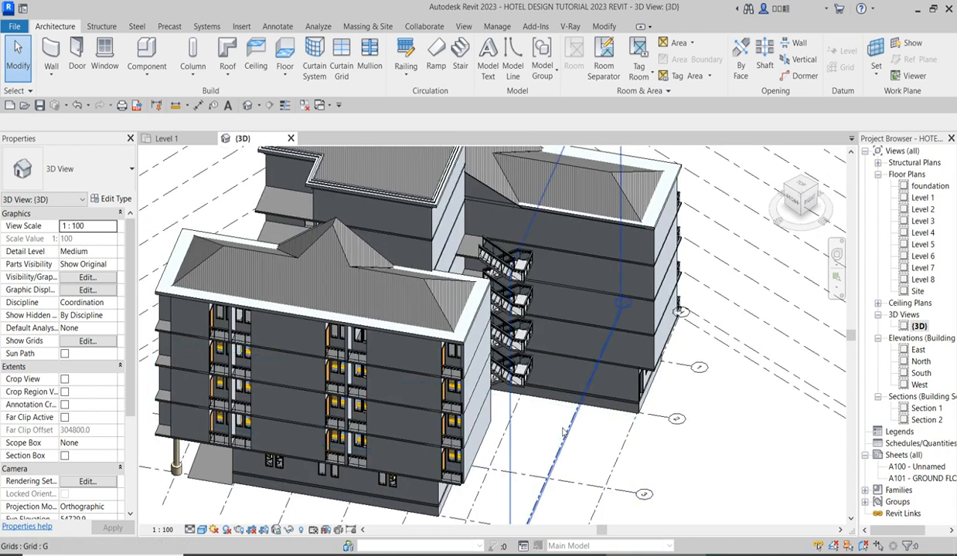
{"action": "scroll", "coordinate": [573, 459], "scroll_direction": "down", "scroll_amount": 4}
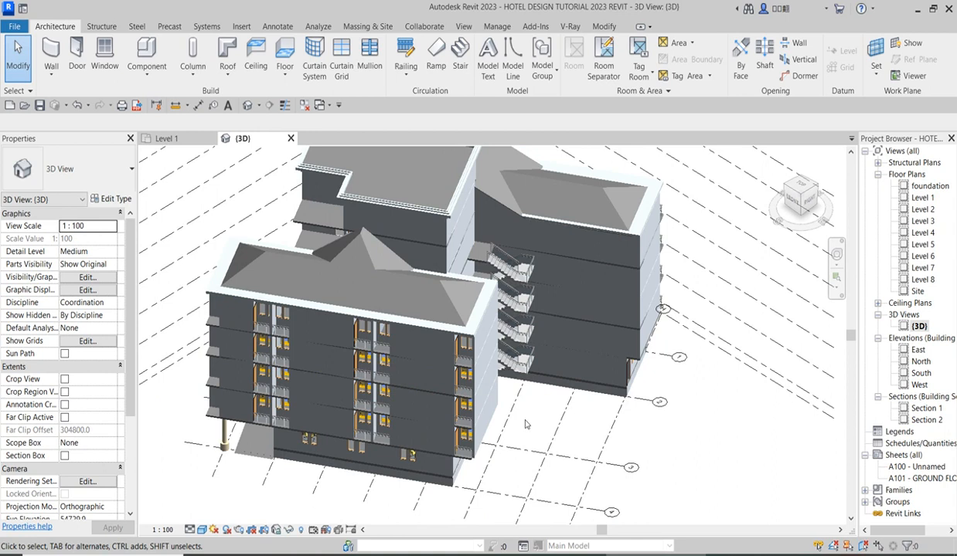
{"action": "scroll", "coordinate": [487, 449], "scroll_direction": "up", "scroll_amount": 4}
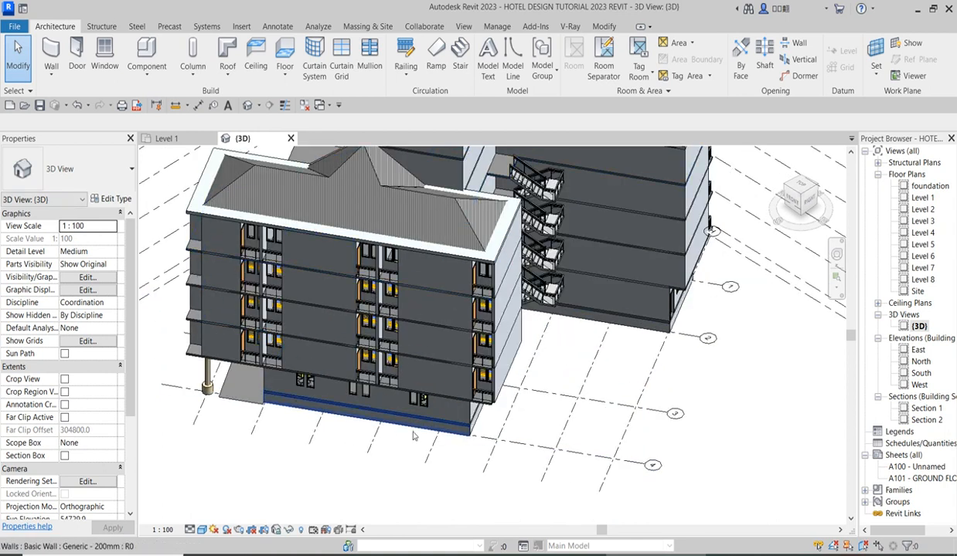
{"action": "scroll", "coordinate": [468, 418], "scroll_direction": "up", "scroll_amount": 5}
{"action": "scroll", "coordinate": [471, 425], "scroll_direction": "down", "scroll_amount": 1}
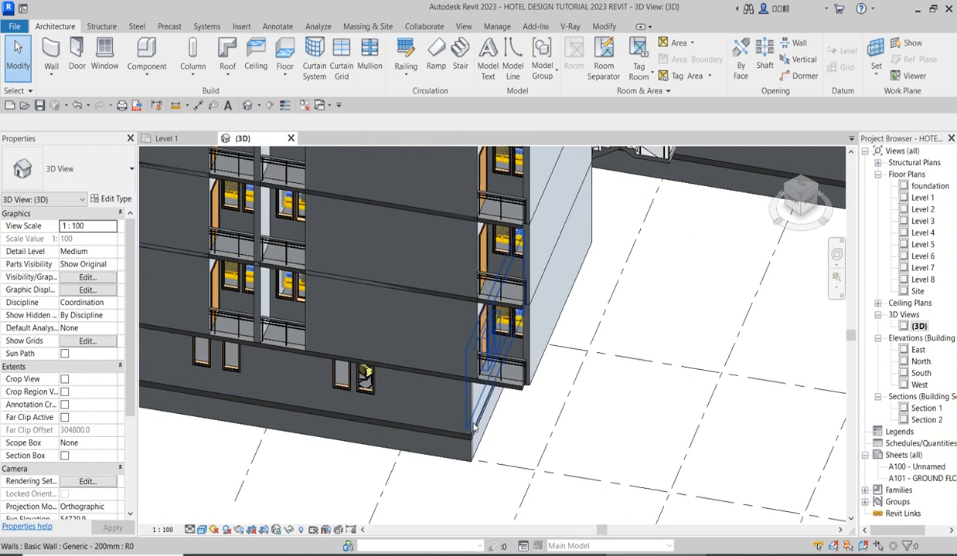
{"action": "scroll", "coordinate": [465, 421], "scroll_direction": "down", "scroll_amount": 5}
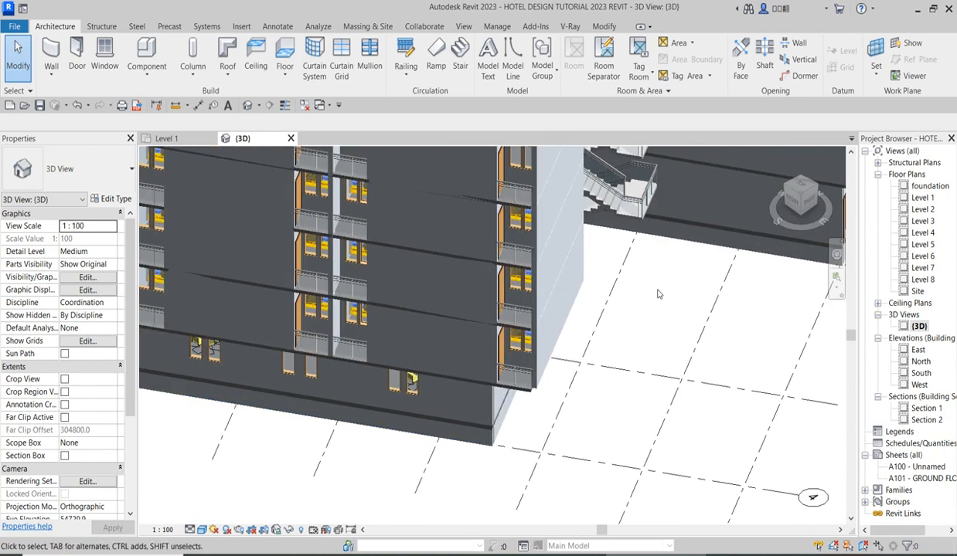
{"action": "scroll", "coordinate": [549, 400], "scroll_direction": "up", "scroll_amount": 3}
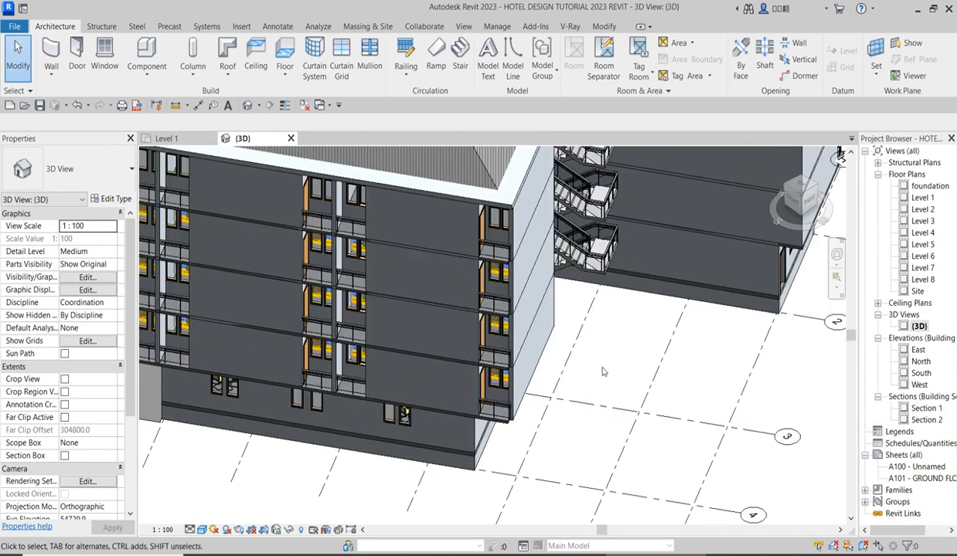
{"action": "scroll", "coordinate": [577, 393], "scroll_direction": "down", "scroll_amount": 4}
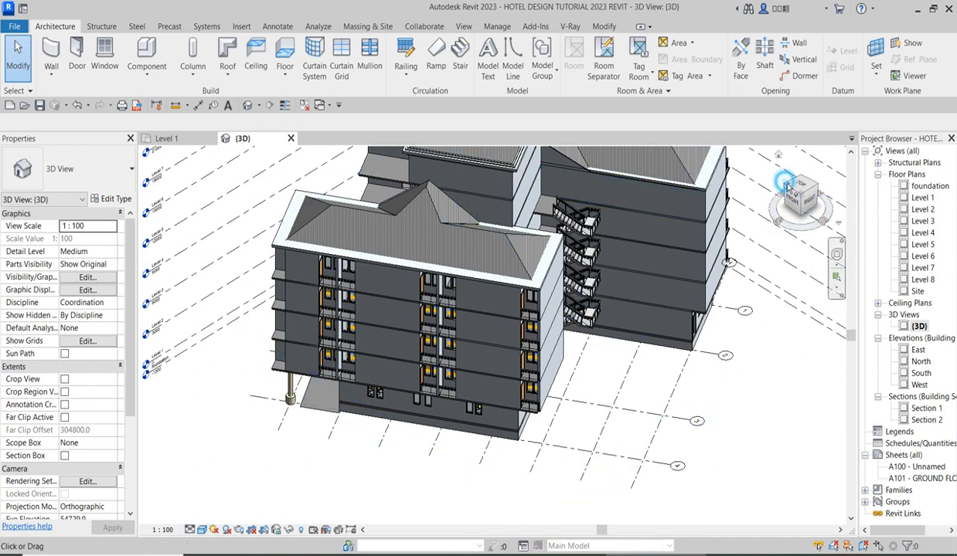
Turn the 3D model to its back-left side and examine the stair tower, entrance ramp, steps and columns.
{"action": "left_click_drag", "start_coordinate": [786, 186], "coordinate": [788, 189]}
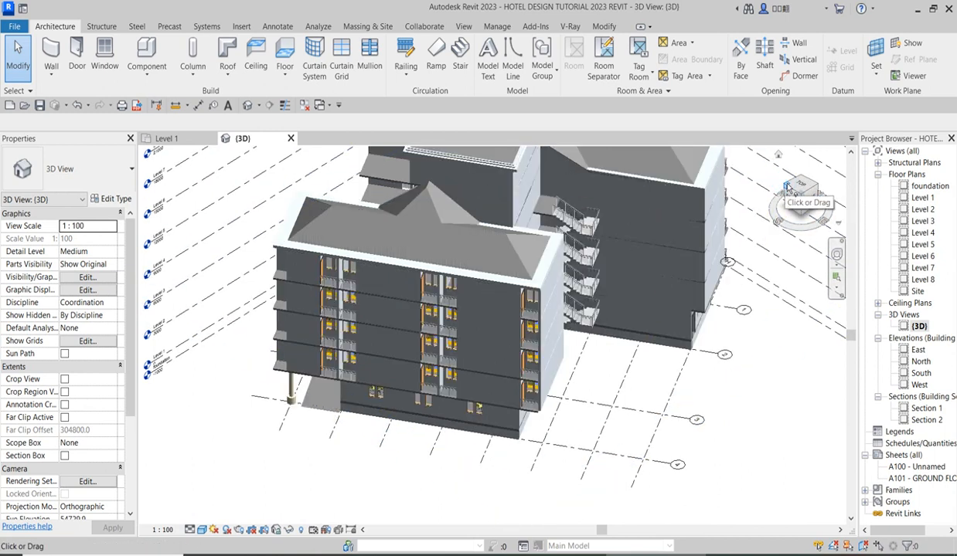
{"action": "left_click", "coordinate": [787, 189]}
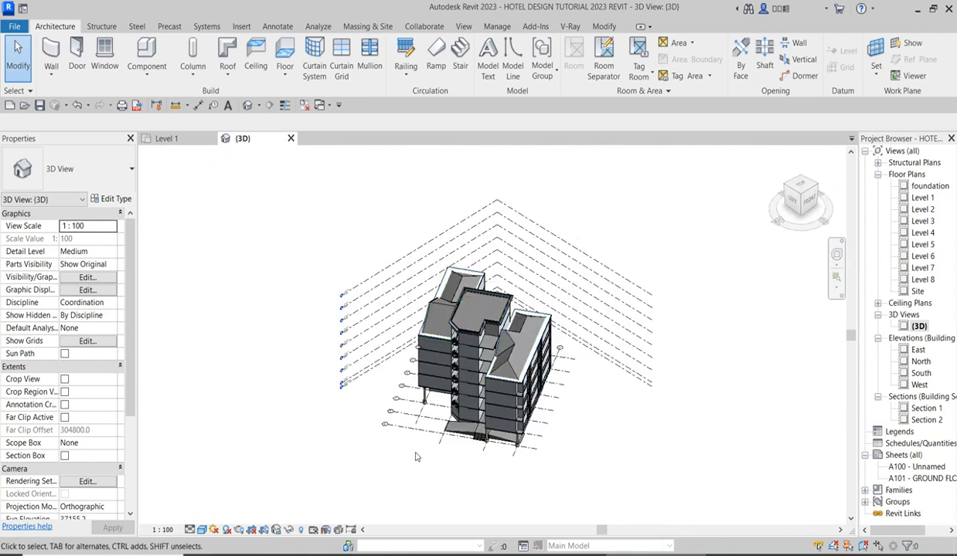
{"action": "scroll", "coordinate": [474, 431], "scroll_direction": "up", "scroll_amount": 5}
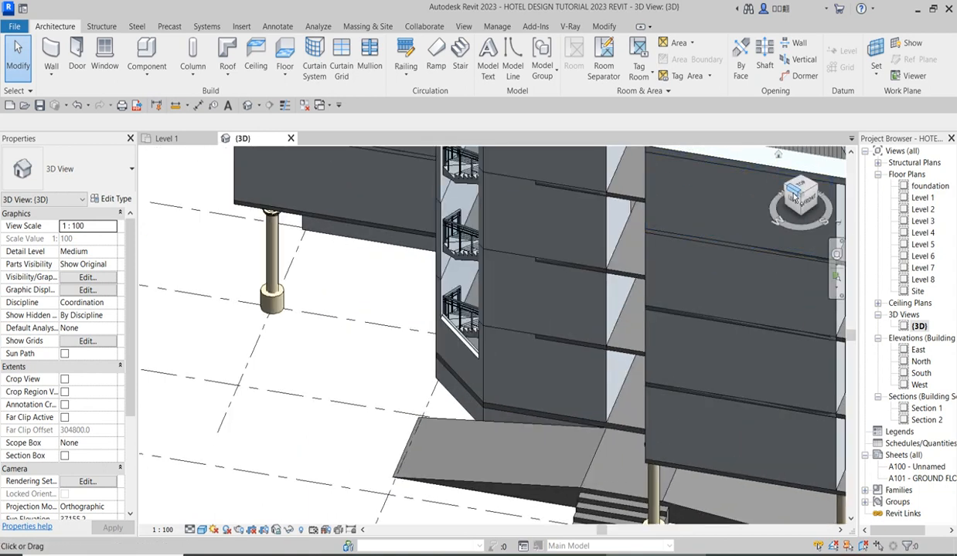
{"action": "left_click", "coordinate": [786, 189]}
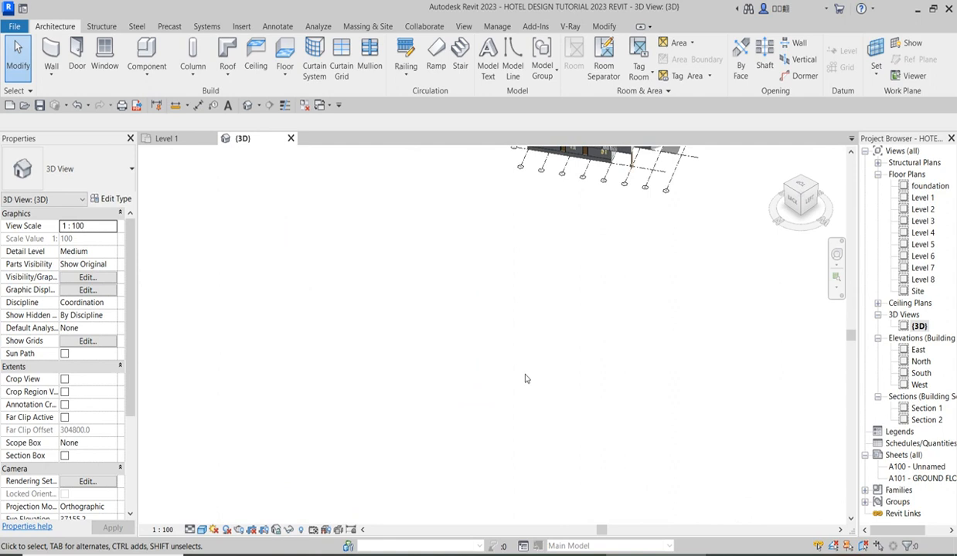
{"action": "scroll", "coordinate": [456, 302], "scroll_direction": "up", "scroll_amount": 5}
{"action": "scroll", "coordinate": [455, 302], "scroll_direction": "down", "scroll_amount": 3}
{"action": "scroll", "coordinate": [424, 276], "scroll_direction": "up", "scroll_amount": 2}
{"action": "scroll", "coordinate": [402, 320], "scroll_direction": "down", "scroll_amount": 3}
{"action": "scroll", "coordinate": [494, 484], "scroll_direction": "up", "scroll_amount": 4}
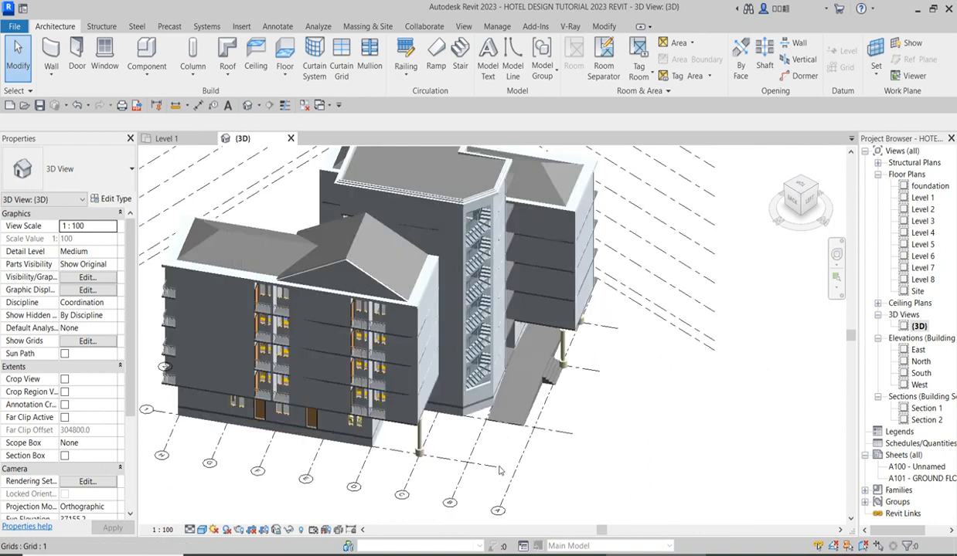
{"action": "scroll", "coordinate": [376, 444], "scroll_direction": "down", "scroll_amount": 4}
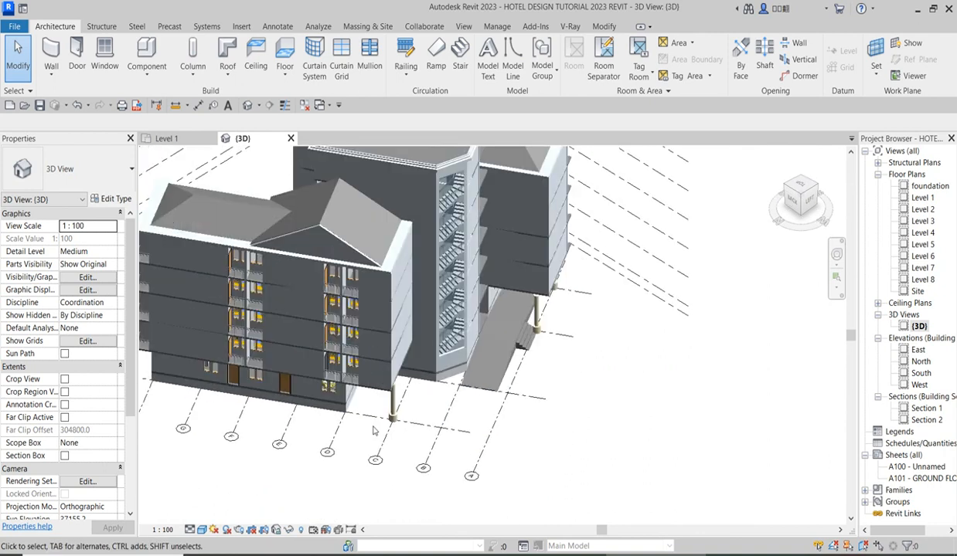
{"action": "scroll", "coordinate": [464, 394], "scroll_direction": "up", "scroll_amount": 3}
{"action": "scroll", "coordinate": [540, 360], "scroll_direction": "down", "scroll_amount": 3}
{"action": "scroll", "coordinate": [568, 347], "scroll_direction": "up", "scroll_amount": 1}
{"action": "scroll", "coordinate": [568, 347], "scroll_direction": "up", "scroll_amount": 2}
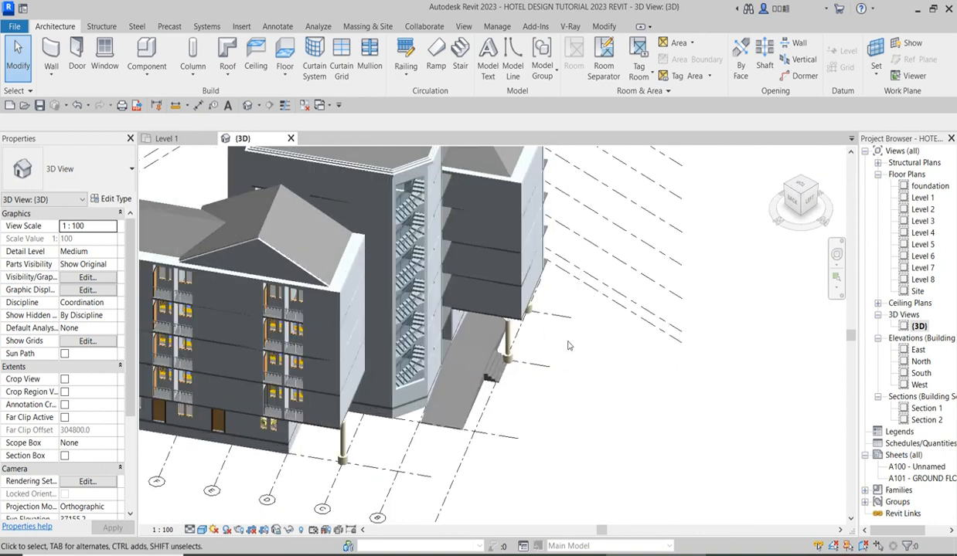
{"action": "scroll", "coordinate": [509, 366], "scroll_direction": "down", "scroll_amount": 3}
{"action": "scroll", "coordinate": [526, 317], "scroll_direction": "up", "scroll_amount": 5}
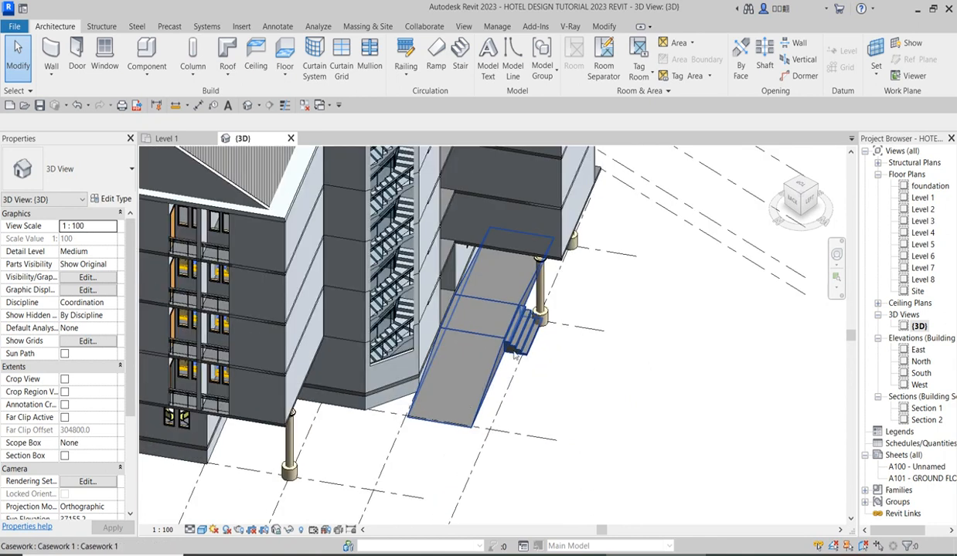
{"action": "scroll", "coordinate": [514, 354], "scroll_direction": "down", "scroll_amount": 3}
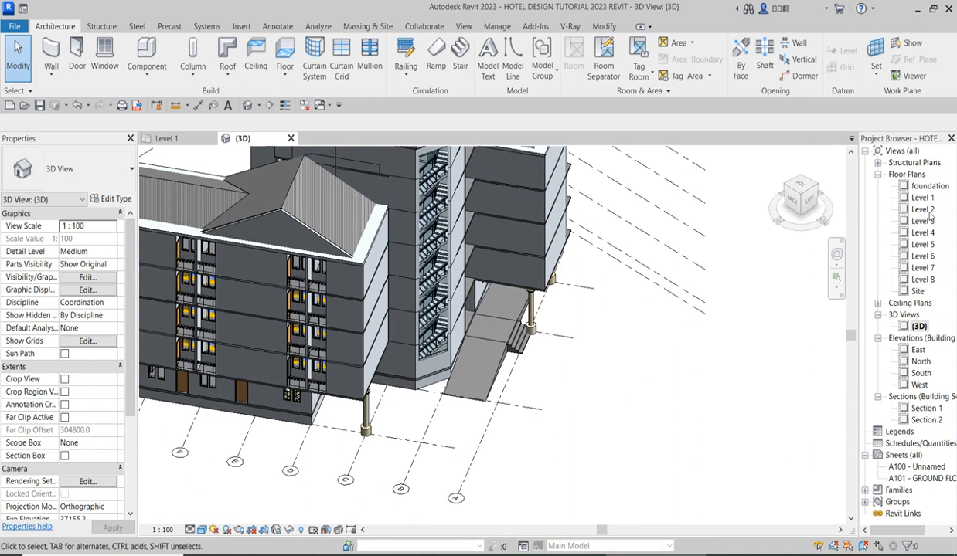
Open the Level 1 floor plan at the staircase beside the pool.
{"action": "left_click", "coordinate": [923, 199]}
{"action": "double_click", "coordinate": [922, 198]}
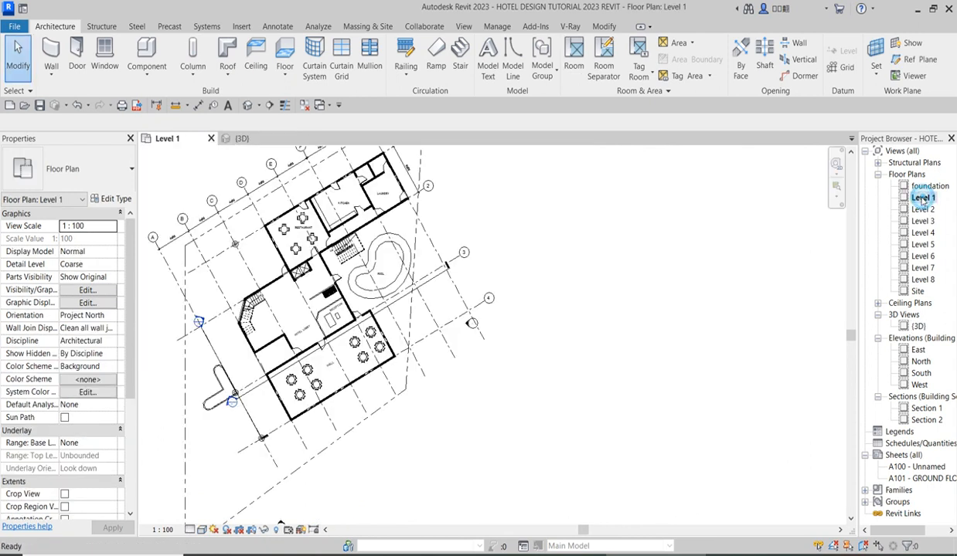
{"action": "scroll", "coordinate": [355, 255], "scroll_direction": "up", "scroll_amount": 6}
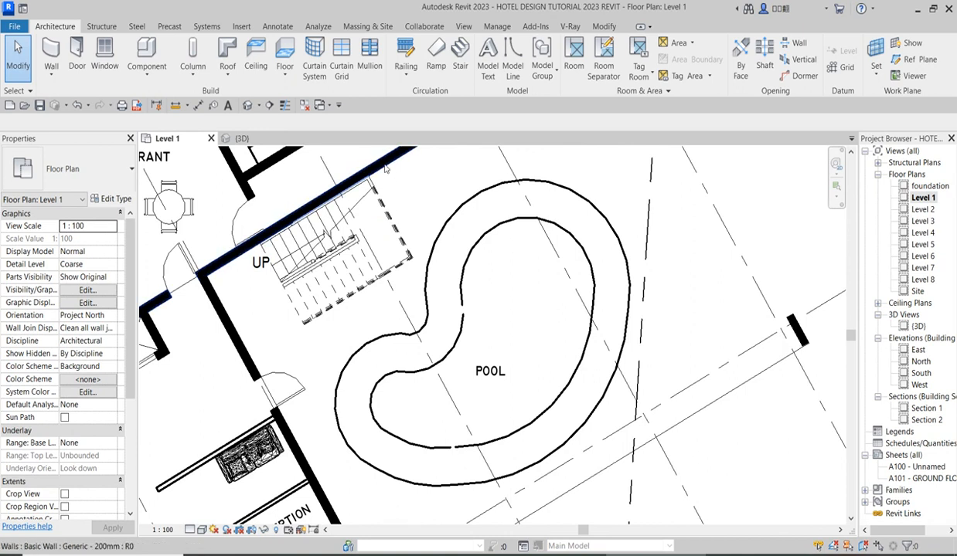
Enclose the staircase beside the pool with two Generic - 200mm walls, 3000 mm high and about 2640 mm and 5550 mm long.
{"action": "left_click", "coordinate": [384, 169]}
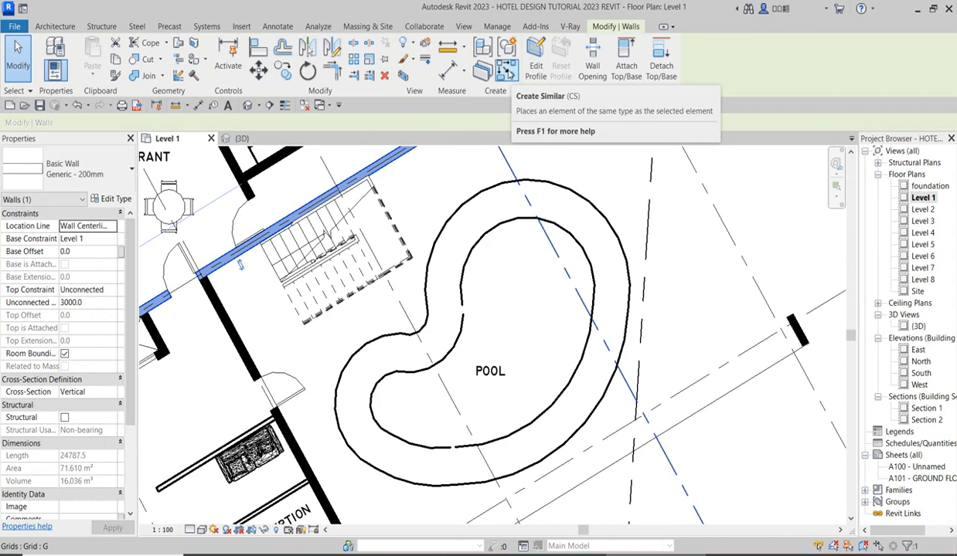
{"action": "left_click", "coordinate": [506, 71]}
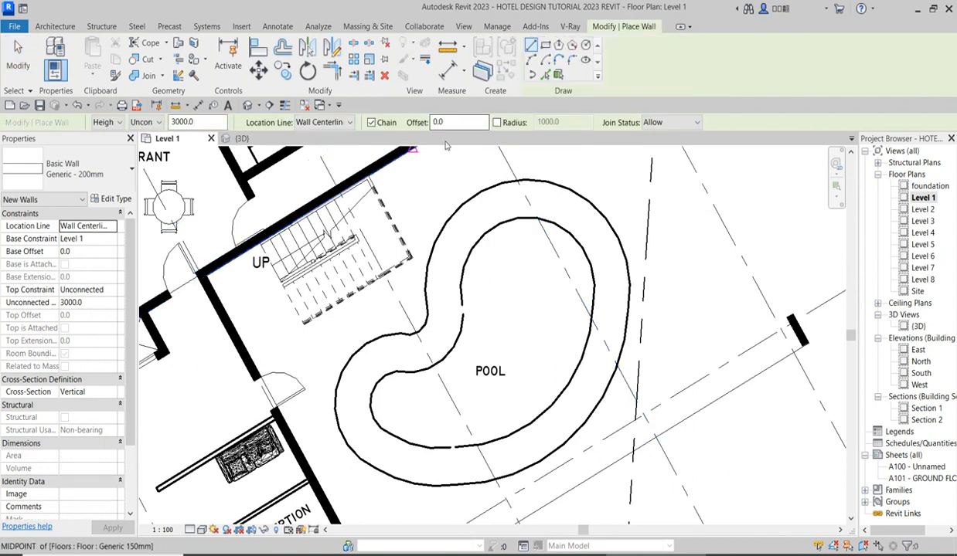
{"action": "scroll", "coordinate": [377, 185], "scroll_direction": "up", "scroll_amount": 1}
{"action": "scroll", "coordinate": [379, 186], "scroll_direction": "up", "scroll_amount": 1}
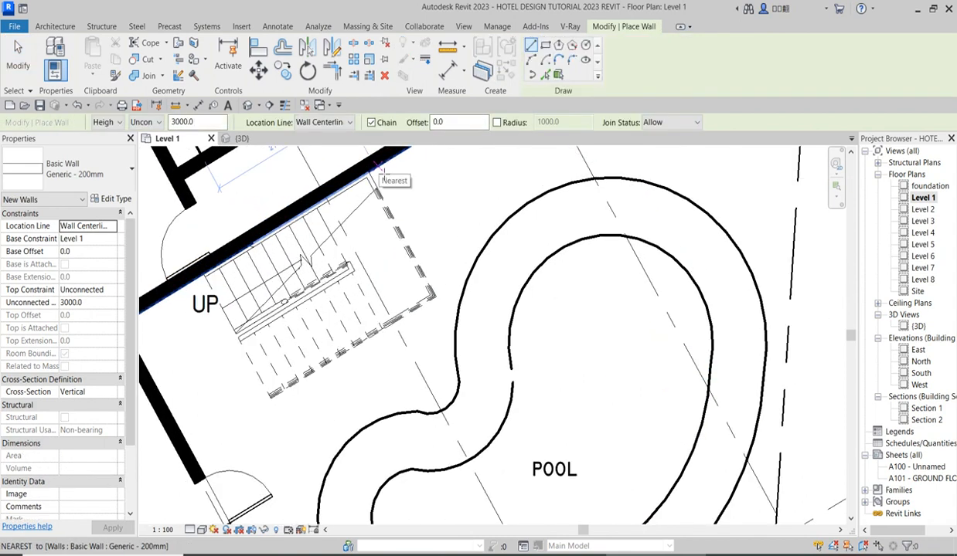
{"action": "left_click", "coordinate": [379, 166]}
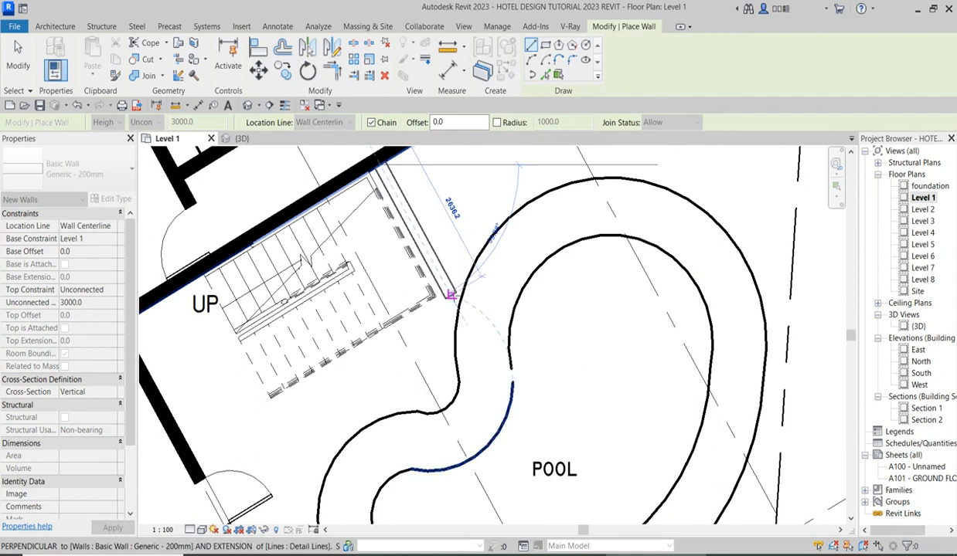
{"action": "left_click", "coordinate": [452, 295]}
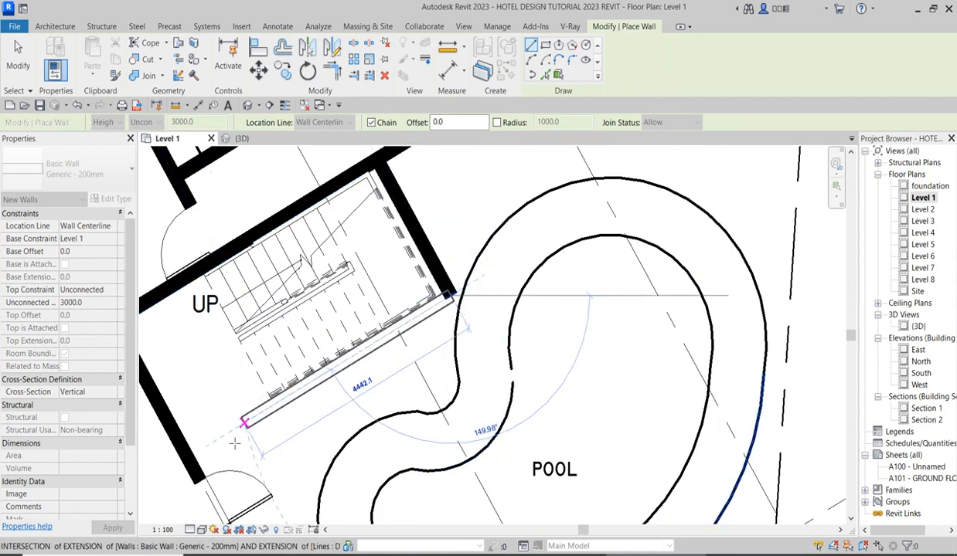
{"action": "left_click", "coordinate": [187, 447]}
{"action": "scroll", "coordinate": [504, 179], "scroll_direction": "down", "scroll_amount": 2}
{"action": "scroll", "coordinate": [504, 180], "scroll_direction": "down", "scroll_amount": 1}
{"action": "right_click", "coordinate": [389, 330]}
{"action": "left_click", "coordinate": [428, 337]}
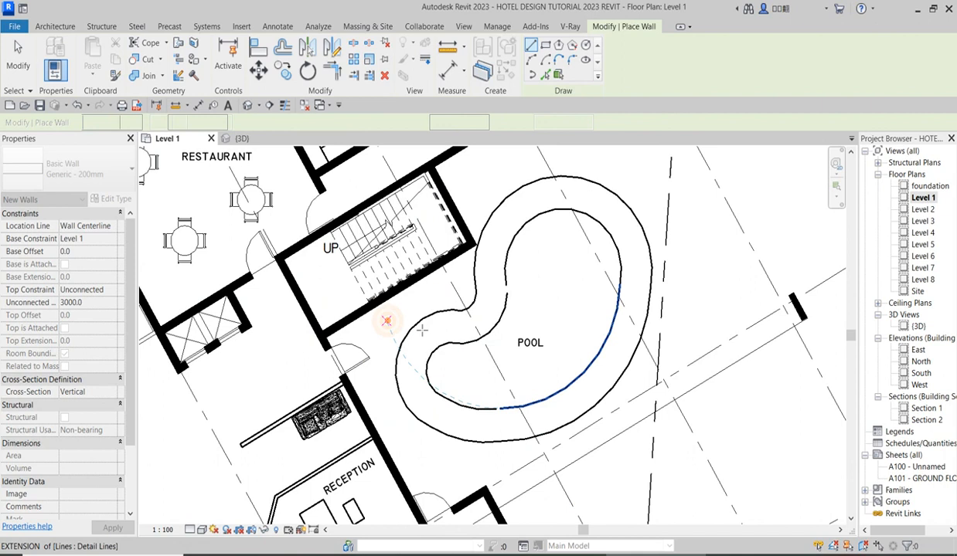
{"action": "right_click", "coordinate": [389, 322]}
{"action": "left_click", "coordinate": [422, 329]}
Align the short enclosure wall on the pool side with the outer edge of the staircase.
{"action": "scroll", "coordinate": [421, 330], "scroll_direction": "down", "scroll_amount": 3}
{"action": "scroll", "coordinate": [388, 241], "scroll_direction": "up", "scroll_amount": 3}
{"action": "scroll", "coordinate": [387, 240], "scroll_direction": "down", "scroll_amount": 3}
{"action": "scroll", "coordinate": [401, 262], "scroll_direction": "up", "scroll_amount": 3}
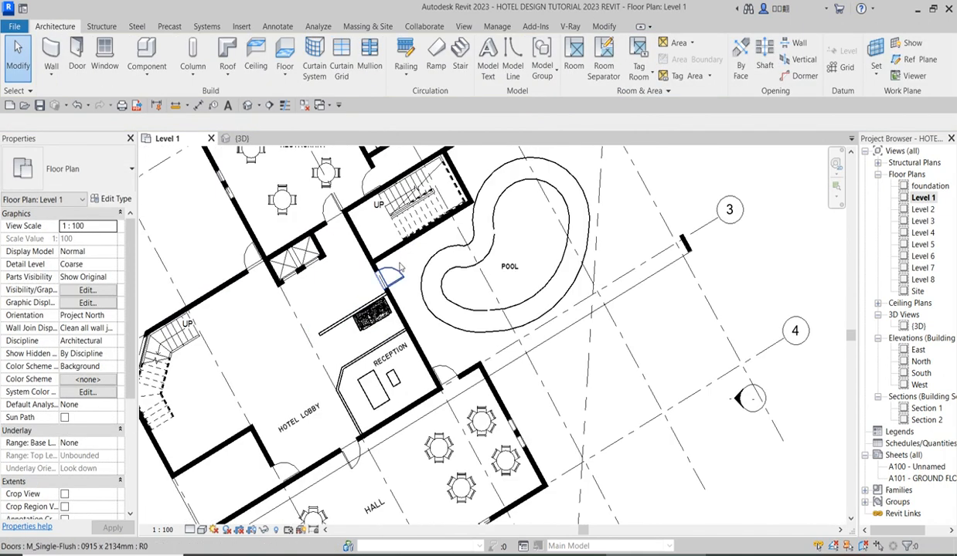
{"action": "scroll", "coordinate": [305, 317], "scroll_direction": "down", "scroll_amount": 2}
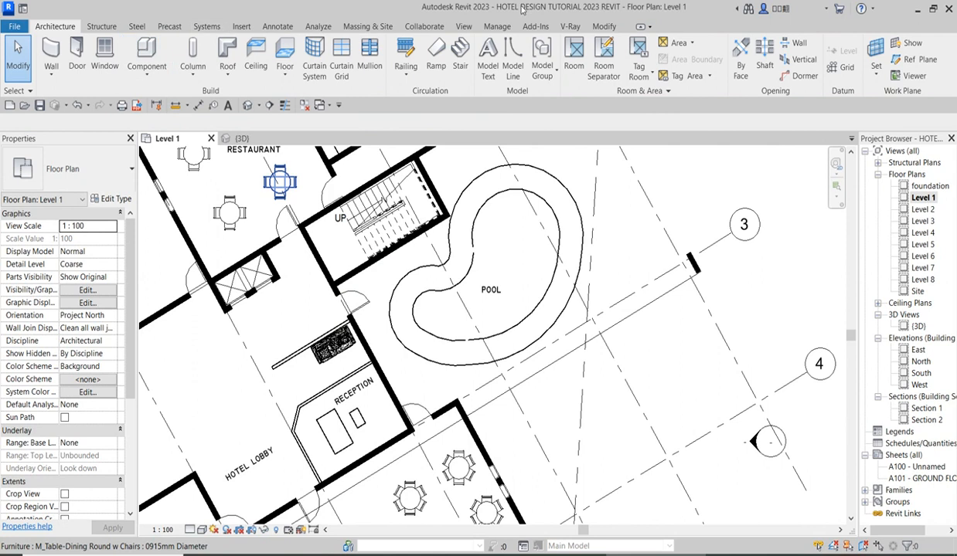
{"action": "left_click", "coordinate": [603, 27]}
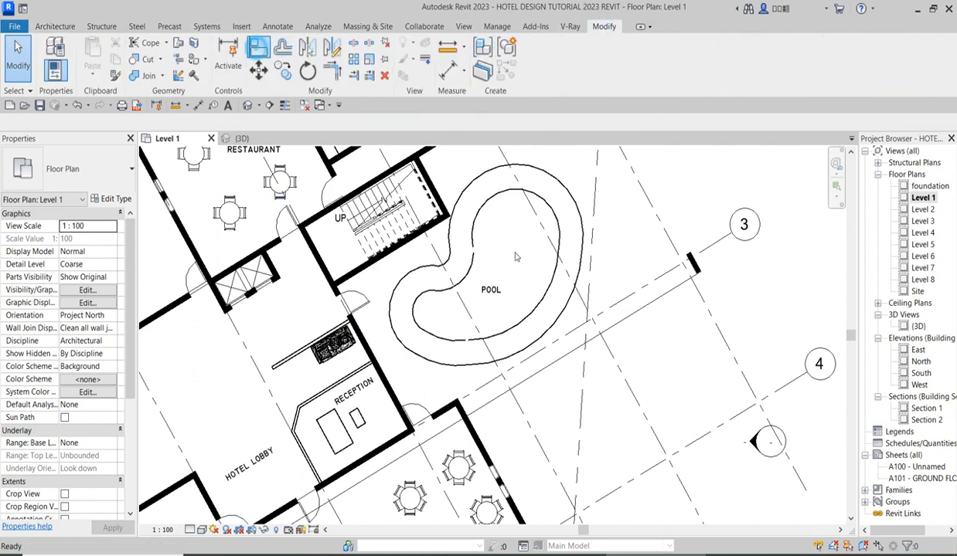
{"action": "key", "text": "a"}
{"action": "key", "text": "l"}
{"action": "scroll", "coordinate": [464, 240], "scroll_direction": "up", "scroll_amount": 6}
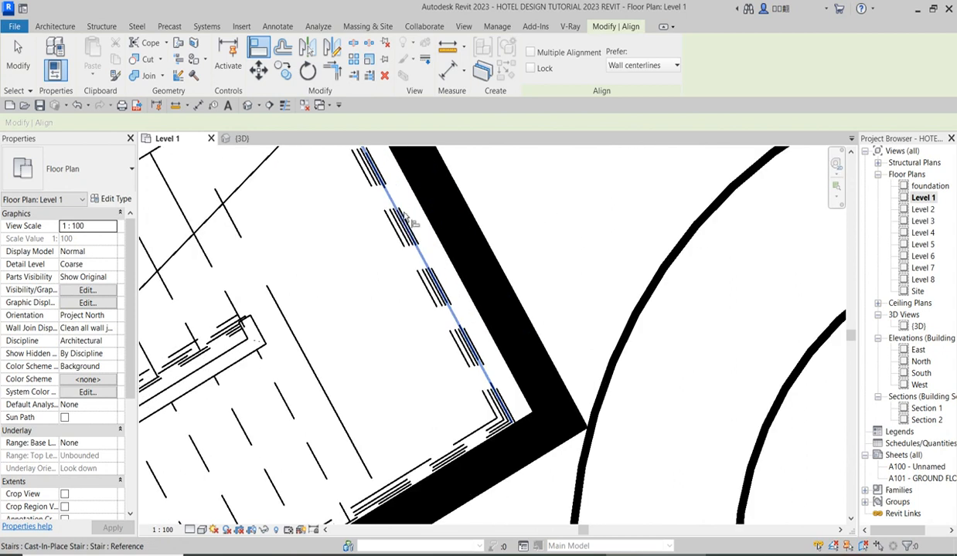
{"action": "scroll", "coordinate": [409, 219], "scroll_direction": "down", "scroll_amount": 5}
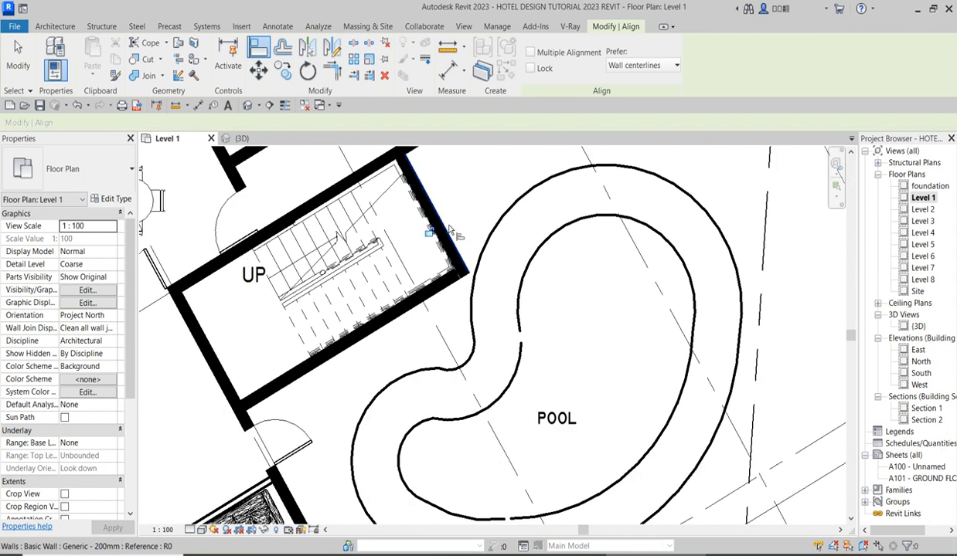
{"action": "scroll", "coordinate": [467, 185], "scroll_direction": "down", "scroll_amount": 3}
{"action": "right_click", "coordinate": [471, 182]}
{"action": "key", "text": "Escape"}
{"action": "scroll", "coordinate": [473, 178], "scroll_direction": "down", "scroll_amount": 2}
{"action": "right_click", "coordinate": [476, 180]}
{"action": "left_click", "coordinate": [502, 185]}
Compare the area around the lobby's pool door on Level 1 with the layout above it on Level 2.
{"action": "scroll", "coordinate": [366, 286], "scroll_direction": "down", "scroll_amount": 2}
{"action": "scroll", "coordinate": [366, 286], "scroll_direction": "up", "scroll_amount": 2}
{"action": "scroll", "coordinate": [387, 275], "scroll_direction": "down", "scroll_amount": 2}
{"action": "scroll", "coordinate": [412, 267], "scroll_direction": "up", "scroll_amount": 3}
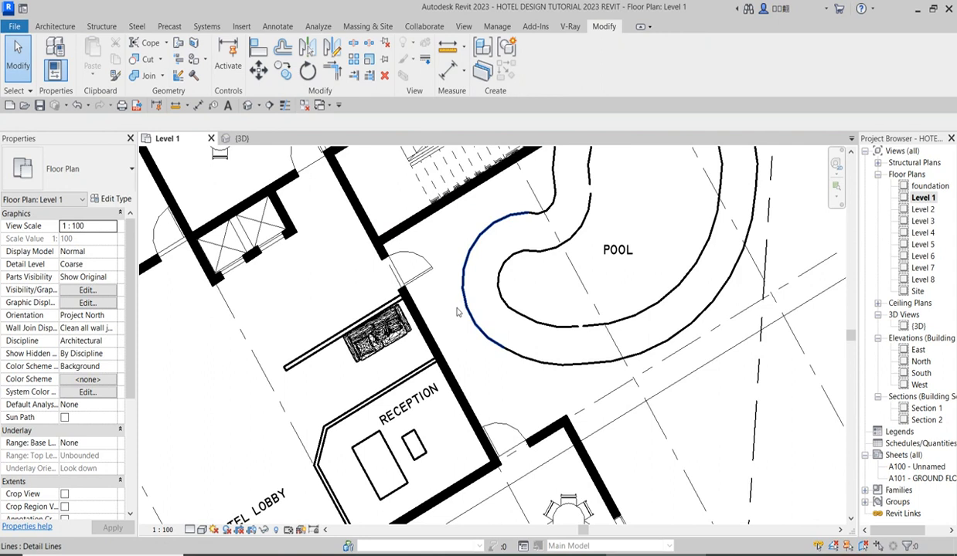
{"action": "left_click", "coordinate": [415, 257]}
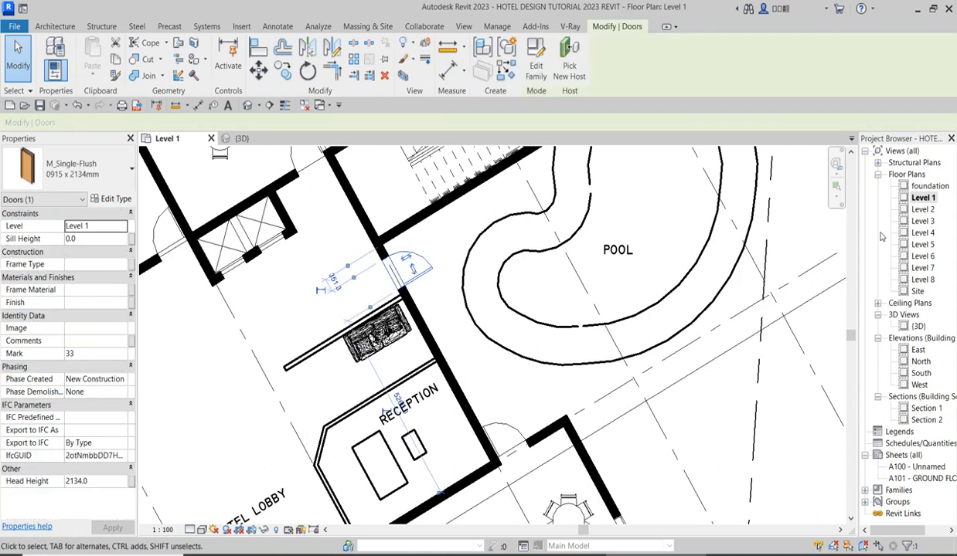
{"action": "double_click", "coordinate": [921, 209]}
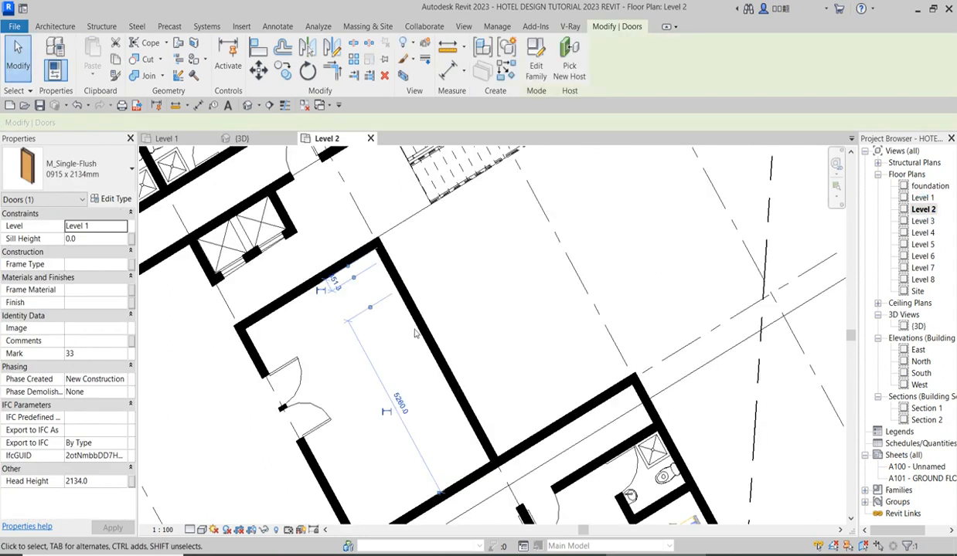
{"action": "scroll", "coordinate": [401, 480], "scroll_direction": "down", "scroll_amount": 2}
{"action": "scroll", "coordinate": [392, 359], "scroll_direction": "up", "scroll_amount": 4}
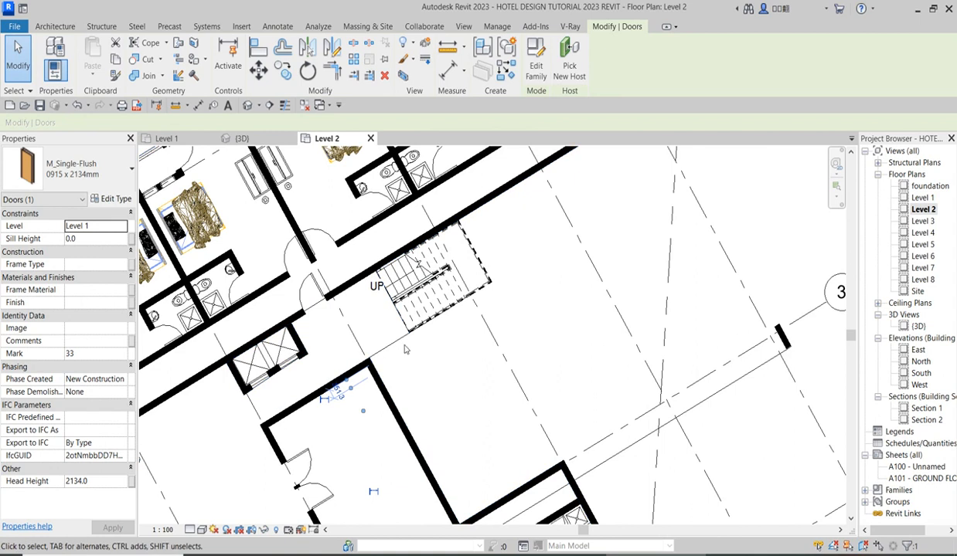
{"action": "double_click", "coordinate": [921, 198]}
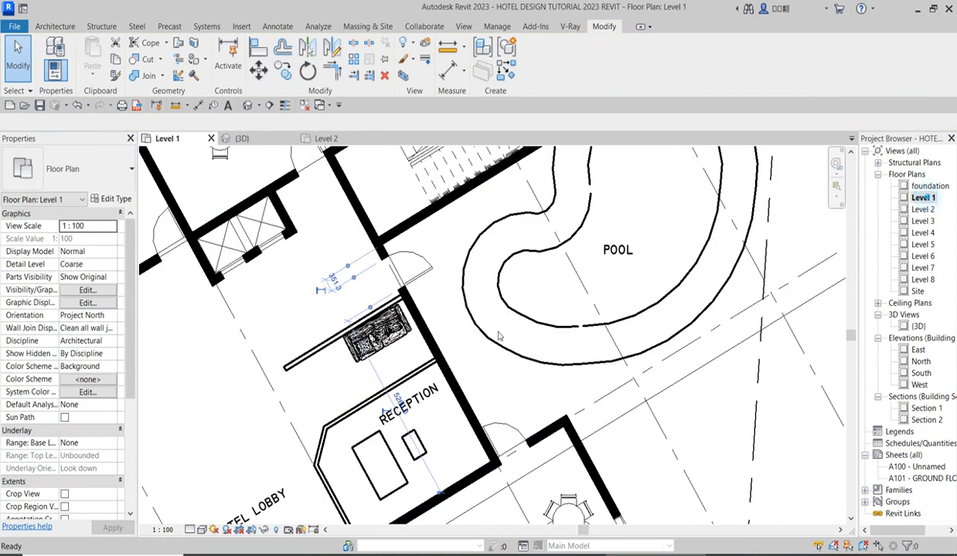
Shorten the lobby's pool-side wall so it ends at the staircase's long enclosure wall, leaving the stair entrance open.
{"action": "scroll", "coordinate": [431, 323], "scroll_direction": "down", "scroll_amount": 4}
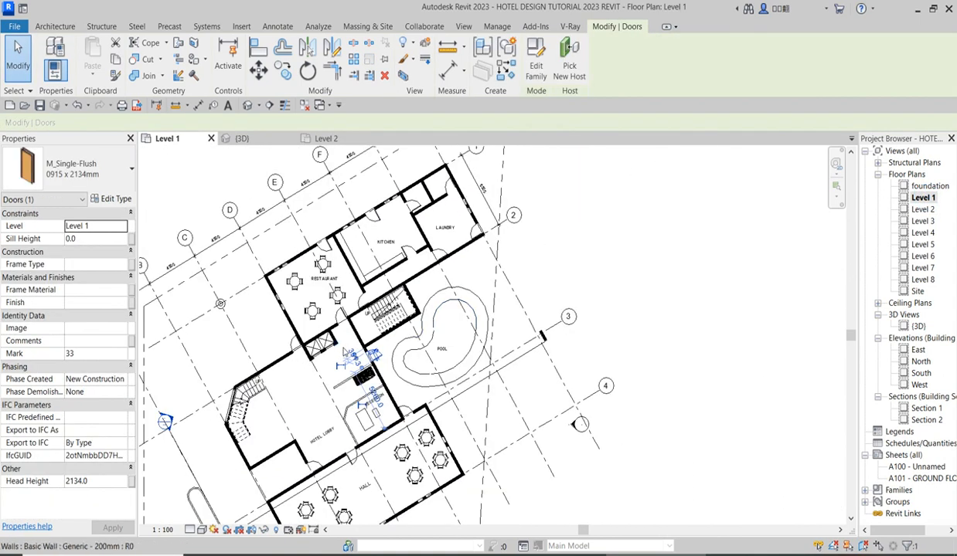
{"action": "scroll", "coordinate": [345, 352], "scroll_direction": "up", "scroll_amount": 5}
{"action": "scroll", "coordinate": [401, 373], "scroll_direction": "up", "scroll_amount": 3}
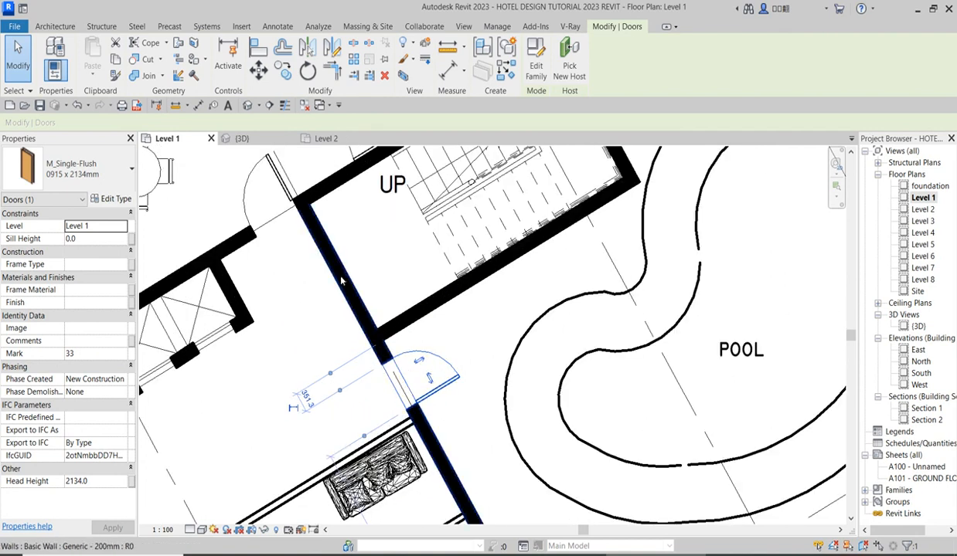
{"action": "left_click", "coordinate": [345, 279]}
{"action": "scroll", "coordinate": [391, 324], "scroll_direction": "down", "scroll_amount": 2}
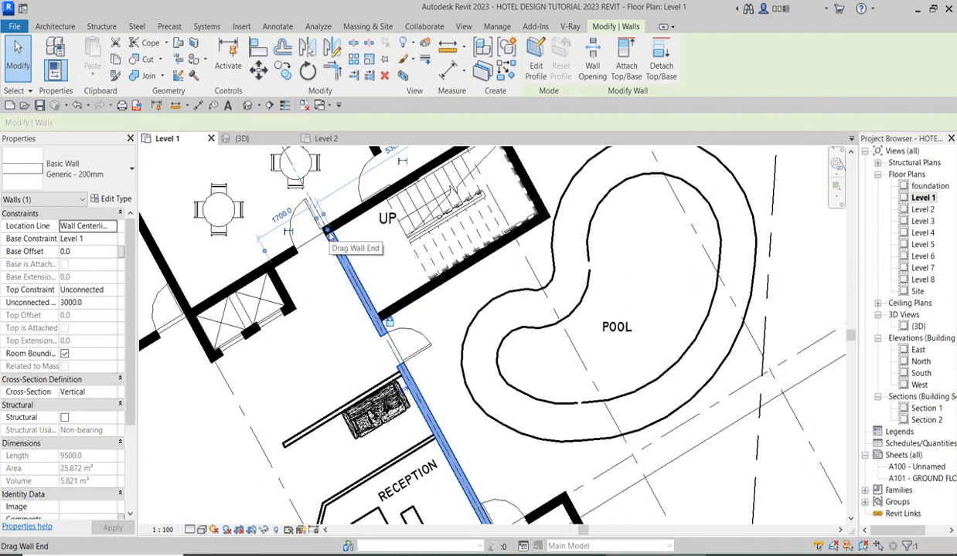
{"action": "left_click_drag", "start_coordinate": [327, 232], "coordinate": [376, 319]}
{"action": "left_click", "coordinate": [383, 384]}
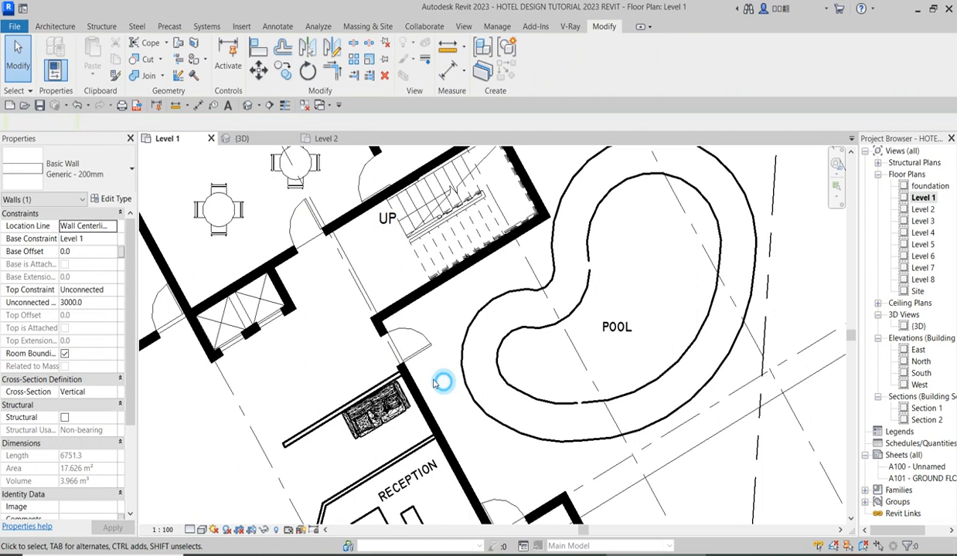
Flip the pool door's swing and align the door with the staircase's long enclosure wall.
{"action": "left_click", "coordinate": [412, 347]}
{"action": "left_click", "coordinate": [411, 347]}
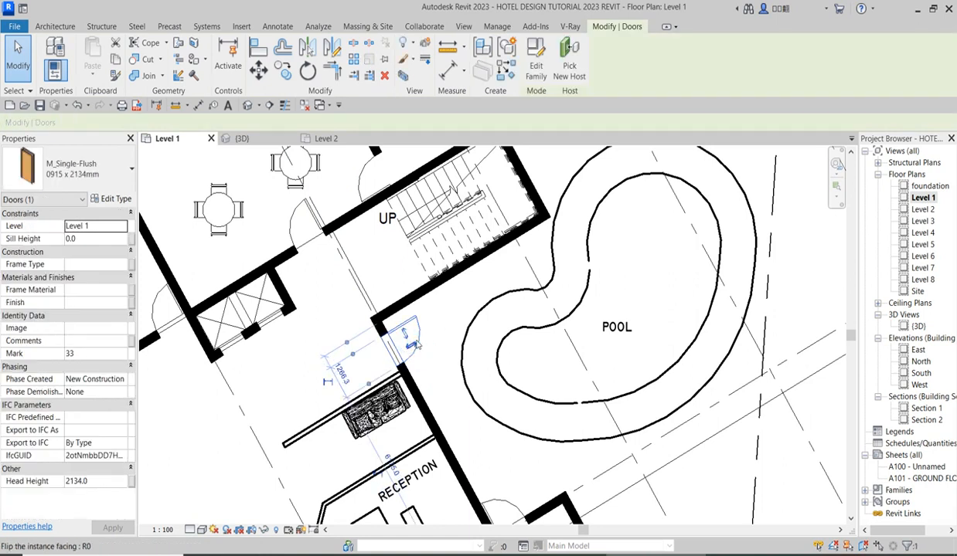
{"action": "key", "text": "a"}
{"action": "key", "text": "l"}
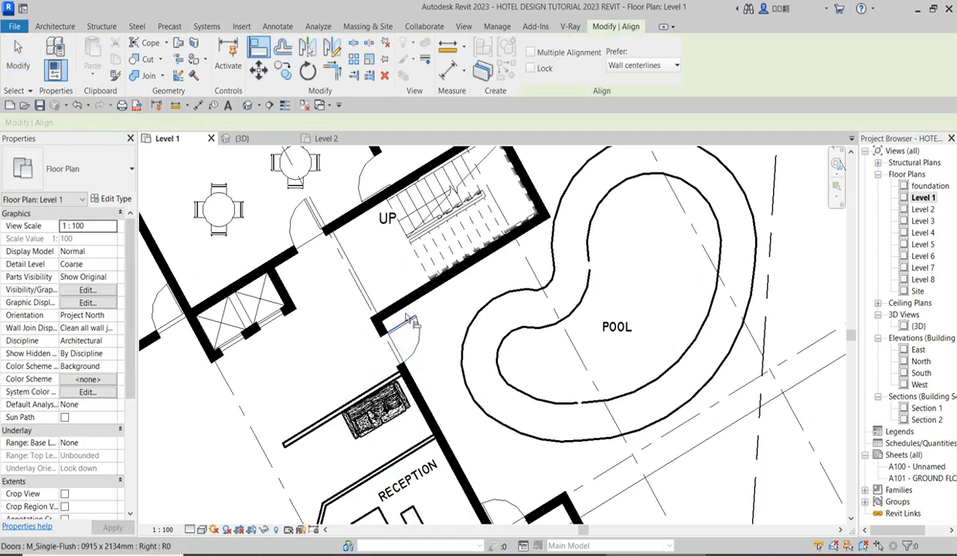
{"action": "left_click", "coordinate": [399, 313]}
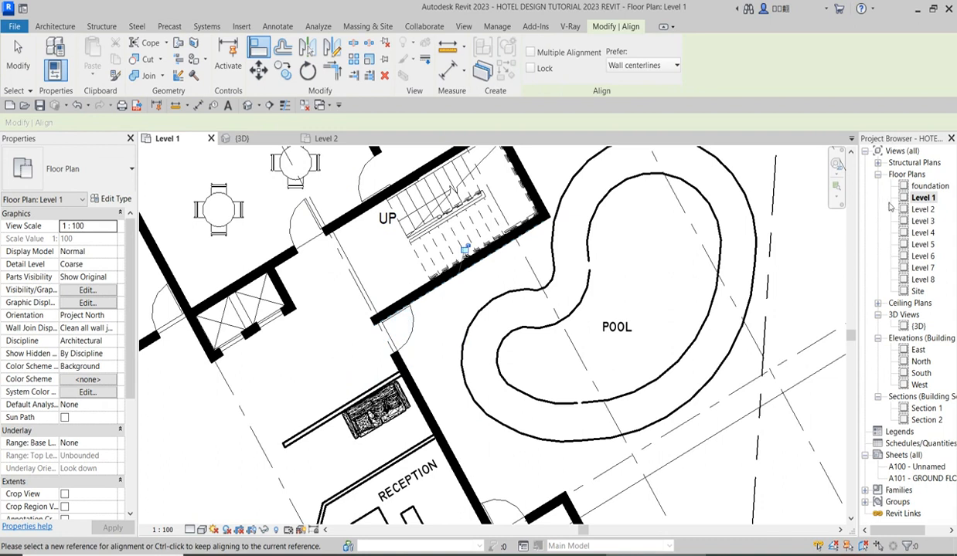
Check the Level 2 plan around the staircase against the enclosure on Level 1.
{"action": "double_click", "coordinate": [921, 209]}
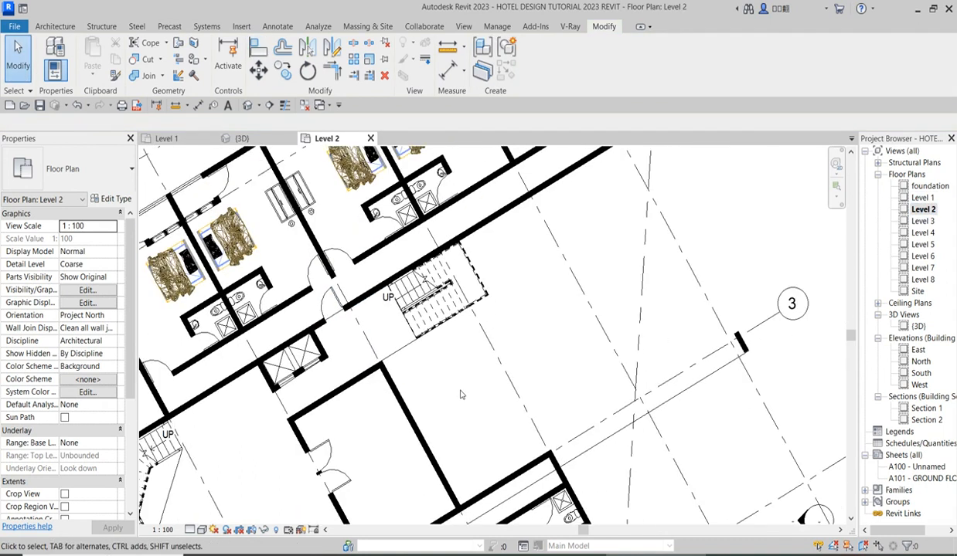
{"action": "double_click", "coordinate": [921, 198]}
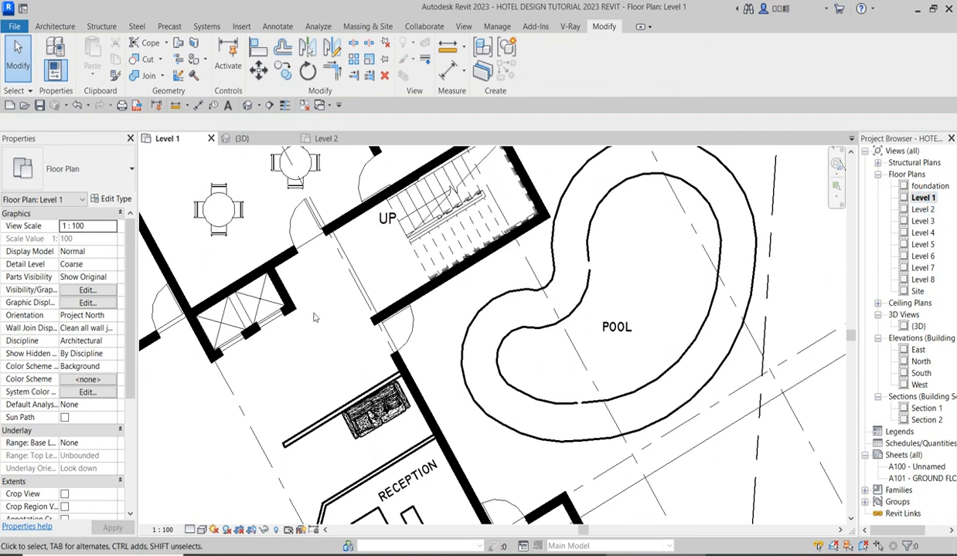
{"action": "scroll", "coordinate": [314, 317], "scroll_direction": "down", "scroll_amount": 3}
{"action": "scroll", "coordinate": [383, 270], "scroll_direction": "up", "scroll_amount": 3}
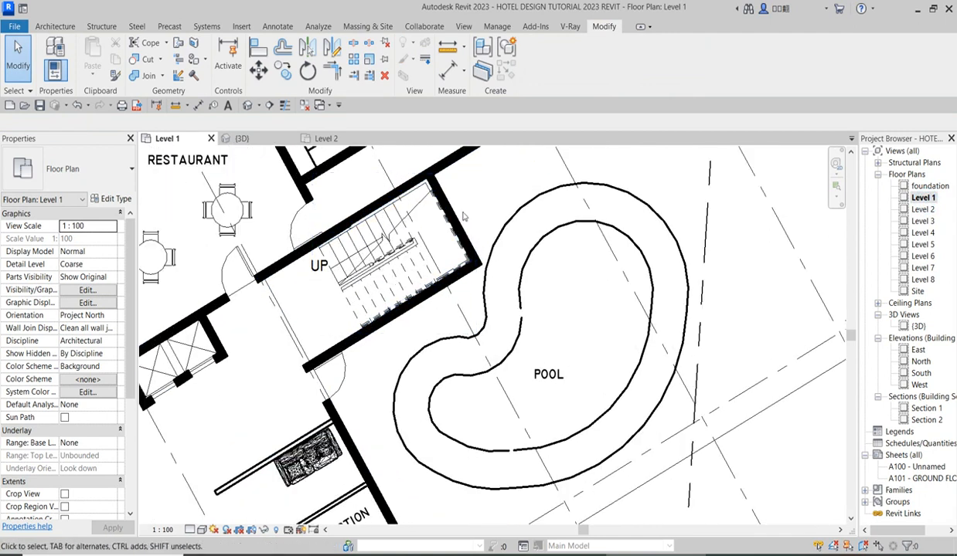
{"action": "scroll", "coordinate": [465, 237], "scroll_direction": "up", "scroll_amount": 4}
{"action": "scroll", "coordinate": [445, 283], "scroll_direction": "down", "scroll_amount": 5}
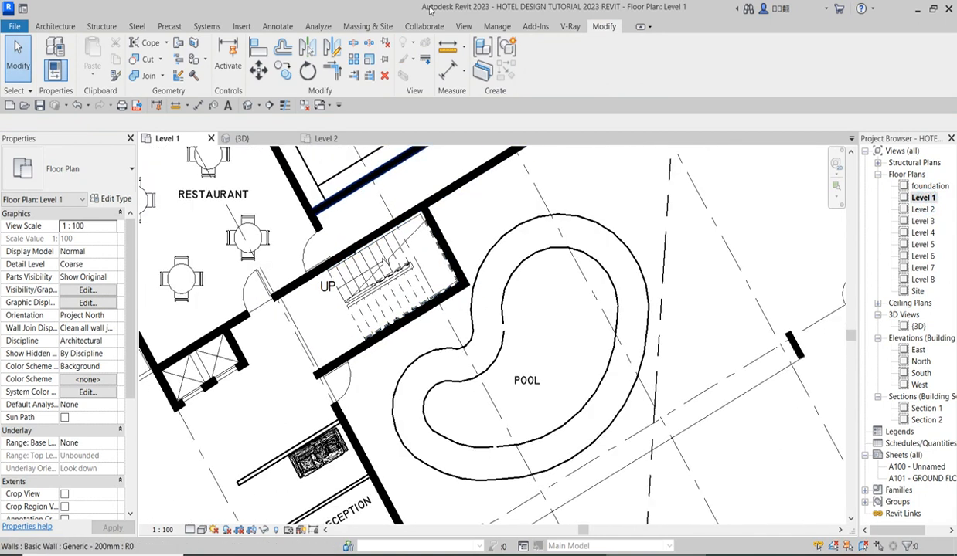
{"action": "left_click", "coordinate": [353, 43]}
{"action": "scroll", "coordinate": [445, 263], "scroll_direction": "up", "scroll_amount": 2}
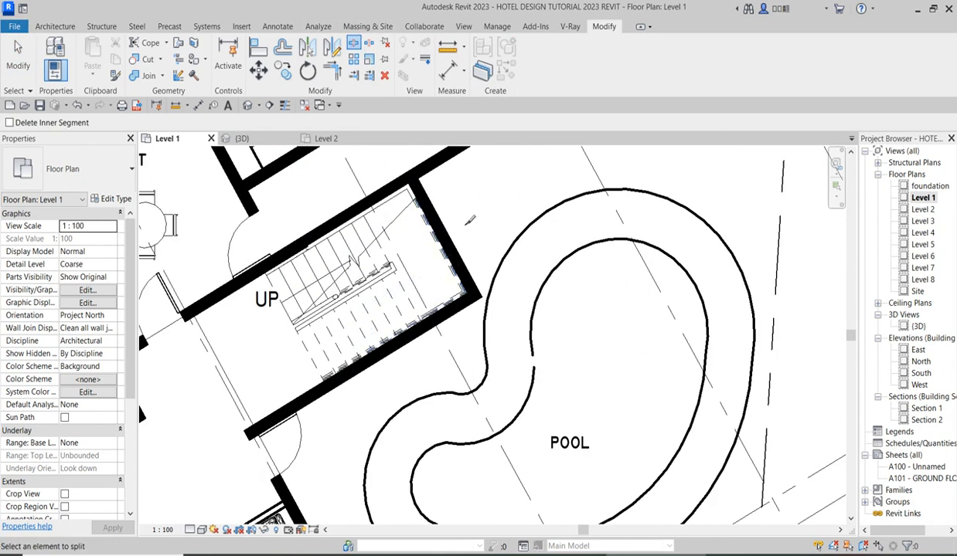
{"action": "right_click", "coordinate": [462, 211]}
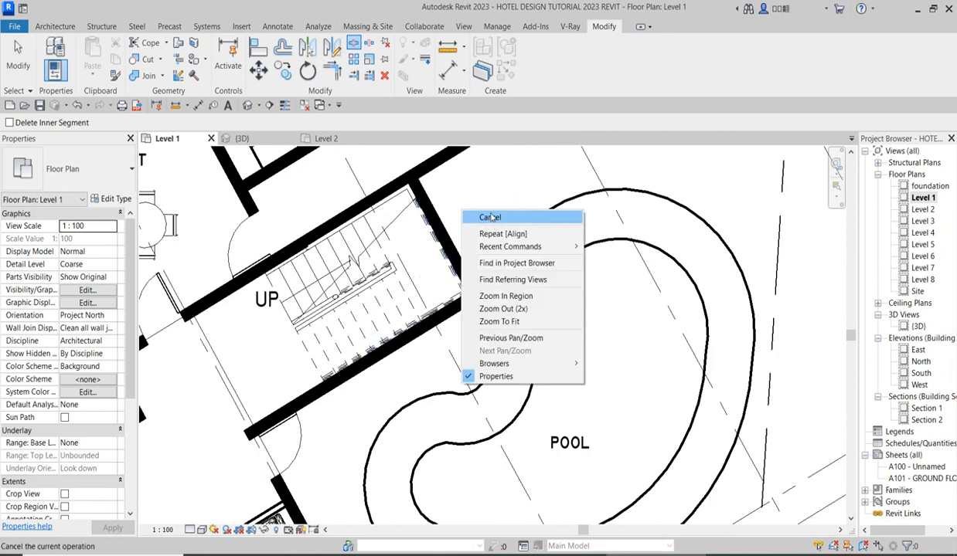
{"action": "left_click", "coordinate": [490, 217]}
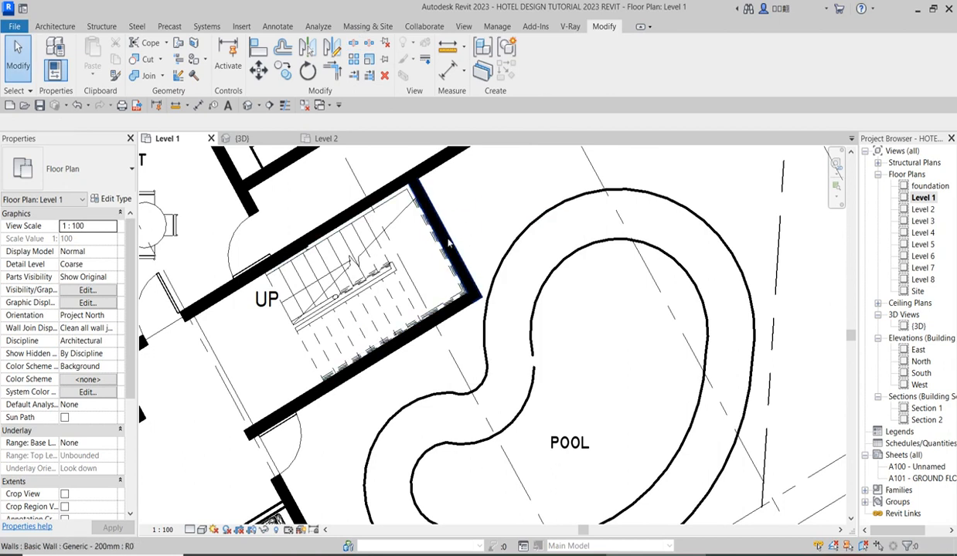
Split the two staircase enclosure walls so the segments meeting at the pool corner are about 1840 mm and 2100 mm long.
{"action": "left_click", "coordinate": [447, 240]}
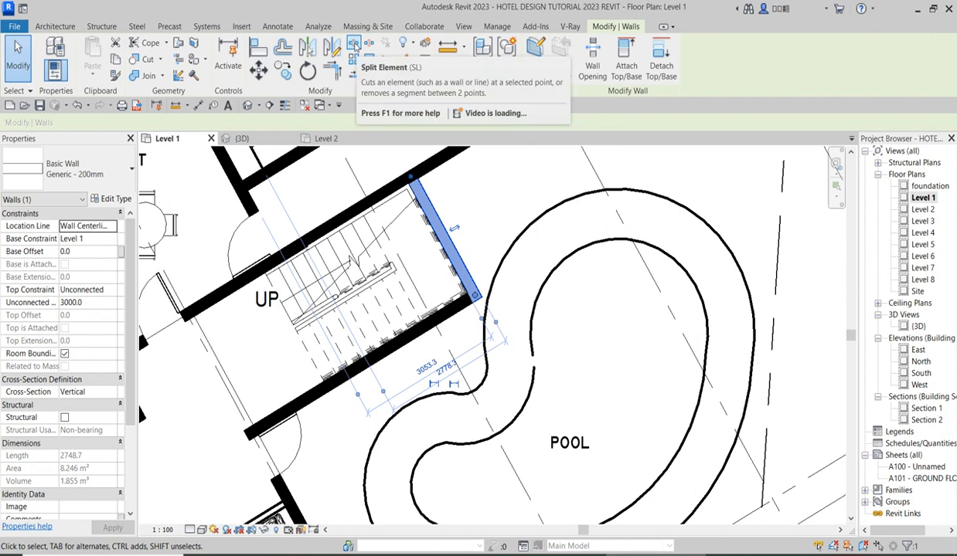
{"action": "left_click", "coordinate": [353, 44]}
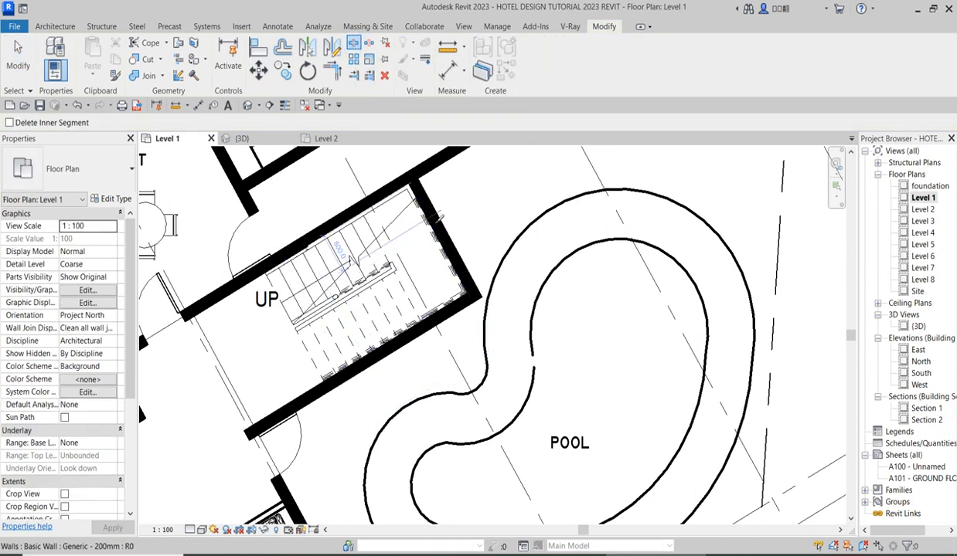
{"action": "scroll", "coordinate": [441, 255], "scroll_direction": "down", "scroll_amount": 3}
{"action": "scroll", "coordinate": [440, 256], "scroll_direction": "down", "scroll_amount": 3}
{"action": "scroll", "coordinate": [438, 287], "scroll_direction": "up", "scroll_amount": 8}
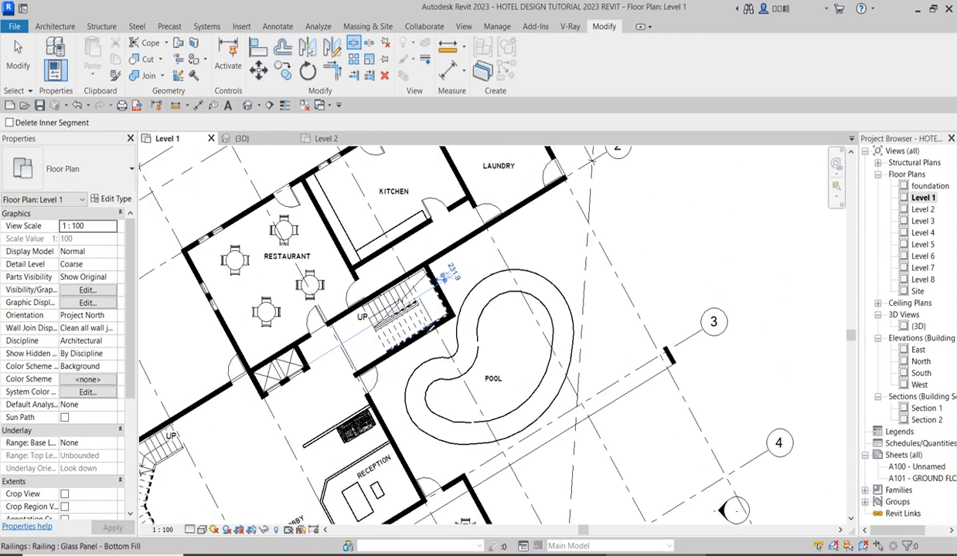
{"action": "left_click", "coordinate": [399, 361]}
{"action": "scroll", "coordinate": [467, 284], "scroll_direction": "down", "scroll_amount": 3}
{"action": "right_click", "coordinate": [522, 208]}
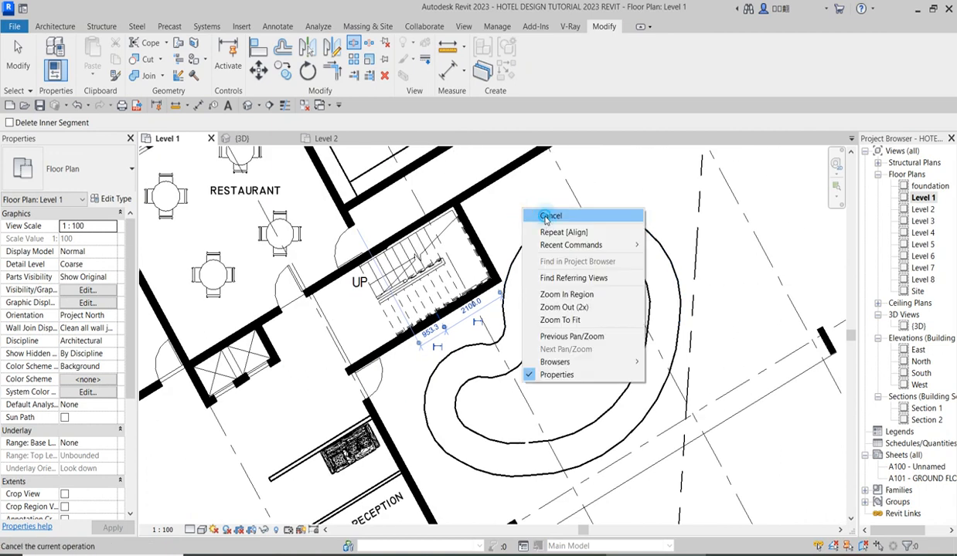
{"action": "left_click", "coordinate": [545, 217]}
{"action": "right_click", "coordinate": [509, 194]}
{"action": "left_click", "coordinate": [538, 203]}
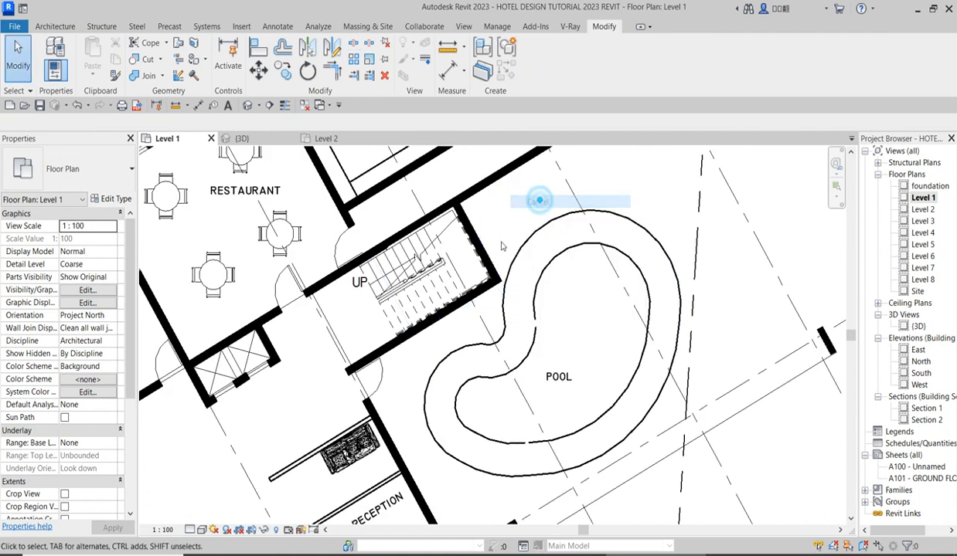
Change the two wall segments at the staircase's pool corner to the Curtain Wall type.
{"action": "left_click", "coordinate": [487, 249]}
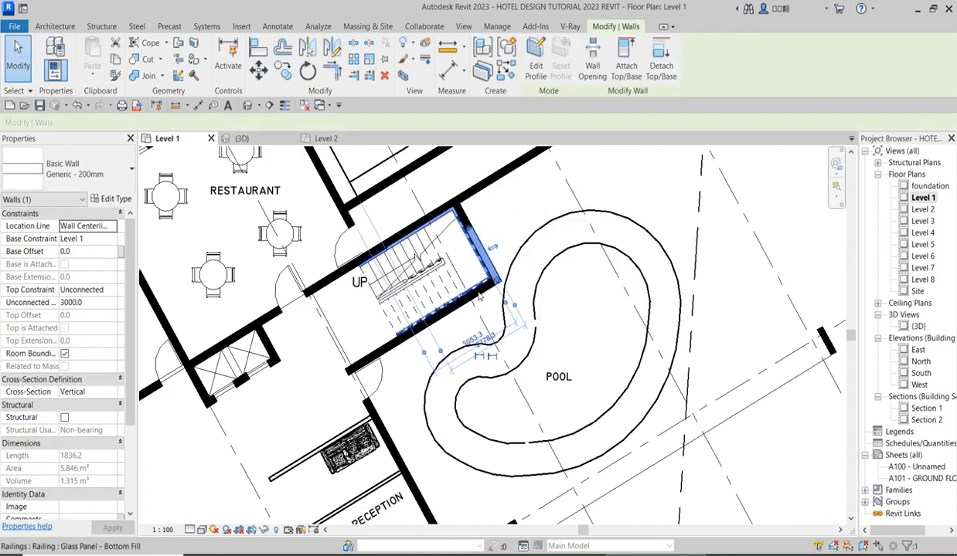
{"action": "scroll", "coordinate": [487, 294], "scroll_direction": "up", "scroll_amount": 3}
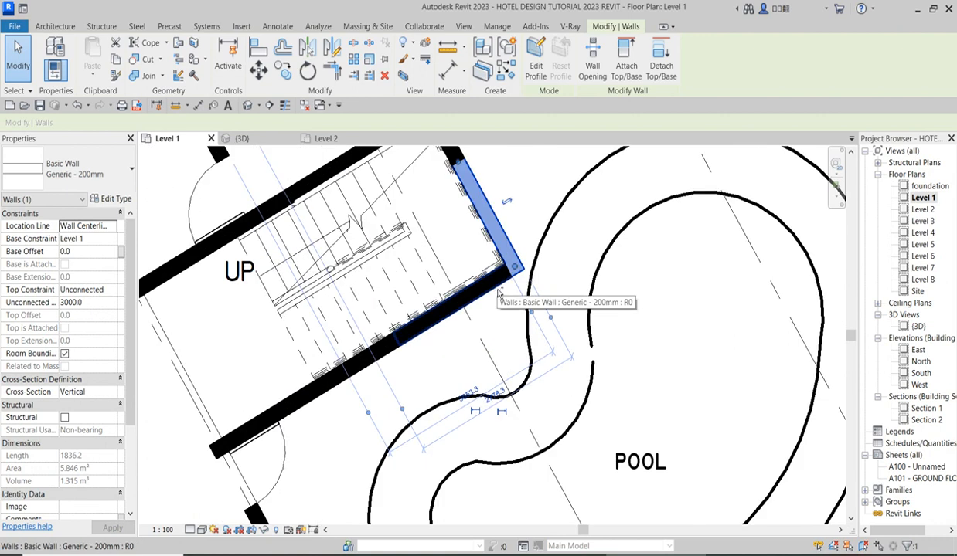
{"action": "left_click", "coordinate": [485, 294], "text": "ctrl"}
{"action": "scroll", "coordinate": [503, 324], "scroll_direction": "down", "scroll_amount": 3}
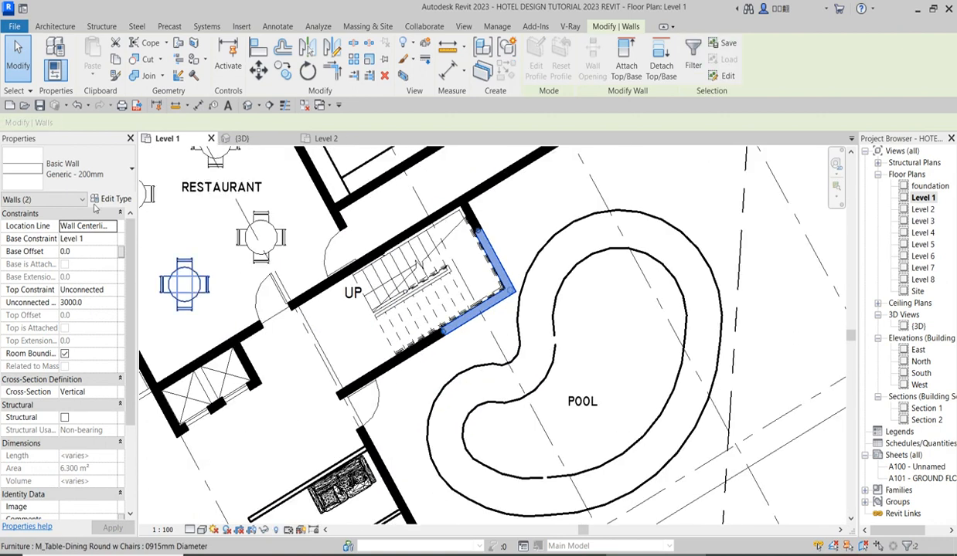
{"action": "left_click", "coordinate": [124, 165]}
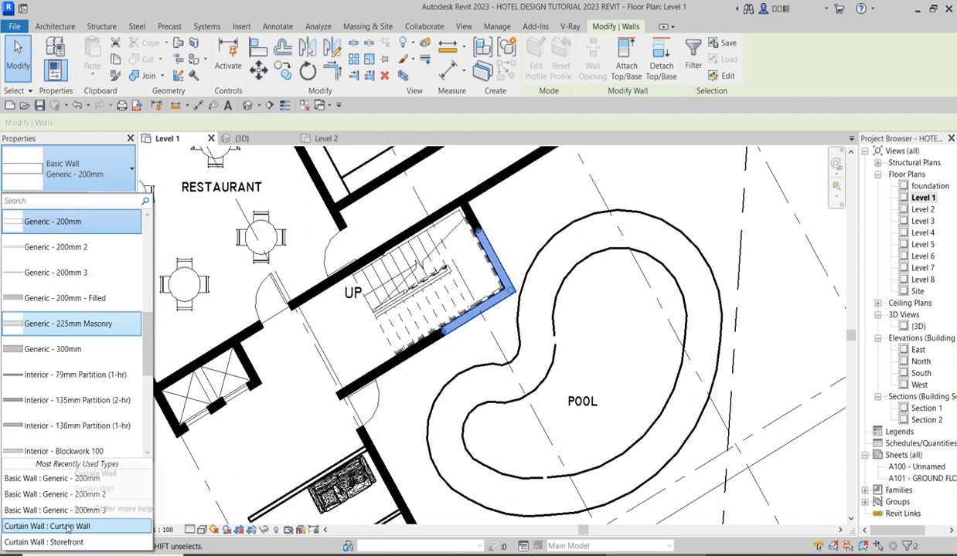
{"action": "left_click", "coordinate": [127, 527]}
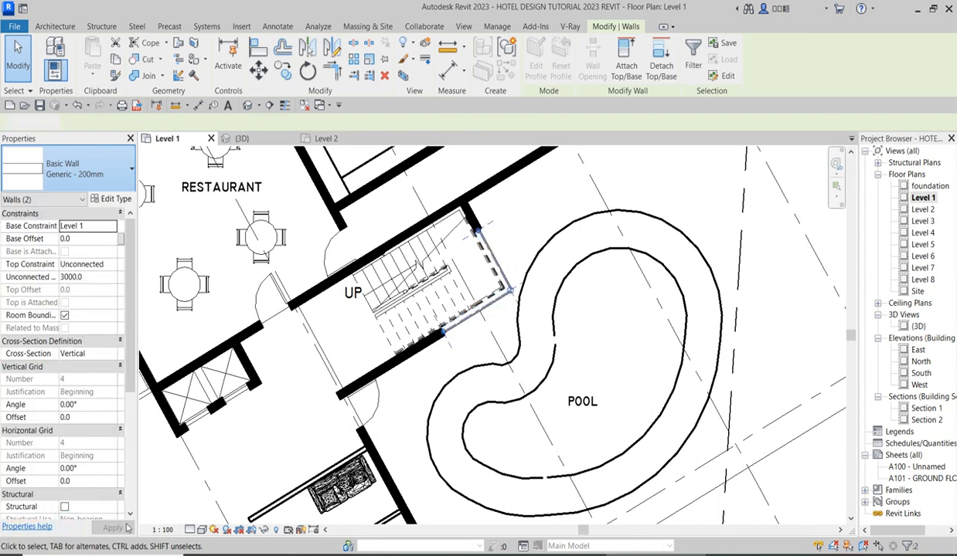
{"action": "left_click", "coordinate": [533, 214]}
Trim the two curtain walls to a closed corner at the pool side of the staircase.
{"action": "scroll", "coordinate": [491, 259], "scroll_direction": "up", "scroll_amount": 6}
{"action": "scroll", "coordinate": [490, 255], "scroll_direction": "down", "scroll_amount": 6}
{"action": "scroll", "coordinate": [495, 297], "scroll_direction": "up", "scroll_amount": 6}
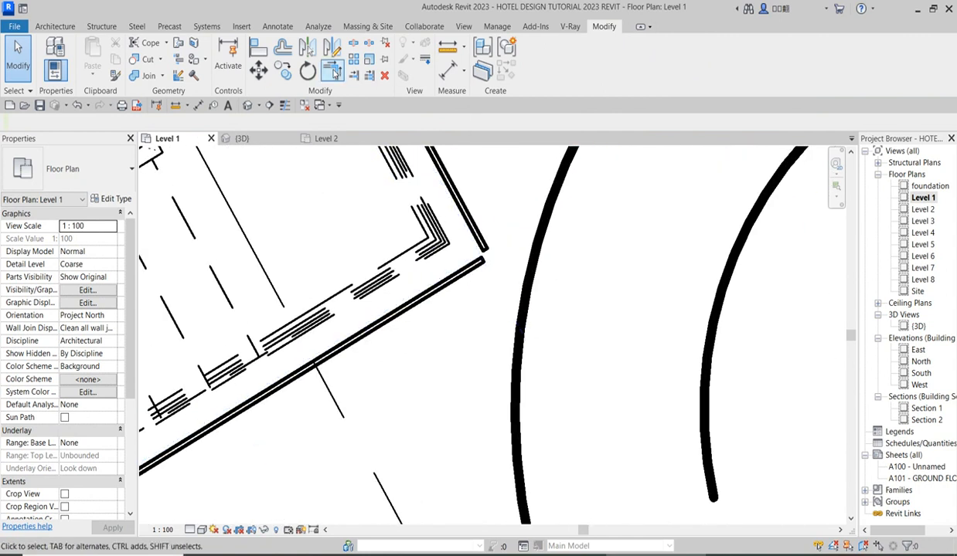
{"action": "left_click", "coordinate": [332, 71]}
{"action": "left_click", "coordinate": [476, 241]}
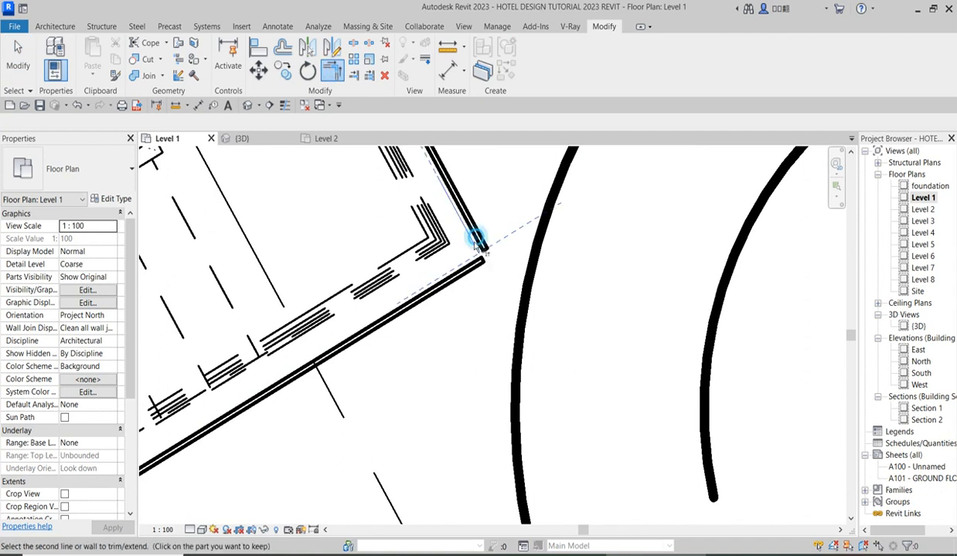
{"action": "left_click", "coordinate": [373, 326]}
{"action": "scroll", "coordinate": [473, 338], "scroll_direction": "down", "scroll_amount": 2}
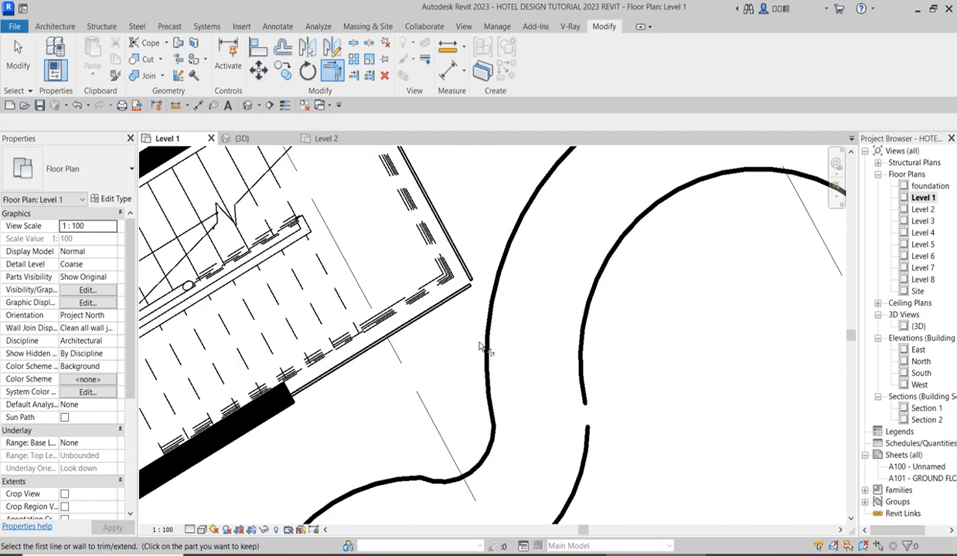
{"action": "key", "text": "Escape"}
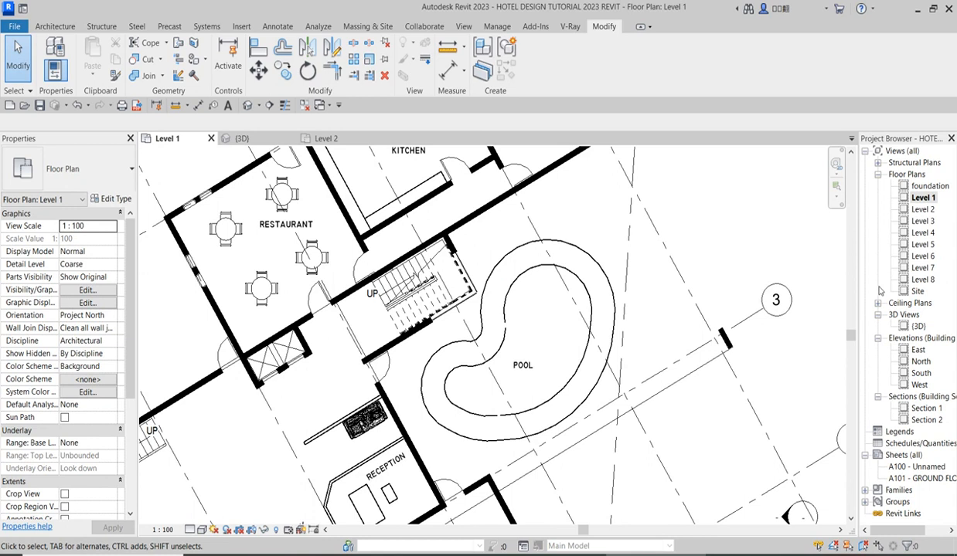
Copy the two curtain walls and the two adjoining Generic - 200mm enclosure walls of the staircase to the clipboard.
{"action": "scroll", "coordinate": [445, 337], "scroll_direction": "up", "scroll_amount": 4}
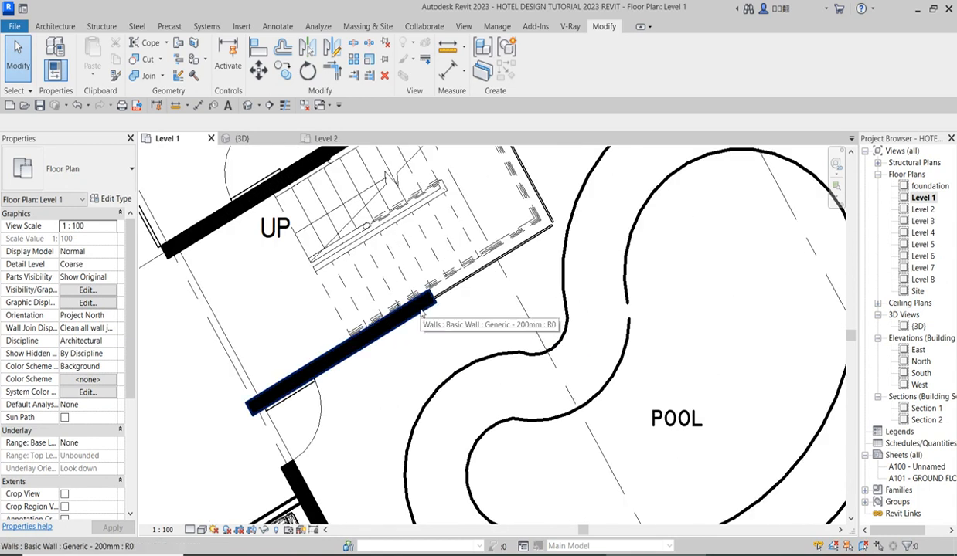
{"action": "left_click", "coordinate": [422, 313]}
{"action": "left_click", "coordinate": [456, 280], "text": "ctrl"}
{"action": "left_click", "coordinate": [537, 187], "text": "ctrl"}
{"action": "scroll", "coordinate": [530, 335], "scroll_direction": "down", "scroll_amount": 2}
{"action": "scroll", "coordinate": [524, 213], "scroll_direction": "up", "scroll_amount": 2}
{"action": "left_click", "coordinate": [494, 229], "text": "ctrl"}
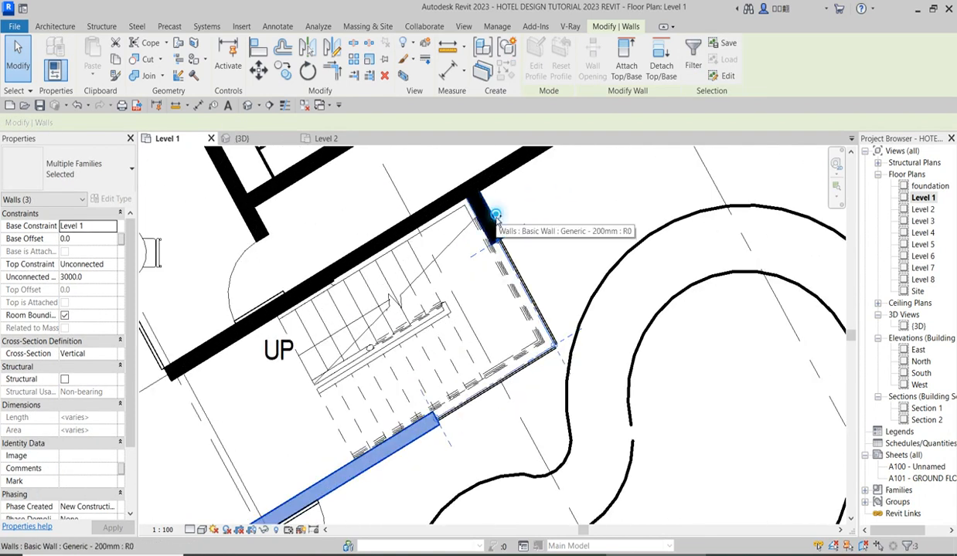
{"action": "scroll", "coordinate": [554, 263], "scroll_direction": "down", "scroll_amount": 3}
{"action": "scroll", "coordinate": [554, 262], "scroll_direction": "up", "scroll_amount": 3}
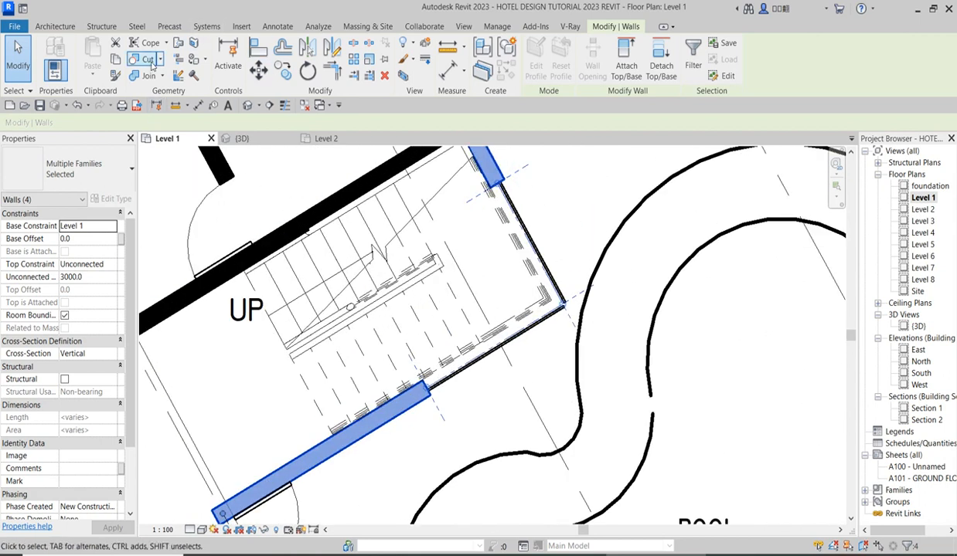
{"action": "left_click", "coordinate": [114, 61]}
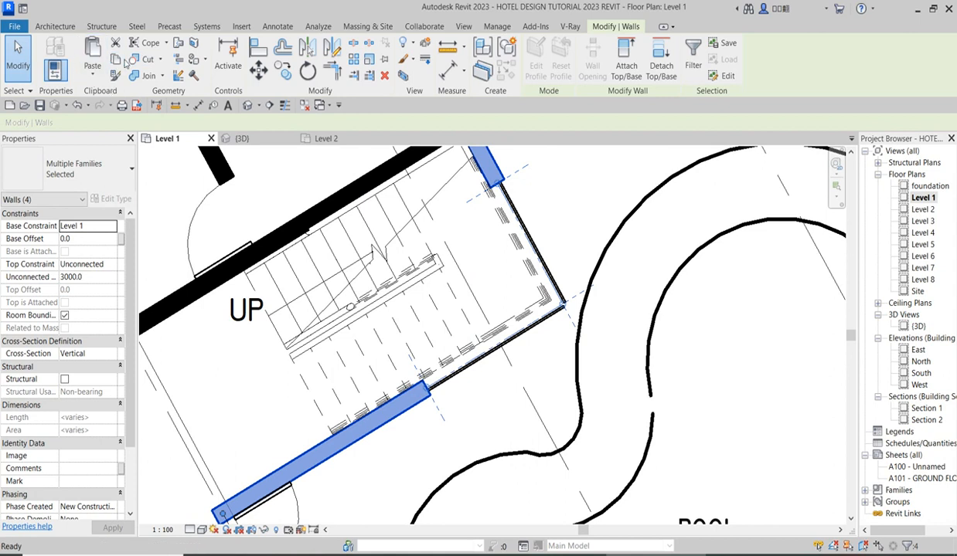
Paste the copied staircase enclosure walls aligned to Level 2, Level 3, Level 4, Level 5 and Level 6.
{"action": "left_click", "coordinate": [92, 70]}
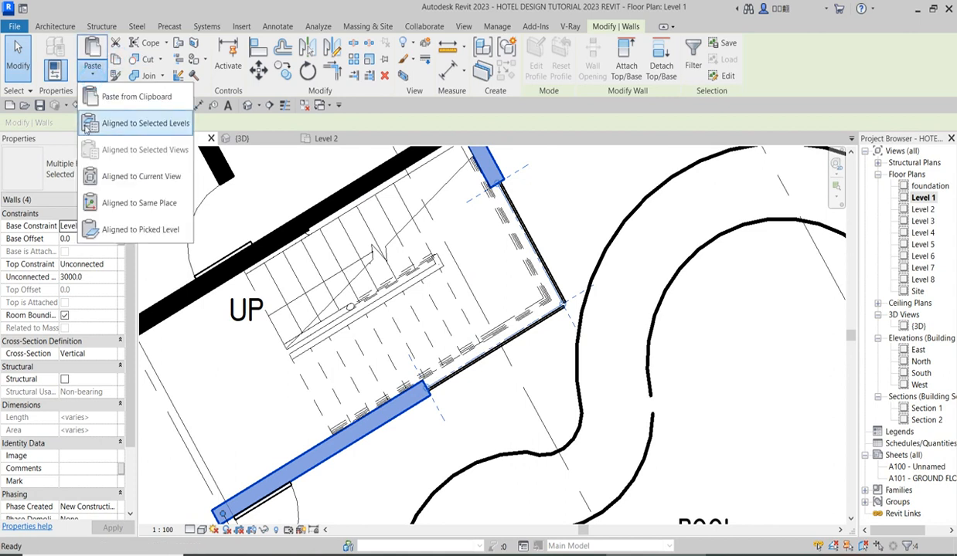
{"action": "left_click", "coordinate": [138, 123]}
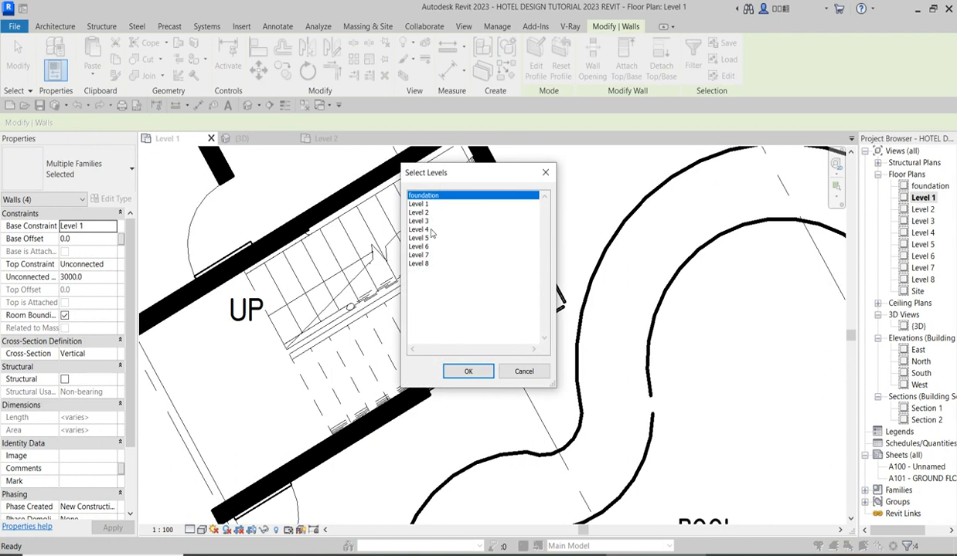
{"action": "left_click", "coordinate": [422, 213]}
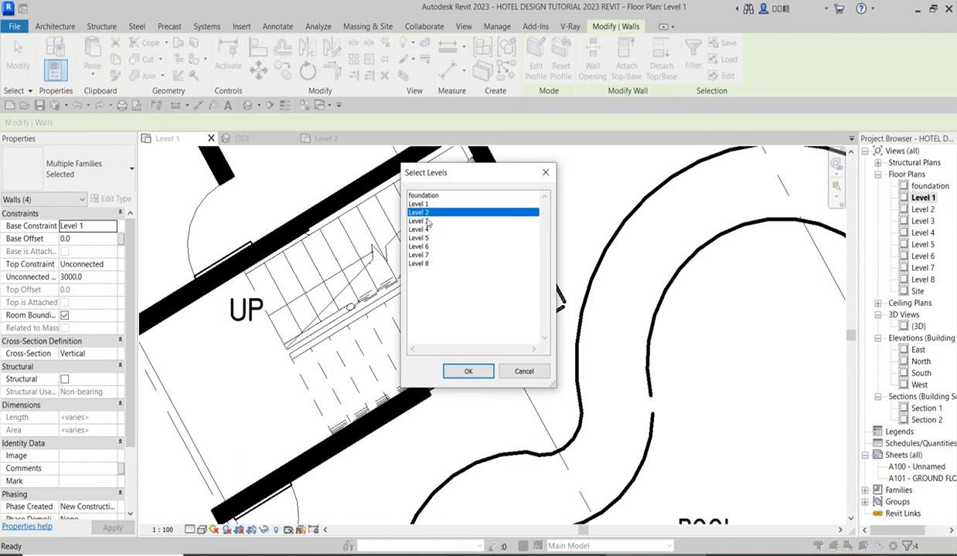
{"action": "left_click", "coordinate": [427, 222], "text": "shift"}
{"action": "left_click", "coordinate": [424, 230], "text": "shift"}
{"action": "left_click", "coordinate": [426, 240], "text": "shift"}
{"action": "left_click", "coordinate": [428, 247], "text": "shift"}
{"action": "left_click", "coordinate": [468, 372]}
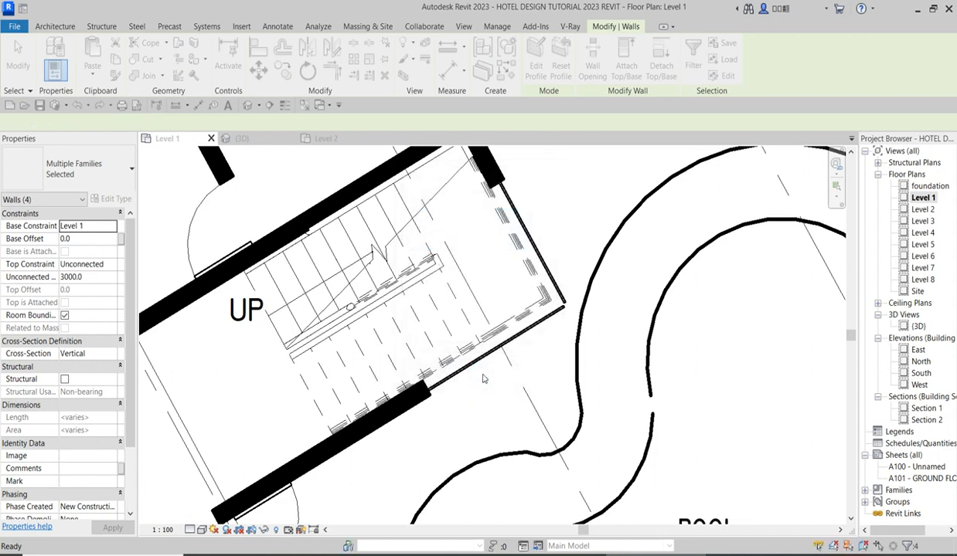
Examine the pasted staircase enclosure in the 3D view from the pool side, from the top level down to the ground.
{"action": "double_click", "coordinate": [918, 326]}
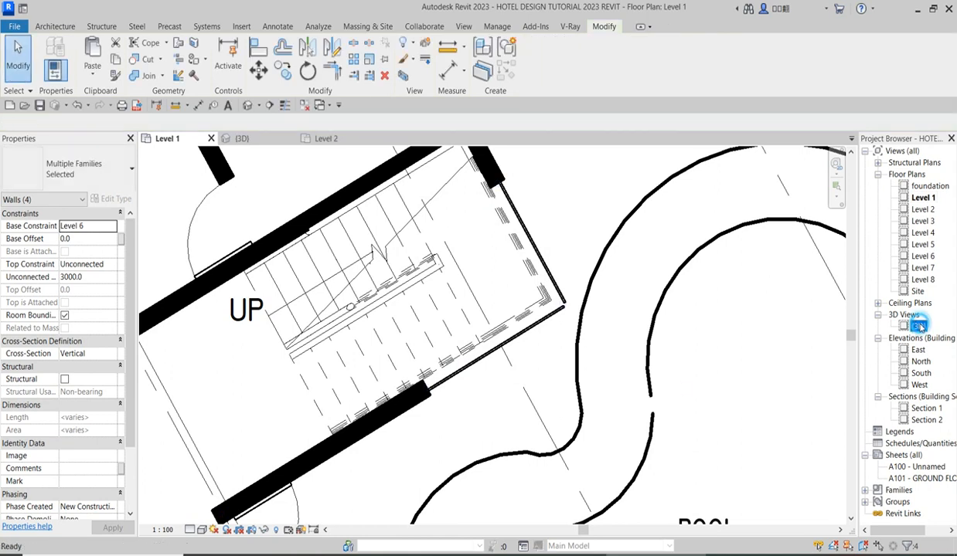
{"action": "scroll", "coordinate": [456, 423], "scroll_direction": "down", "scroll_amount": 5}
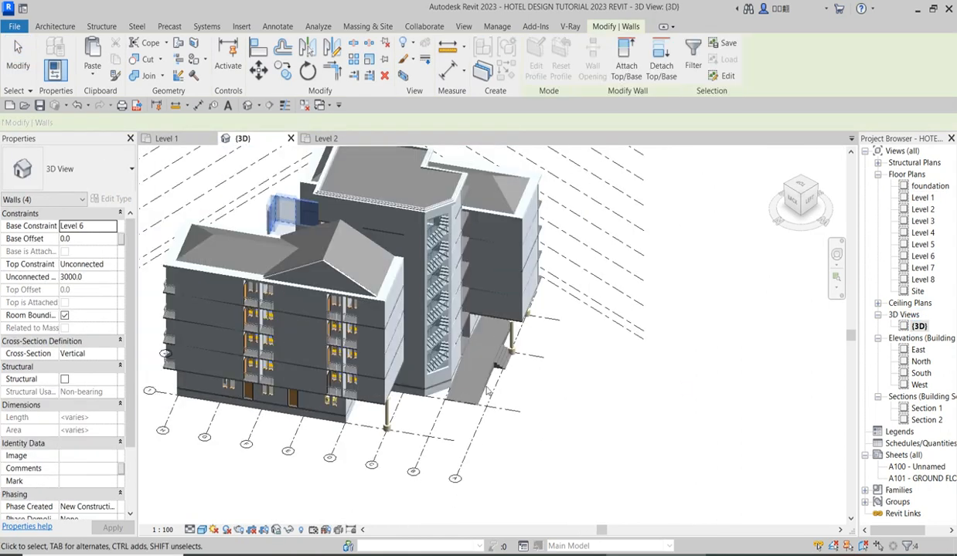
{"action": "left_click", "coordinate": [786, 189]}
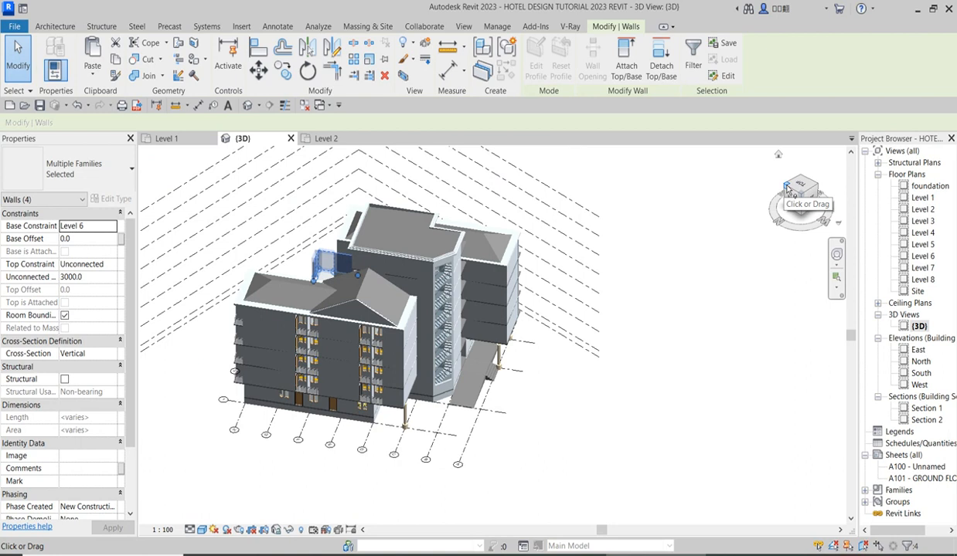
{"action": "left_click", "coordinate": [787, 189]}
{"action": "scroll", "coordinate": [342, 295], "scroll_direction": "up", "scroll_amount": 5}
{"action": "scroll", "coordinate": [516, 289], "scroll_direction": "down", "scroll_amount": 5}
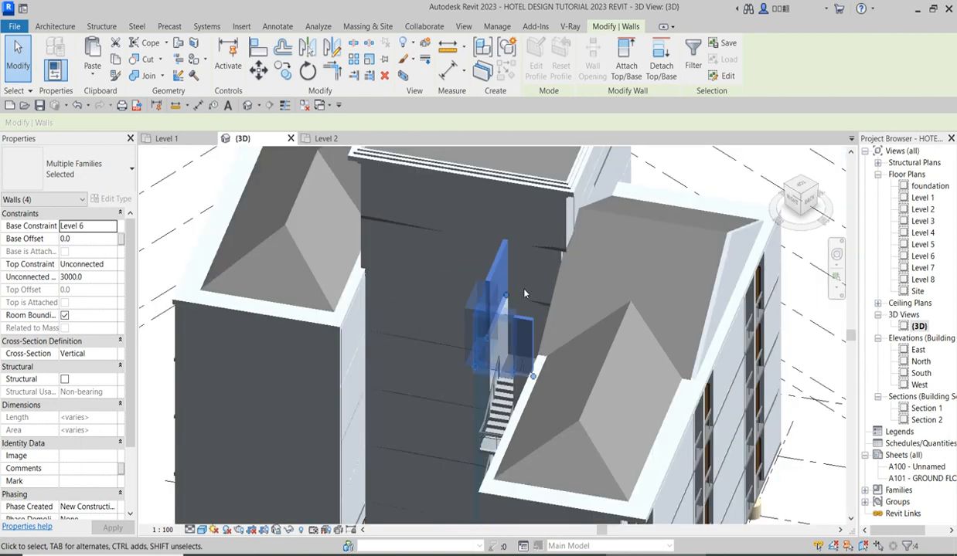
{"action": "left_click", "coordinate": [785, 188]}
{"action": "scroll", "coordinate": [649, 220], "scroll_direction": "down", "scroll_amount": 6}
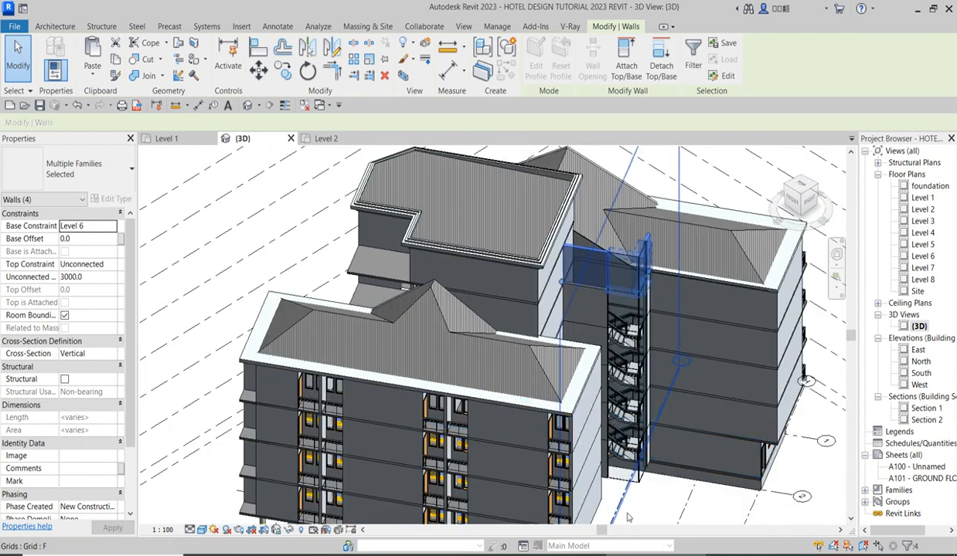
{"action": "left_click", "coordinate": [677, 527]}
{"action": "scroll", "coordinate": [618, 432], "scroll_direction": "up", "scroll_amount": 6}
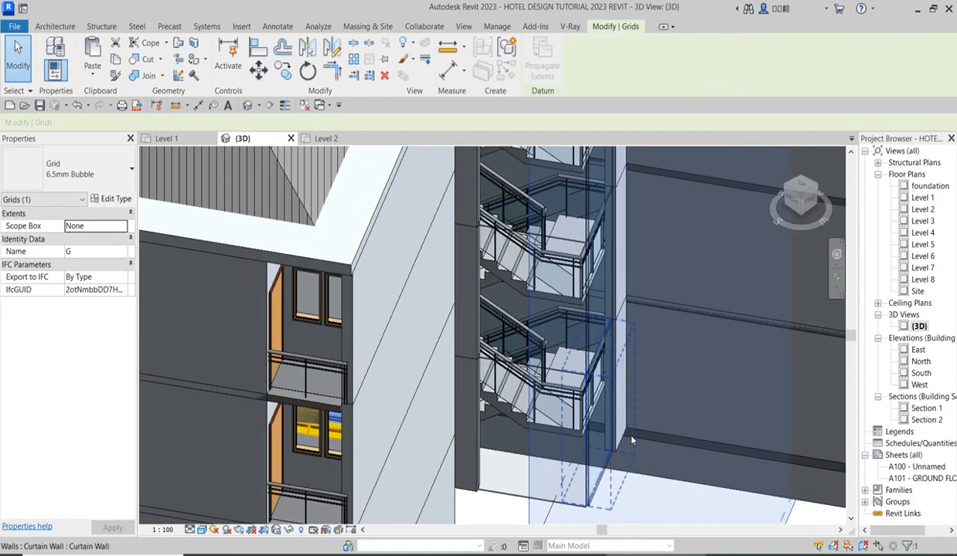
{"action": "scroll", "coordinate": [622, 463], "scroll_direction": "down", "scroll_amount": 4}
{"action": "key", "text": "Escape"}
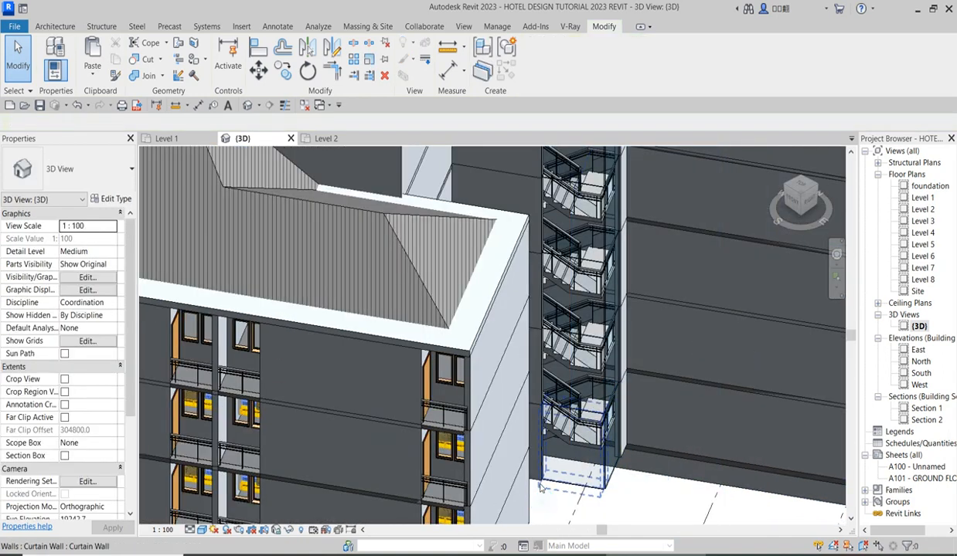
Delete the Level 6 copies of the staircase enclosure, both the curtain walls and the two Generic - 200mm walls.
{"action": "scroll", "coordinate": [536, 485], "scroll_direction": "down", "scroll_amount": 4}
{"action": "scroll", "coordinate": [594, 259], "scroll_direction": "up", "scroll_amount": 6}
{"action": "scroll", "coordinate": [594, 259], "scroll_direction": "up", "scroll_amount": 1}
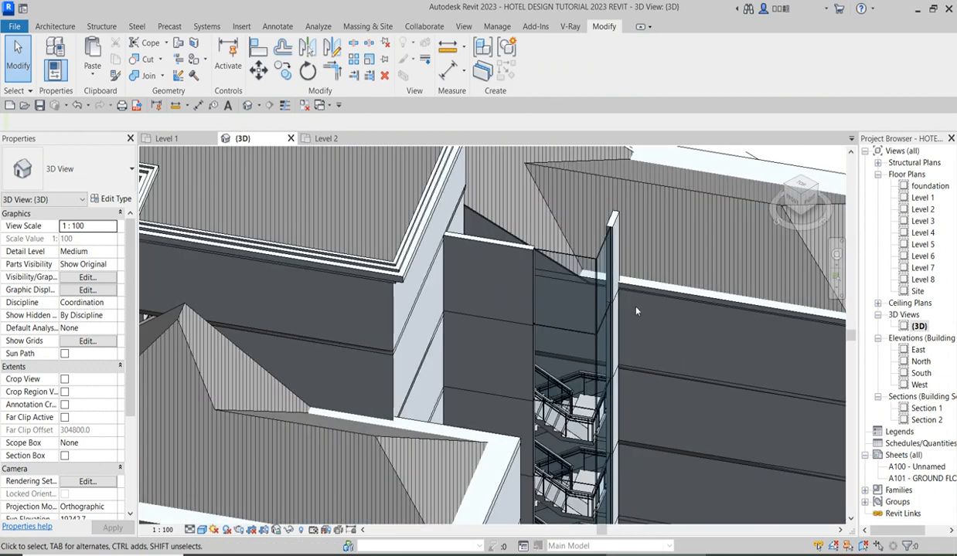
{"action": "left_click", "coordinate": [584, 264]}
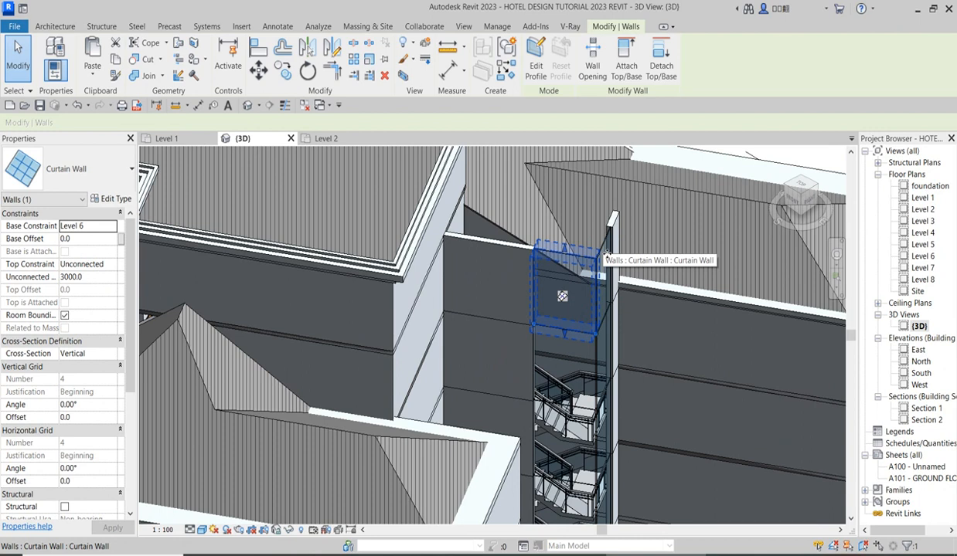
{"action": "key", "text": "Delete"}
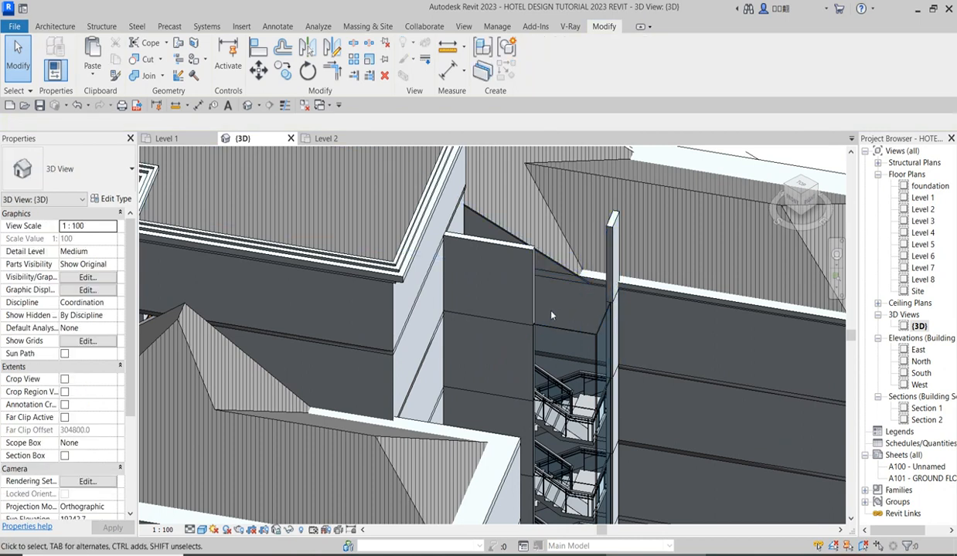
{"action": "left_click", "coordinate": [614, 267]}
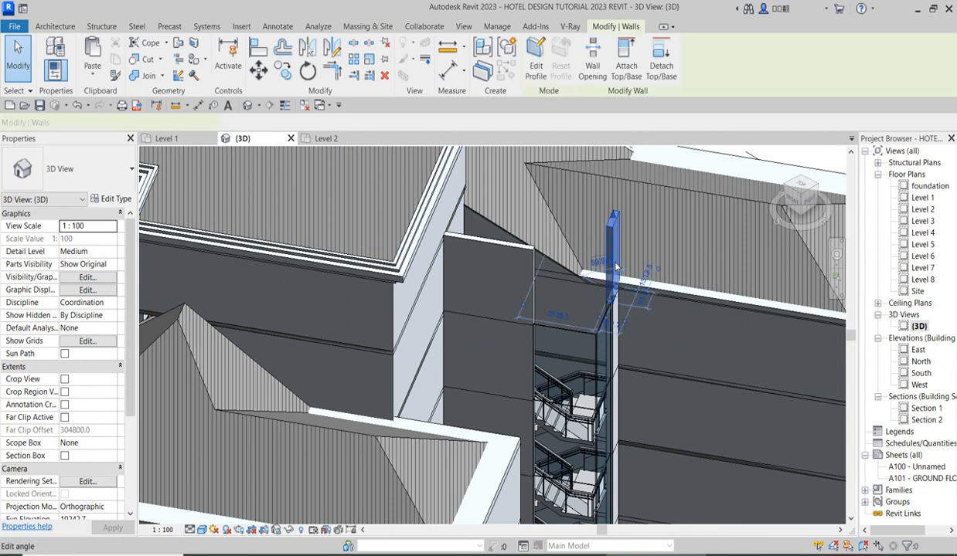
{"action": "key", "text": "Escape"}
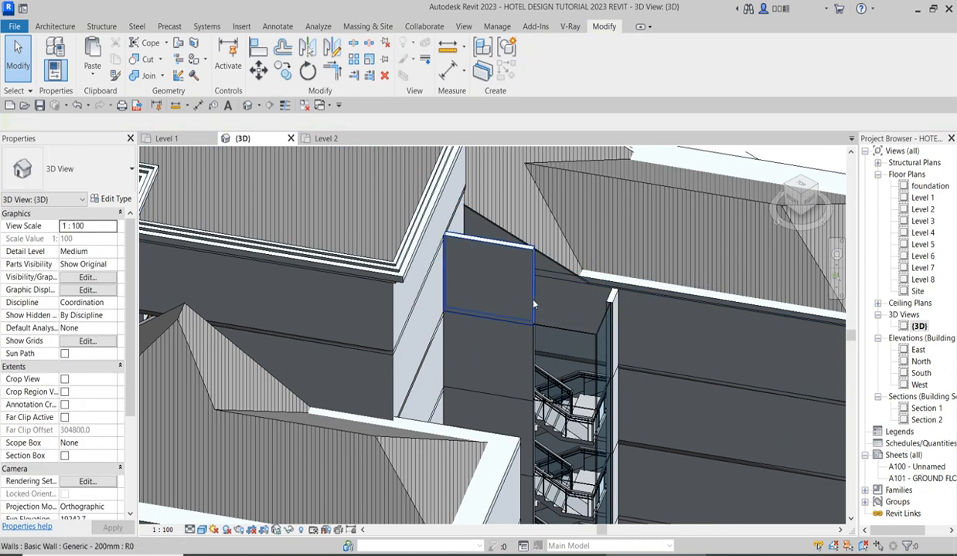
{"action": "left_click", "coordinate": [532, 300]}
{"action": "key", "text": "Delete"}
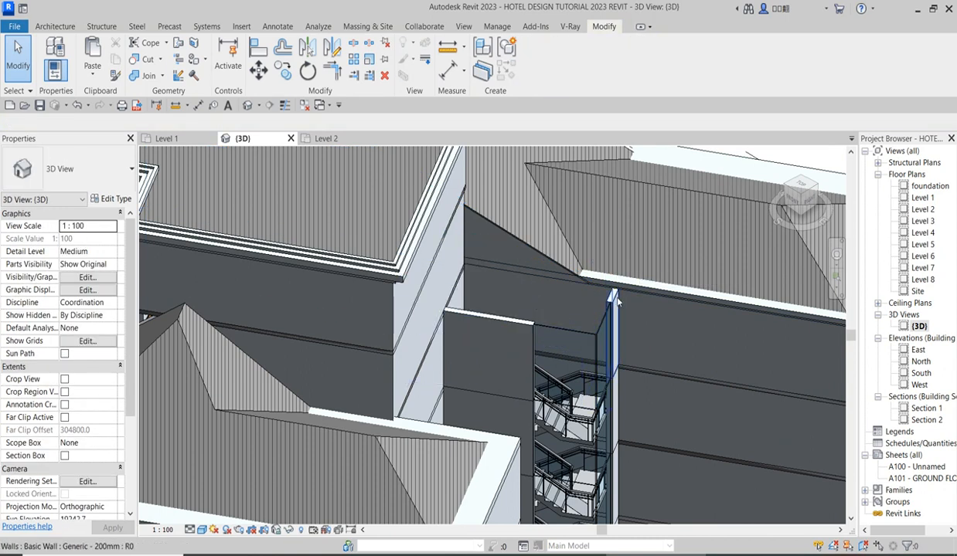
Delete the topmost remaining curtain walls of the staircase and trim the two Generic - 200mm walls there to a closed corner.
{"action": "left_click", "coordinate": [599, 328]}
{"action": "key", "text": "Escape"}
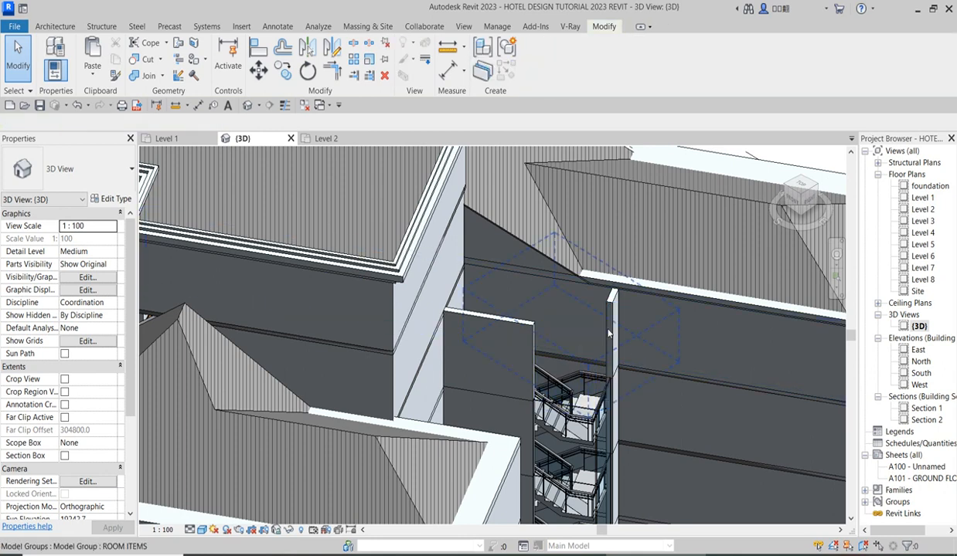
{"action": "left_click", "coordinate": [333, 70]}
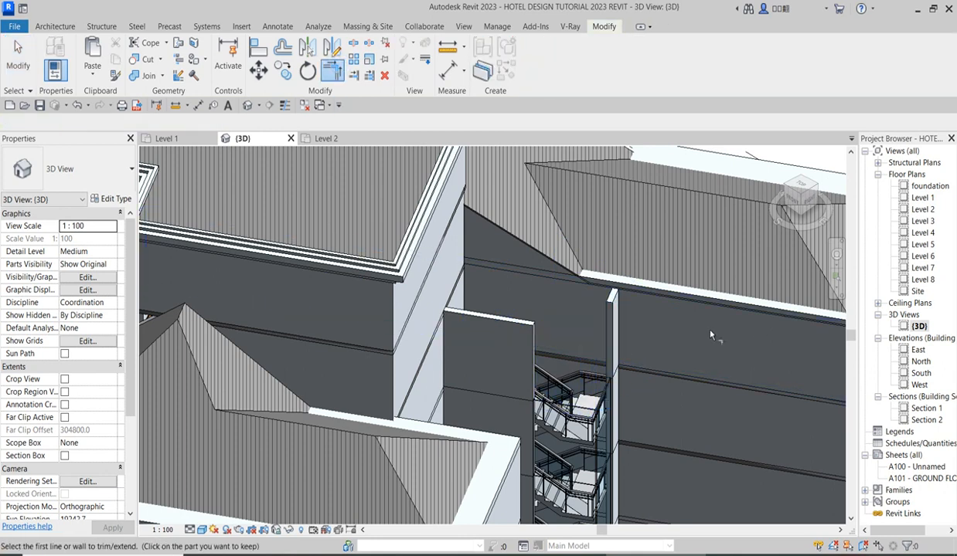
{"action": "left_click", "coordinate": [614, 307]}
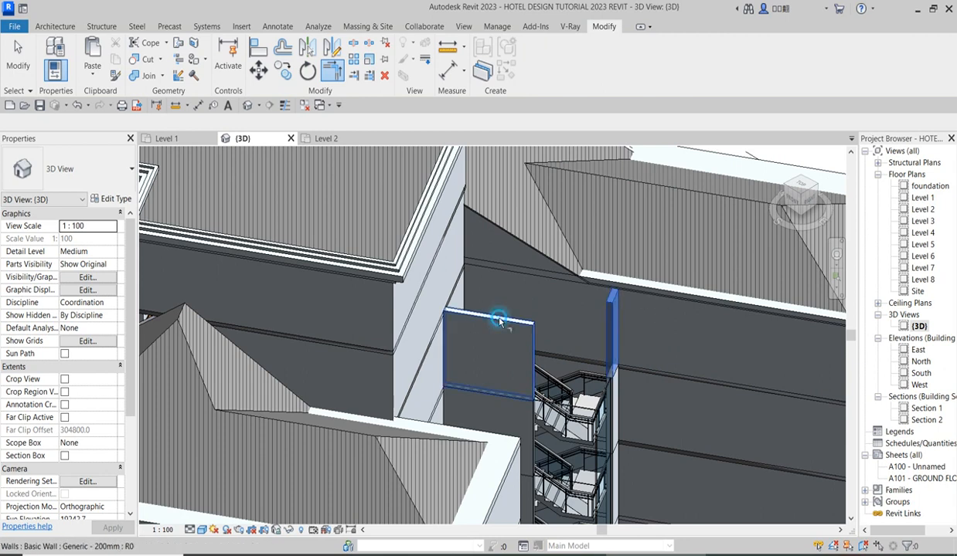
{"action": "left_click", "coordinate": [499, 320]}
{"action": "scroll", "coordinate": [601, 371], "scroll_direction": "down", "scroll_amount": 5}
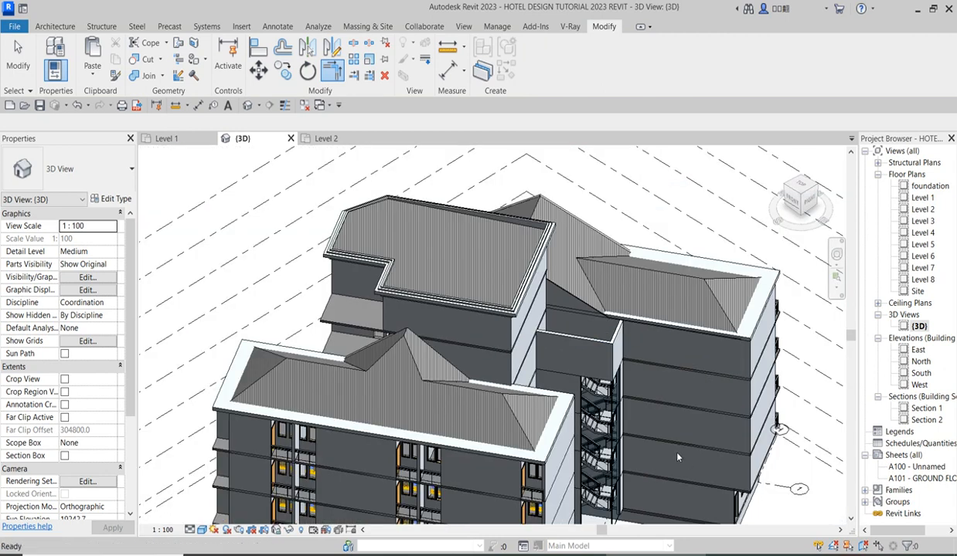
{"action": "scroll", "coordinate": [487, 320], "scroll_direction": "down", "scroll_amount": 3}
{"action": "key", "text": "Escape"}
Set the two Level 1 Generic - 200mm staircase walls to base constraint foundation and unconnected height 4000.
{"action": "scroll", "coordinate": [591, 455], "scroll_direction": "up", "scroll_amount": 6}
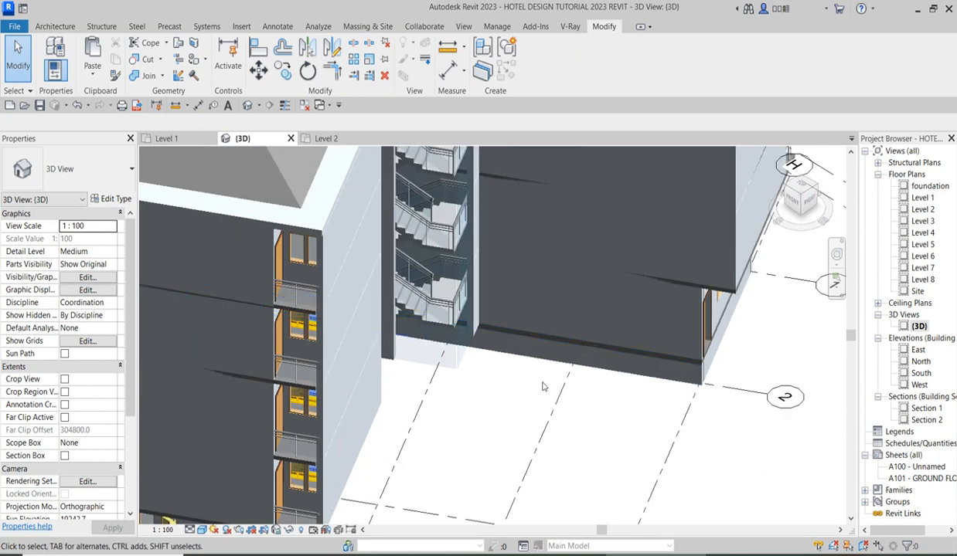
{"action": "scroll", "coordinate": [485, 337], "scroll_direction": "up", "scroll_amount": 4}
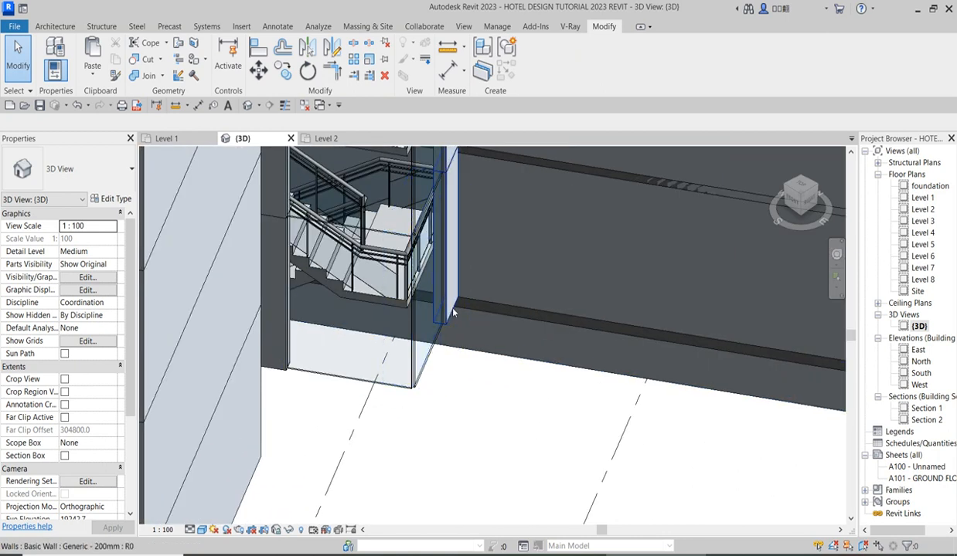
{"action": "left_click", "coordinate": [454, 312]}
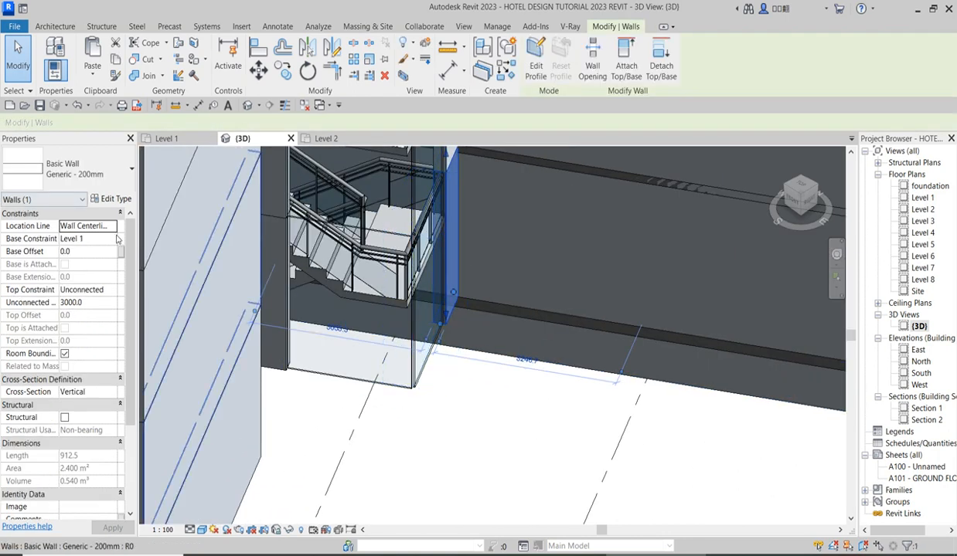
{"action": "left_click", "coordinate": [276, 376], "text": "ctrl"}
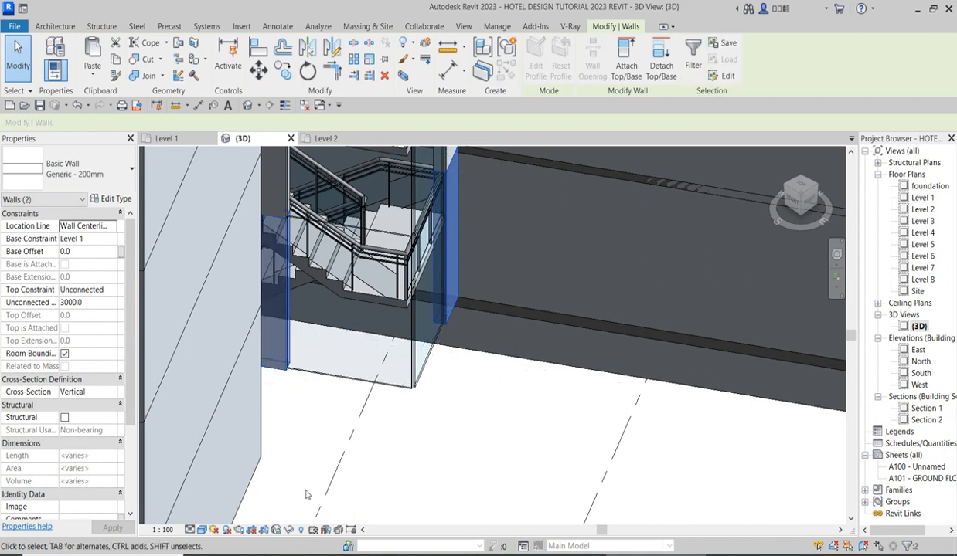
{"action": "left_click", "coordinate": [109, 239]}
{"action": "left_click", "coordinate": [111, 239]}
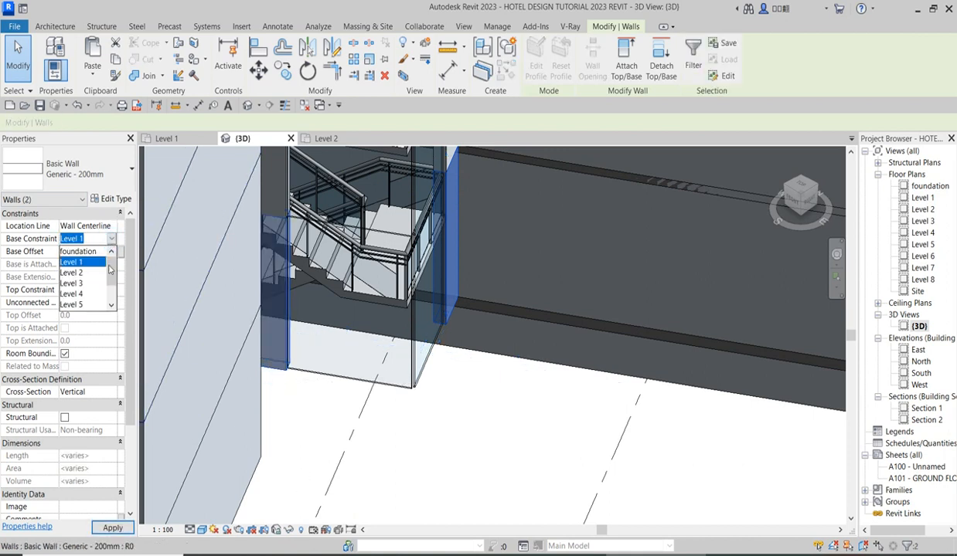
{"action": "left_click", "coordinate": [96, 253]}
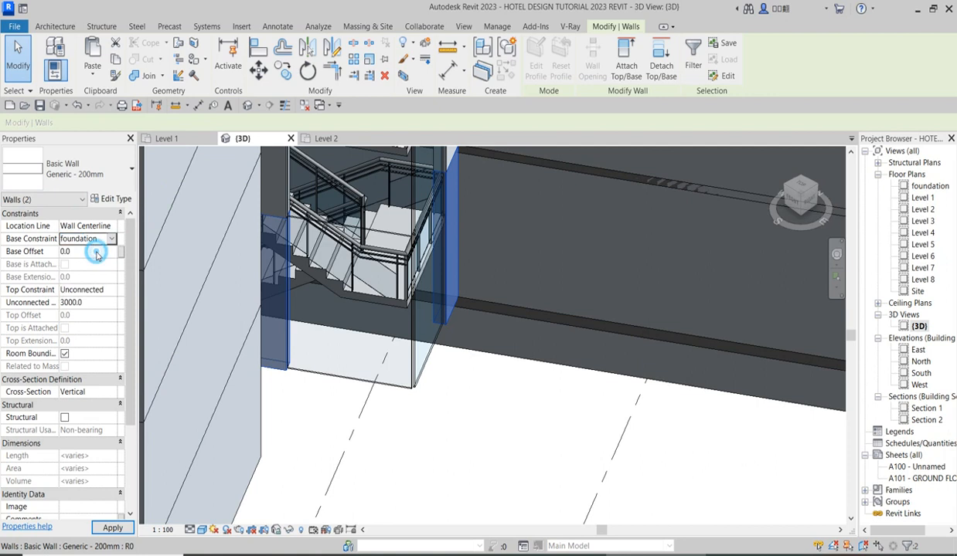
{"action": "left_click", "coordinate": [94, 307]}
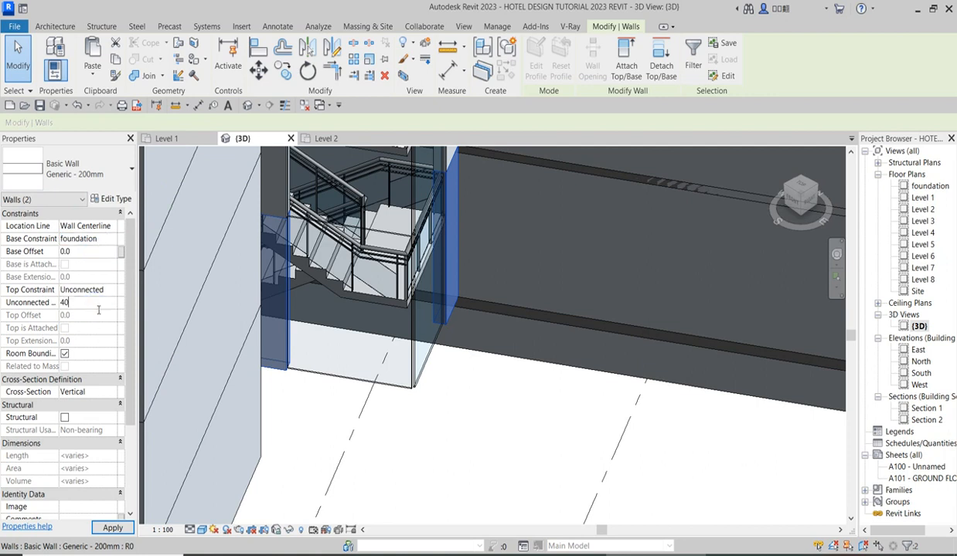
{"action": "key", "text": "Return"}
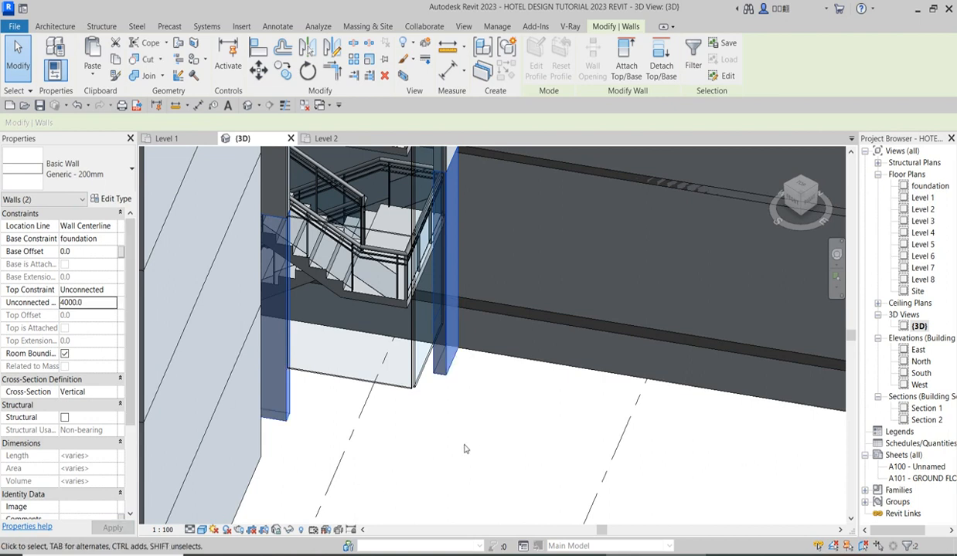
{"action": "left_click", "coordinate": [470, 445]}
Copy the two Level 1 staircase curtain walls and paste them aligned to the foundation level.
{"action": "scroll", "coordinate": [474, 442], "scroll_direction": "down", "scroll_amount": 3}
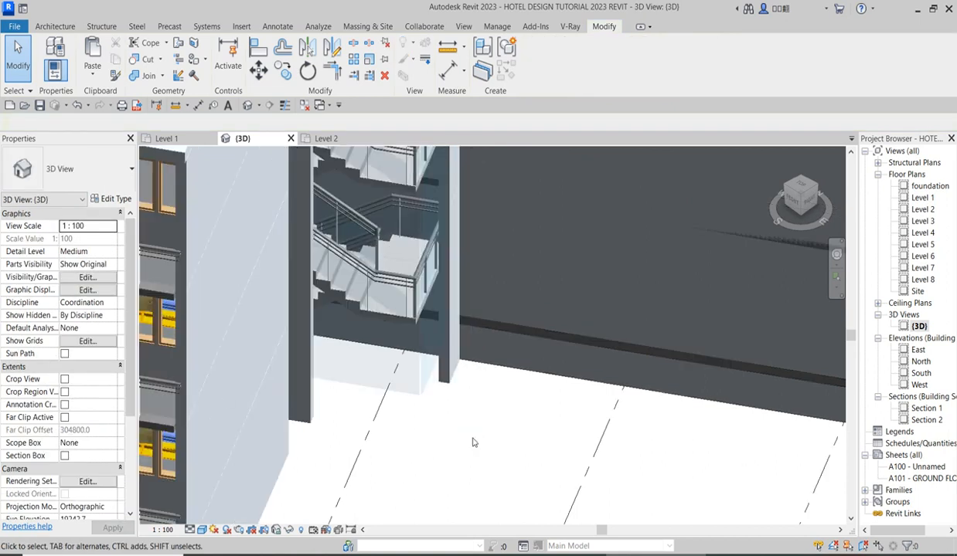
{"action": "scroll", "coordinate": [455, 408], "scroll_direction": "up", "scroll_amount": 3}
{"action": "scroll", "coordinate": [454, 408], "scroll_direction": "up", "scroll_amount": 3}
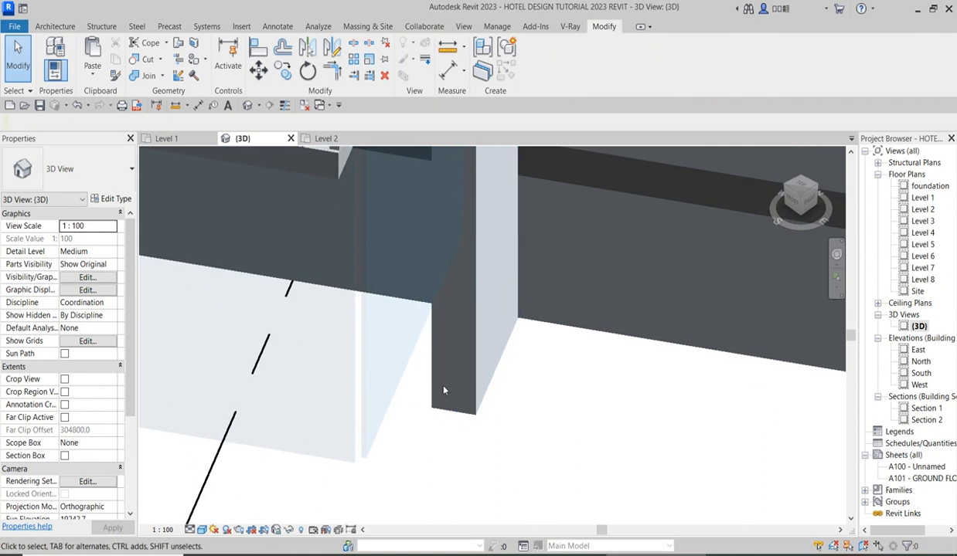
{"action": "scroll", "coordinate": [442, 390], "scroll_direction": "down", "scroll_amount": 5}
{"action": "scroll", "coordinate": [305, 463], "scroll_direction": "up", "scroll_amount": 3}
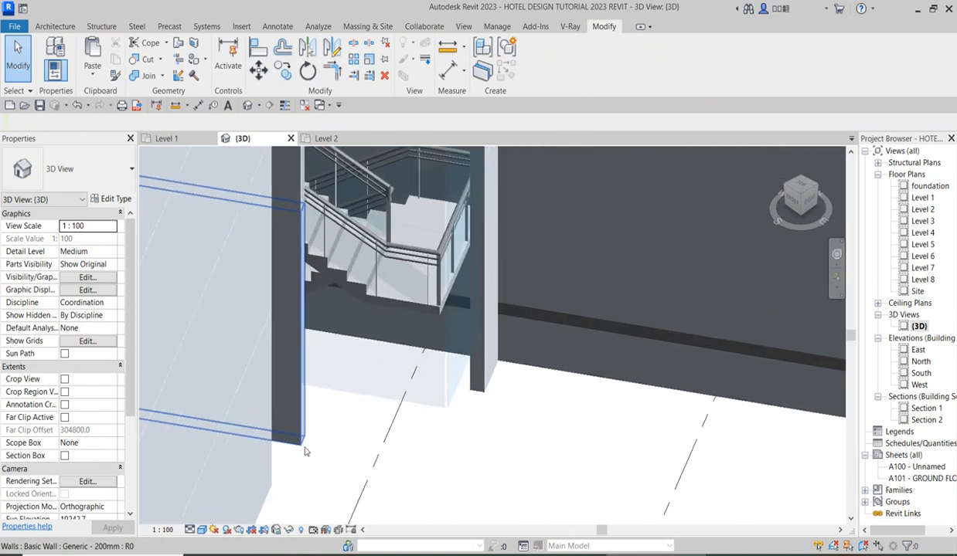
{"action": "left_click", "coordinate": [387, 400]}
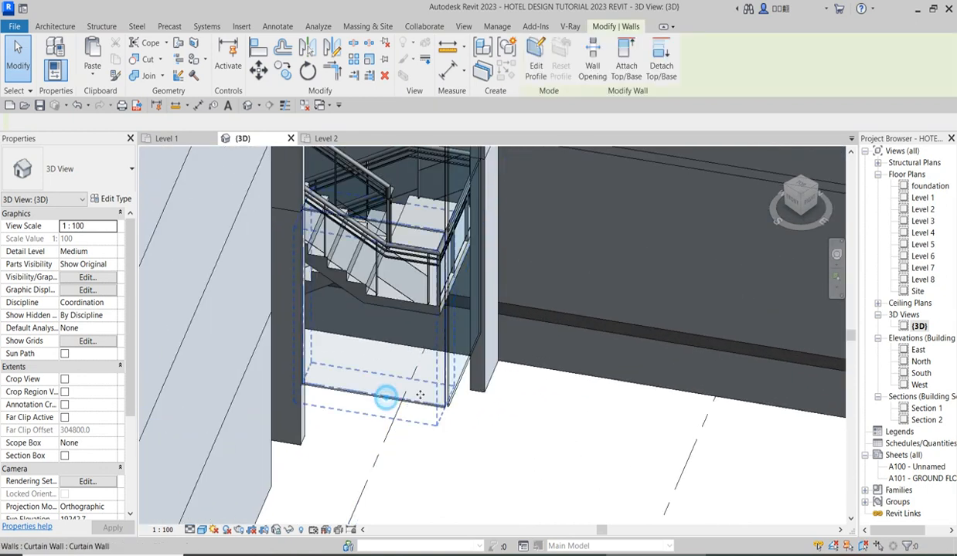
{"action": "left_click", "coordinate": [464, 381], "text": "ctrl"}
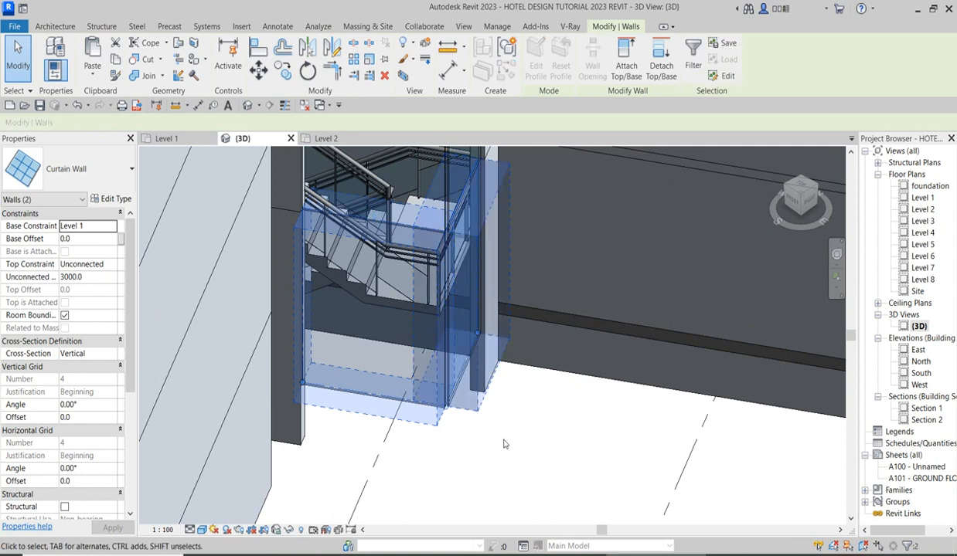
{"action": "left_click", "coordinate": [92, 74]}
{"action": "left_click", "coordinate": [173, 128]}
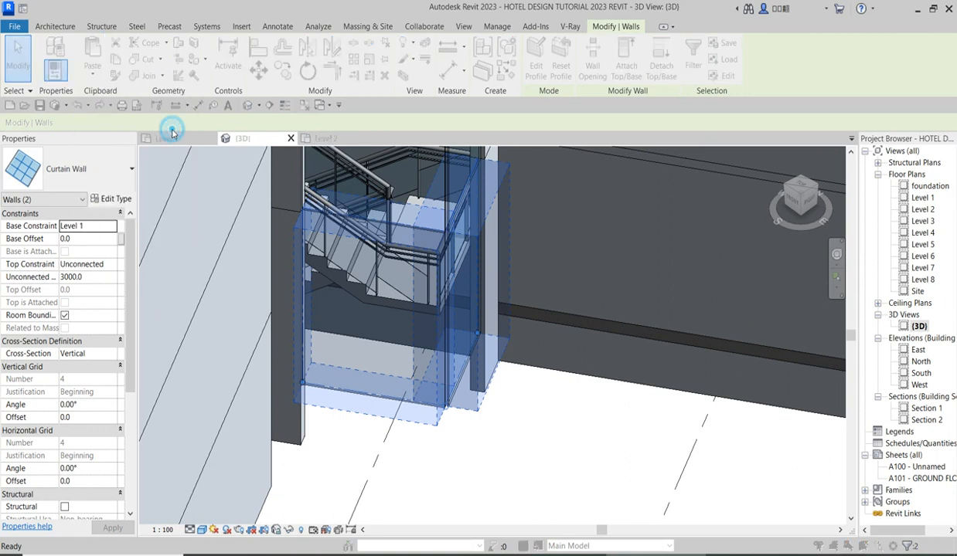
{"action": "left_click", "coordinate": [421, 204]}
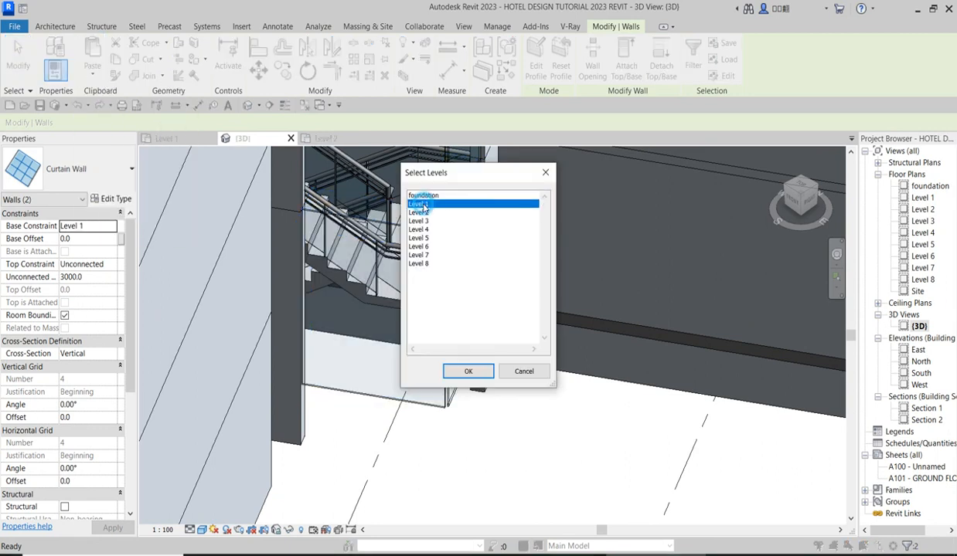
{"action": "left_click", "coordinate": [428, 195]}
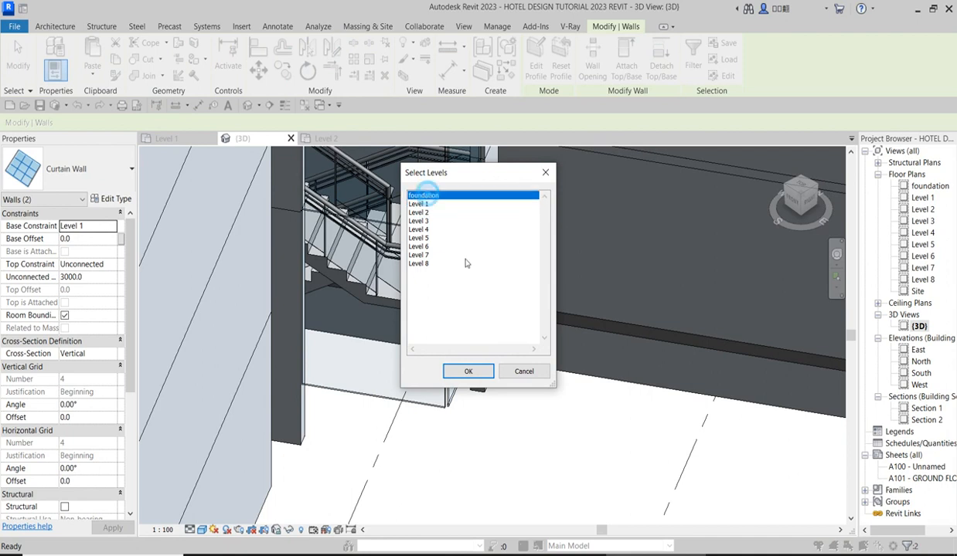
{"action": "left_click", "coordinate": [474, 372]}
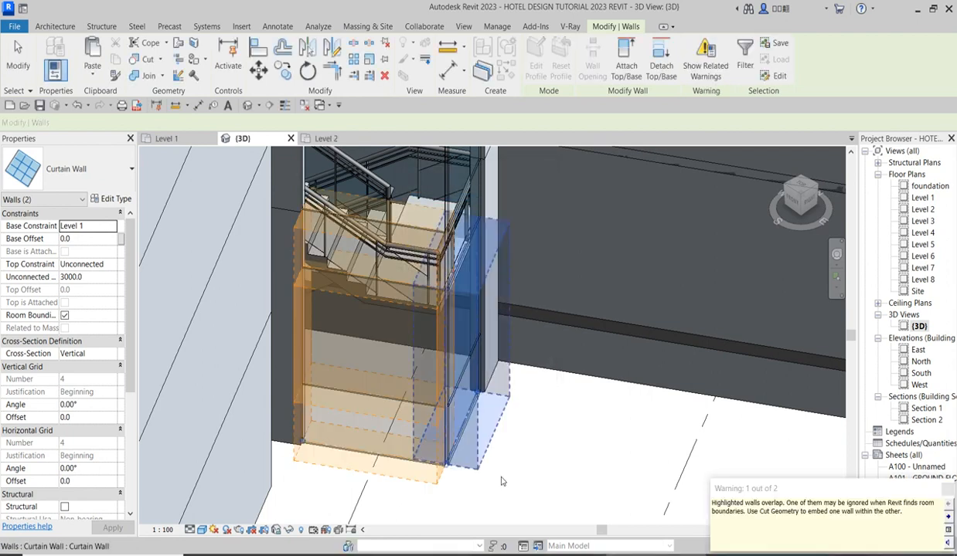
Set the unconnected height of the two pasted foundation curtain walls to 1000.
{"action": "left_click", "coordinate": [102, 280]}
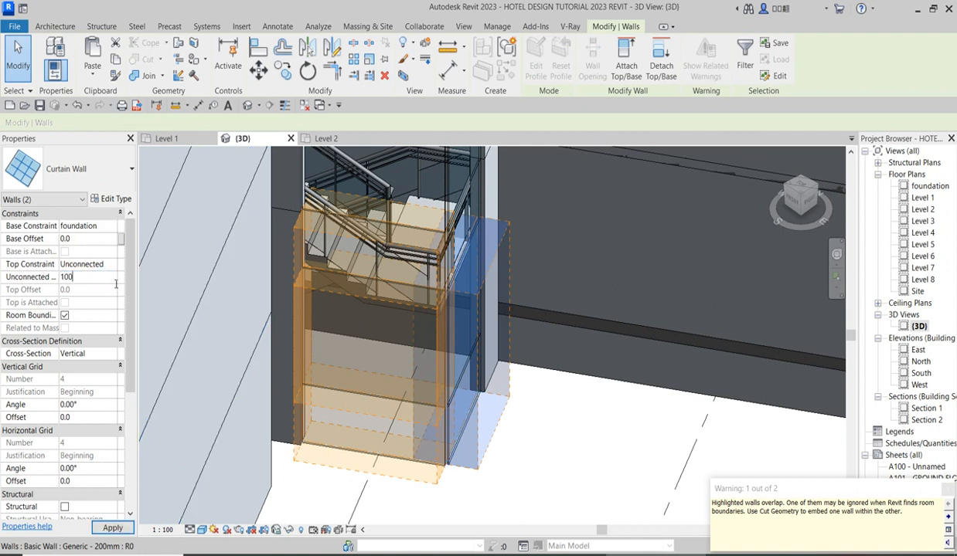
{"action": "left_click", "coordinate": [116, 527]}
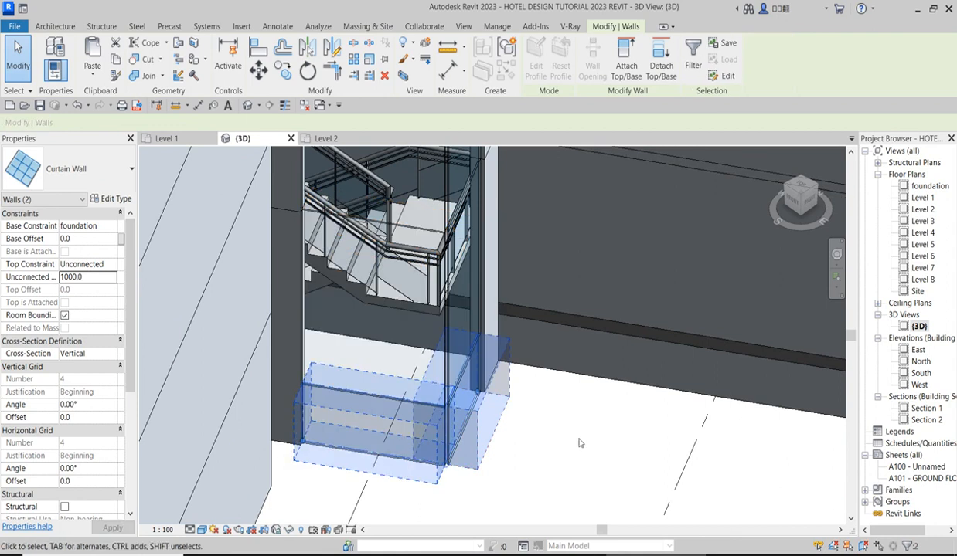
{"action": "left_click", "coordinate": [580, 440]}
Change the two foundation-level curtain walls of the staircase to the Basic Wall type Generic - 200mm.
{"action": "scroll", "coordinate": [430, 433], "scroll_direction": "down", "scroll_amount": 2}
{"action": "scroll", "coordinate": [444, 455], "scroll_direction": "up", "scroll_amount": 2}
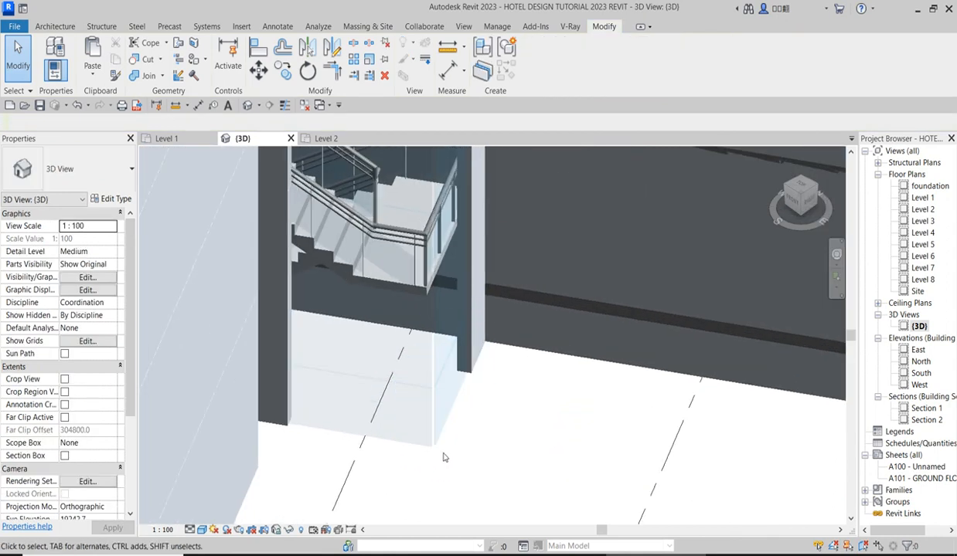
{"action": "left_click", "coordinate": [443, 441]}
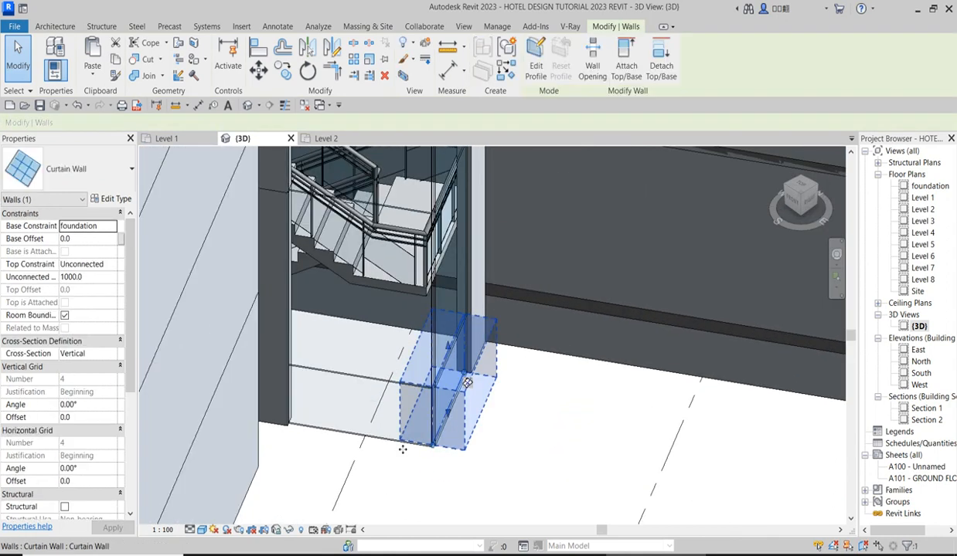
{"action": "left_click", "coordinate": [379, 423], "text": "ctrl"}
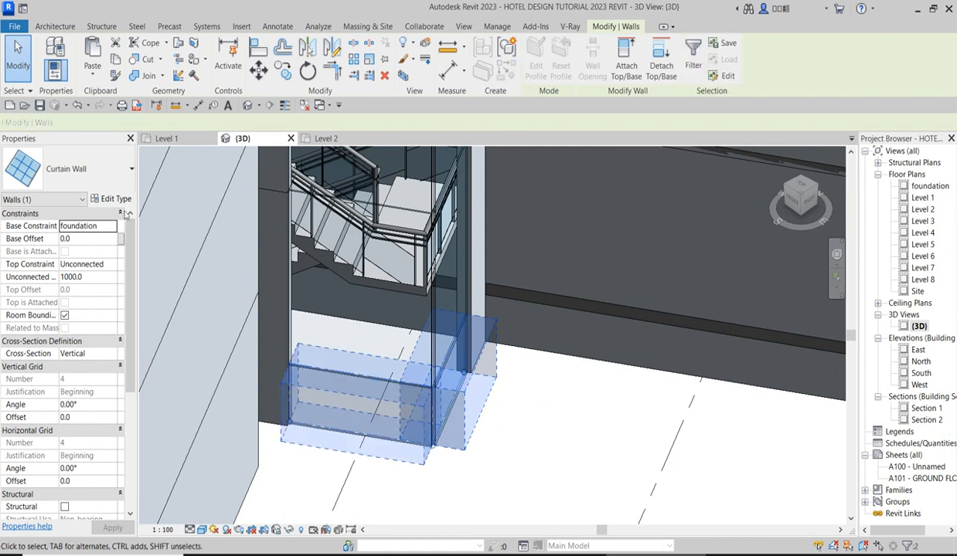
{"action": "left_click", "coordinate": [107, 168]}
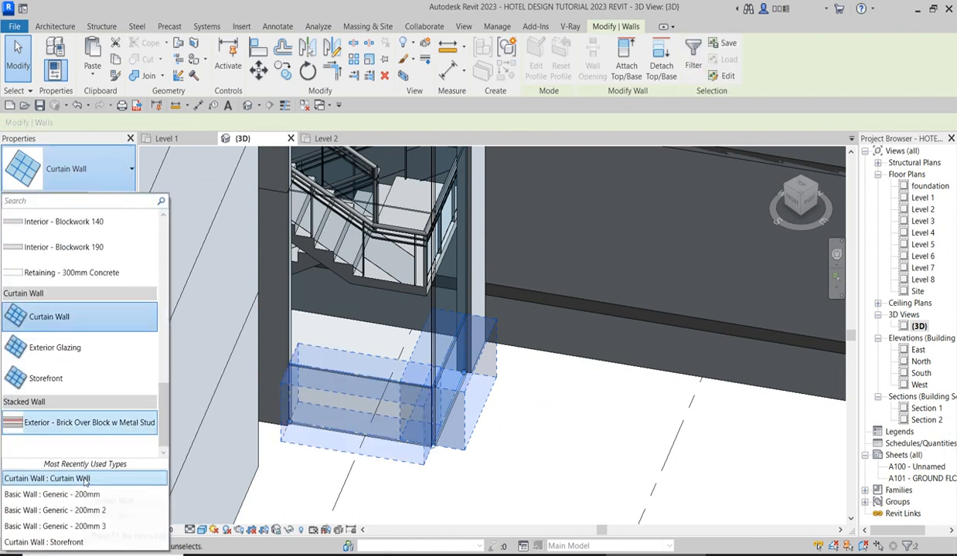
{"action": "left_click", "coordinate": [94, 495]}
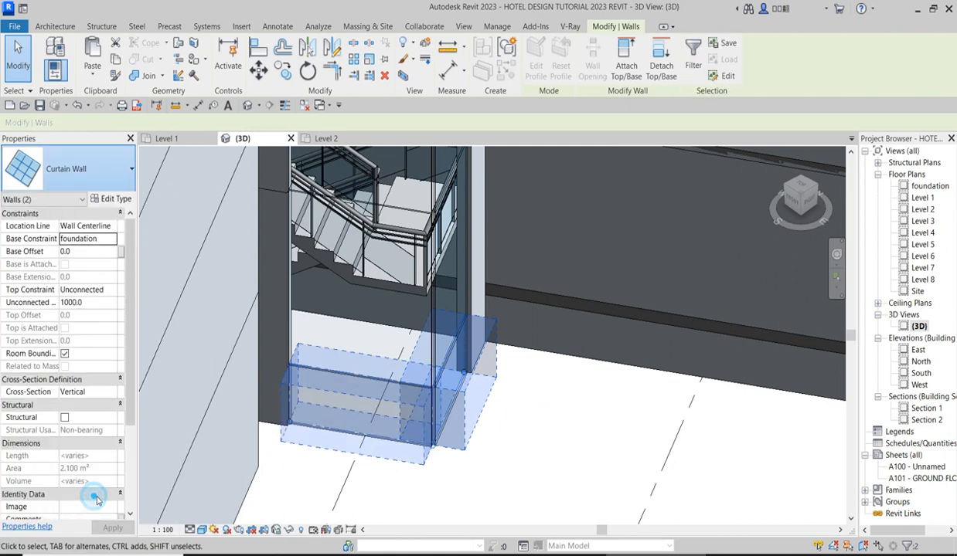
{"action": "key", "text": "Escape"}
{"action": "scroll", "coordinate": [486, 436], "scroll_direction": "down", "scroll_amount": 6}
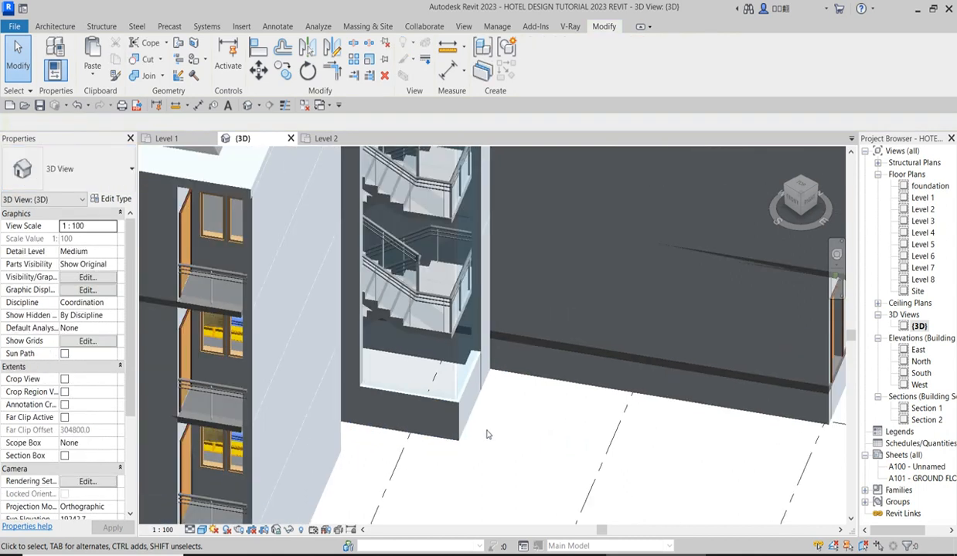
Raise the bottom edges of both Level 1 staircase curtain walls to a base offset of about 900 mm.
{"action": "scroll", "coordinate": [487, 438], "scroll_direction": "up", "scroll_amount": 6}
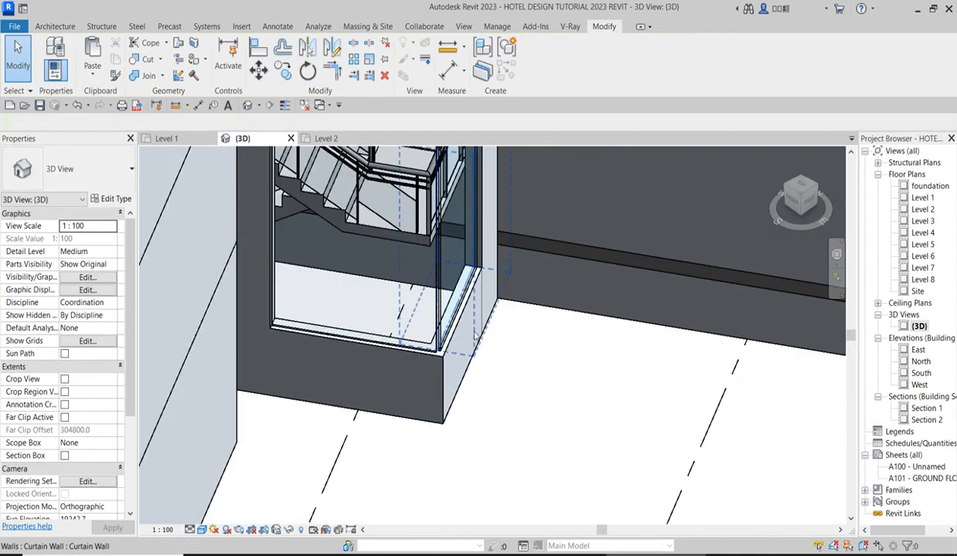
{"action": "left_click", "coordinate": [431, 301]}
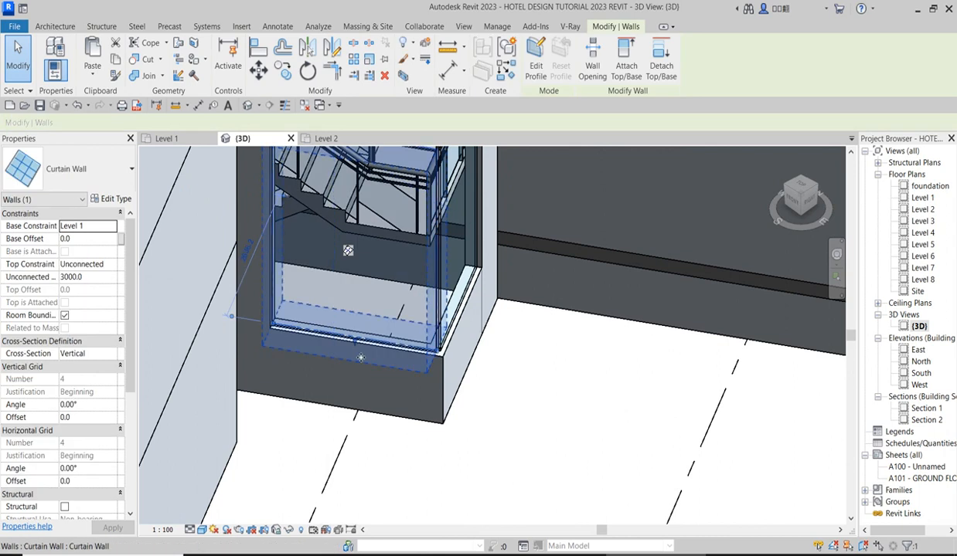
{"action": "left_click_drag", "start_coordinate": [343, 330], "coordinate": [346, 271]}
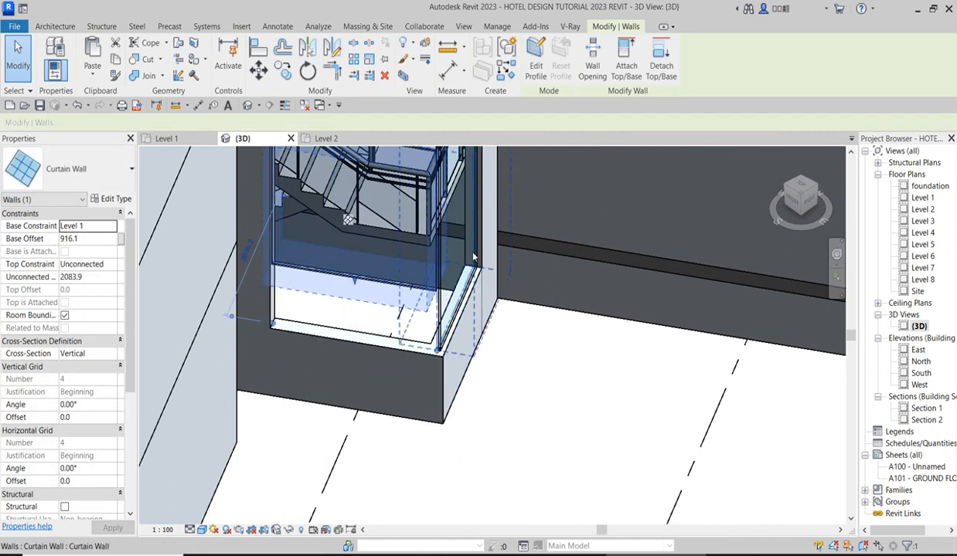
{"action": "left_click", "coordinate": [479, 255]}
{"action": "left_click_drag", "start_coordinate": [454, 313], "coordinate": [388, 256]}
{"action": "left_click", "coordinate": [535, 366]}
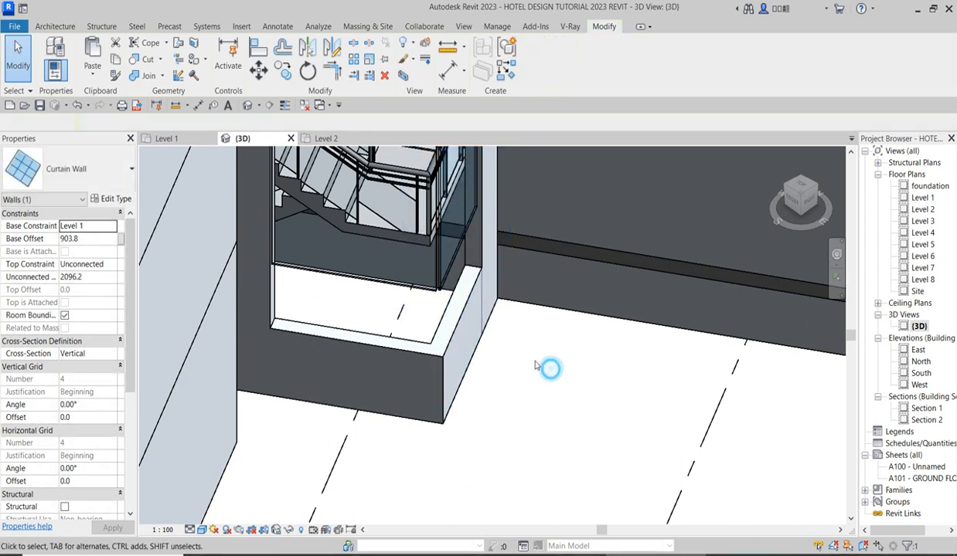
Stretch the side foundation wall to about 1904 mm high and align the front foundation wall's top with the base of the curtain wall.
{"action": "left_click", "coordinate": [467, 311]}
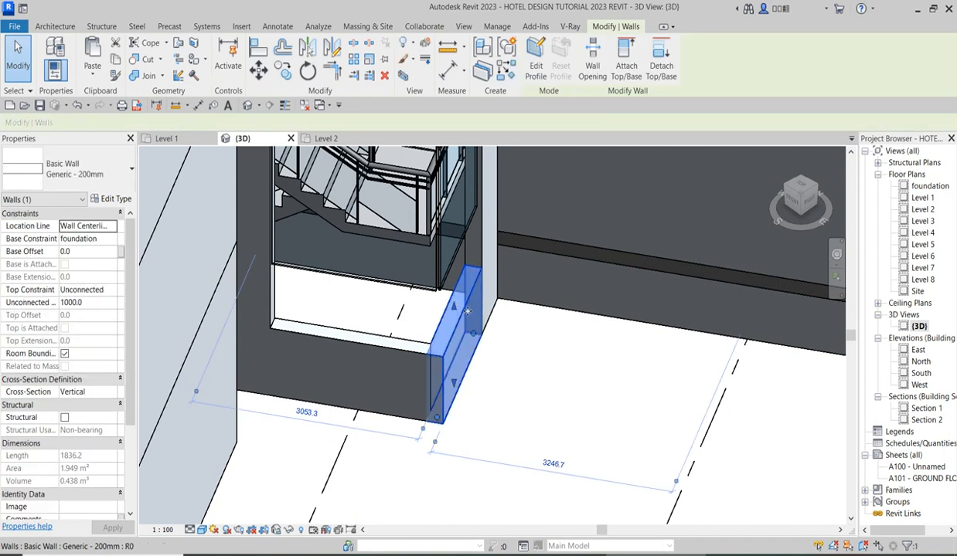
{"action": "left_click_drag", "start_coordinate": [454, 307], "coordinate": [437, 246]}
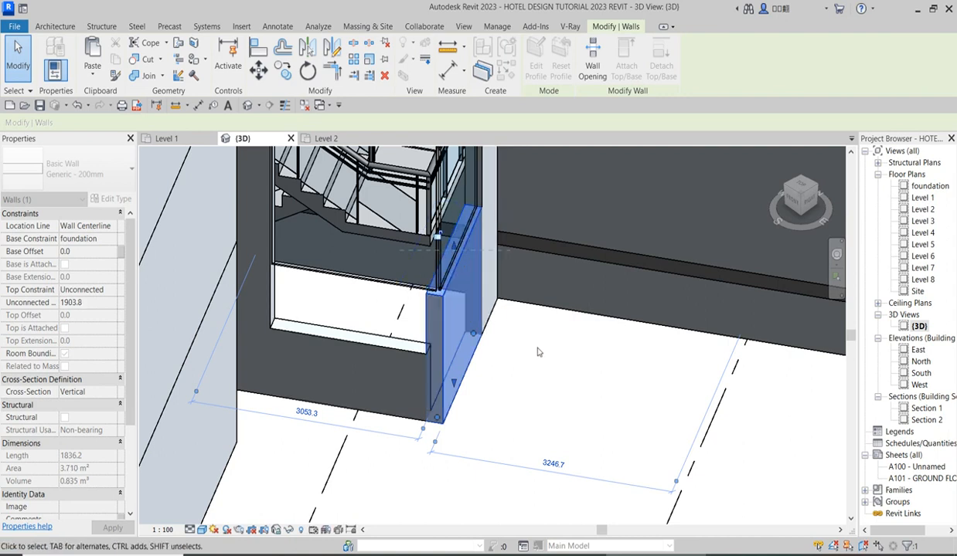
{"action": "left_click", "coordinate": [257, 48]}
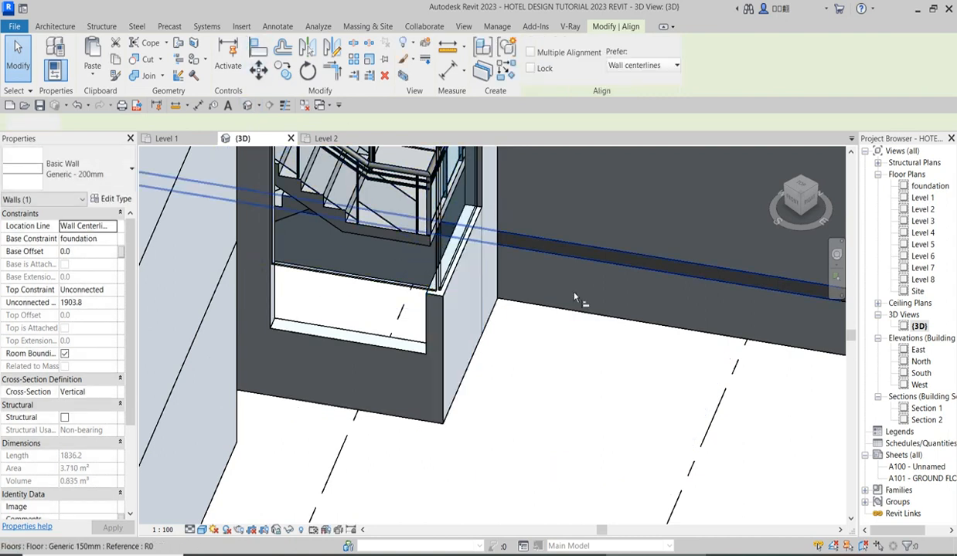
{"action": "scroll", "coordinate": [476, 228], "scroll_direction": "up", "scroll_amount": 3}
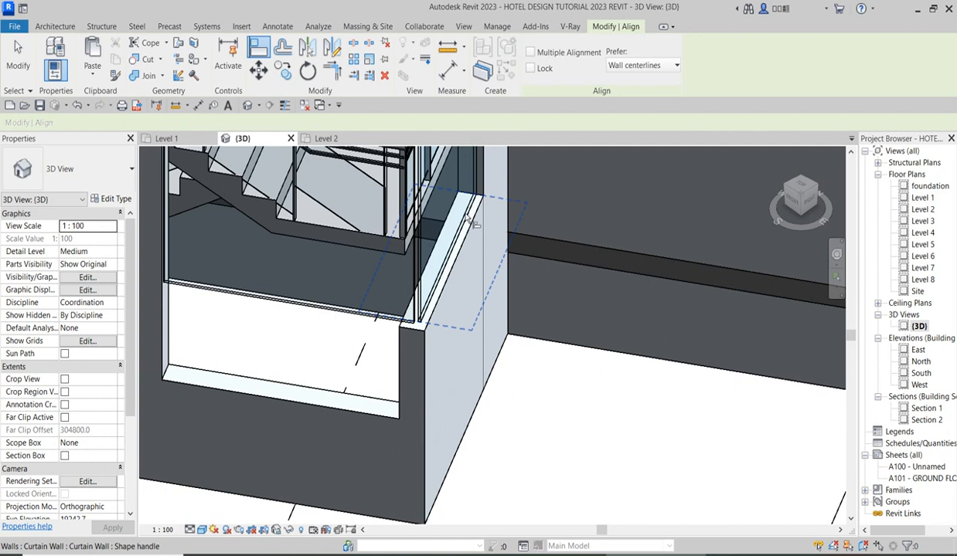
{"action": "left_click", "coordinate": [473, 223]}
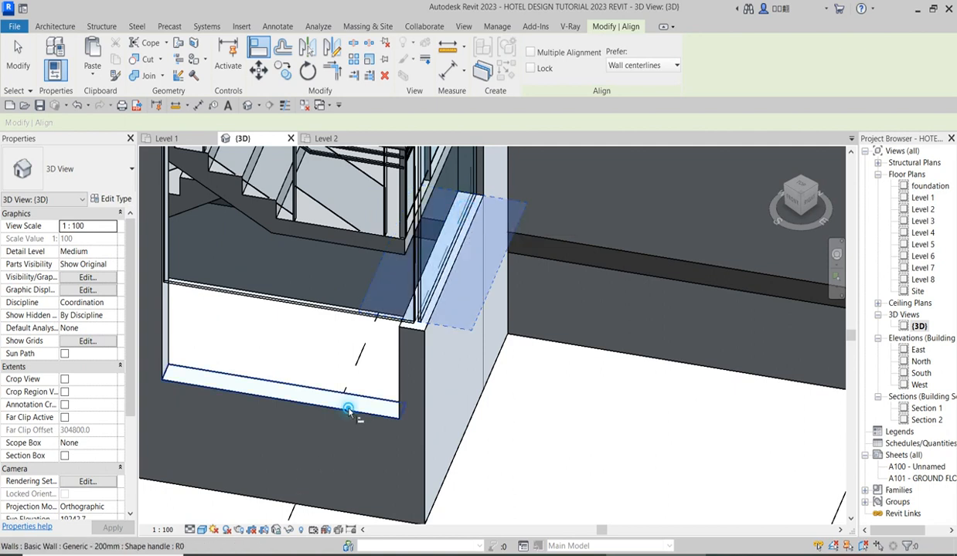
{"action": "left_click", "coordinate": [347, 408]}
{"action": "scroll", "coordinate": [504, 390], "scroll_direction": "down", "scroll_amount": 2}
{"action": "right_click", "coordinate": [566, 402]}
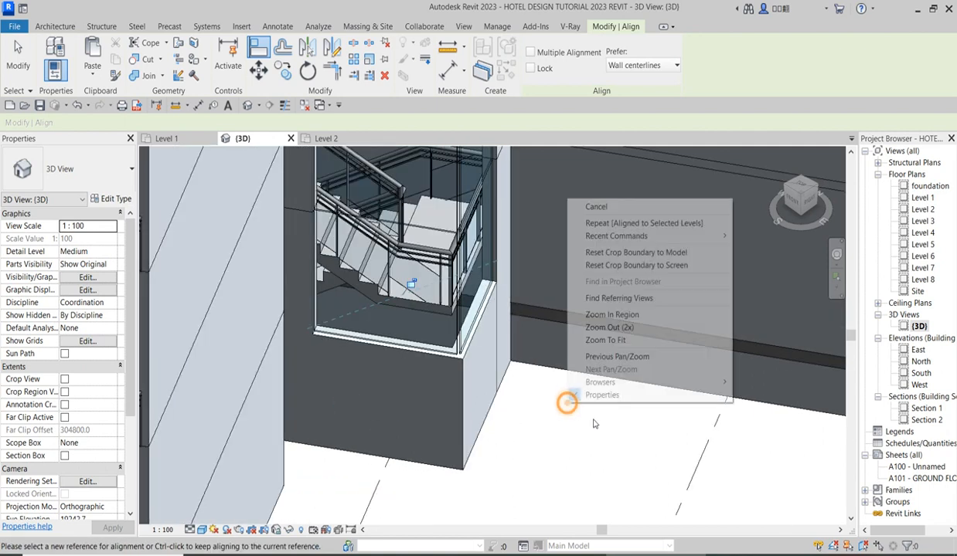
{"action": "left_click", "coordinate": [596, 206]}
{"action": "scroll", "coordinate": [545, 438], "scroll_direction": "down", "scroll_amount": 2}
{"action": "scroll", "coordinate": [546, 438], "scroll_direction": "down", "scroll_amount": 2}
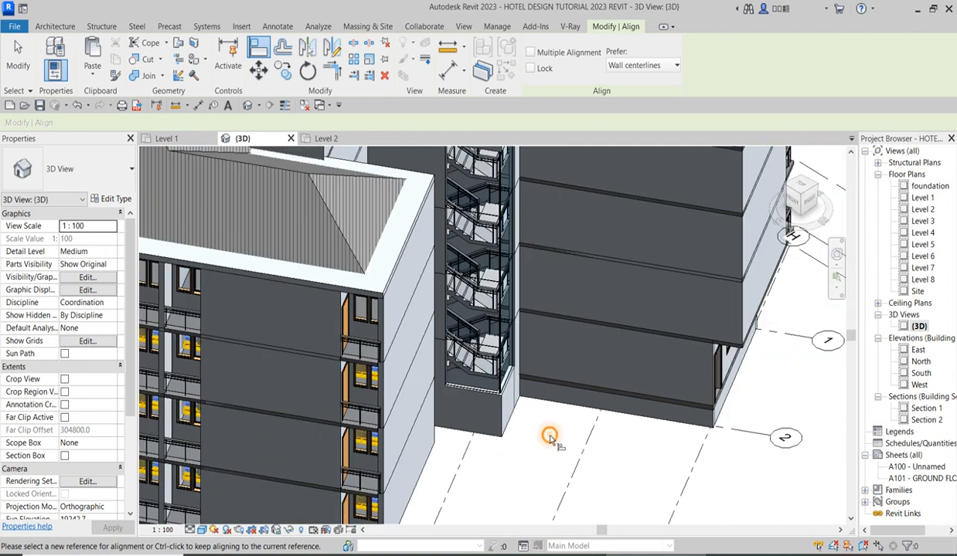
{"action": "right_click", "coordinate": [547, 437]}
{"action": "left_click", "coordinate": [600, 239]}
Examine the staircase enclosure from its base to its top and the surrounding hotel blocks in the 3D view.
{"action": "scroll", "coordinate": [533, 263], "scroll_direction": "down", "scroll_amount": 3}
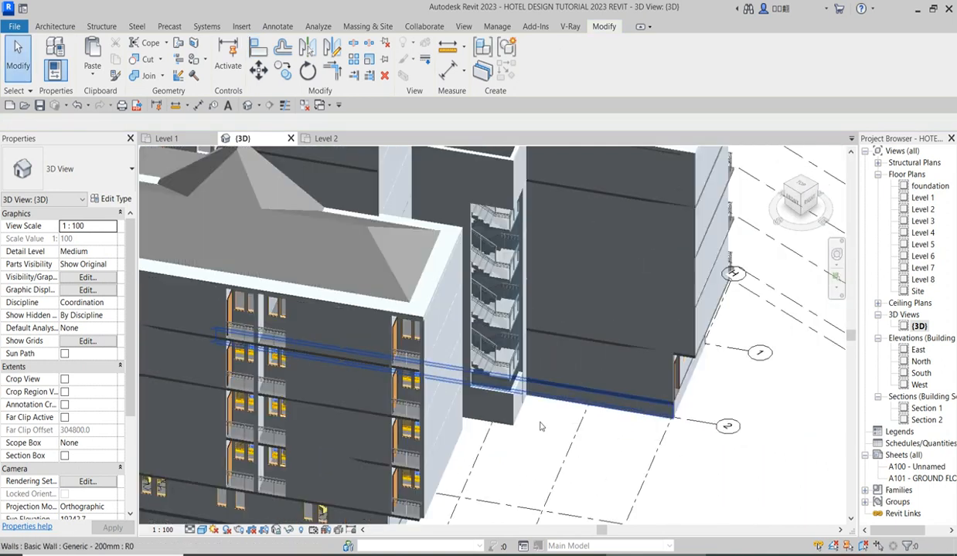
{"action": "scroll", "coordinate": [463, 282], "scroll_direction": "up", "scroll_amount": 3}
{"action": "scroll", "coordinate": [463, 282], "scroll_direction": "down", "scroll_amount": 2}
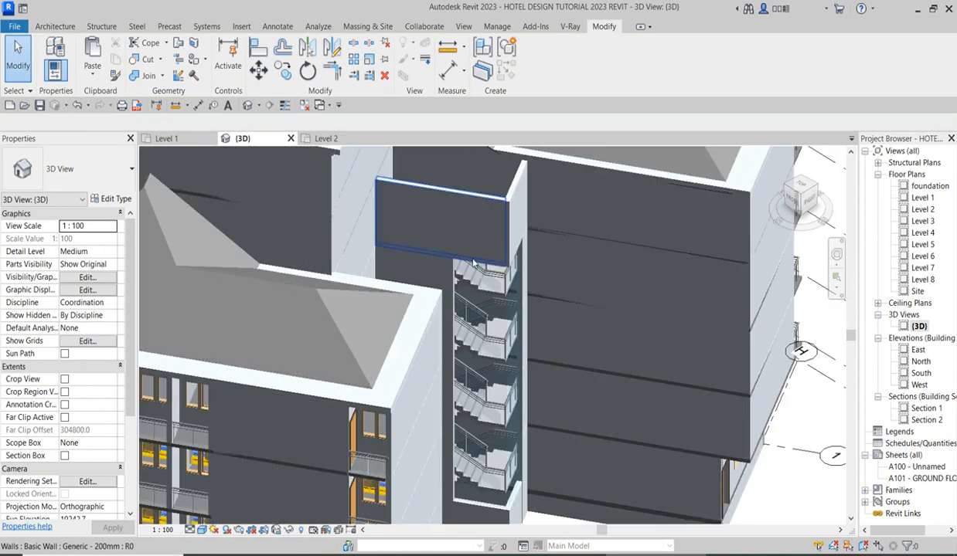
{"action": "scroll", "coordinate": [494, 286], "scroll_direction": "down", "scroll_amount": 3}
{"action": "scroll", "coordinate": [489, 398], "scroll_direction": "up", "scroll_amount": 5}
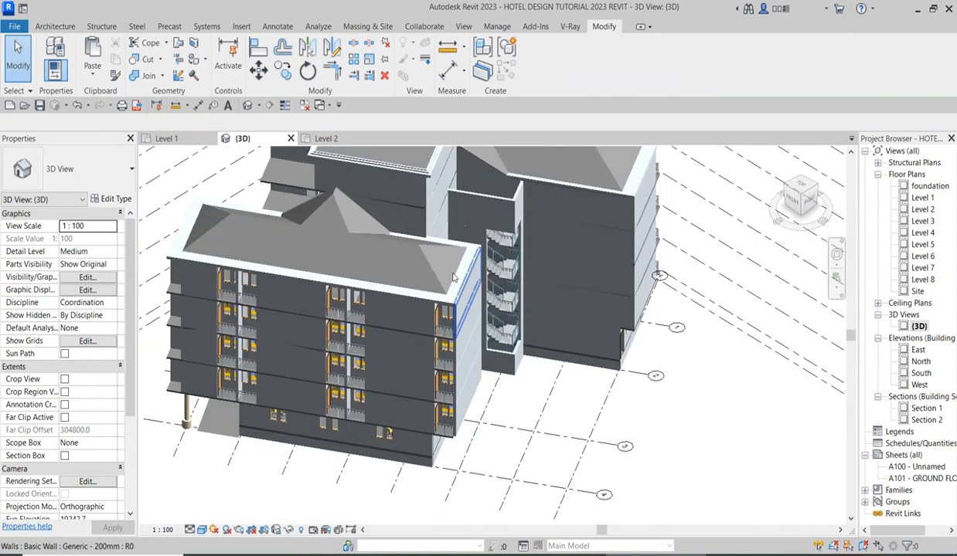
{"action": "scroll", "coordinate": [525, 332], "scroll_direction": "down", "scroll_amount": 5}
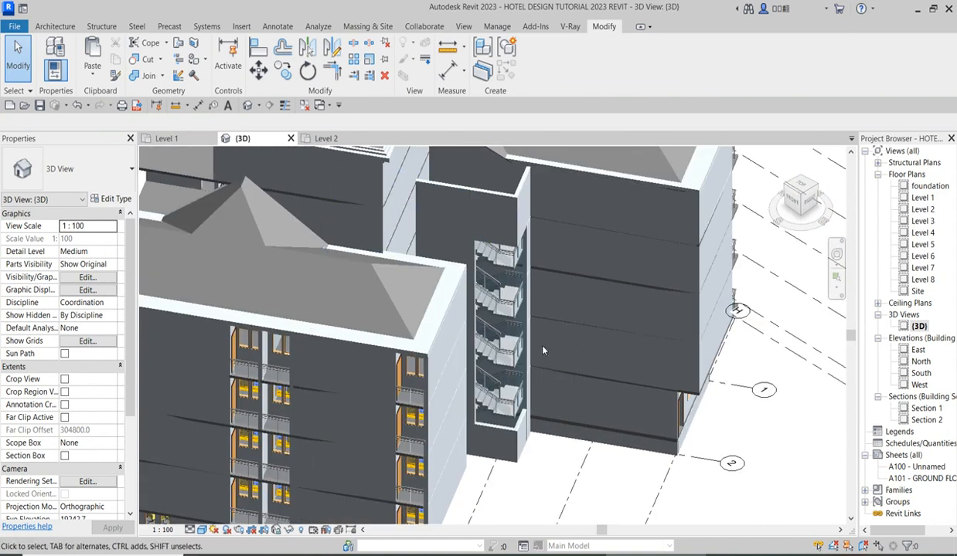
{"action": "scroll", "coordinate": [495, 274], "scroll_direction": "up", "scroll_amount": 3}
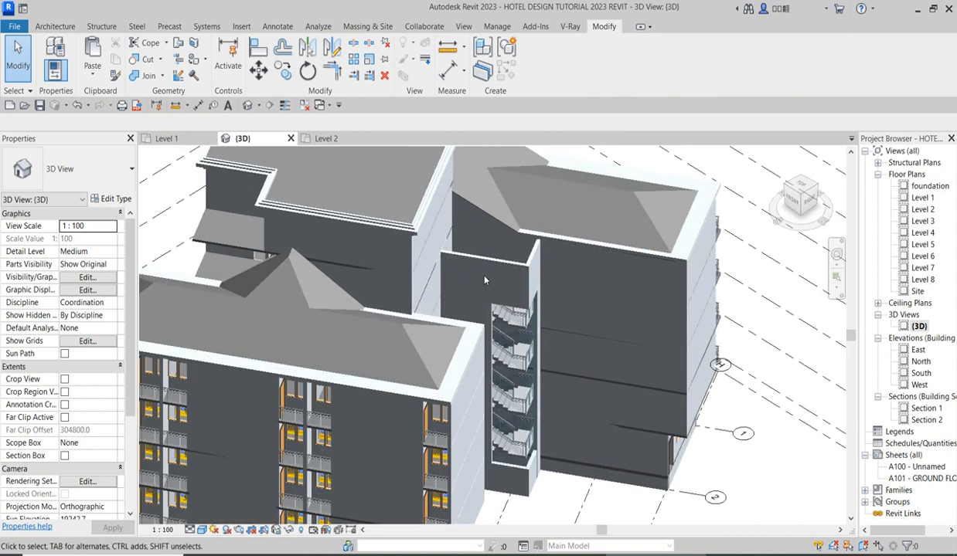
{"action": "scroll", "coordinate": [373, 275], "scroll_direction": "down", "scroll_amount": 4}
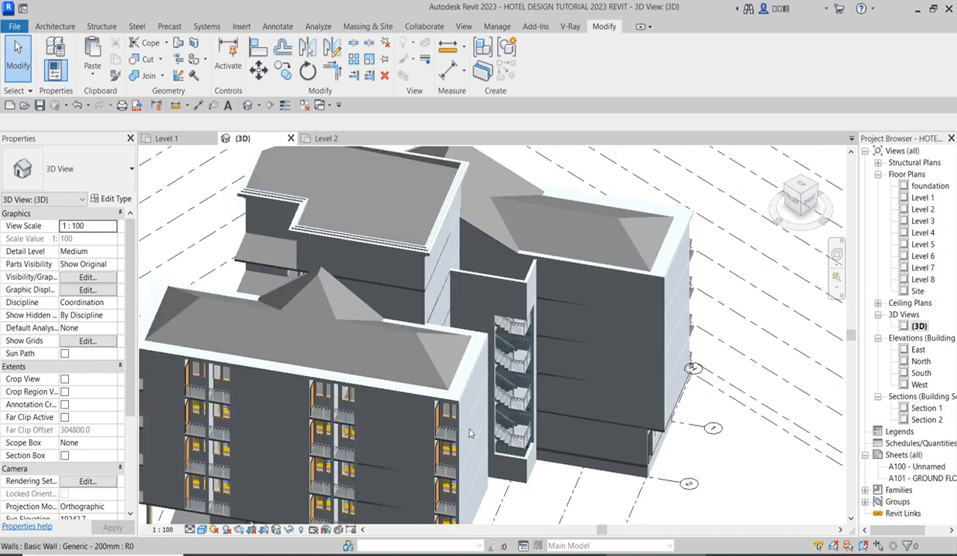
{"action": "scroll", "coordinate": [423, 347], "scroll_direction": "up", "scroll_amount": 1}
{"action": "scroll", "coordinate": [423, 347], "scroll_direction": "up", "scroll_amount": 2}
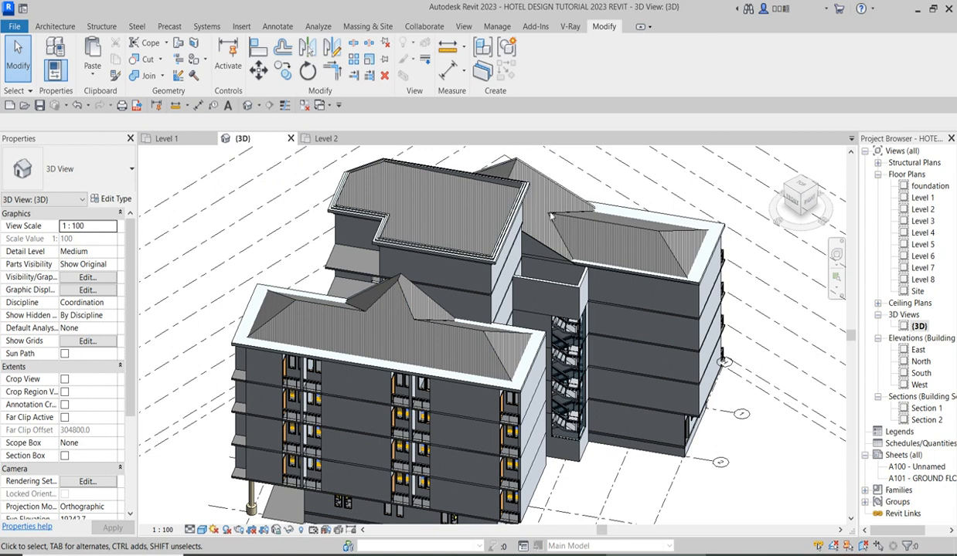
Examine the whole hotel building from several corners in the 3D view.
{"action": "scroll", "coordinate": [541, 247], "scroll_direction": "down", "scroll_amount": 3}
{"action": "scroll", "coordinate": [609, 395], "scroll_direction": "up", "scroll_amount": 3}
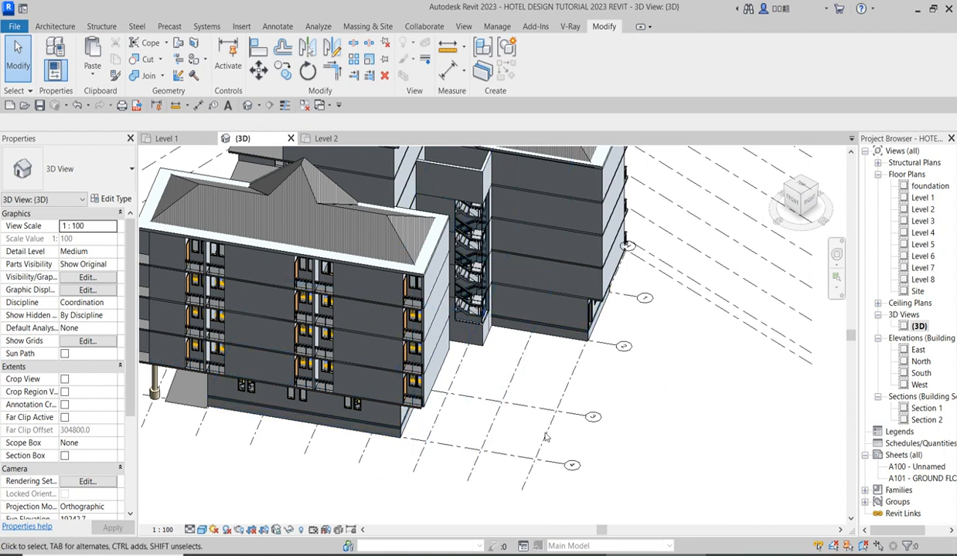
{"action": "scroll", "coordinate": [485, 297], "scroll_direction": "down", "scroll_amount": 3}
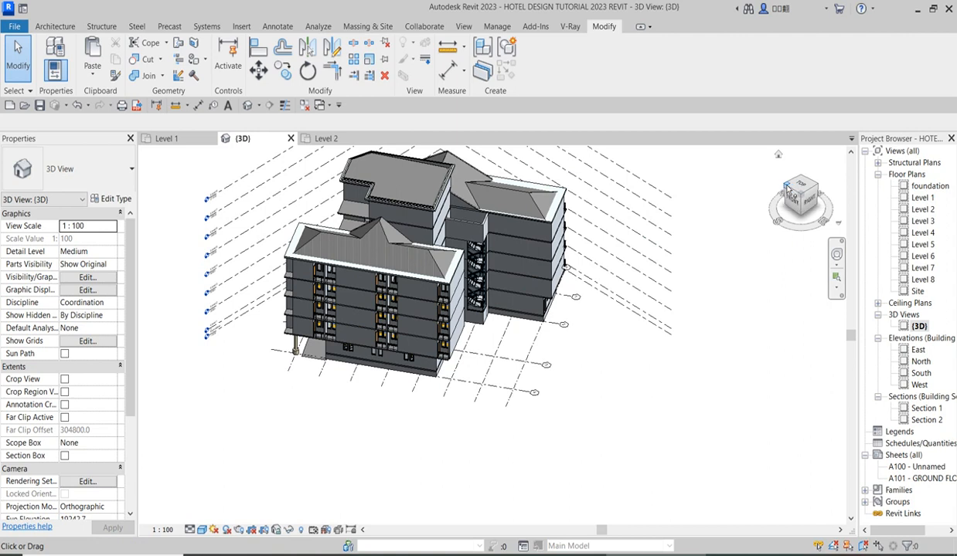
{"action": "left_click", "coordinate": [784, 186]}
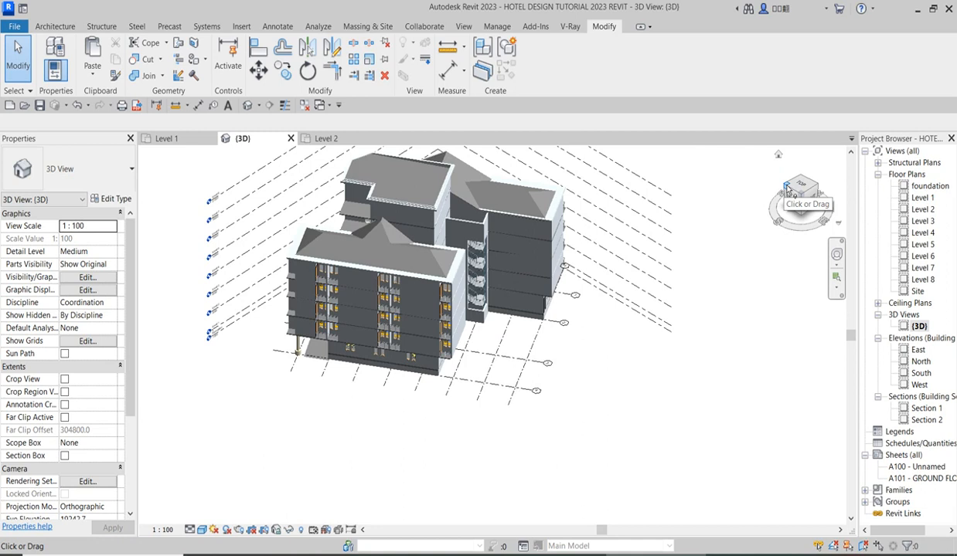
{"action": "left_click", "coordinate": [787, 188]}
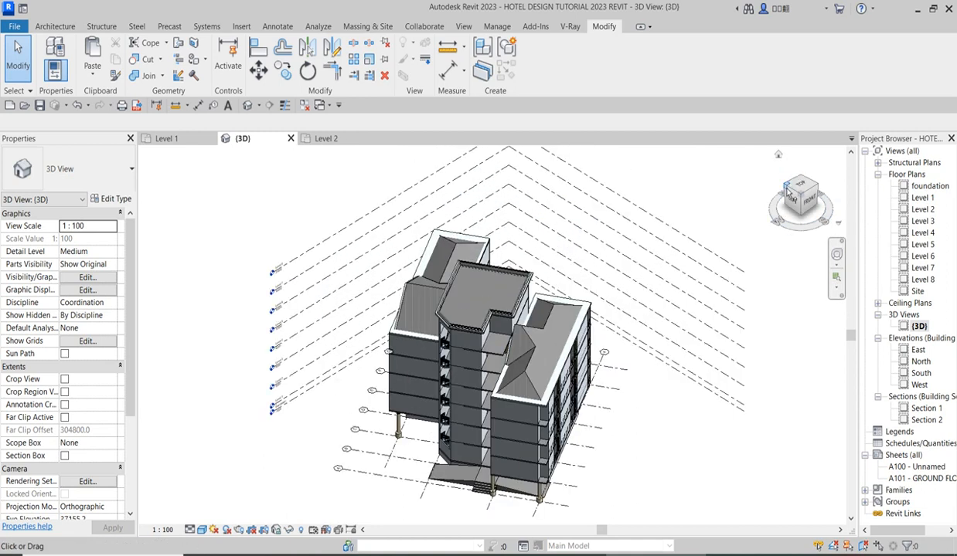
{"action": "left_click", "coordinate": [786, 191]}
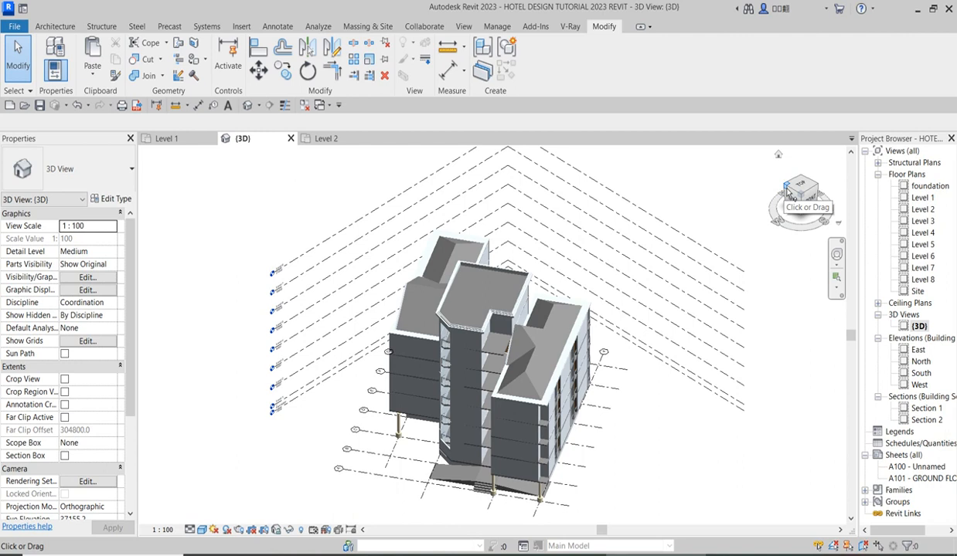
{"action": "left_click", "coordinate": [779, 155]}
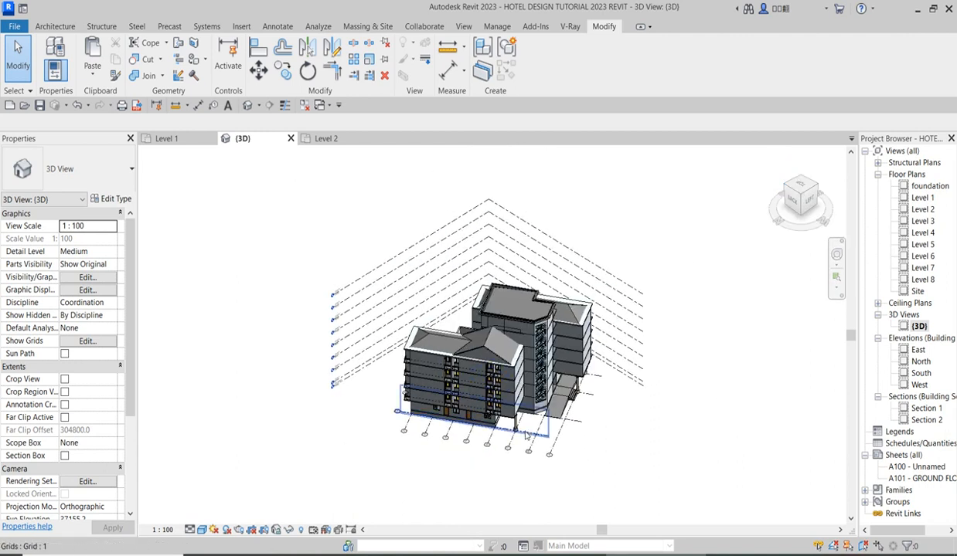
Delete the fixed window pairs in the two outer walls meeting at the Level 1 restaurant's corner.
{"action": "scroll", "coordinate": [519, 428], "scroll_direction": "up", "scroll_amount": 2}
{"action": "scroll", "coordinate": [465, 439], "scroll_direction": "up", "scroll_amount": 6}
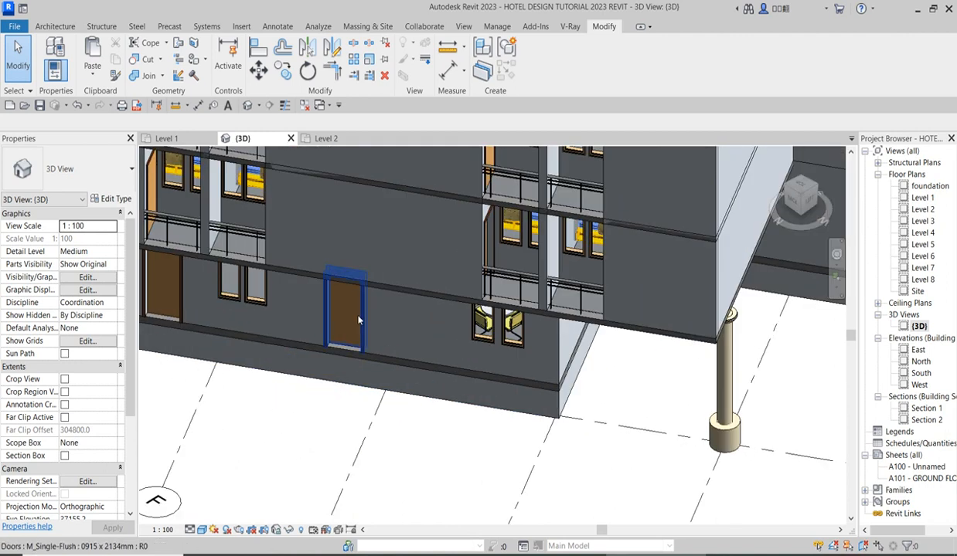
{"action": "scroll", "coordinate": [473, 334], "scroll_direction": "down", "scroll_amount": 2}
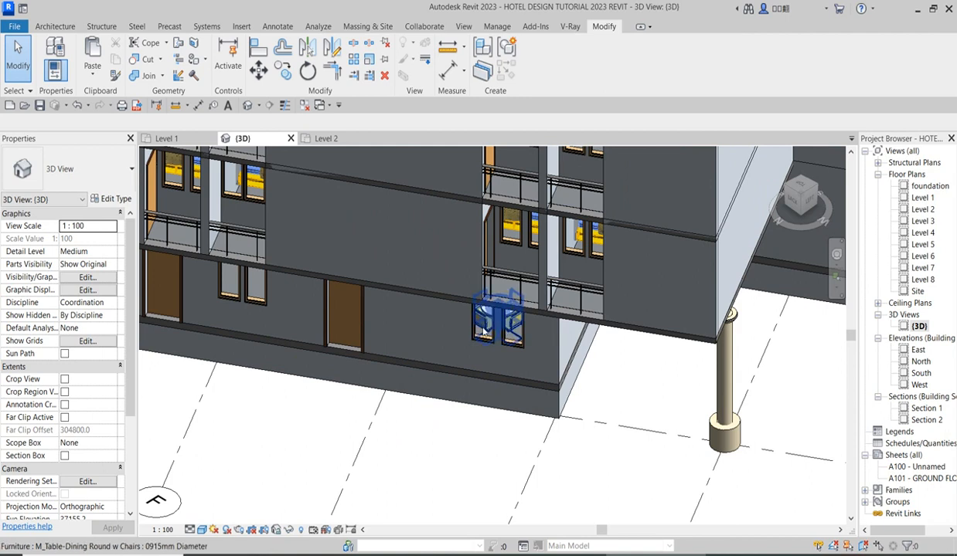
{"action": "scroll", "coordinate": [494, 332], "scroll_direction": "up", "scroll_amount": 2}
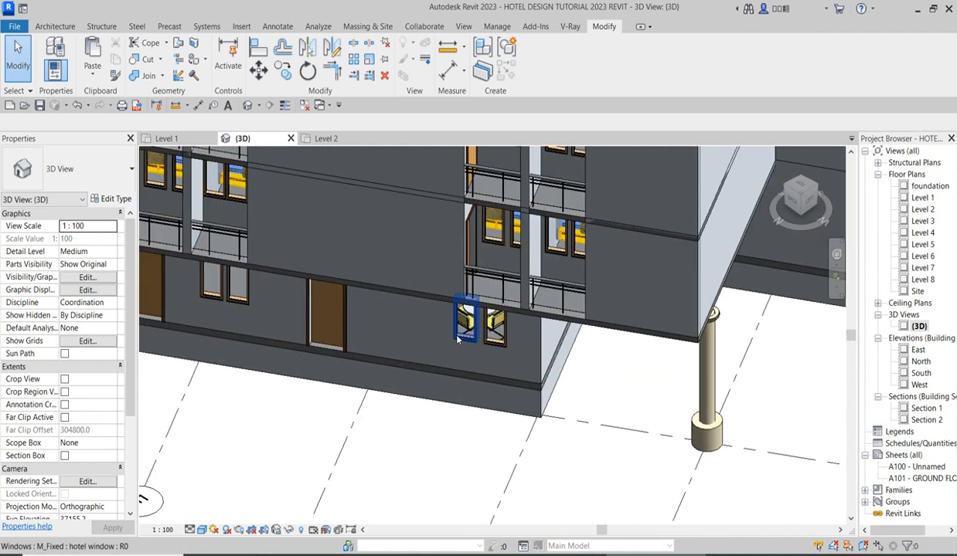
{"action": "left_click", "coordinate": [466, 329]}
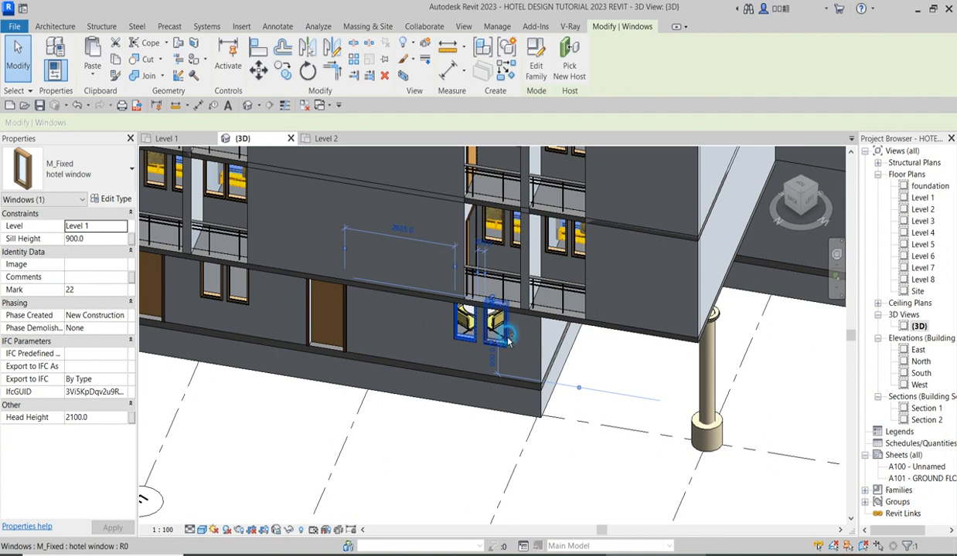
{"action": "left_click", "coordinate": [502, 328], "text": "ctrl"}
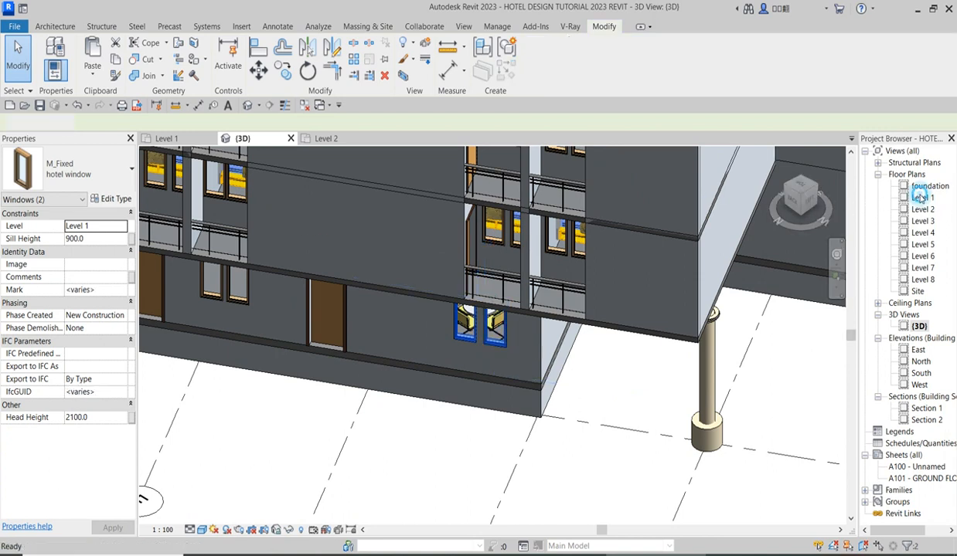
{"action": "double_click", "coordinate": [920, 197]}
{"action": "scroll", "coordinate": [694, 303], "scroll_direction": "down", "scroll_amount": 4}
{"action": "scroll", "coordinate": [510, 274], "scroll_direction": "up", "scroll_amount": 5}
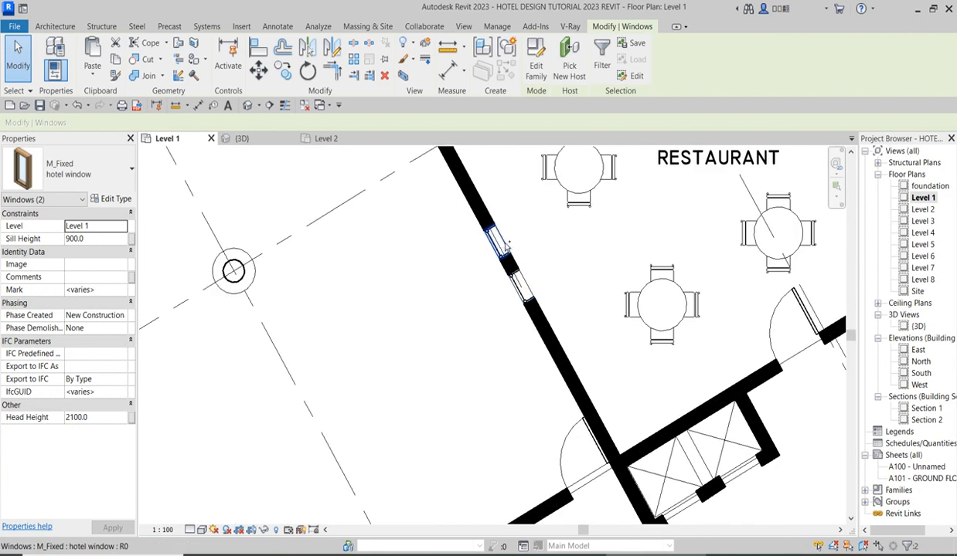
{"action": "left_click", "coordinate": [528, 286], "text": "ctrl"}
{"action": "key", "text": "Delete"}
Examine the restaurant's outer walls and corner in the Level 1 floor plan.
{"action": "scroll", "coordinate": [531, 286], "scroll_direction": "down", "scroll_amount": 3}
{"action": "scroll", "coordinate": [538, 212], "scroll_direction": "up", "scroll_amount": 2}
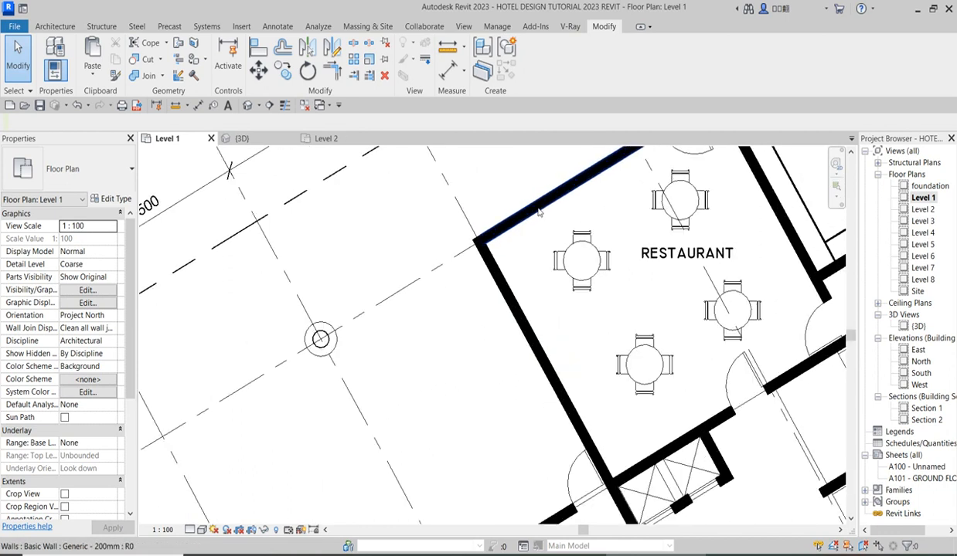
{"action": "scroll", "coordinate": [539, 212], "scroll_direction": "down", "scroll_amount": 4}
{"action": "scroll", "coordinate": [545, 212], "scroll_direction": "up", "scroll_amount": 2}
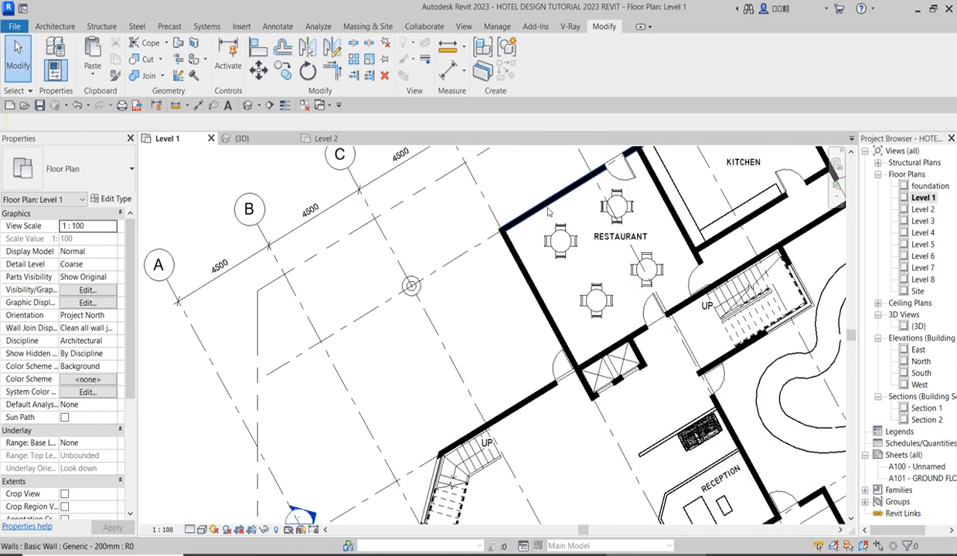
{"action": "scroll", "coordinate": [533, 232], "scroll_direction": "up", "scroll_amount": 3}
{"action": "scroll", "coordinate": [478, 246], "scroll_direction": "down", "scroll_amount": 3}
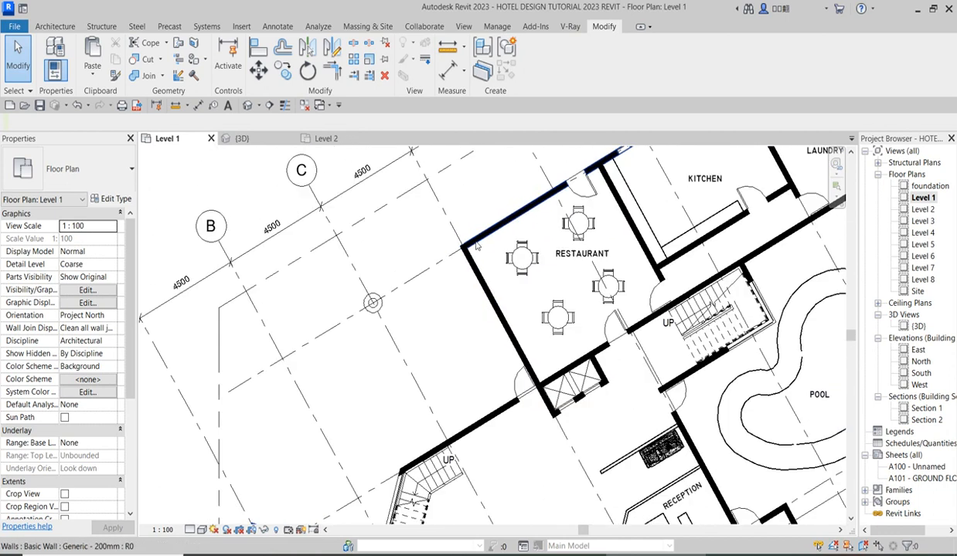
{"action": "scroll", "coordinate": [477, 246], "scroll_direction": "up", "scroll_amount": 3}
{"action": "scroll", "coordinate": [477, 247], "scroll_direction": "down", "scroll_amount": 2}
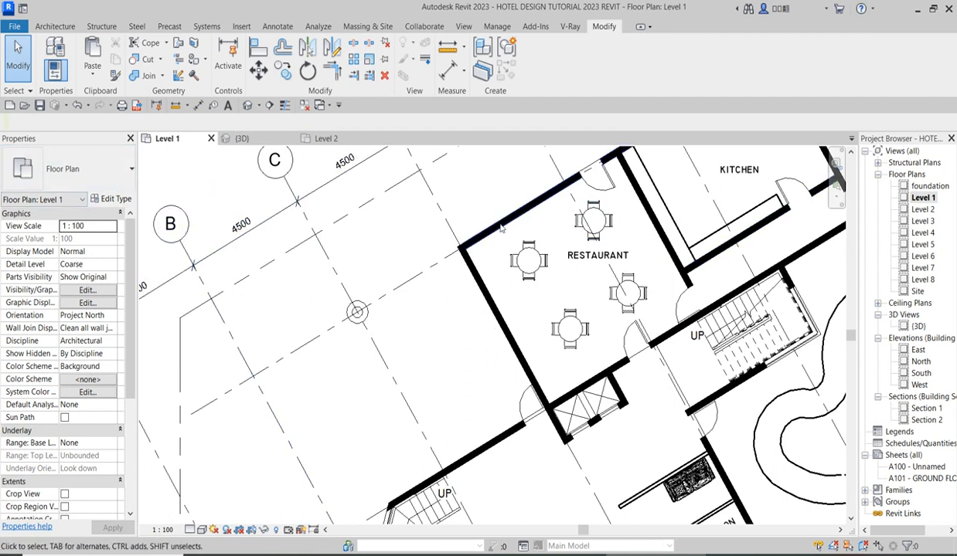
Cut a rectangular wall opening in the restaurant's long outer wall, between door and corner, about 2027 mm from the door and about 114 mm above the base.
{"action": "left_click", "coordinate": [480, 244]}
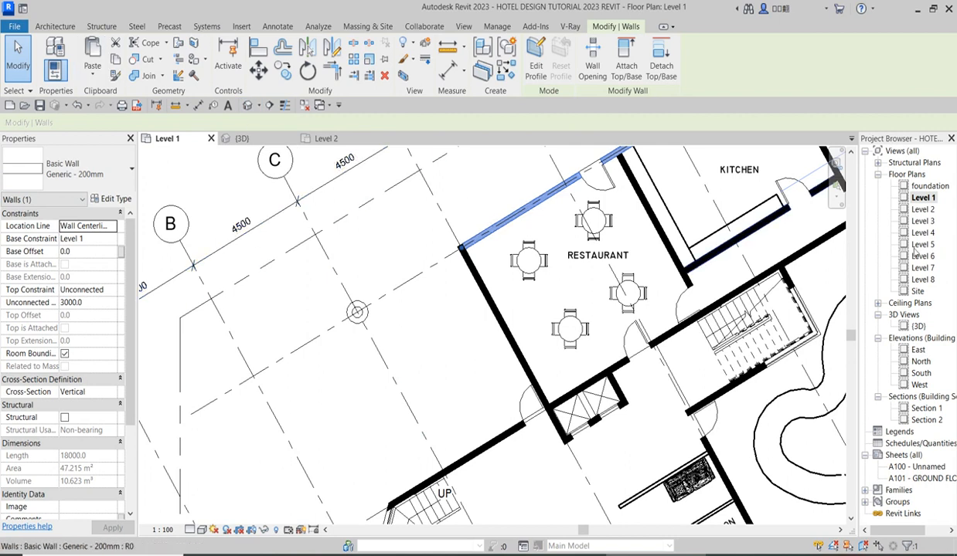
{"action": "double_click", "coordinate": [917, 326]}
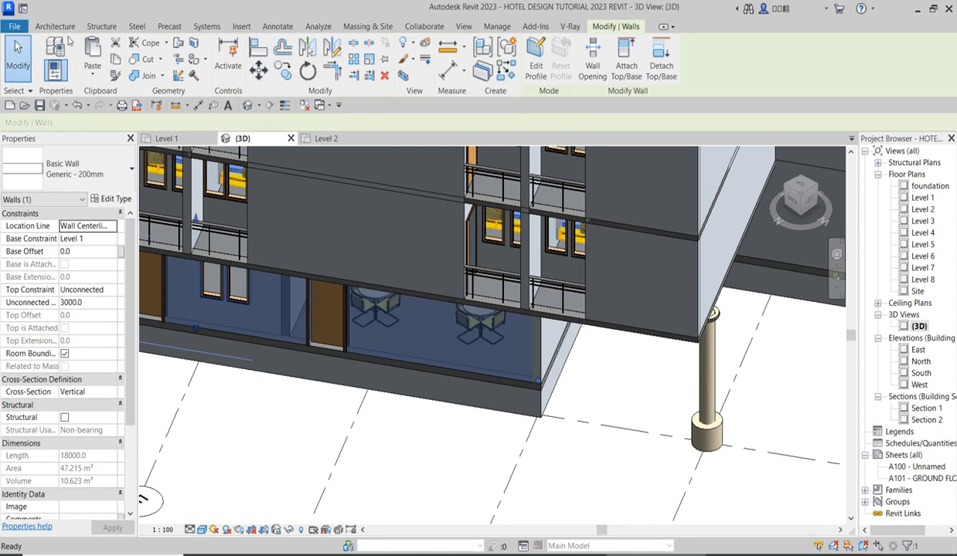
{"action": "left_click", "coordinate": [58, 27]}
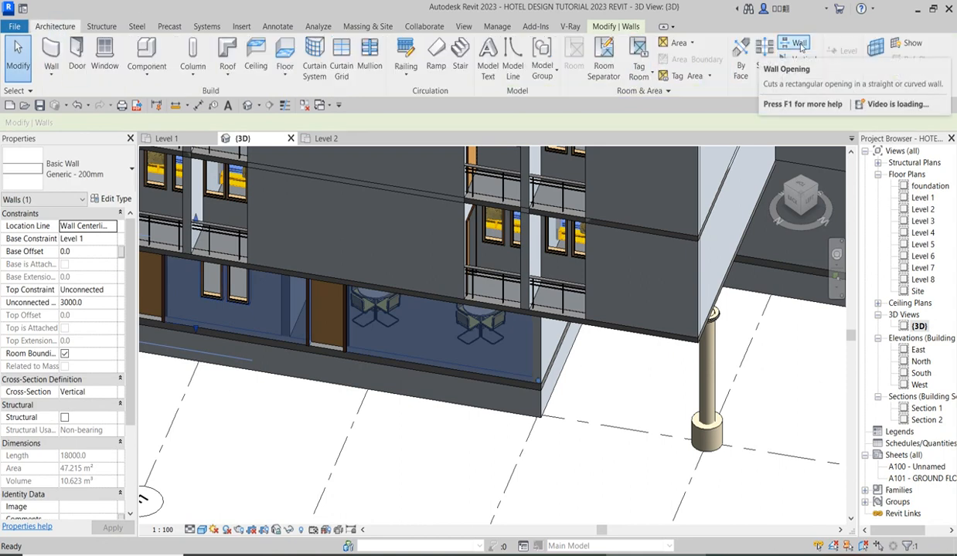
{"action": "left_click", "coordinate": [799, 44]}
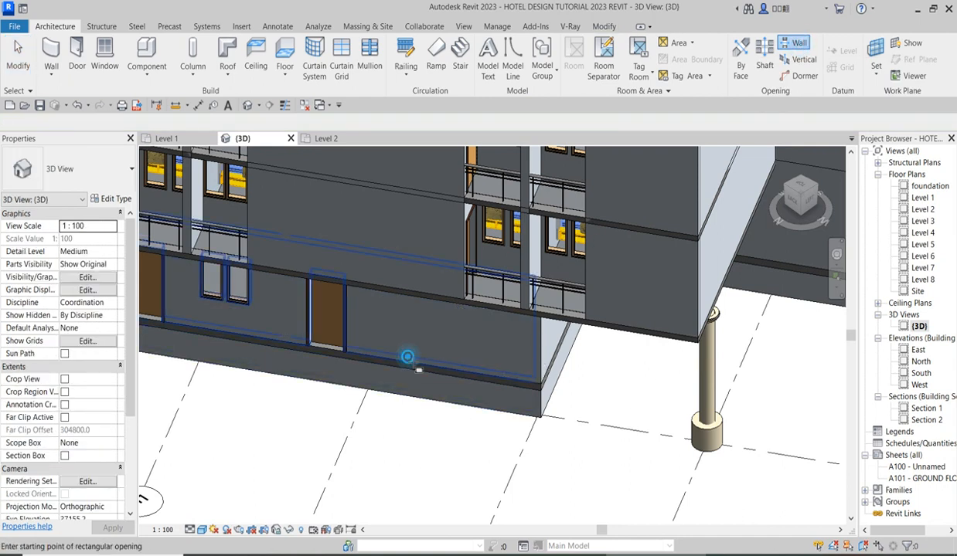
{"action": "left_click", "coordinate": [411, 361]}
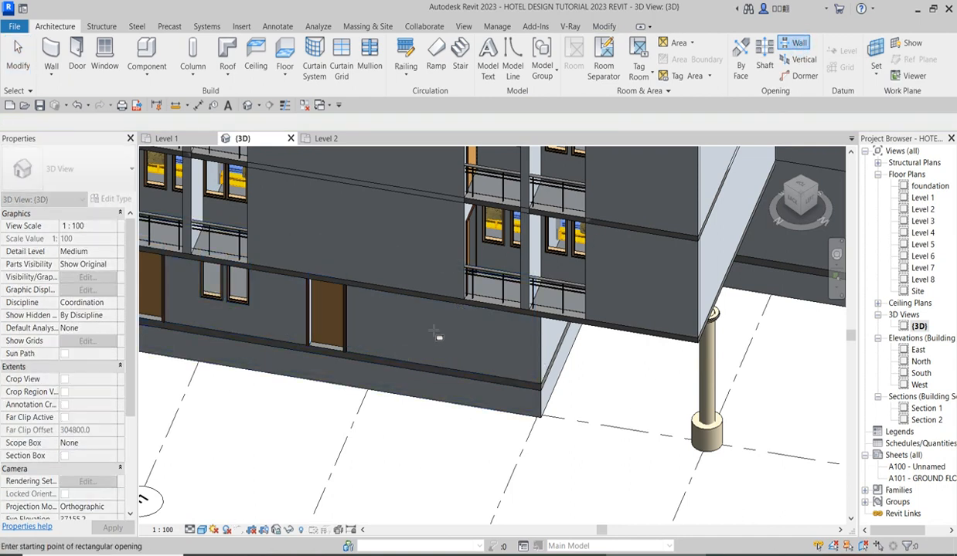
{"action": "left_click", "coordinate": [405, 363]}
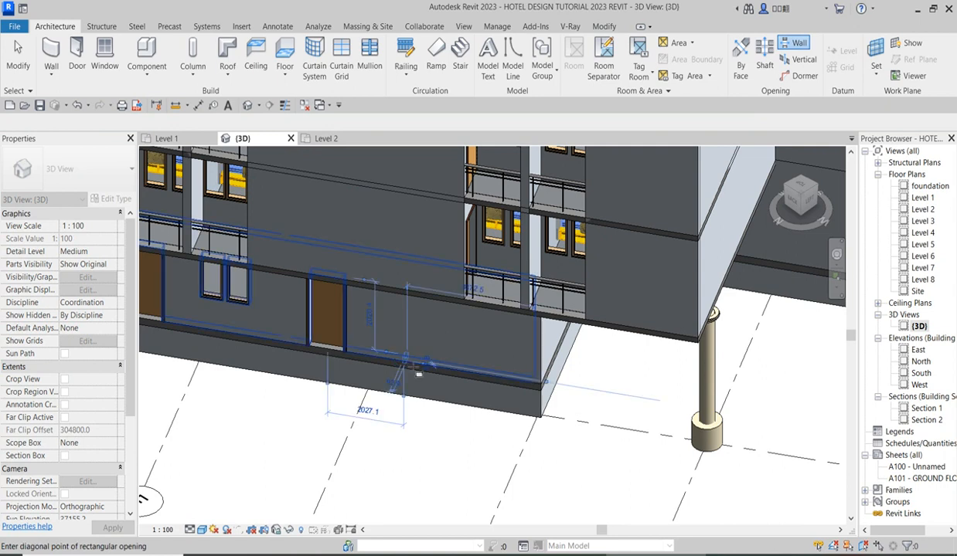
{"action": "left_click", "coordinate": [564, 340]}
{"action": "scroll", "coordinate": [556, 399], "scroll_direction": "down", "scroll_amount": 3}
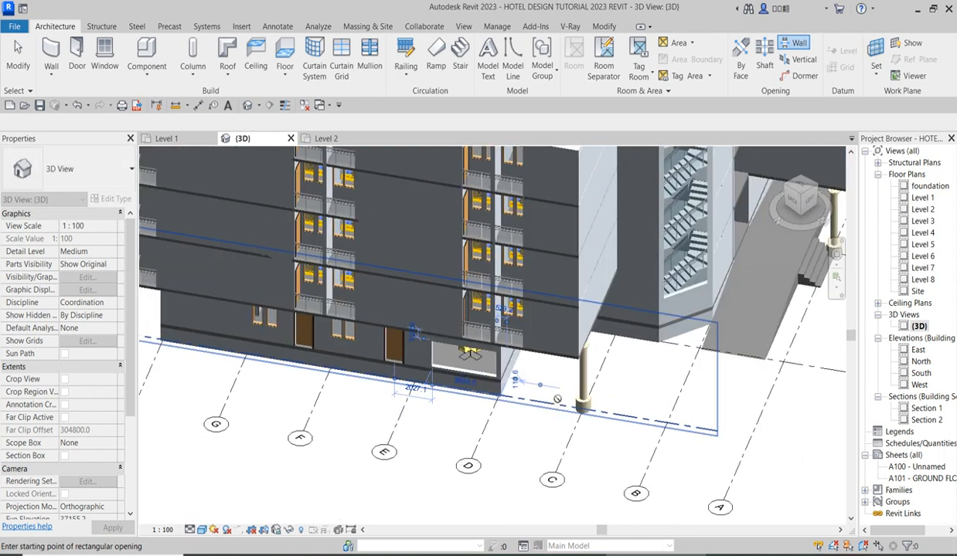
{"action": "scroll", "coordinate": [471, 373], "scroll_direction": "up", "scroll_amount": 5}
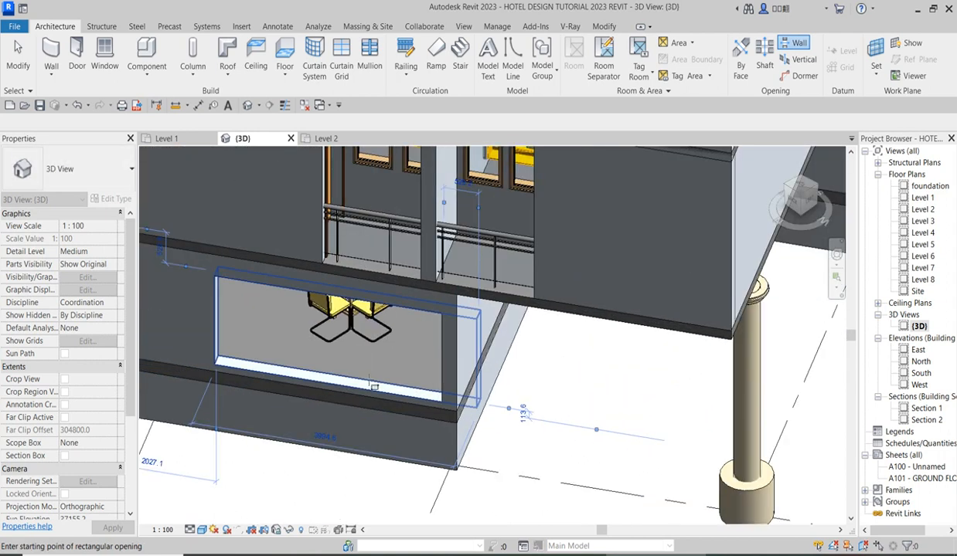
{"action": "scroll", "coordinate": [371, 384], "scroll_direction": "down", "scroll_amount": 3}
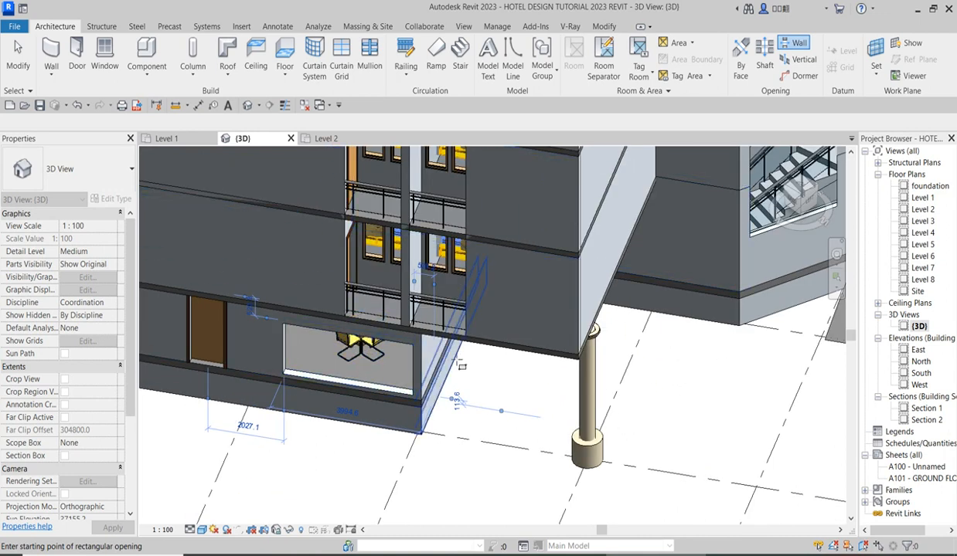
Save the hotel project at the save reminder.
{"action": "left_click", "coordinate": [803, 198]}
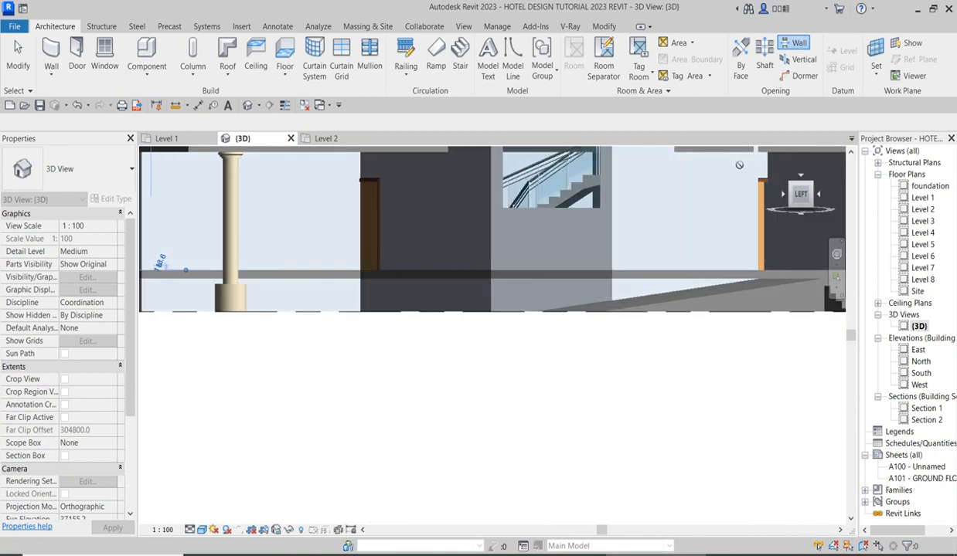
{"action": "left_click_drag", "start_coordinate": [754, 175], "coordinate": [774, 207]}
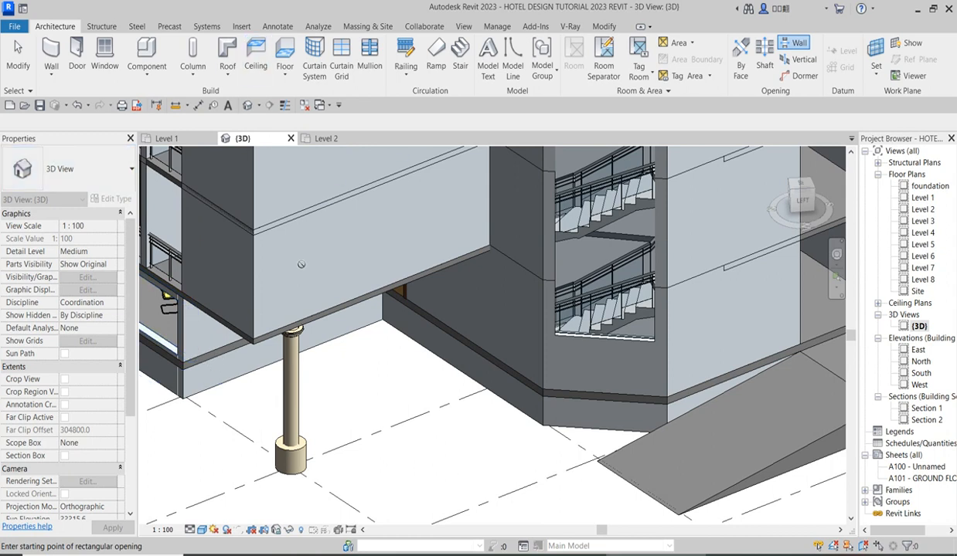
{"action": "left_click", "coordinate": [798, 45]}
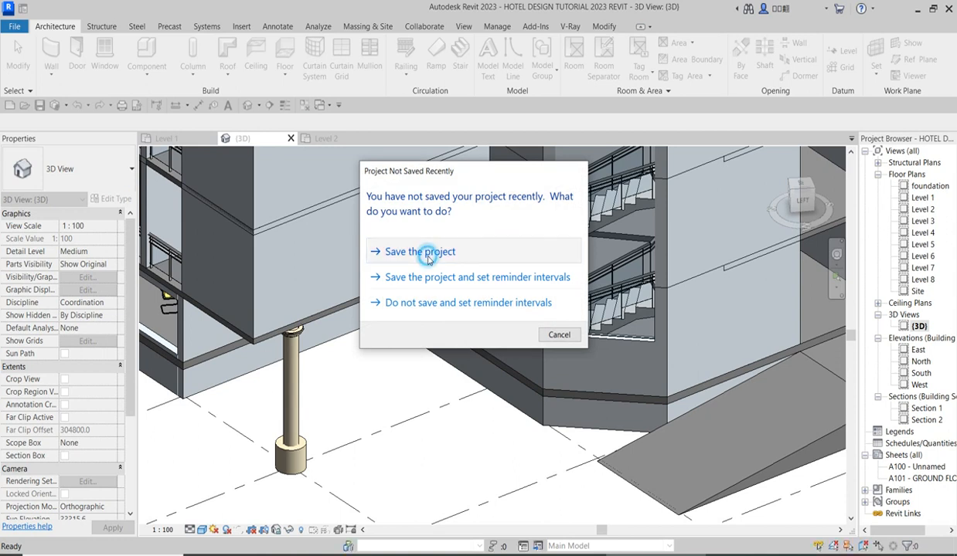
{"action": "left_click", "coordinate": [423, 253]}
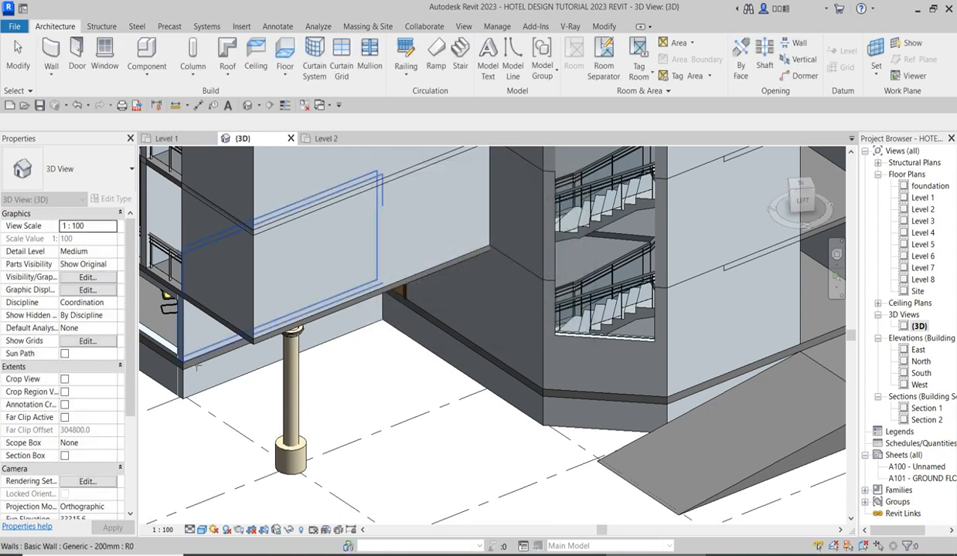
{"action": "left_click", "coordinate": [184, 360]}
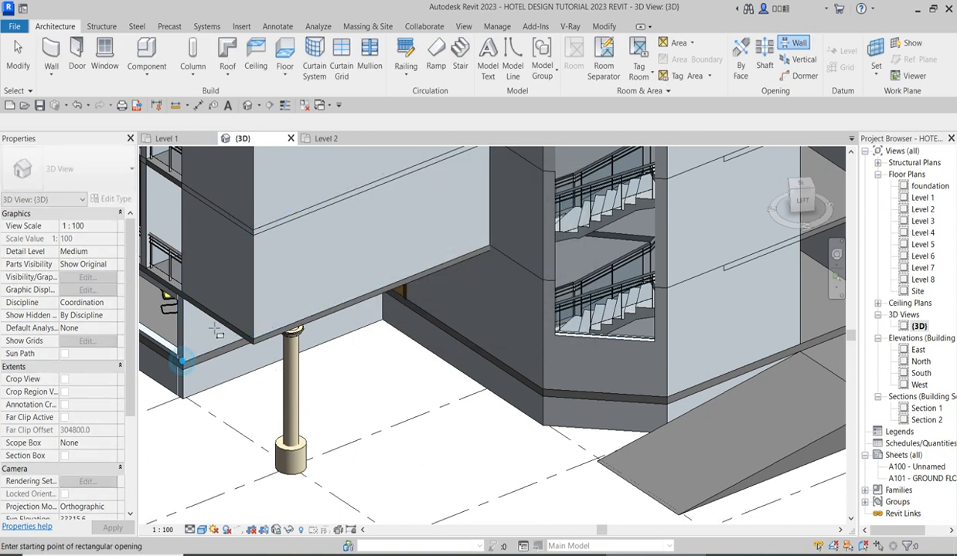
{"action": "left_click", "coordinate": [197, 347]}
{"action": "left_click", "coordinate": [200, 358]}
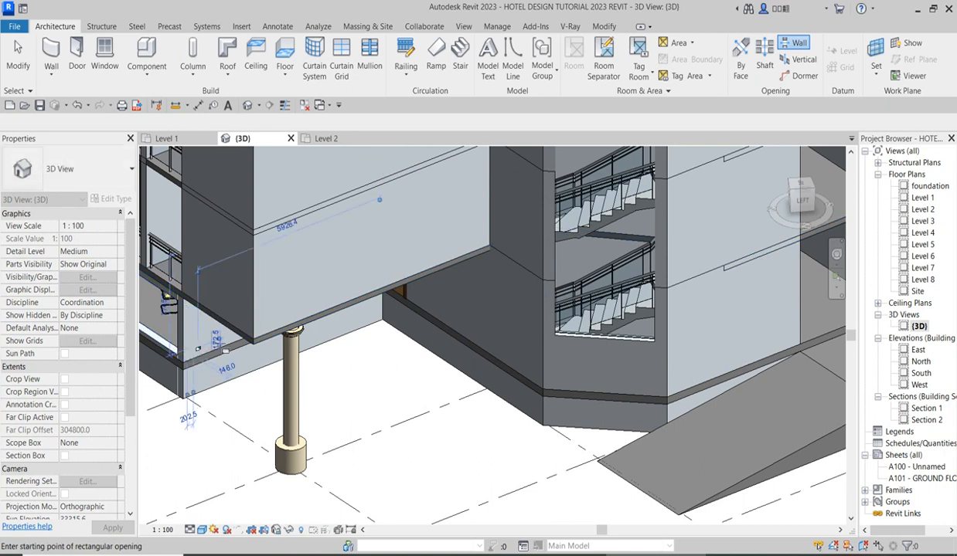
{"action": "key", "text": "Escape"}
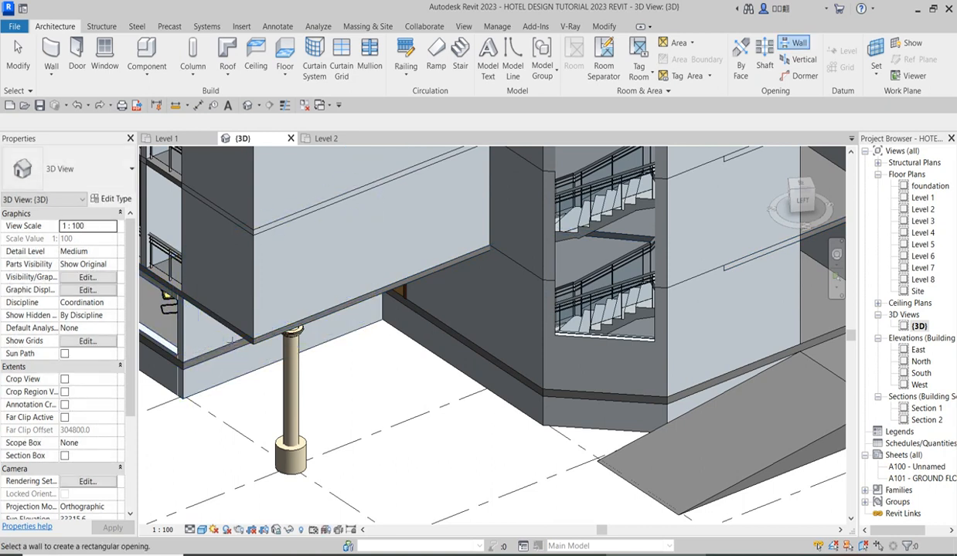
Cut a rectangular wall opening in the restaurant's side wall from the shared corner, ending about 2081 mm short of the wall's other end.
{"action": "left_click", "coordinate": [209, 340]}
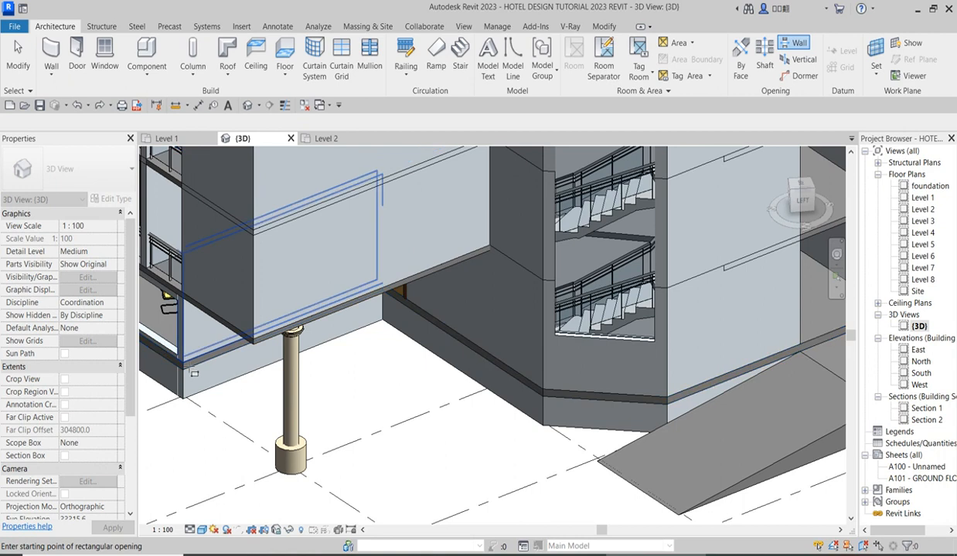
{"action": "left_click", "coordinate": [182, 361]}
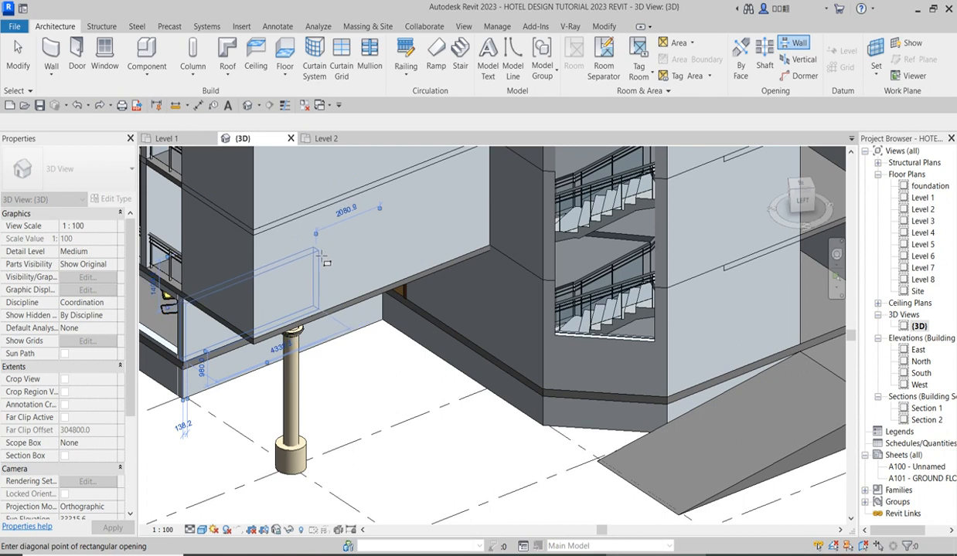
{"action": "scroll", "coordinate": [322, 259], "scroll_direction": "down", "scroll_amount": 4}
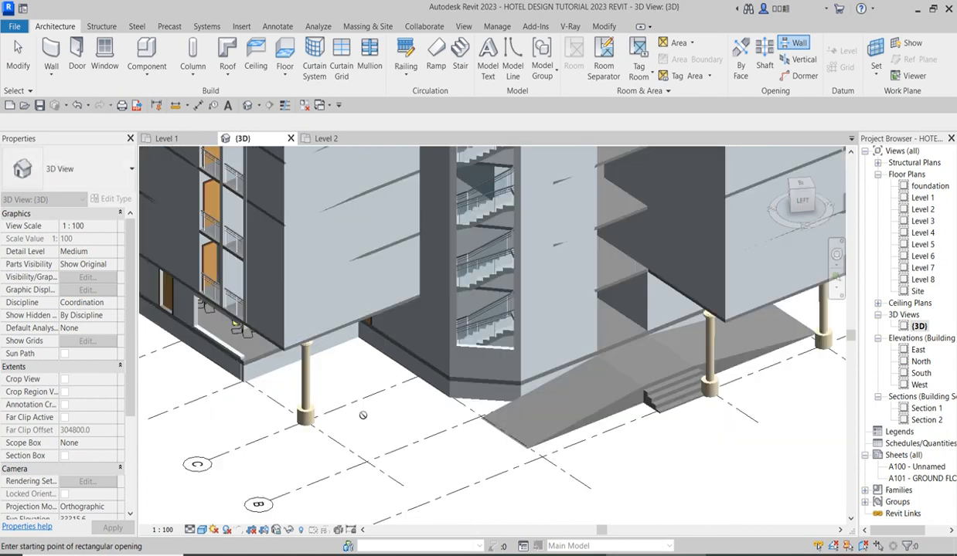
Resize the restaurant's side-wall opening to a top offset of 1620 mm and a base offset of 100 mm.
{"action": "left_click_drag", "start_coordinate": [791, 190], "coordinate": [836, 199]}
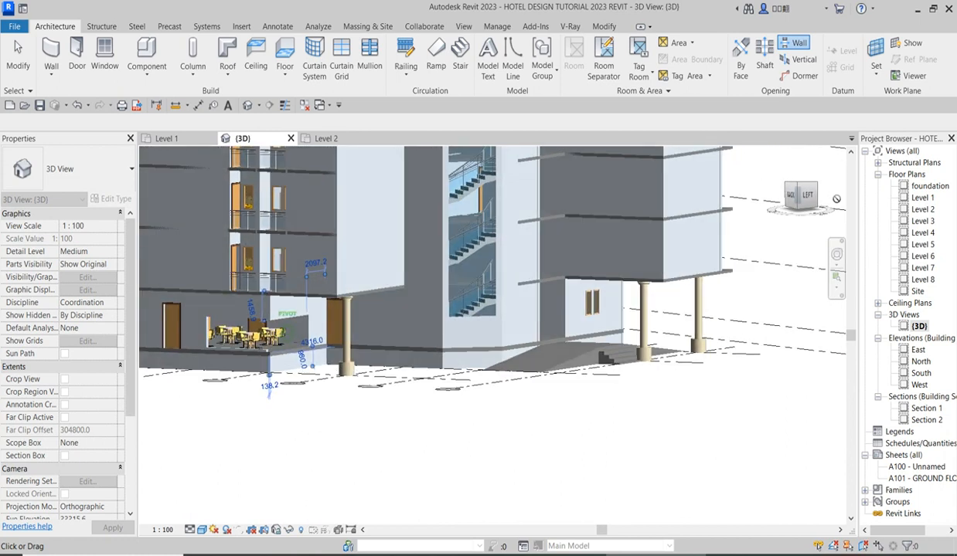
{"action": "scroll", "coordinate": [309, 353], "scroll_direction": "up", "scroll_amount": 4}
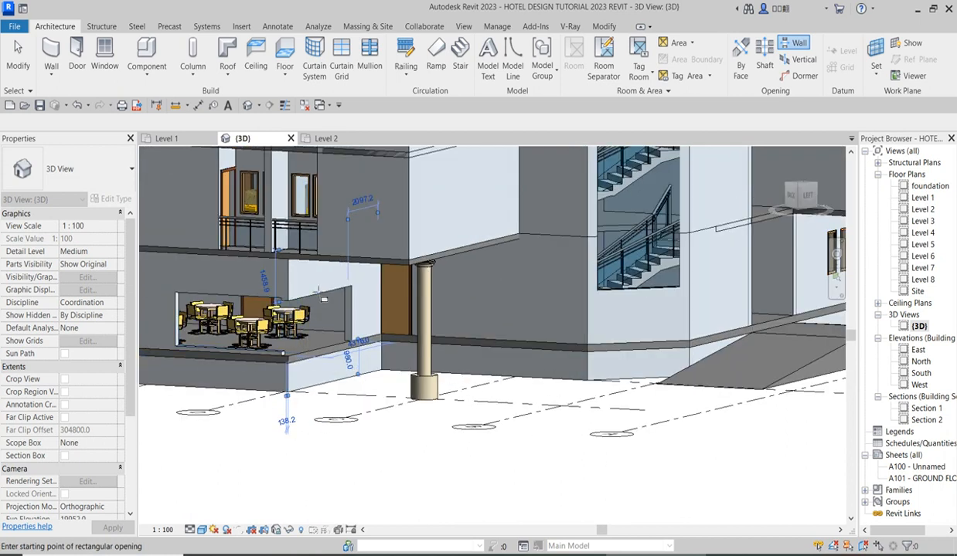
{"action": "key", "text": "Escape"}
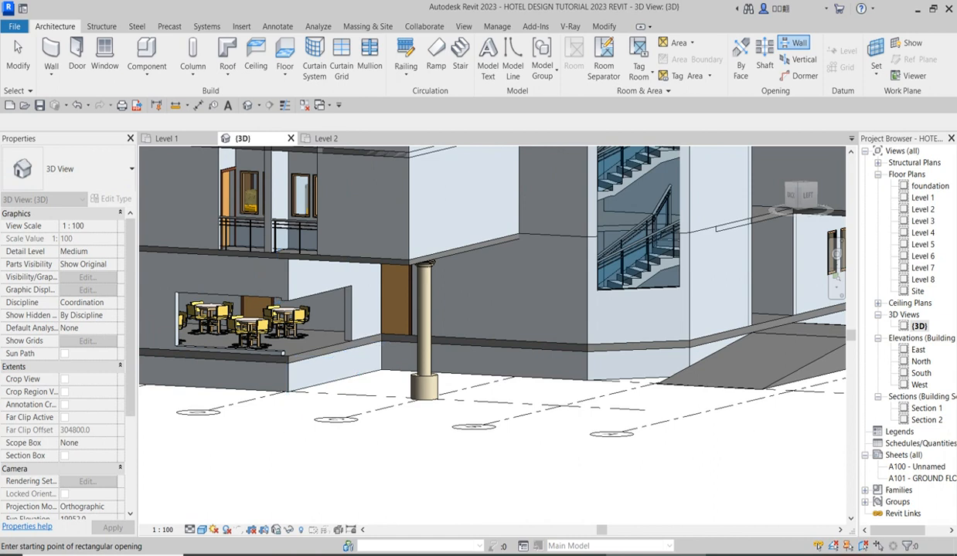
{"action": "key", "text": "Escape"}
{"action": "left_click", "coordinate": [323, 303]}
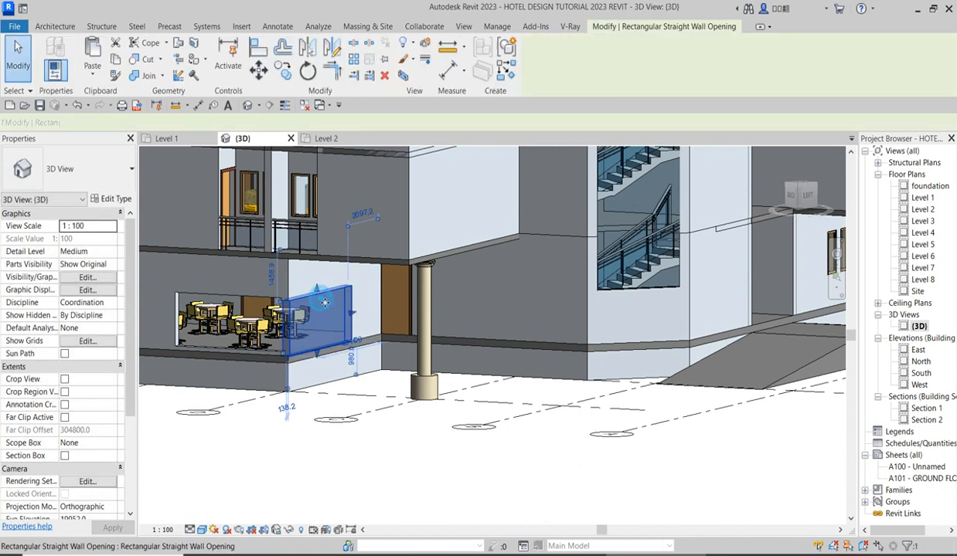
{"action": "scroll", "coordinate": [322, 302], "scroll_direction": "up", "scroll_amount": 6}
{"action": "left_click_drag", "start_coordinate": [325, 282], "coordinate": [323, 268]}
{"action": "scroll", "coordinate": [428, 334], "scroll_direction": "down", "scroll_amount": 3}
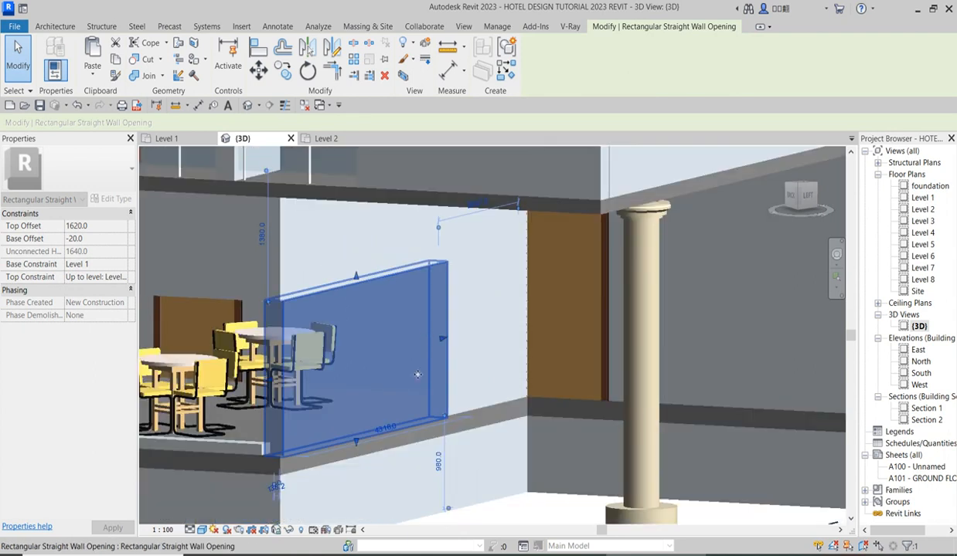
{"action": "left_click_drag", "start_coordinate": [355, 441], "coordinate": [355, 435]}
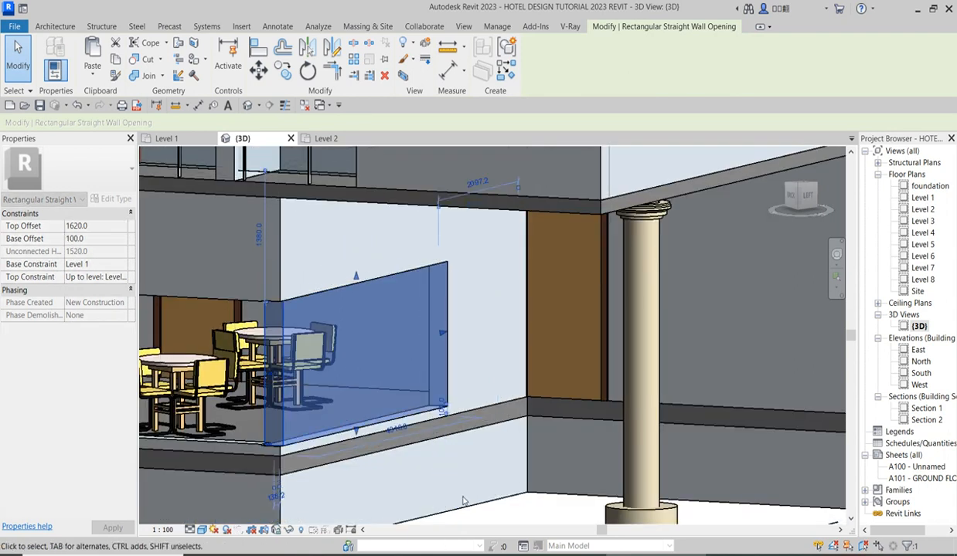
{"action": "left_click", "coordinate": [258, 48]}
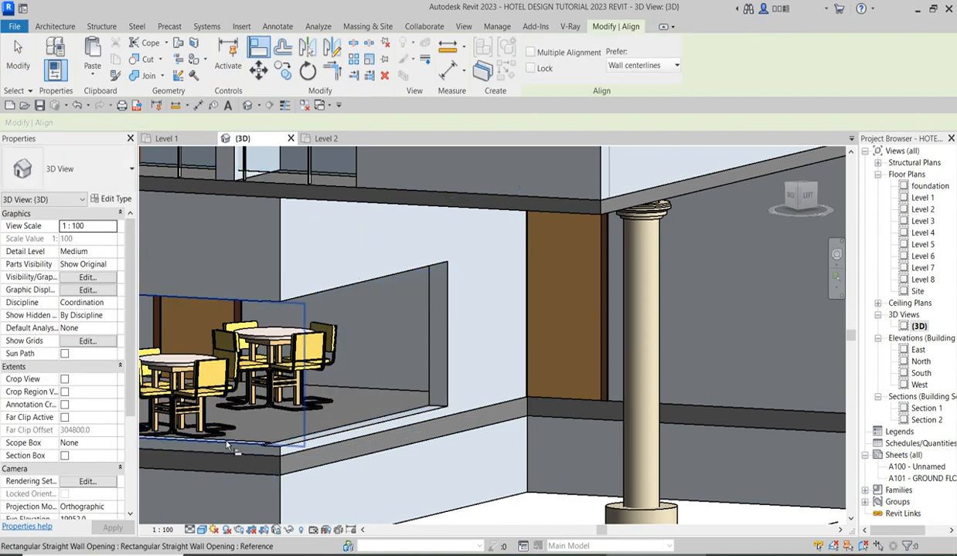
{"action": "left_click", "coordinate": [283, 435]}
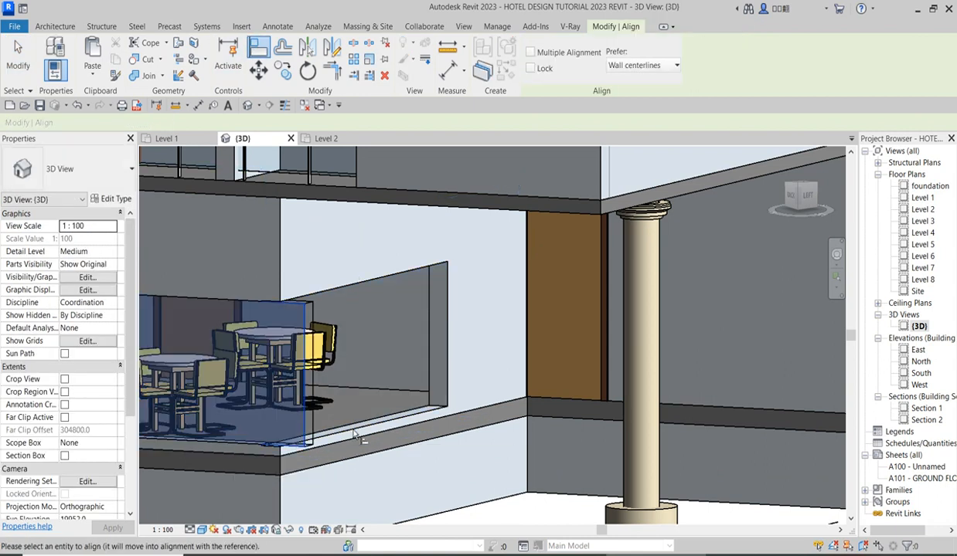
{"action": "scroll", "coordinate": [357, 435], "scroll_direction": "down", "scroll_amount": 2}
{"action": "scroll", "coordinate": [332, 435], "scroll_direction": "up", "scroll_amount": 6}
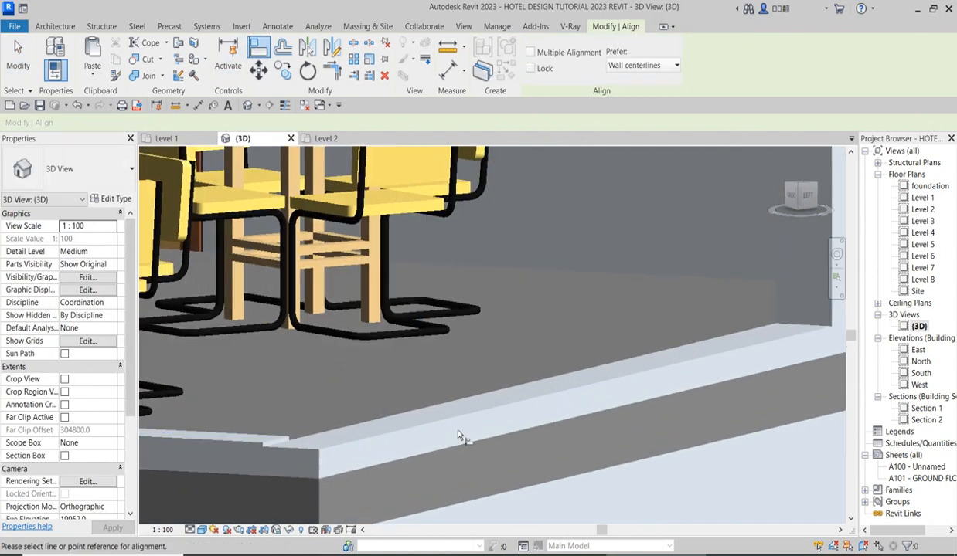
{"action": "key", "text": "Escape"}
{"action": "key", "text": "Escape"}
Raise the sill of the restaurant's side-wall opening to a base offset of 120 mm.
{"action": "left_click", "coordinate": [422, 427]}
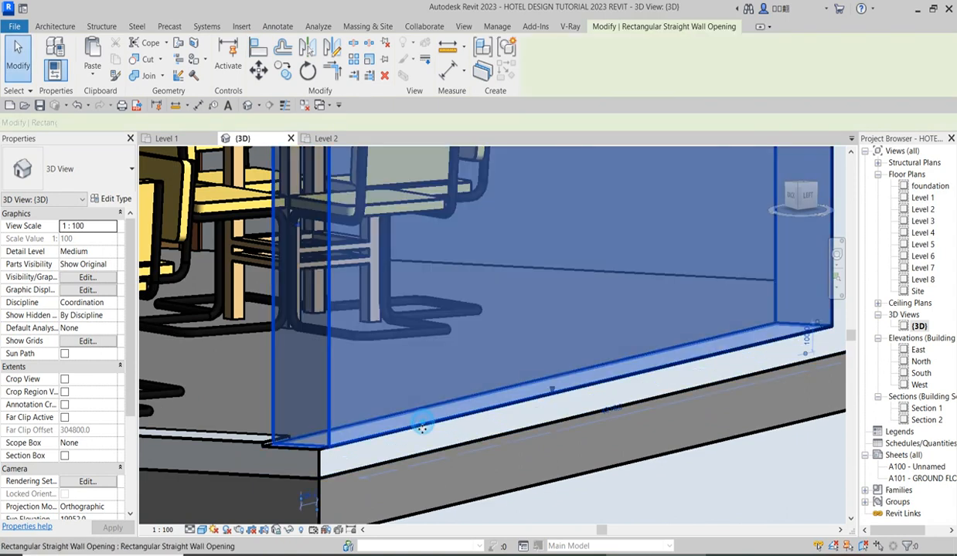
{"action": "left_click_drag", "start_coordinate": [552, 391], "coordinate": [551, 384]}
{"action": "scroll", "coordinate": [590, 427], "scroll_direction": "down", "scroll_amount": 2}
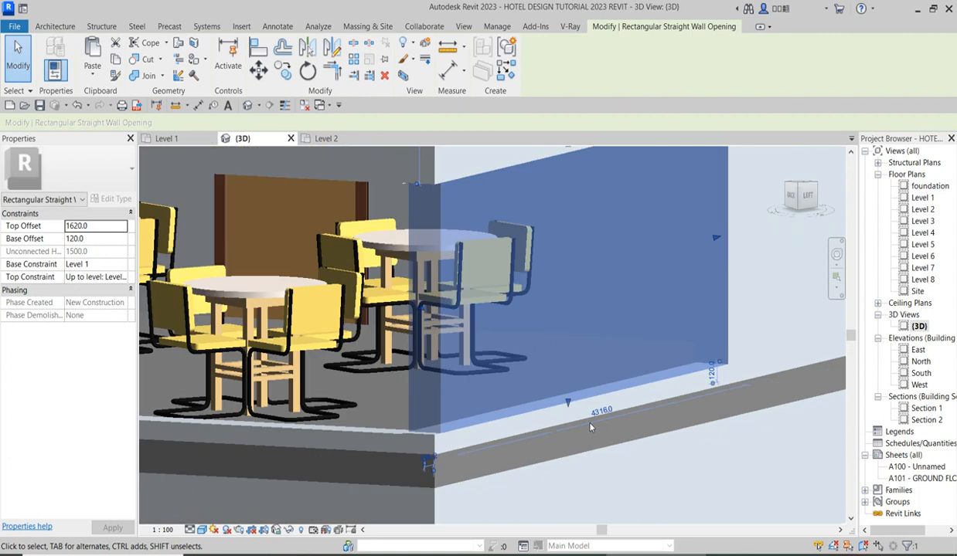
{"action": "scroll", "coordinate": [589, 426], "scroll_direction": "down", "scroll_amount": 4}
{"action": "scroll", "coordinate": [526, 280], "scroll_direction": "up", "scroll_amount": 3}
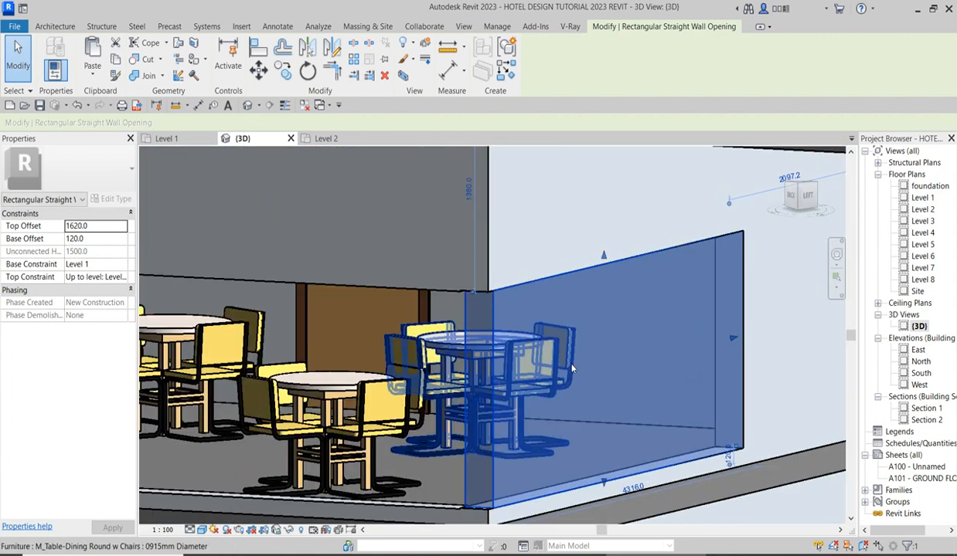
{"action": "key", "text": "Escape"}
{"action": "scroll", "coordinate": [473, 346], "scroll_direction": "down", "scroll_amount": 4}
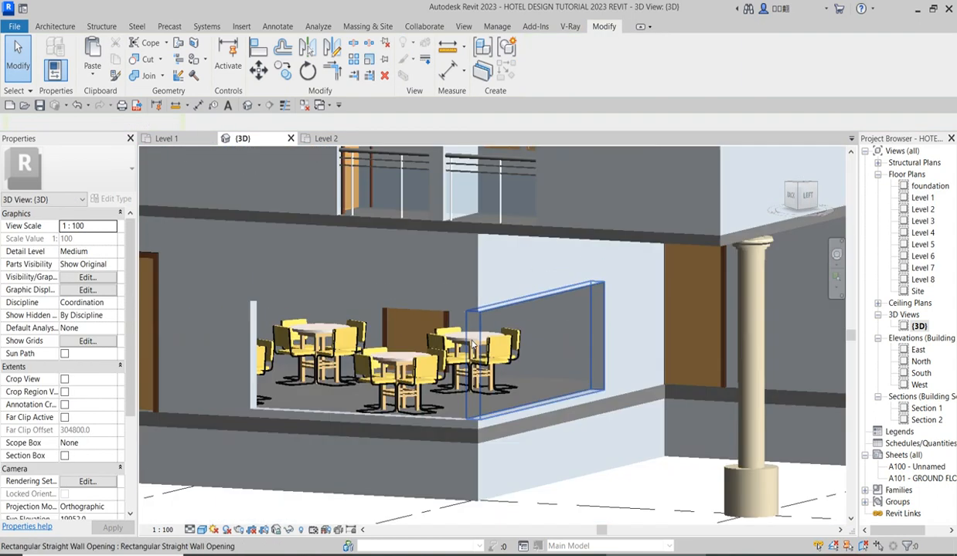
{"action": "scroll", "coordinate": [472, 345], "scroll_direction": "down", "scroll_amount": 4}
{"action": "scroll", "coordinate": [506, 375], "scroll_direction": "up", "scroll_amount": 3}
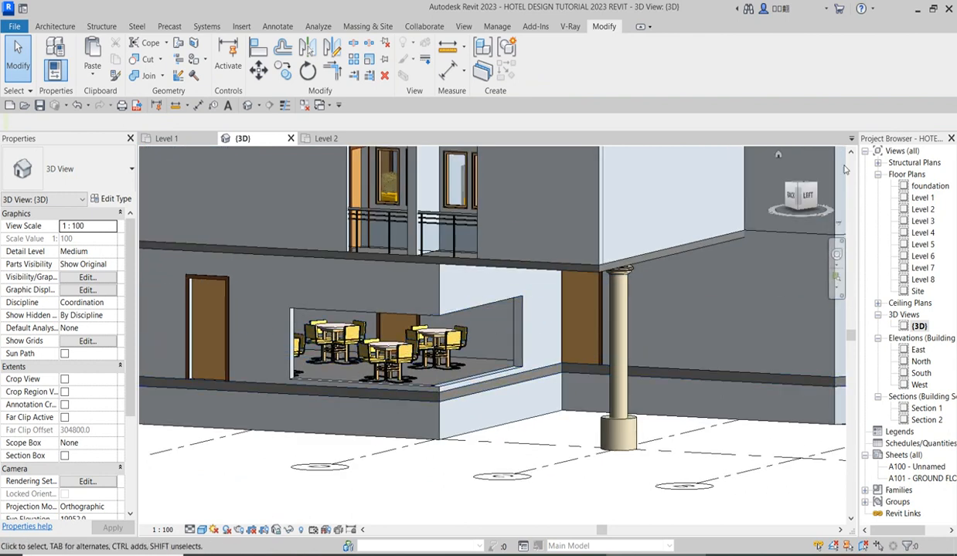
{"action": "double_click", "coordinate": [923, 198]}
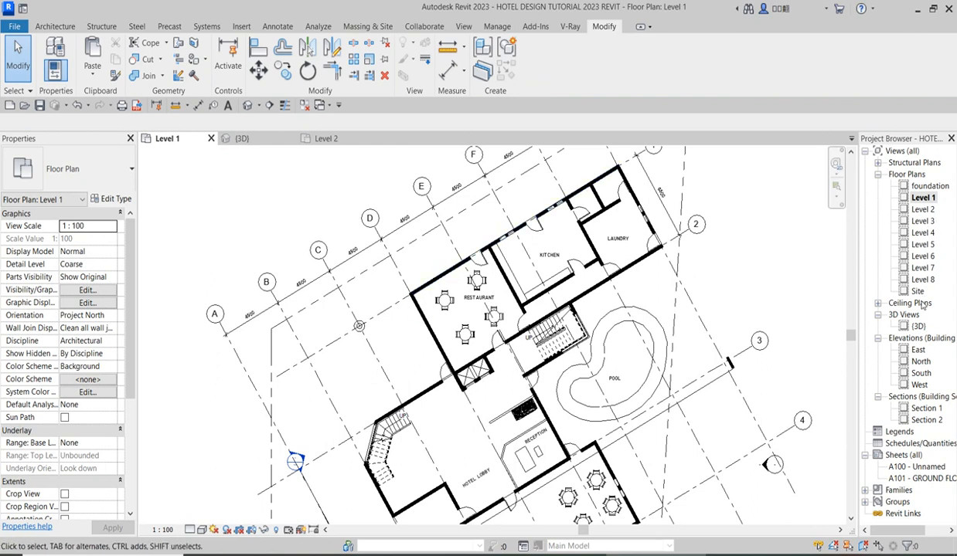
{"action": "double_click", "coordinate": [918, 326]}
{"action": "left_click", "coordinate": [466, 314]}
{"action": "scroll", "coordinate": [456, 363], "scroll_direction": "up", "scroll_amount": 4}
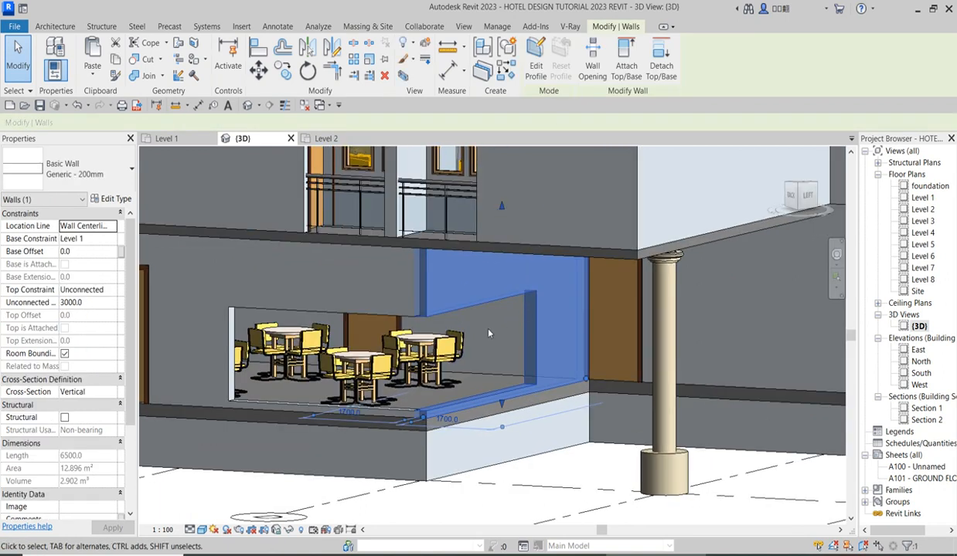
{"action": "left_click", "coordinate": [456, 370]}
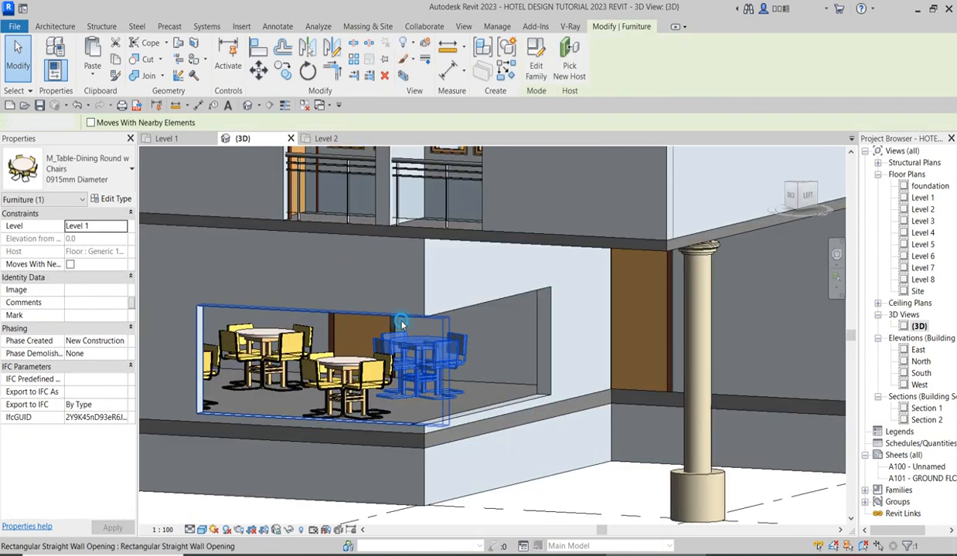
Set the opening in the restaurant's long outer wall to a top offset of 2100 mm and a base offset of 150 mm.
{"action": "left_click", "coordinate": [401, 324]}
{"action": "left_click_drag", "start_coordinate": [322, 308], "coordinate": [326, 275]}
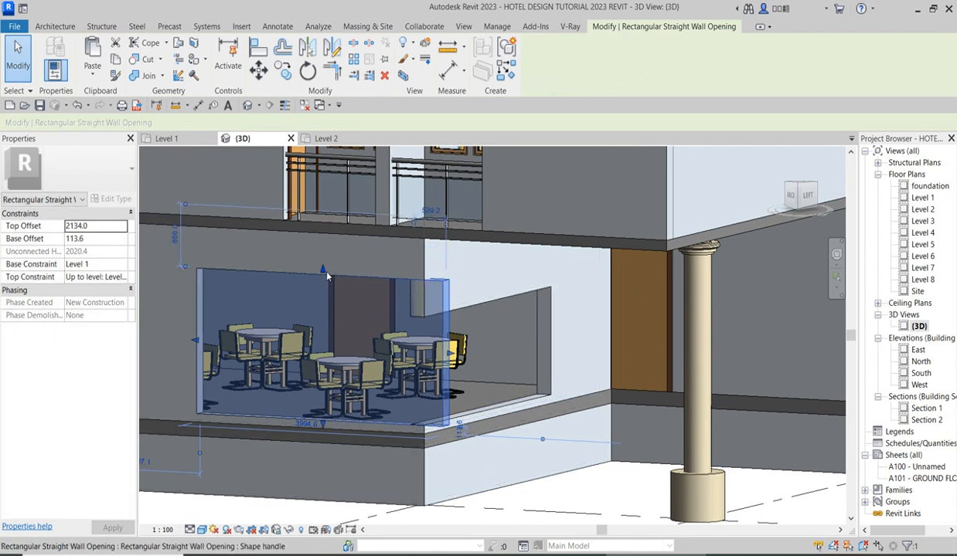
{"action": "left_click", "coordinate": [101, 229]}
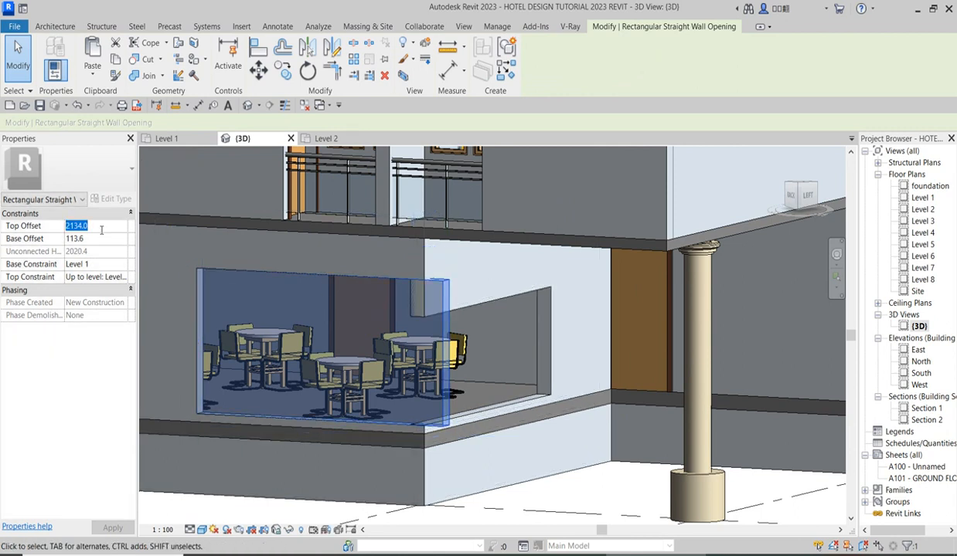
{"action": "type", "text": "1"}
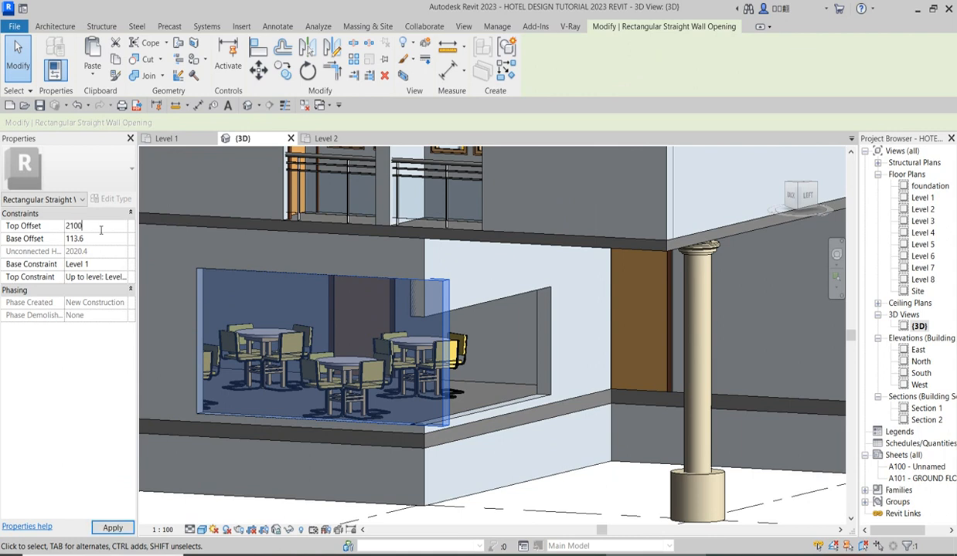
{"action": "left_click", "coordinate": [101, 239]}
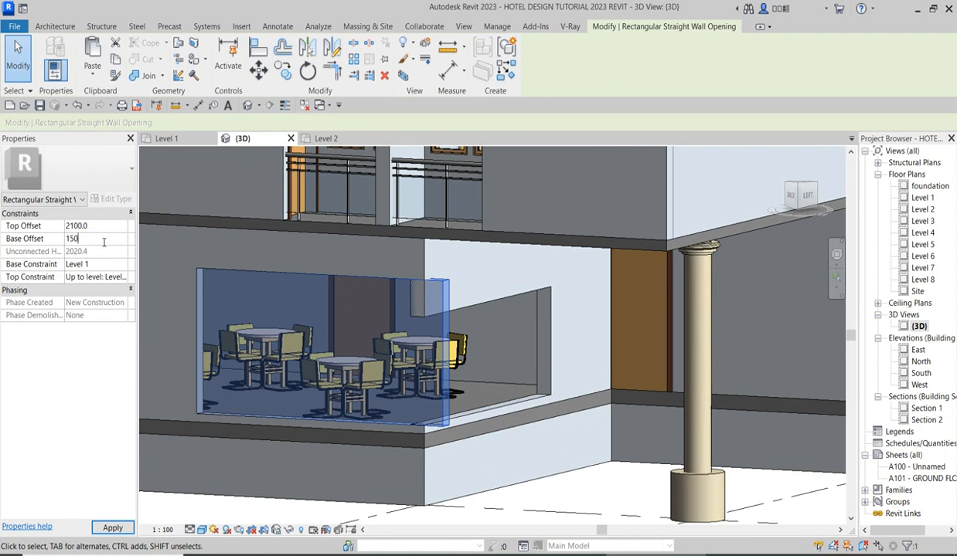
Set the side-wall opening's top offset to 2100 mm and match its base offset to the adjoining long-wall opening.
{"action": "left_click", "coordinate": [499, 412]}
{"action": "left_click", "coordinate": [100, 226]}
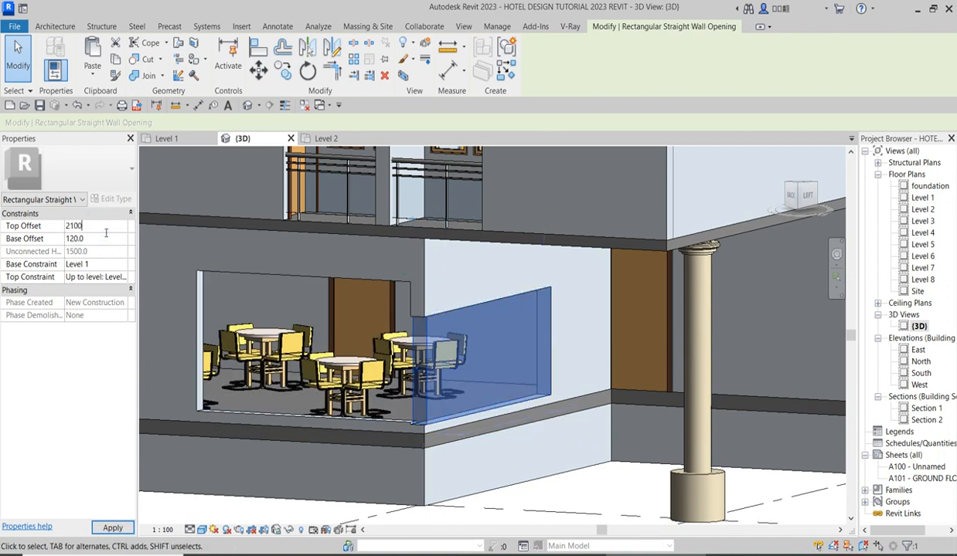
{"action": "left_click", "coordinate": [101, 240]}
{"action": "left_click", "coordinate": [559, 487]}
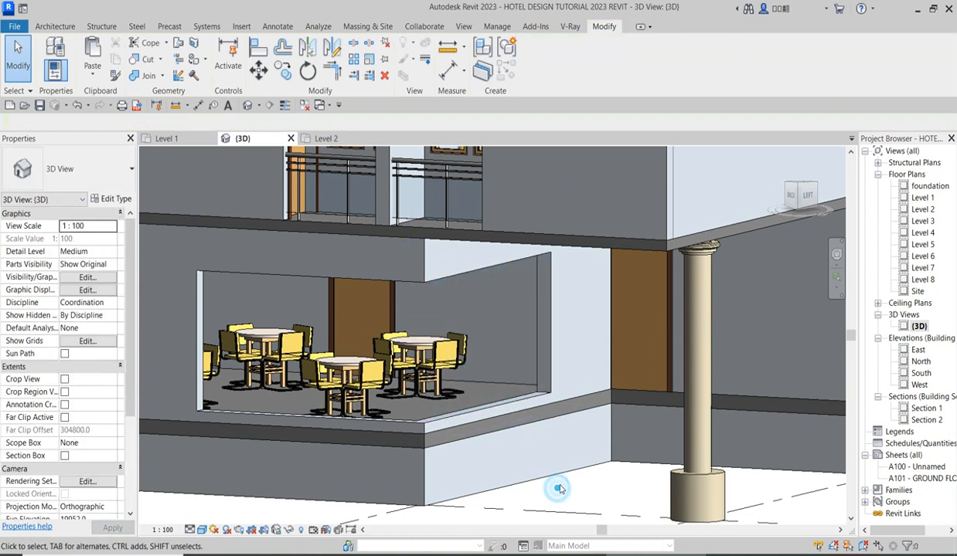
{"action": "scroll", "coordinate": [548, 432], "scroll_direction": "down", "scroll_amount": 4}
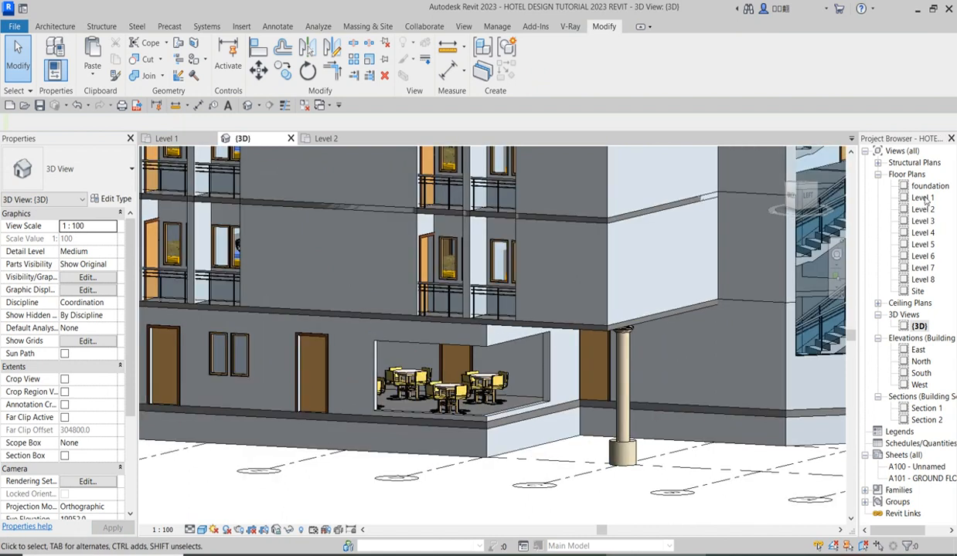
In the Level 1 plan, draw a 3000 mm high Storefront curtain wall across the restaurant's long-wall opening, ending at the corner.
{"action": "double_click", "coordinate": [921, 198]}
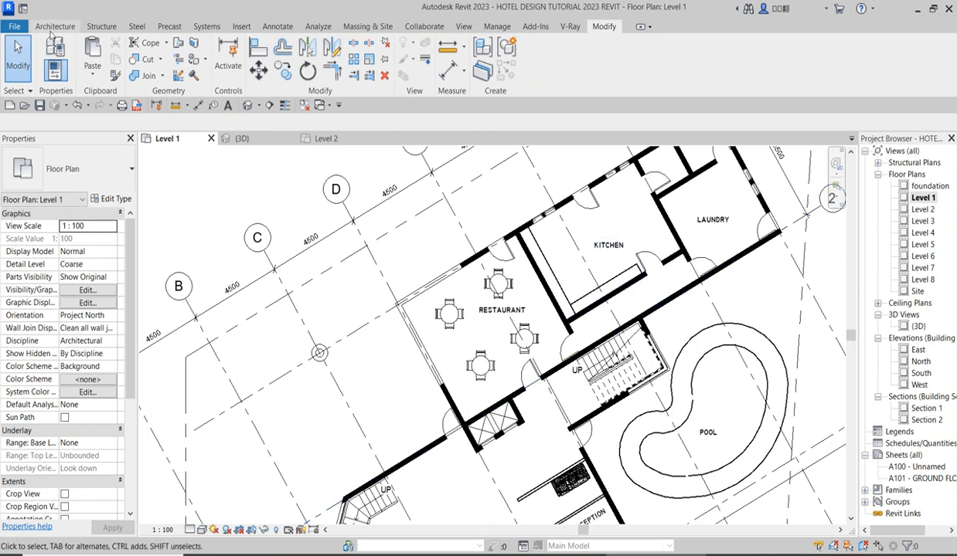
{"action": "left_click", "coordinate": [55, 27]}
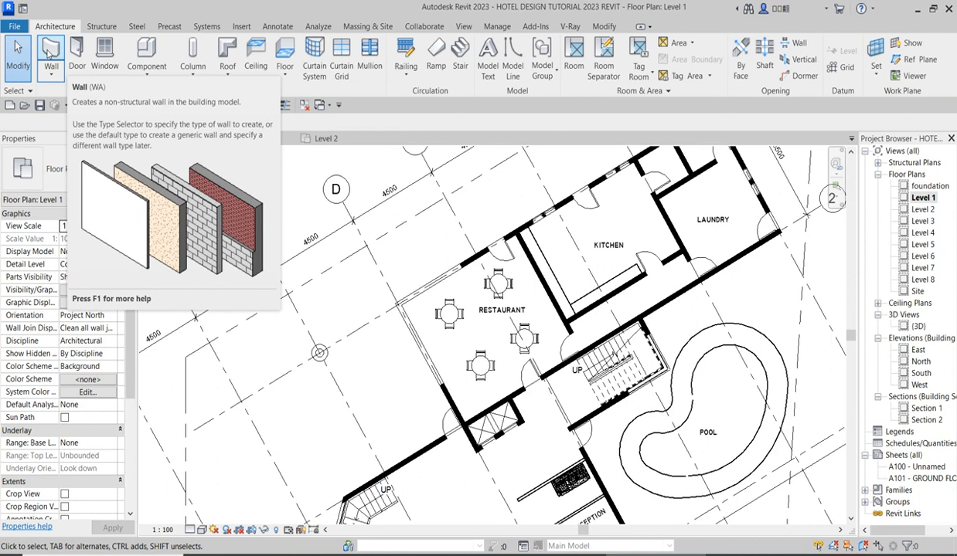
{"action": "left_click", "coordinate": [49, 53]}
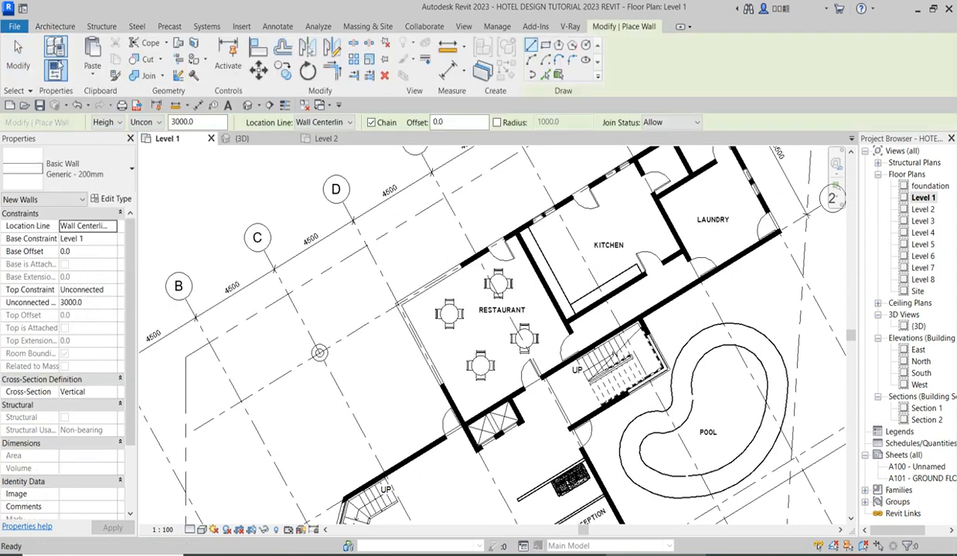
{"action": "left_click", "coordinate": [130, 182]}
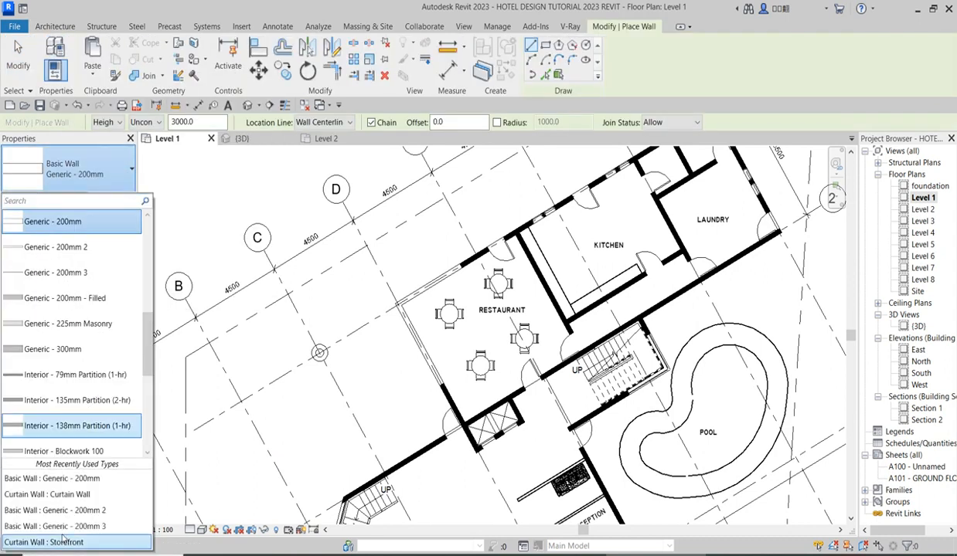
{"action": "left_click", "coordinate": [57, 543]}
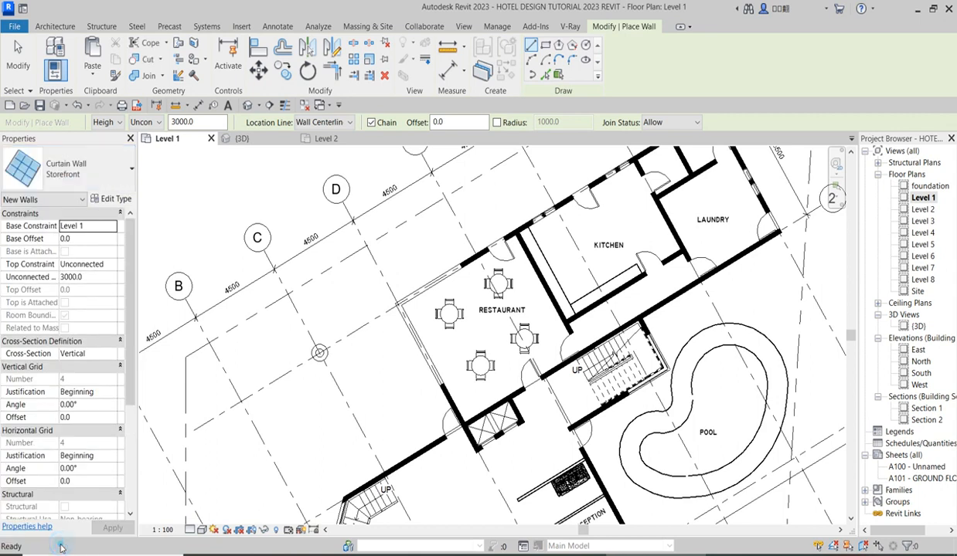
{"action": "scroll", "coordinate": [466, 275], "scroll_direction": "up", "scroll_amount": 2}
{"action": "left_click", "coordinate": [461, 264]}
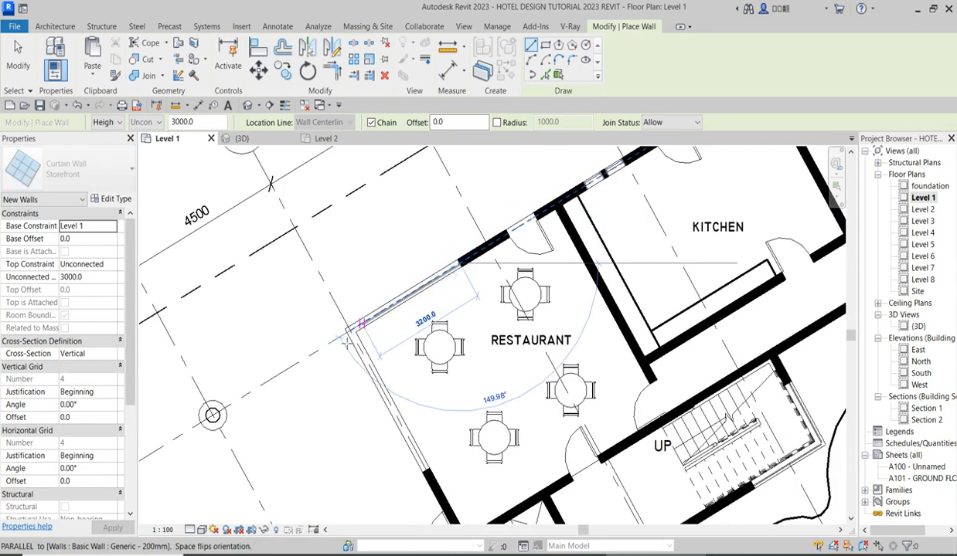
{"action": "left_click", "coordinate": [350, 330]}
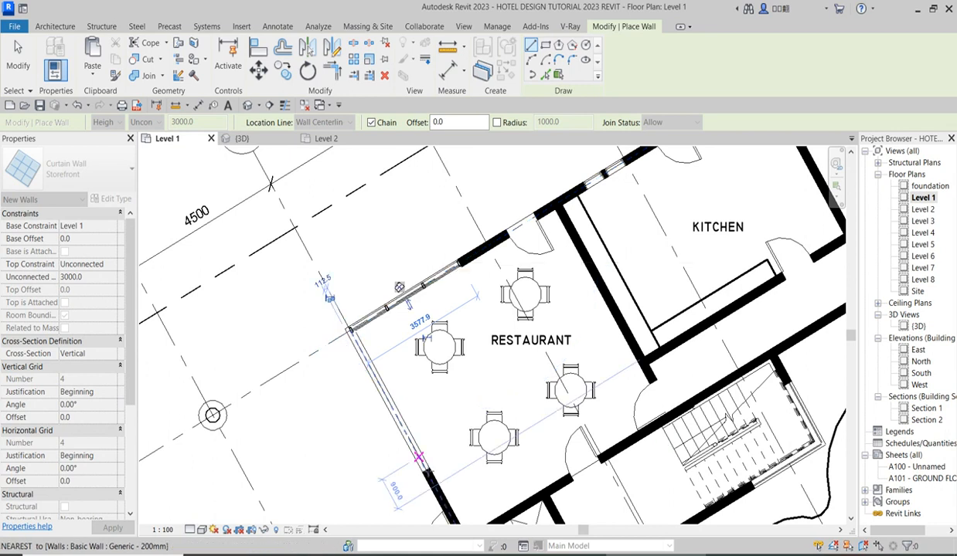
Draw a second Storefront curtain wall along the side-wall opening from its far end to the restaurant's corner.
{"action": "left_click", "coordinate": [368, 374]}
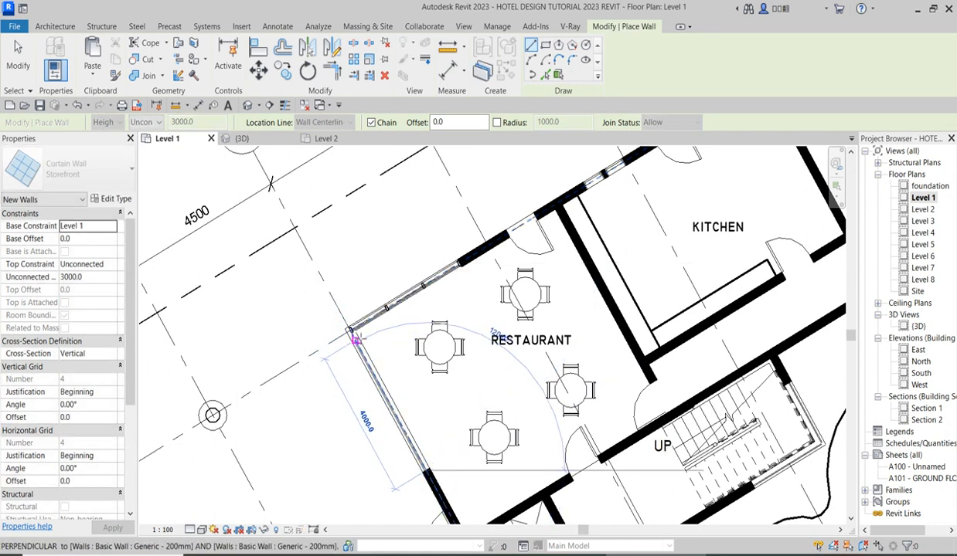
{"action": "key", "text": "Escape"}
{"action": "right_click", "coordinate": [350, 237]}
{"action": "left_click", "coordinate": [365, 253]}
In the 3D view, set both restaurant Storefront curtain walls to an unconnected height of 2100 mm and a base offset of 150 mm.
{"action": "double_click", "coordinate": [918, 327]}
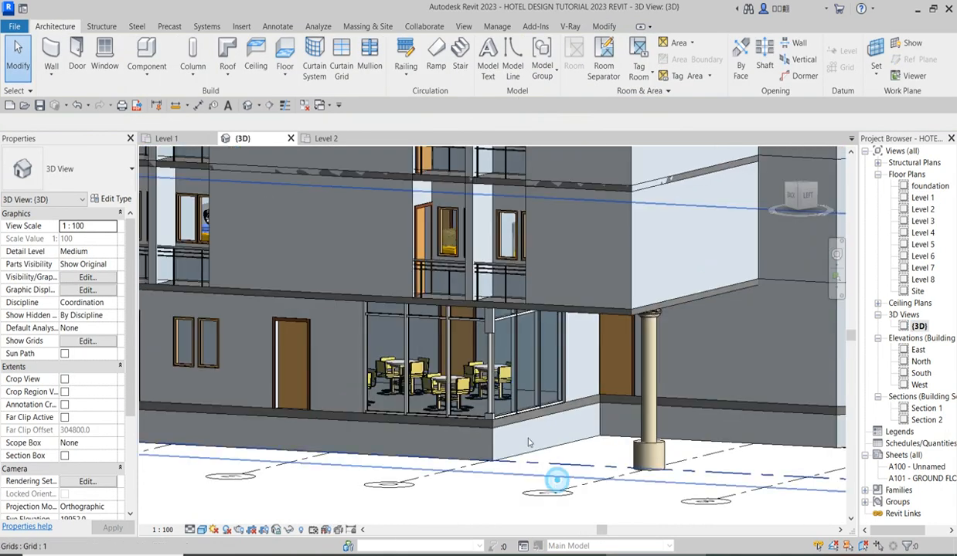
{"action": "left_click", "coordinate": [442, 325]}
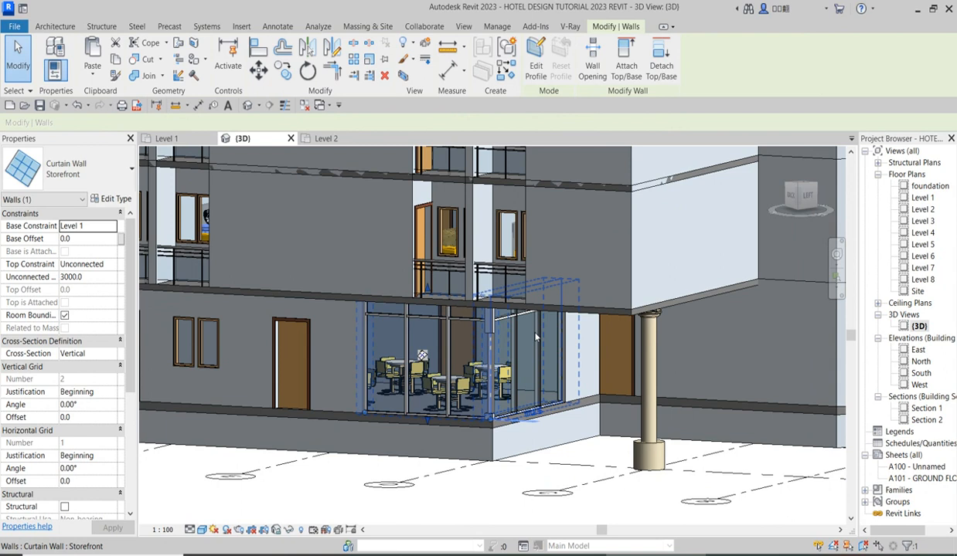
{"action": "left_click", "coordinate": [535, 336], "text": "ctrl"}
{"action": "left_click", "coordinate": [94, 278]}
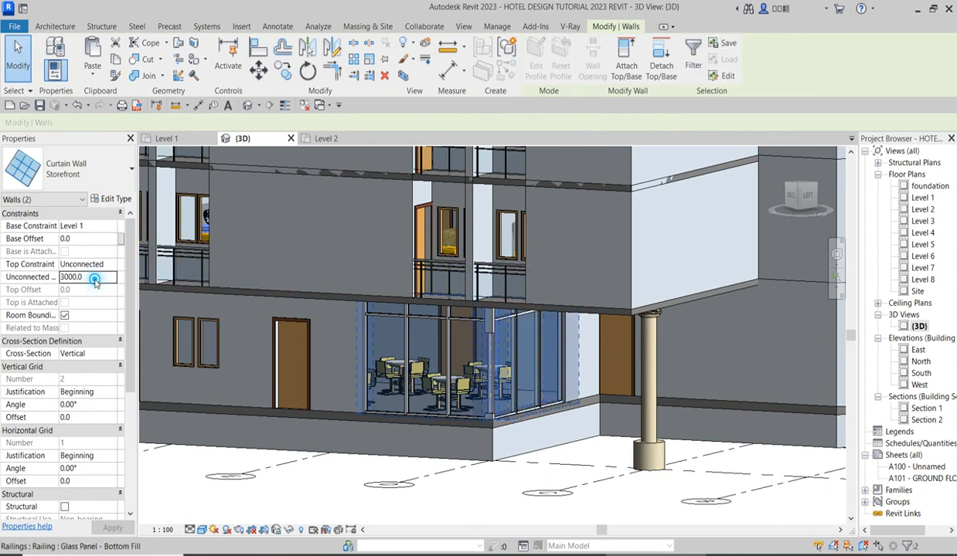
{"action": "type", "text": "21"}
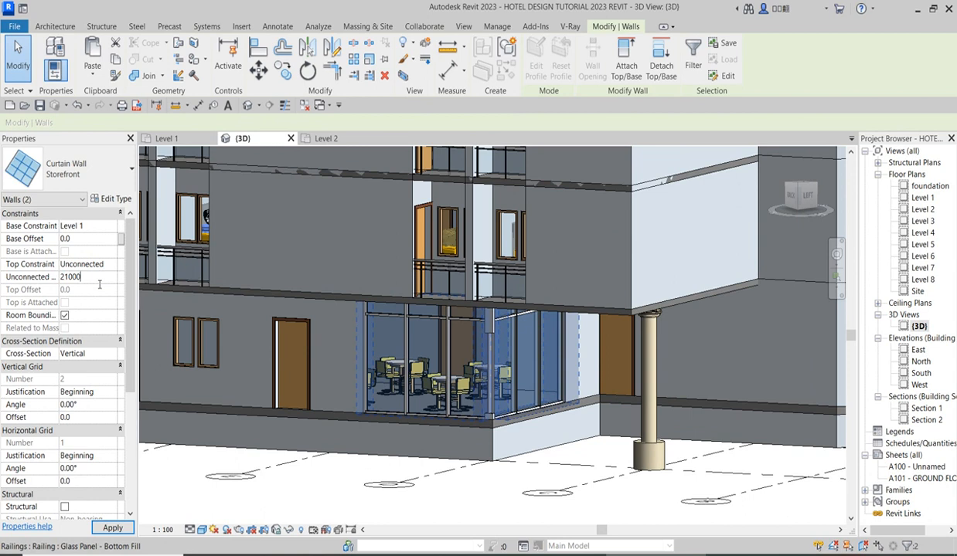
{"action": "left_click", "coordinate": [88, 239]}
{"action": "left_click", "coordinate": [432, 490]}
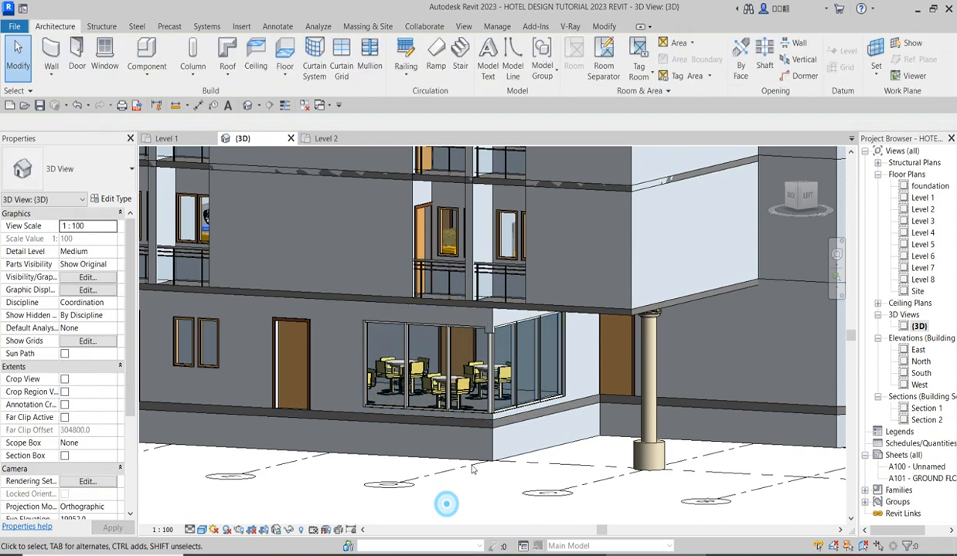
Examine how the restaurant's corner glazing fits its openings, up close and within the whole facade.
{"action": "scroll", "coordinate": [494, 422], "scroll_direction": "down", "scroll_amount": 1}
{"action": "scroll", "coordinate": [494, 421], "scroll_direction": "down", "scroll_amount": 2}
{"action": "scroll", "coordinate": [474, 418], "scroll_direction": "up", "scroll_amount": 5}
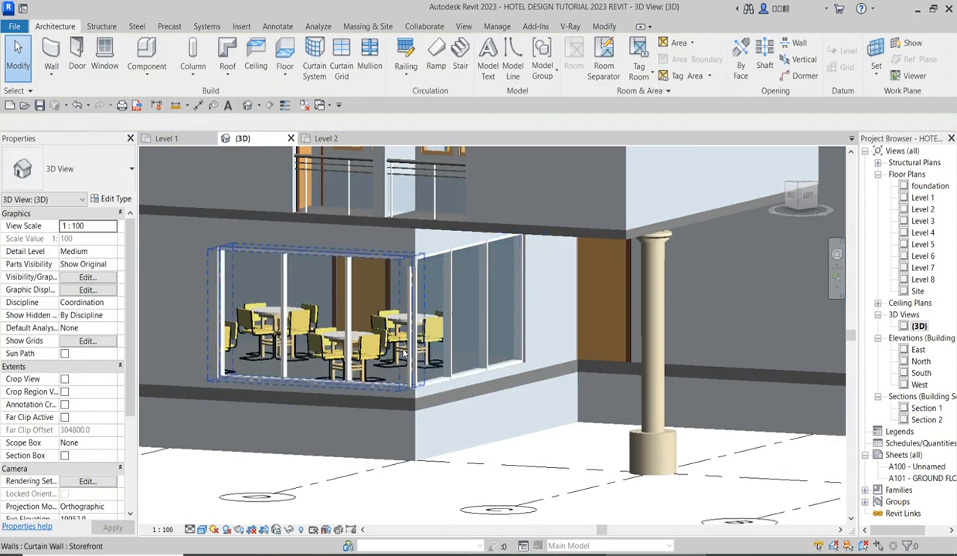
{"action": "scroll", "coordinate": [417, 328], "scroll_direction": "up", "scroll_amount": 2}
{"action": "scroll", "coordinate": [441, 348], "scroll_direction": "up", "scroll_amount": 5}
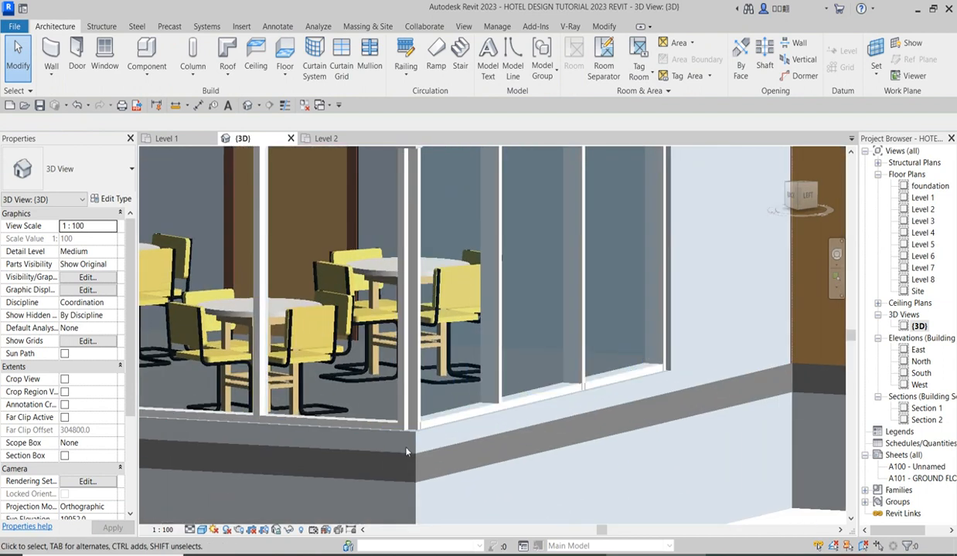
{"action": "scroll", "coordinate": [443, 351], "scroll_direction": "down", "scroll_amount": 6}
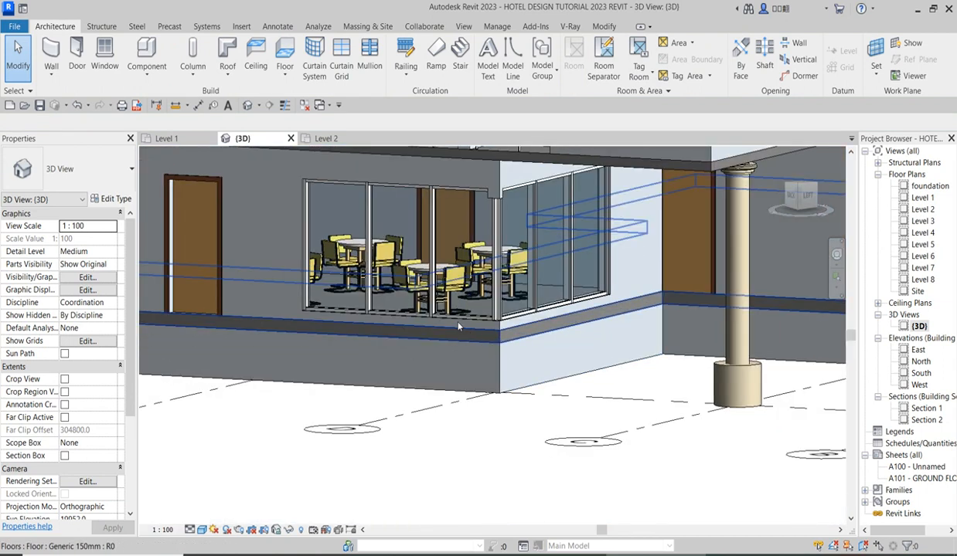
{"action": "scroll", "coordinate": [597, 353], "scroll_direction": "down", "scroll_amount": 3}
{"action": "scroll", "coordinate": [483, 406], "scroll_direction": "down", "scroll_amount": 3}
{"action": "scroll", "coordinate": [459, 418], "scroll_direction": "up", "scroll_amount": 1}
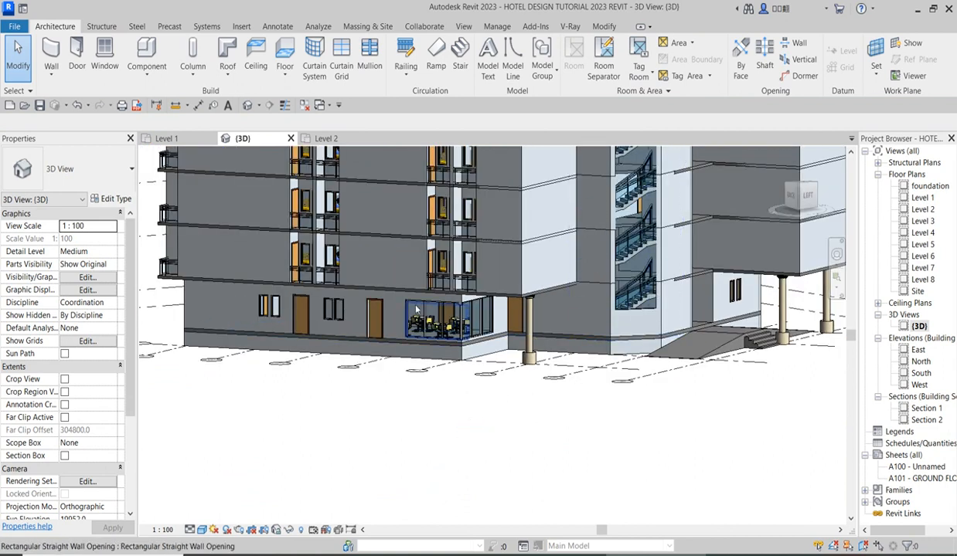
{"action": "scroll", "coordinate": [456, 405], "scroll_direction": "down", "scroll_amount": 5}
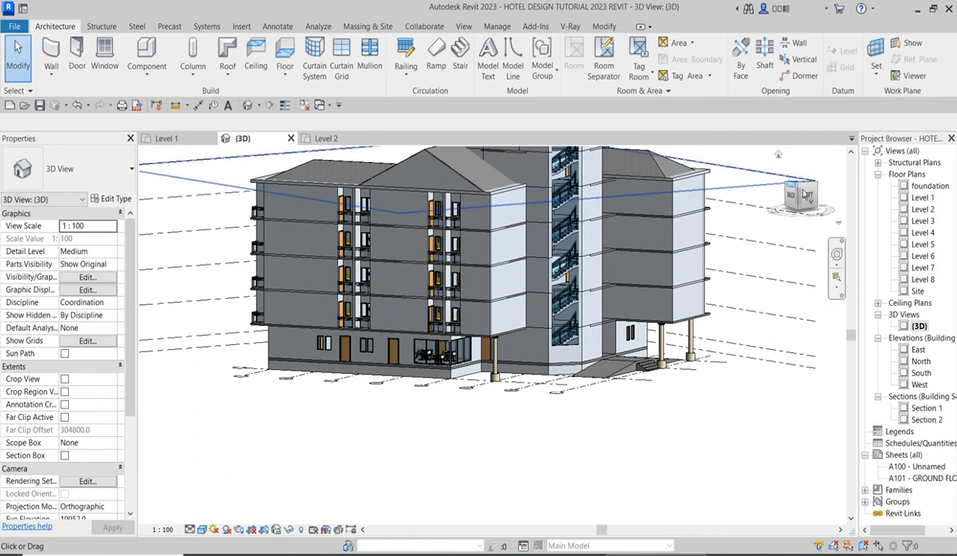
Delete the ground-floor hotel windows from the hall's long outer wall on the front side of the building.
{"action": "mouse_move", "coordinate": [784, 189]}
{"action": "left_mouse_down"}
{"action": "mouse_move", "coordinate": [770, 210]}
{"action": "mouse_move", "coordinate": [634, 225]}
{"action": "mouse_move", "coordinate": [576, 204]}
{"action": "mouse_move", "coordinate": [506, 440]}
{"action": "left_mouse_up"}
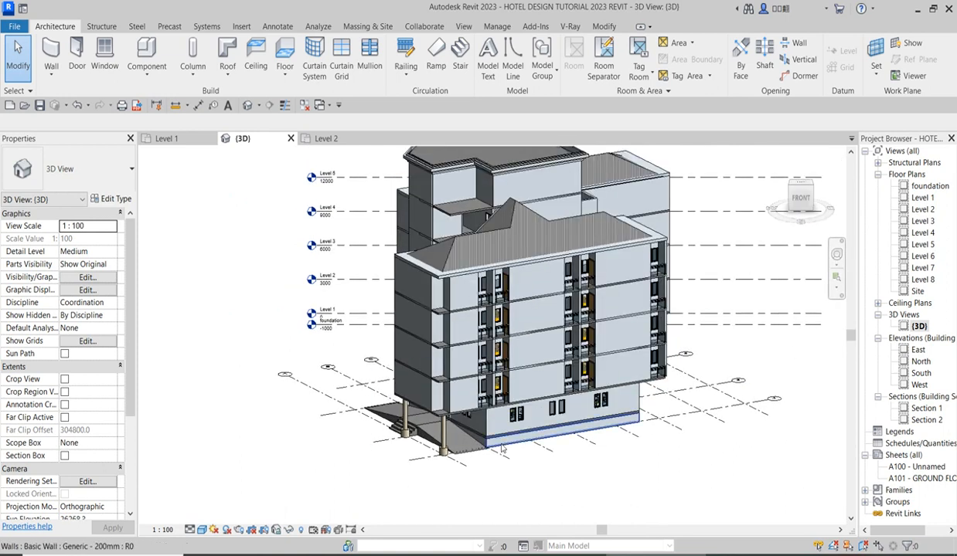
{"action": "scroll", "coordinate": [502, 448], "scroll_direction": "up", "scroll_amount": 6}
{"action": "left_click", "coordinate": [585, 373]}
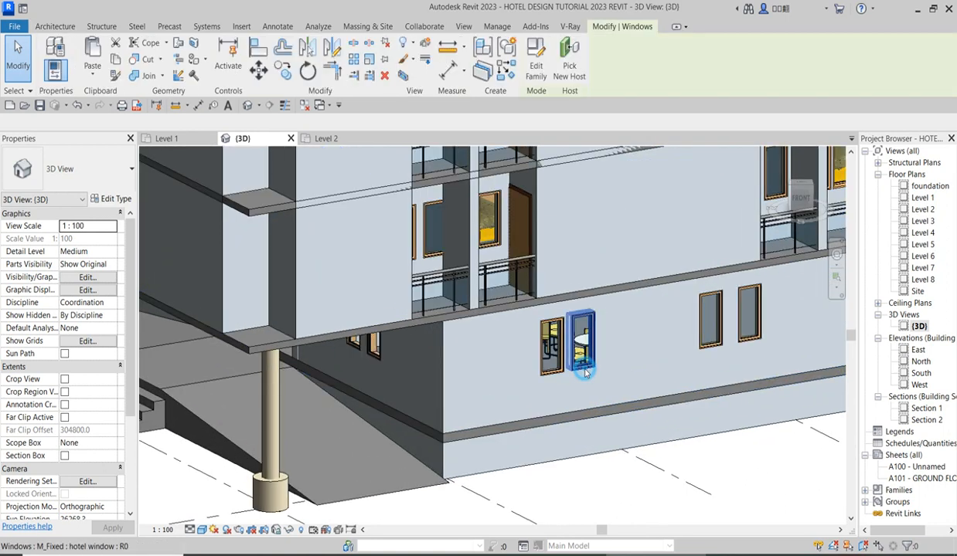
{"action": "left_click", "coordinate": [558, 365], "text": "ctrl"}
{"action": "left_click", "coordinate": [697, 317], "text": "ctrl"}
{"action": "left_click", "coordinate": [739, 313], "text": "ctrl"}
{"action": "scroll", "coordinate": [613, 374], "scroll_direction": "down", "scroll_amount": 1}
{"action": "scroll", "coordinate": [612, 378], "scroll_direction": "down", "scroll_amount": 3}
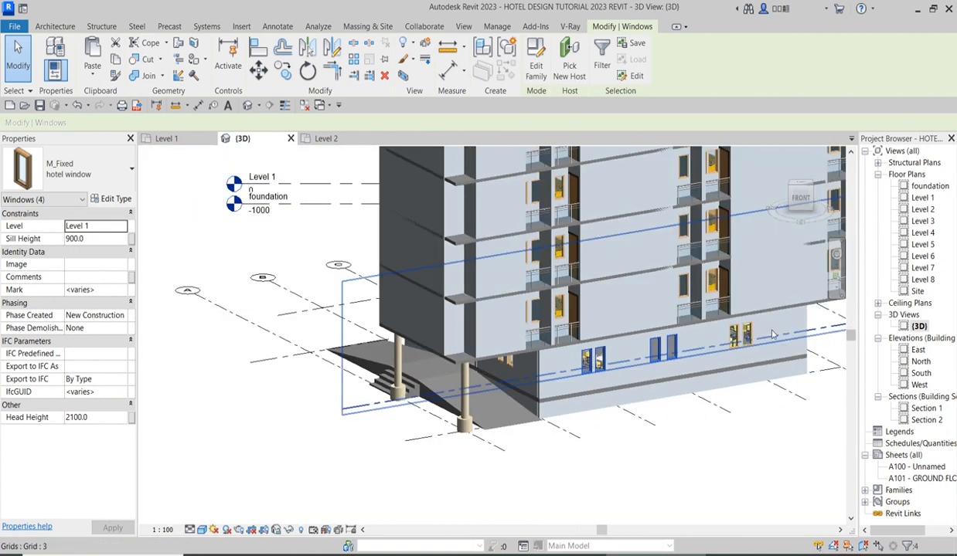
{"action": "left_click", "coordinate": [730, 337], "text": "ctrl"}
{"action": "key", "text": "Delete"}
Cut a rectangular wall opening about 14850 mm long and 2040 mm high in the hall's long ground-floor outer wall.
{"action": "scroll", "coordinate": [545, 379], "scroll_direction": "up", "scroll_amount": 2}
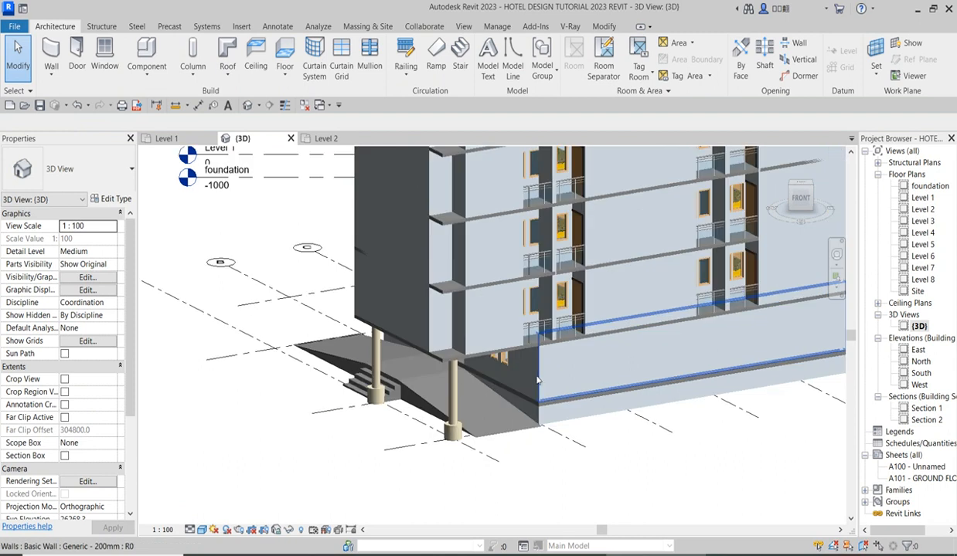
{"action": "left_click", "coordinate": [543, 367]}
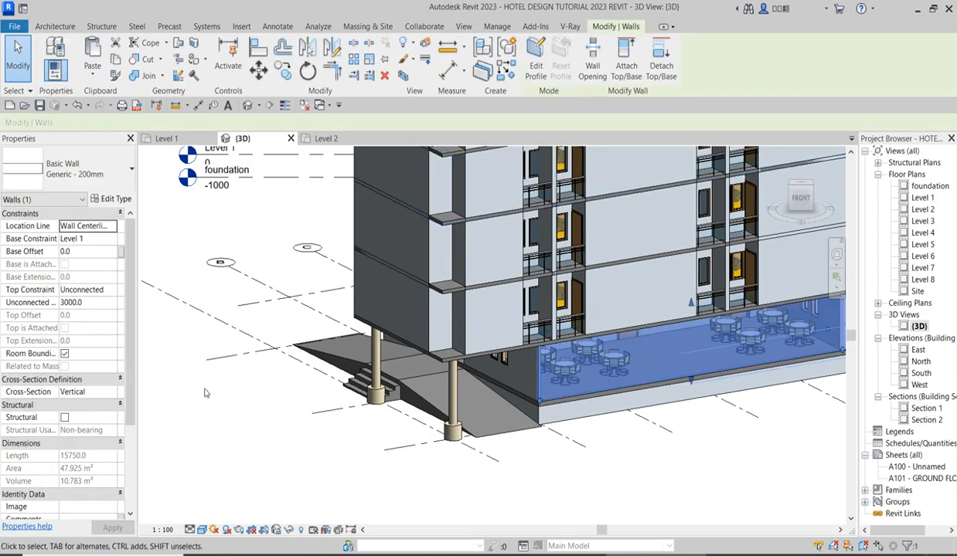
{"action": "left_click", "coordinate": [157, 238]}
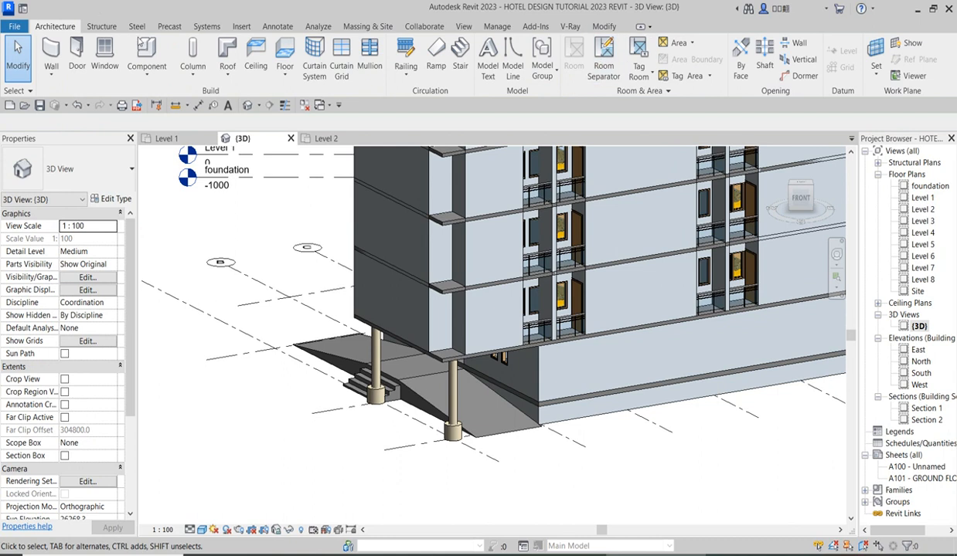
{"action": "left_click", "coordinate": [789, 43]}
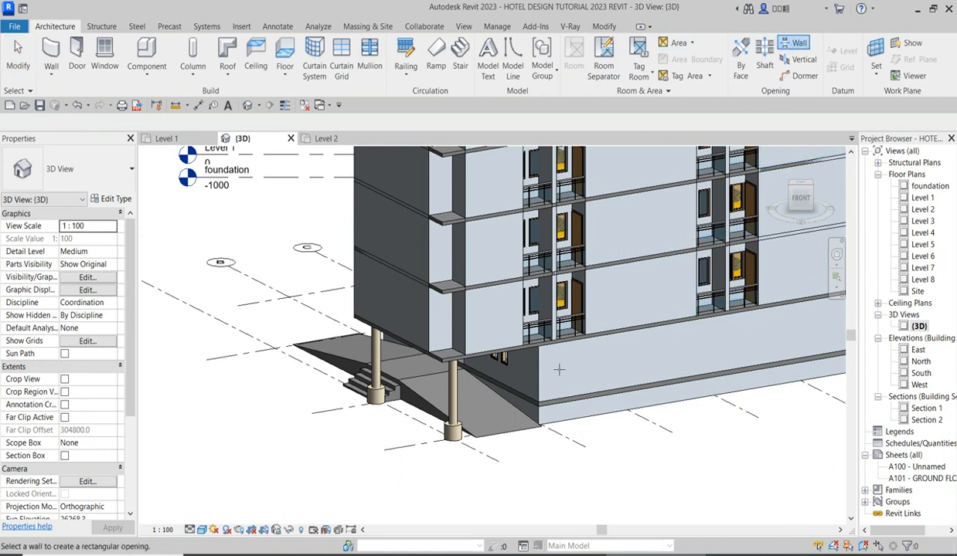
{"action": "left_click", "coordinate": [529, 355]}
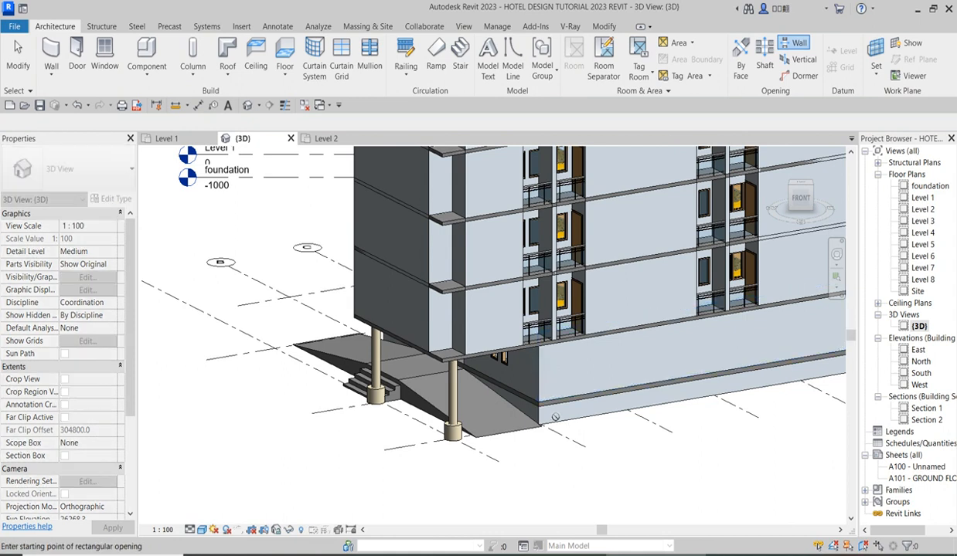
{"action": "left_click", "coordinate": [539, 392]}
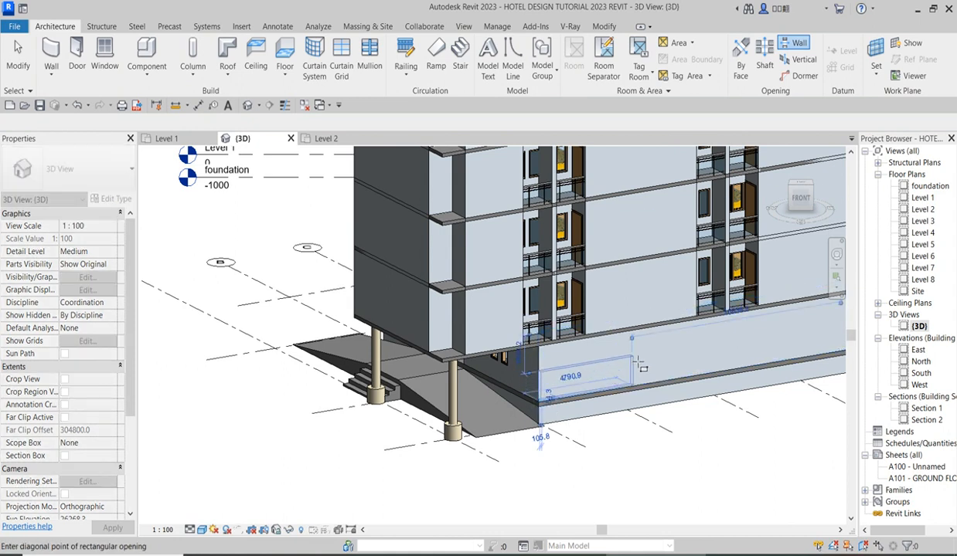
{"action": "scroll", "coordinate": [707, 360], "scroll_direction": "down", "scroll_amount": 5}
{"action": "scroll", "coordinate": [707, 360], "scroll_direction": "up", "scroll_amount": 6}
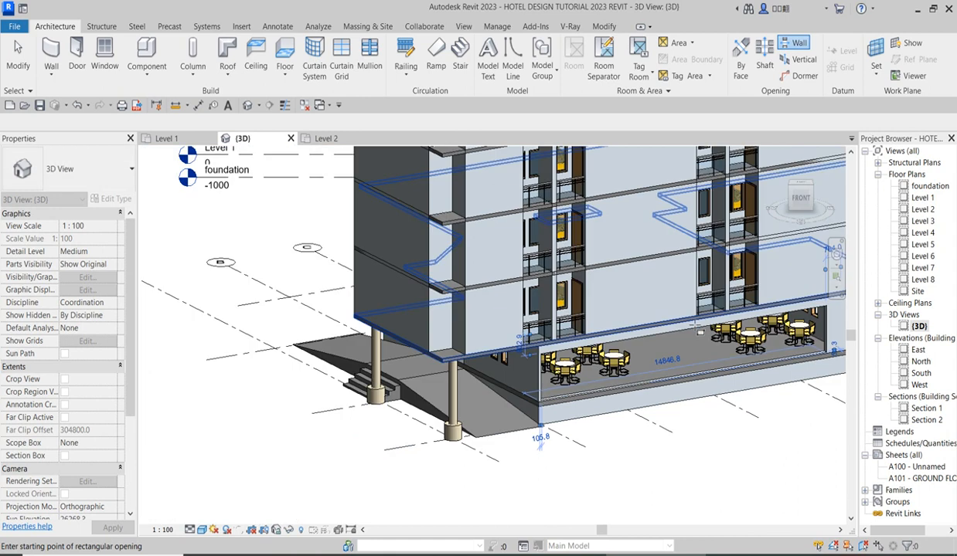
{"action": "right_click", "coordinate": [580, 249]}
{"action": "left_click", "coordinate": [608, 254]}
{"action": "right_click", "coordinate": [591, 233]}
{"action": "left_click", "coordinate": [669, 255]}
Pull in the hall opening's ends to leave 1100 mm of wall beside the ramp and 700 mm at the far end.
{"action": "left_click", "coordinate": [540, 379]}
{"action": "scroll", "coordinate": [520, 384], "scroll_direction": "up", "scroll_amount": 4}
{"action": "left_click_drag", "start_coordinate": [519, 384], "coordinate": [555, 385]}
{"action": "scroll", "coordinate": [454, 402], "scroll_direction": "down", "scroll_amount": 6}
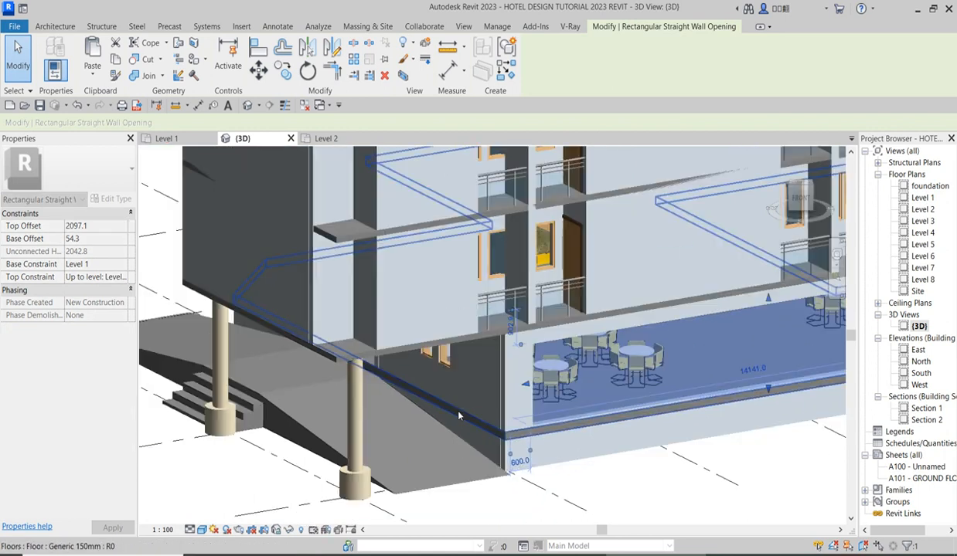
{"action": "scroll", "coordinate": [771, 351], "scroll_direction": "up", "scroll_amount": 4}
{"action": "left_click_drag", "start_coordinate": [771, 351], "coordinate": [773, 356]}
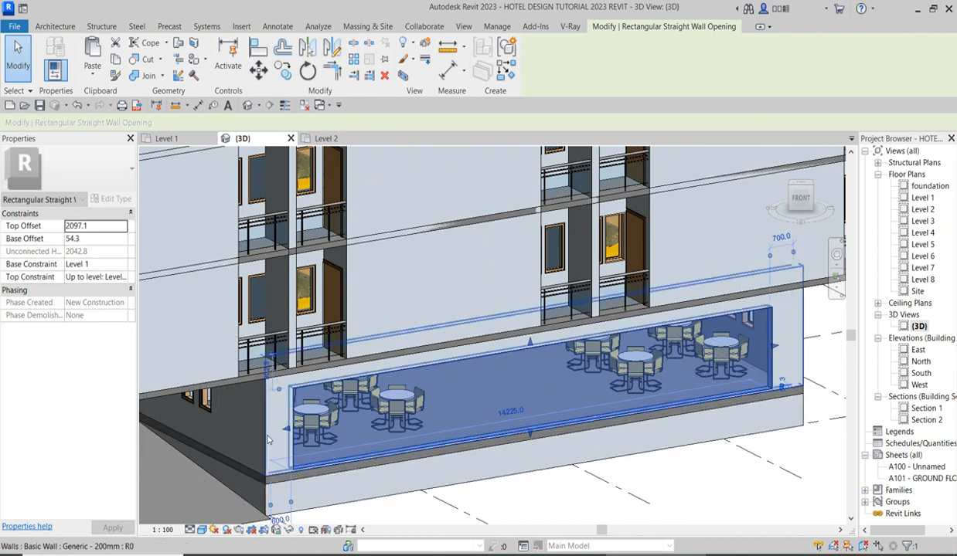
{"action": "left_click_drag", "start_coordinate": [286, 429], "coordinate": [312, 441]}
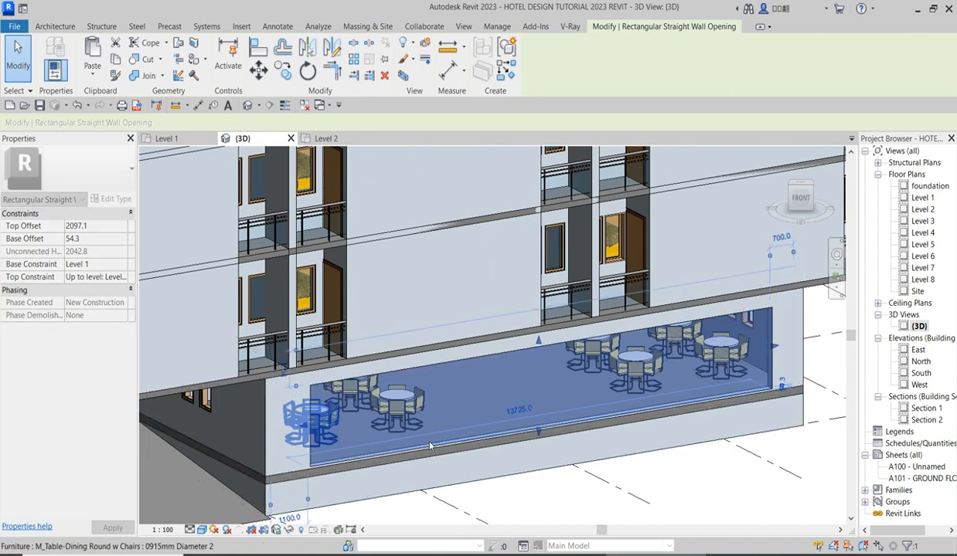
Set the hall opening's top offset to 2100 mm and its base offset to 150 mm.
{"action": "scroll", "coordinate": [560, 407], "scroll_direction": "down", "scroll_amount": 3}
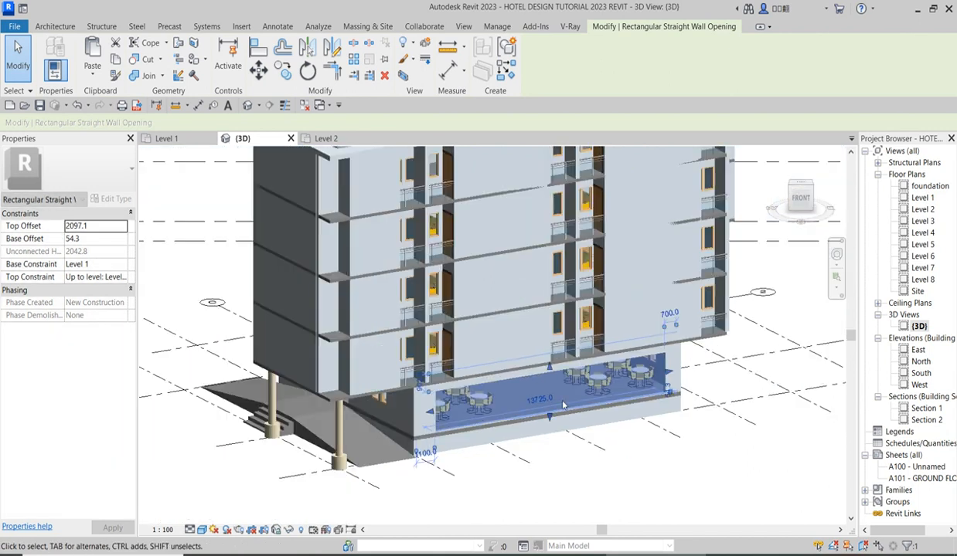
{"action": "double_click", "coordinate": [99, 228]}
{"action": "type", "text": "21"}
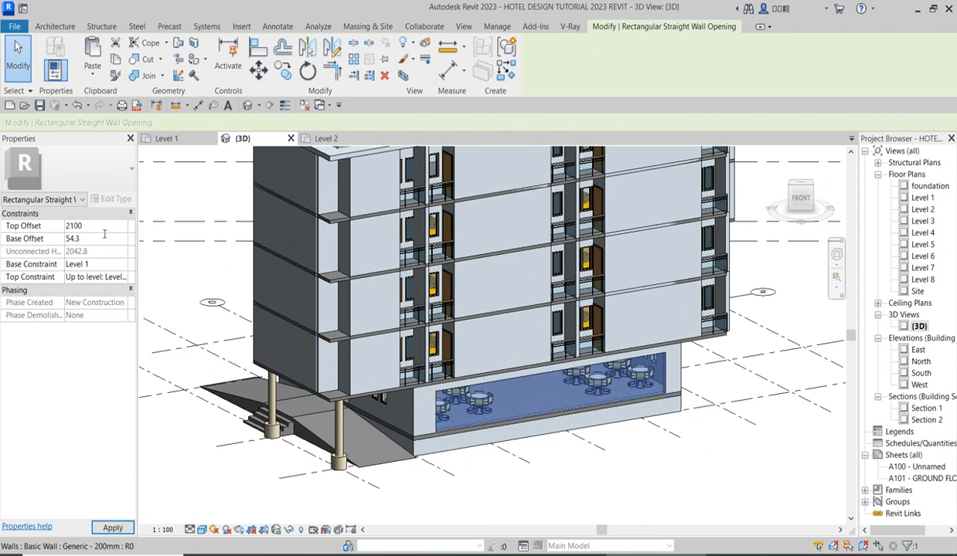
{"action": "type", "text": "00"}
{"action": "left_click", "coordinate": [112, 242]}
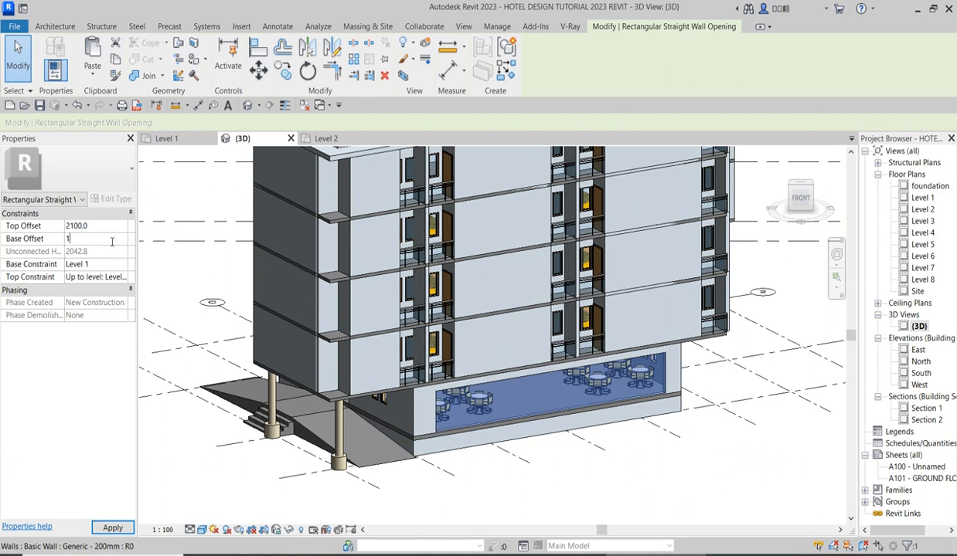
{"action": "type", "text": "150"}
{"action": "key", "text": "Return"}
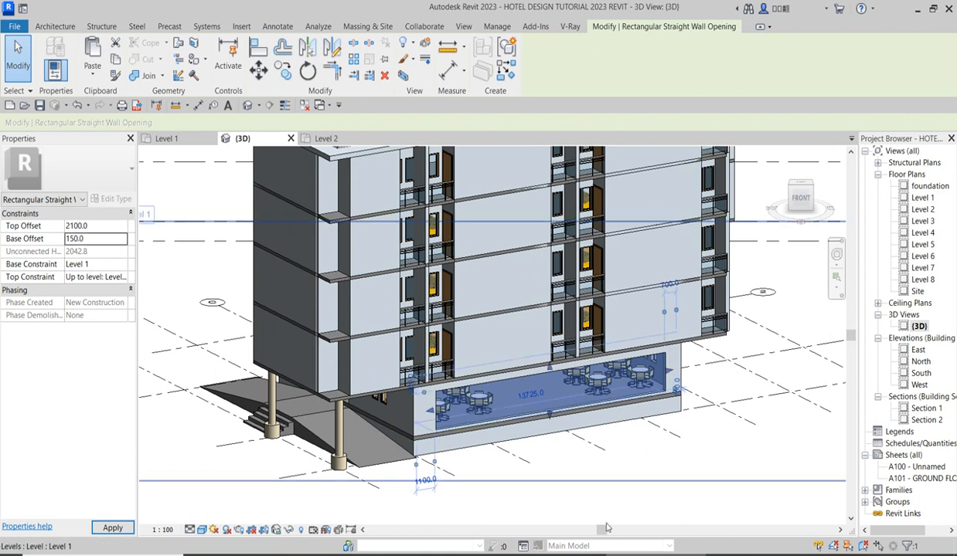
{"action": "left_click", "coordinate": [754, 480]}
{"action": "scroll", "coordinate": [424, 438], "scroll_direction": "up", "scroll_amount": 2}
{"action": "scroll", "coordinate": [423, 401], "scroll_direction": "down", "scroll_amount": 2}
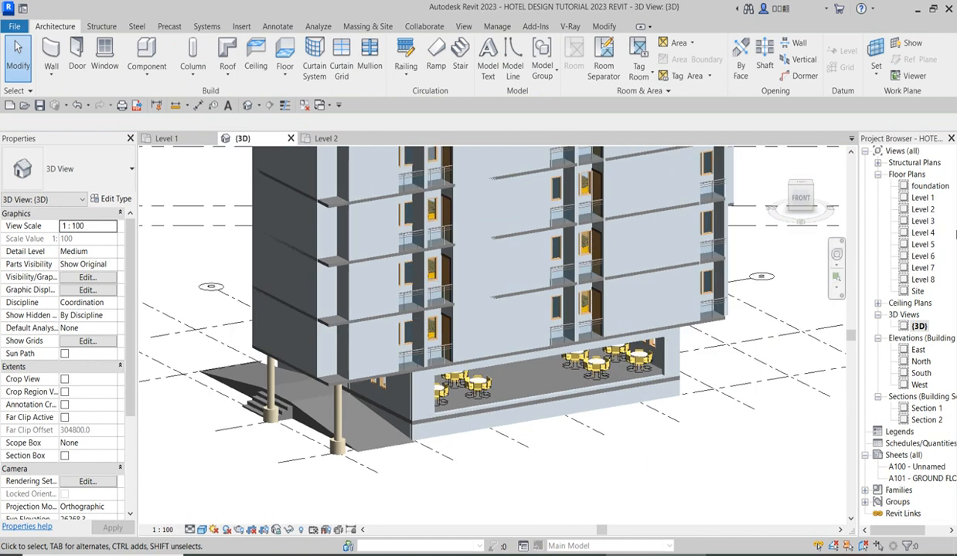
In the Level 1 plan, draw a Storefront curtain wall like the restaurant's, 2100 mm high with 150 mm base offset, across the hall opening.
{"action": "double_click", "coordinate": [922, 198]}
{"action": "scroll", "coordinate": [411, 255], "scroll_direction": "down", "scroll_amount": 3}
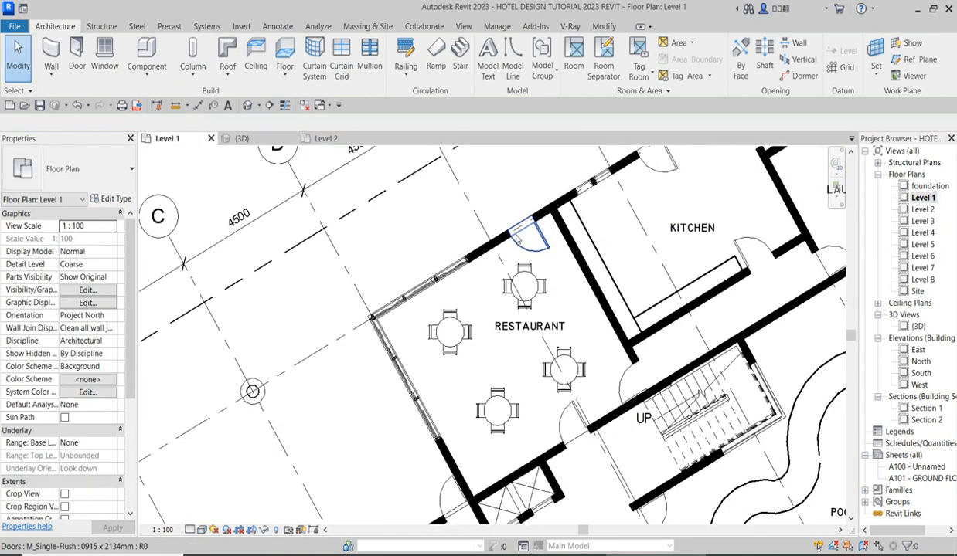
{"action": "left_click", "coordinate": [441, 263]}
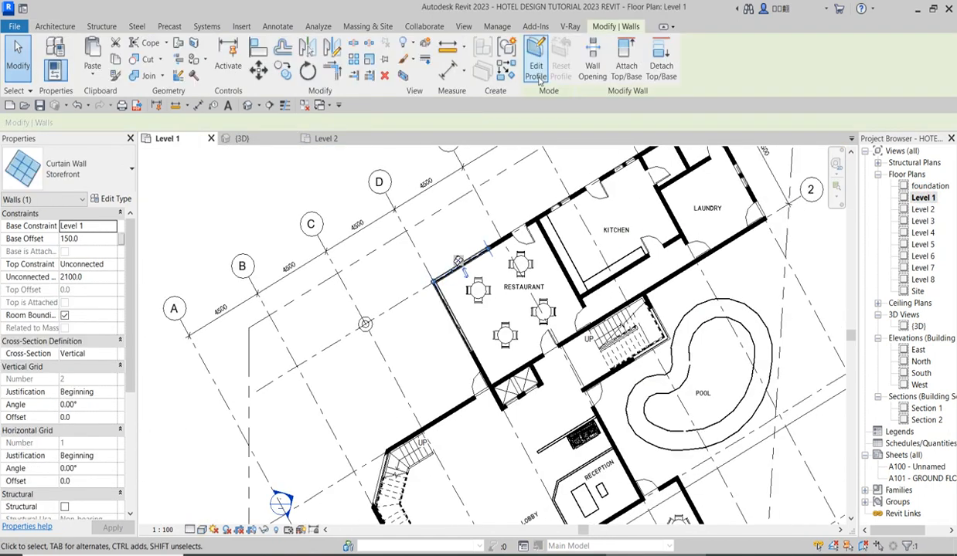
{"action": "left_click", "coordinate": [497, 71]}
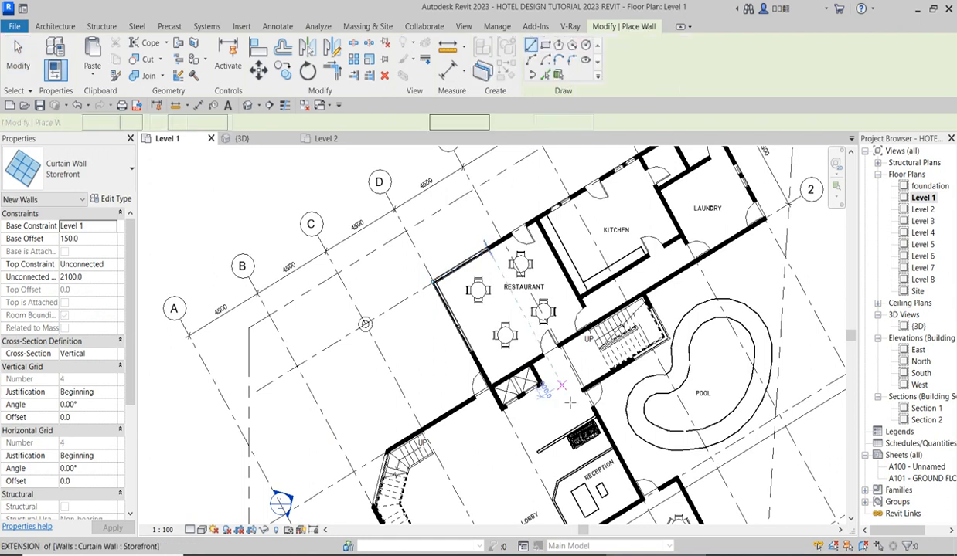
{"action": "scroll", "coordinate": [515, 410], "scroll_direction": "down", "scroll_amount": 5}
{"action": "scroll", "coordinate": [510, 407], "scroll_direction": "up", "scroll_amount": 5}
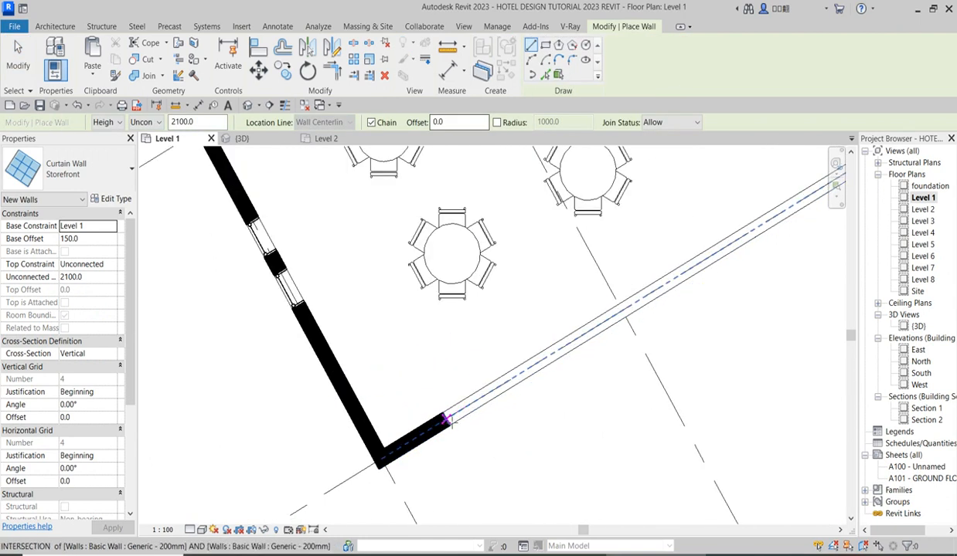
{"action": "left_click", "coordinate": [446, 419]}
{"action": "scroll", "coordinate": [502, 406], "scroll_direction": "down", "scroll_amount": 3}
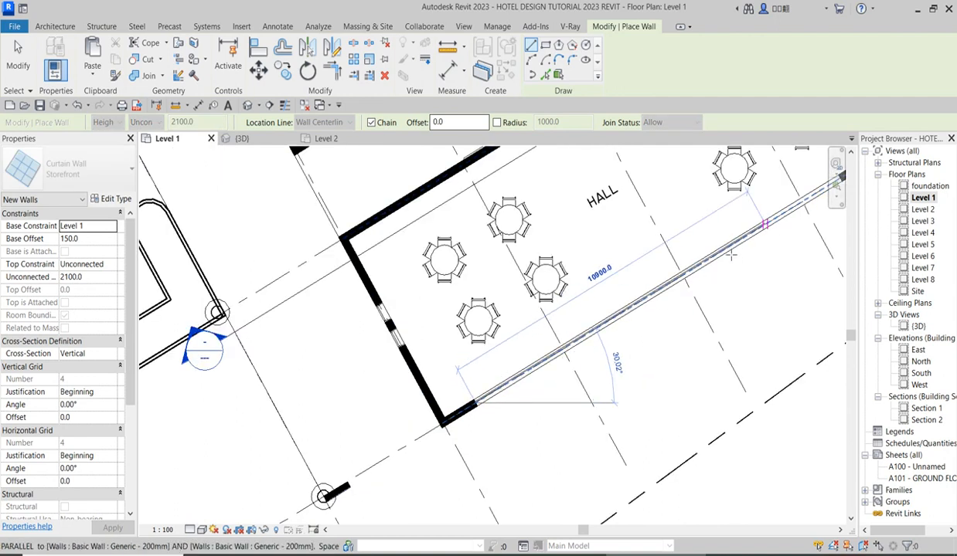
{"action": "scroll", "coordinate": [611, 309], "scroll_direction": "down", "scroll_amount": 2}
{"action": "scroll", "coordinate": [687, 261], "scroll_direction": "up", "scroll_amount": 4}
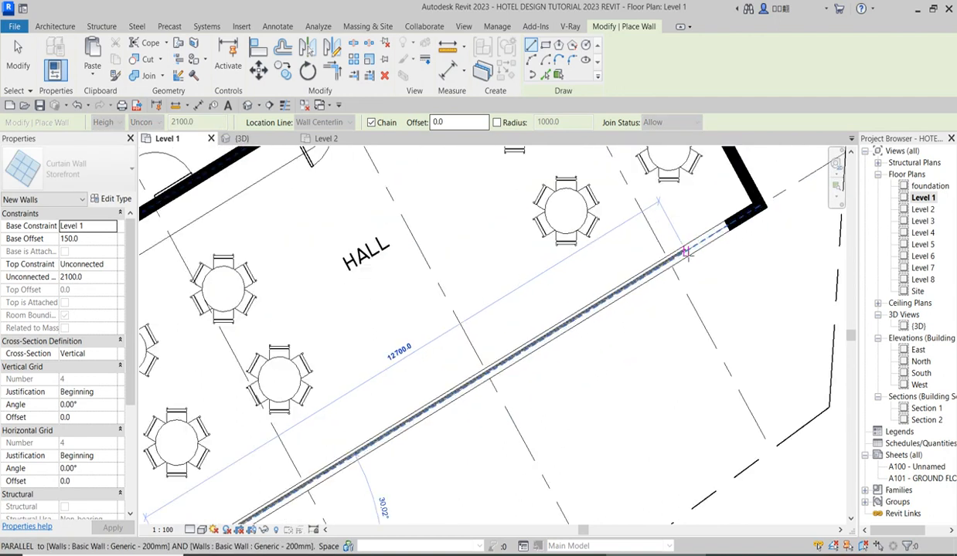
{"action": "left_click", "coordinate": [734, 224]}
{"action": "key", "text": "Escape"}
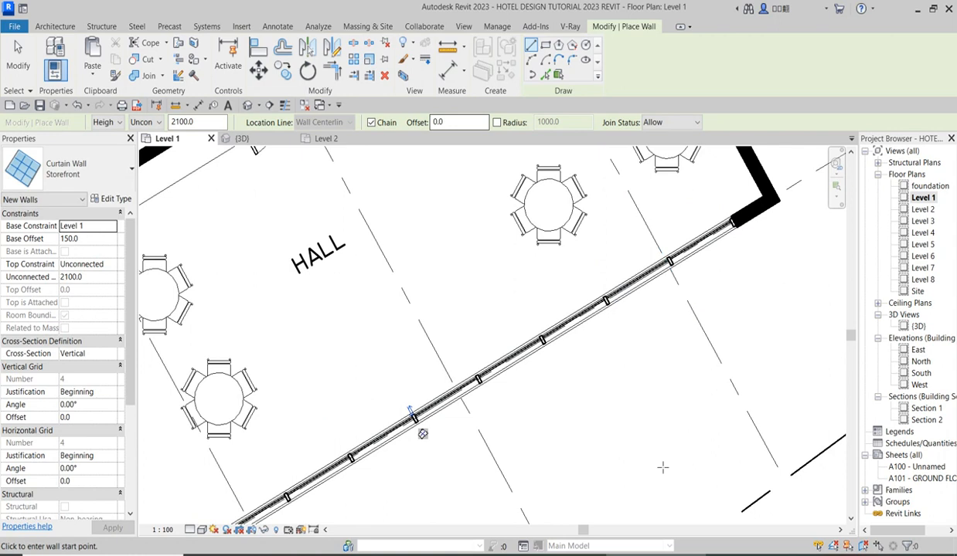
In the 3D view, duplicate the hall curtain wall's type as Storefront 2 and open its vertical grid spacing for editing.
{"action": "double_click", "coordinate": [917, 326]}
{"action": "scroll", "coordinate": [510, 375], "scroll_direction": "up", "scroll_amount": 3}
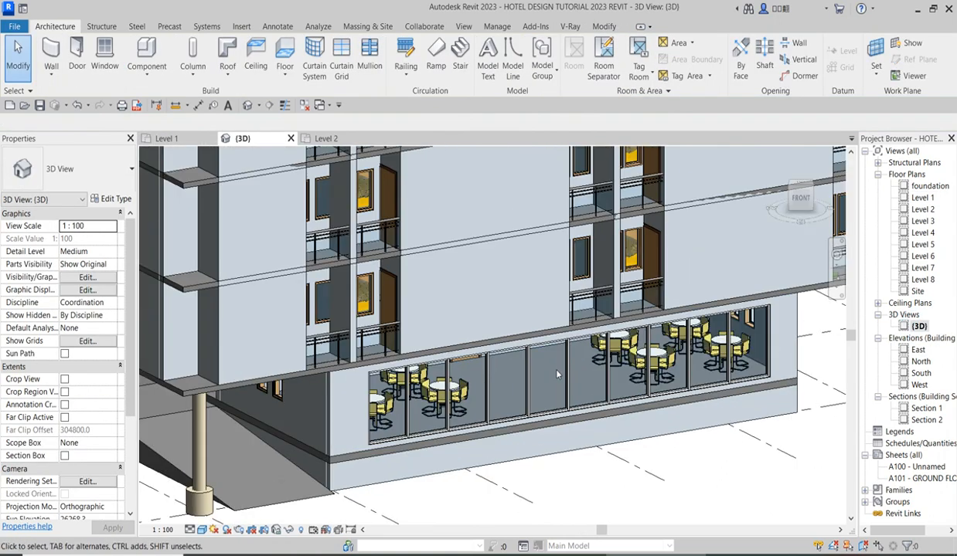
{"action": "left_click", "coordinate": [565, 372]}
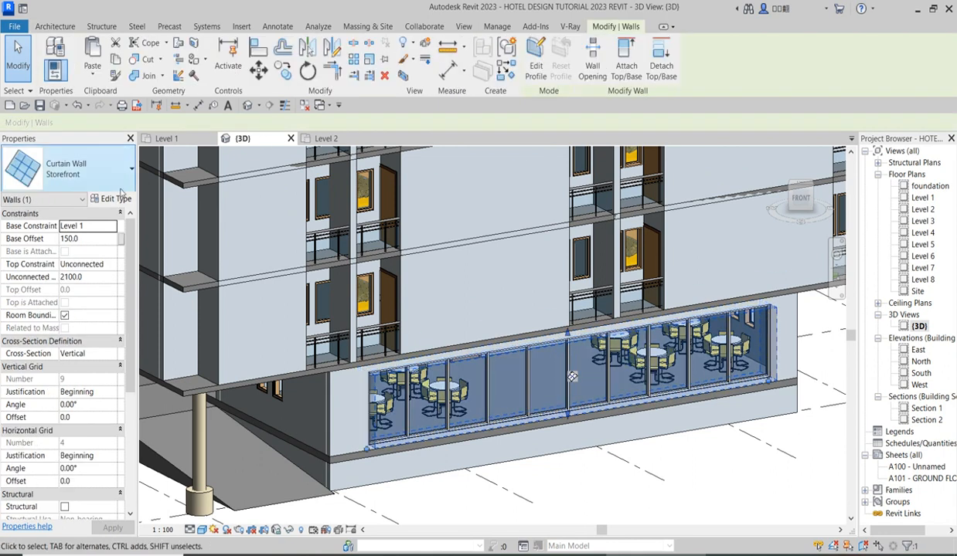
{"action": "left_click", "coordinate": [117, 202]}
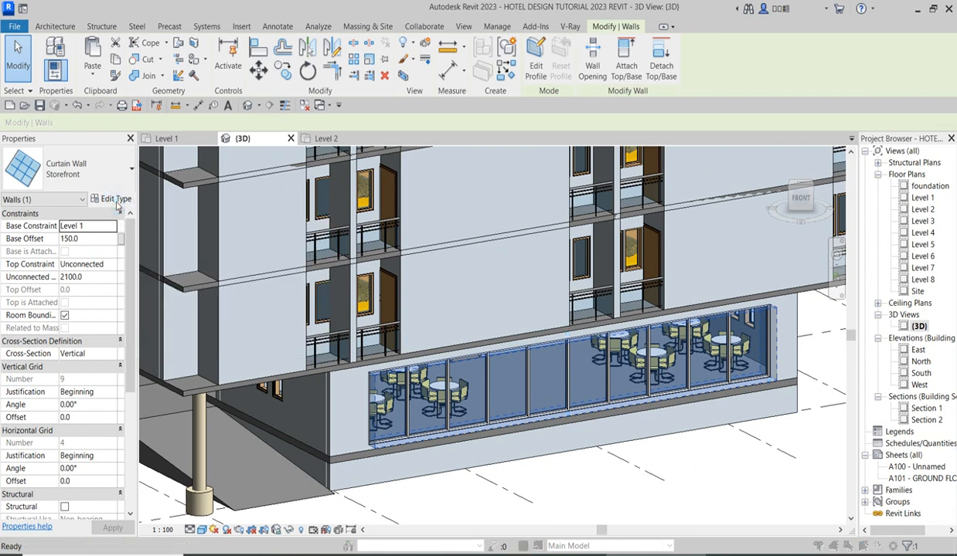
{"action": "left_click", "coordinate": [386, 206]}
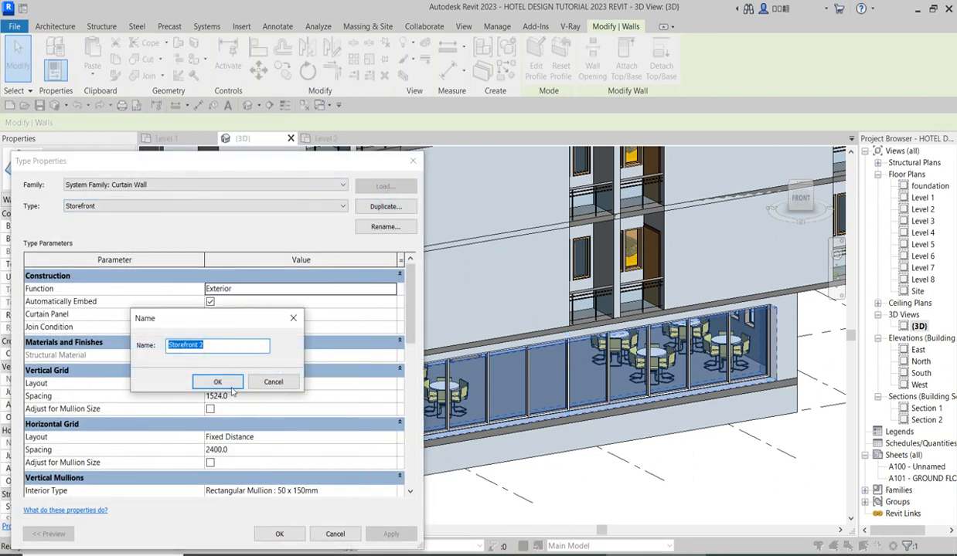
{"action": "left_click", "coordinate": [220, 381]}
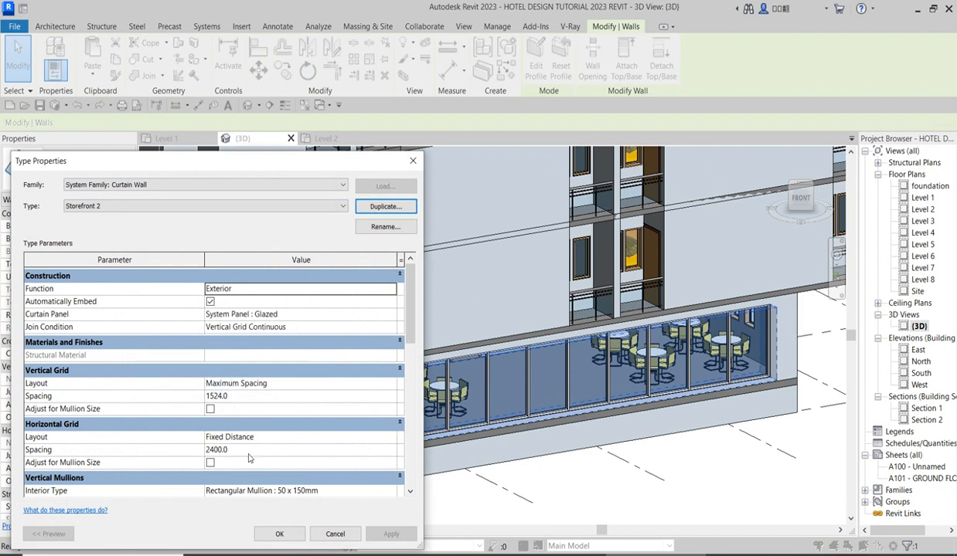
{"action": "left_click", "coordinate": [238, 398]}
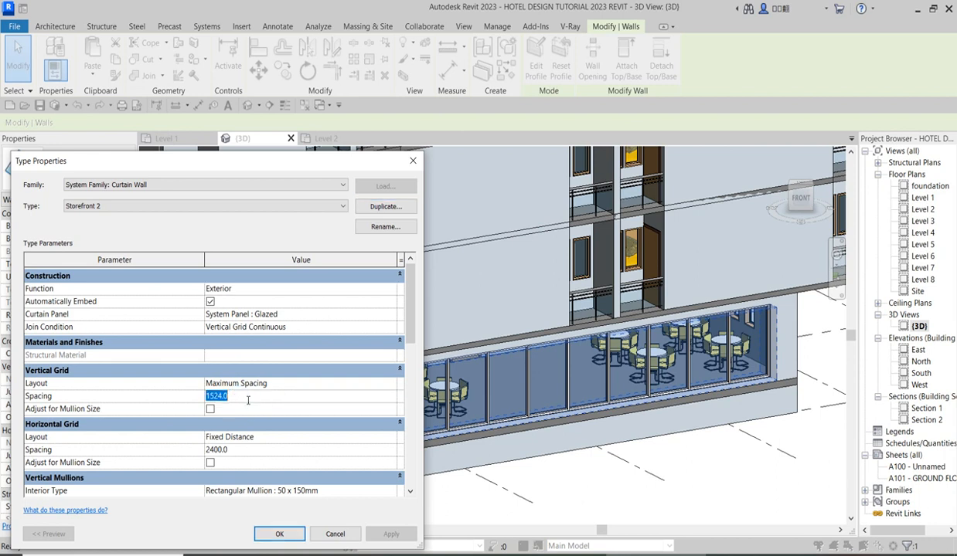
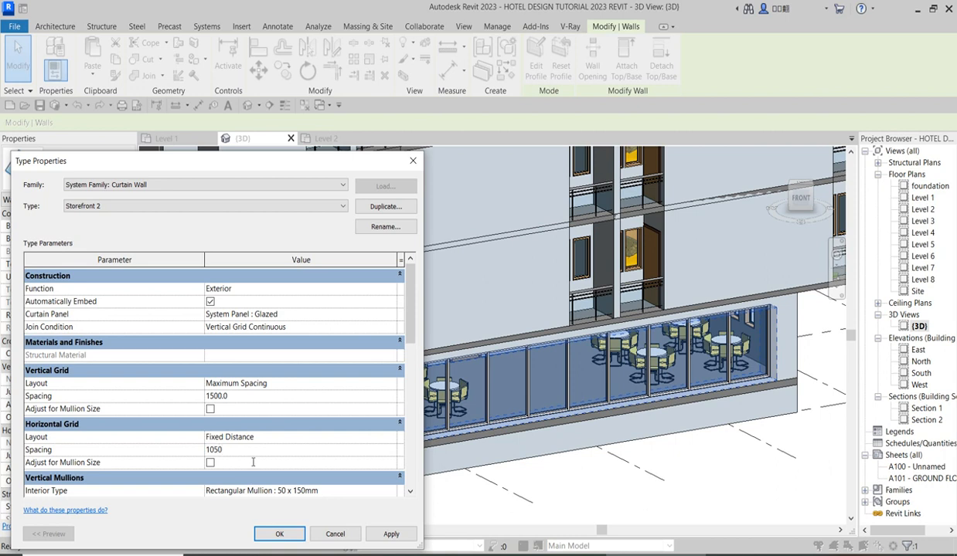
Apply 1500 mm vertical and 1050 mm horizontal grid spacing to the Storefront 2 type and deselect the hall curtain wall.
{"action": "left_click", "coordinate": [392, 535]}
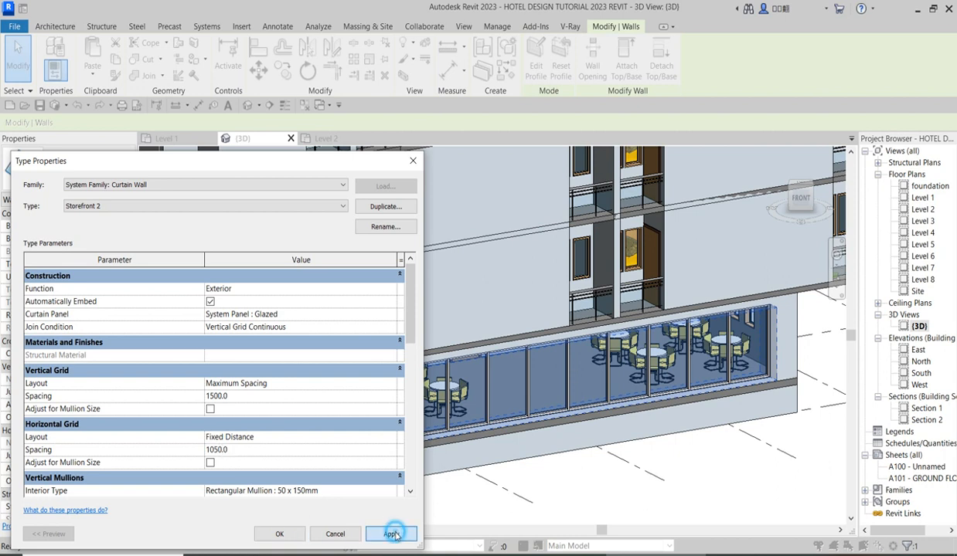
{"action": "left_click", "coordinate": [280, 534]}
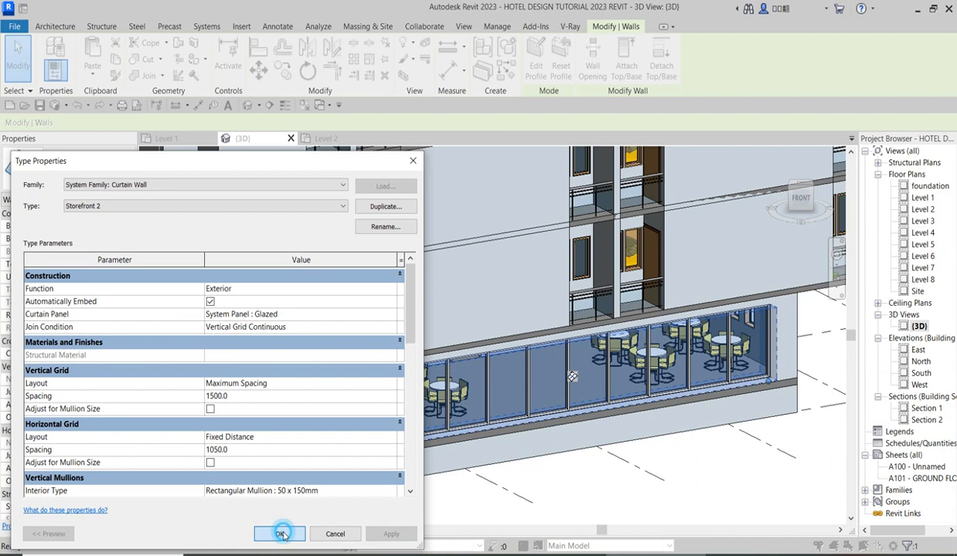
{"action": "left_click", "coordinate": [573, 481]}
Examine the hotel's exterior in 3D, checking the hall glazing and the balcony openings on the upper floors.
{"action": "scroll", "coordinate": [571, 463], "scroll_direction": "down", "scroll_amount": 3}
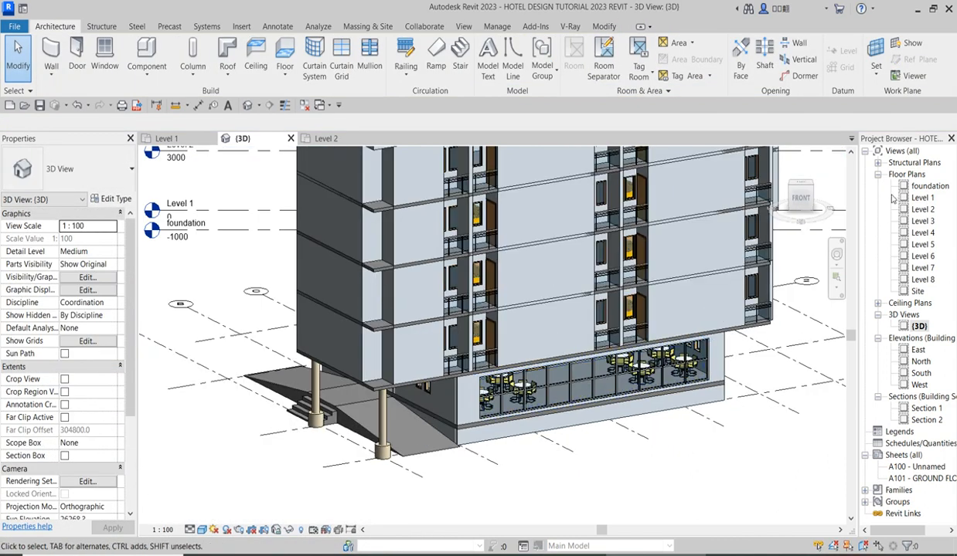
{"action": "left_click_drag", "start_coordinate": [804, 191], "coordinate": [471, 300]}
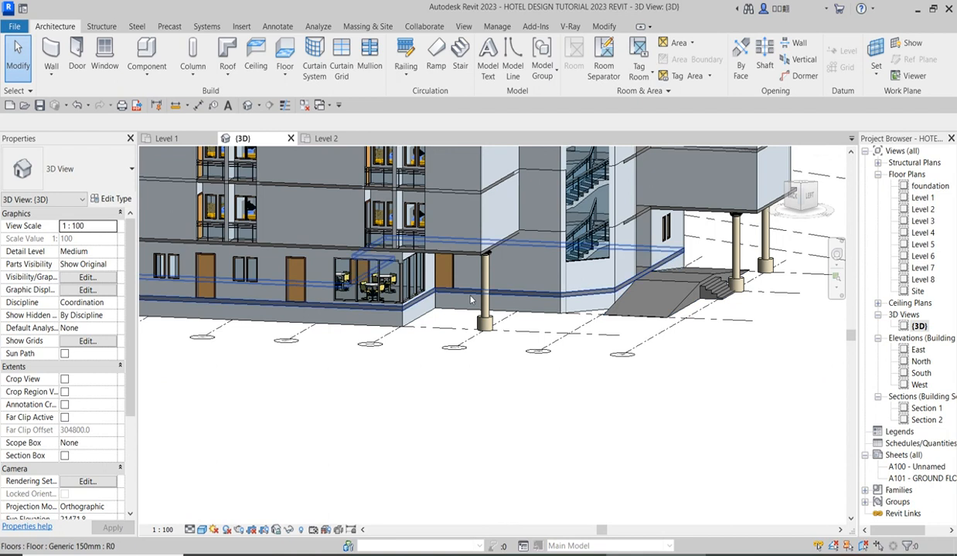
{"action": "left_click", "coordinate": [804, 191]}
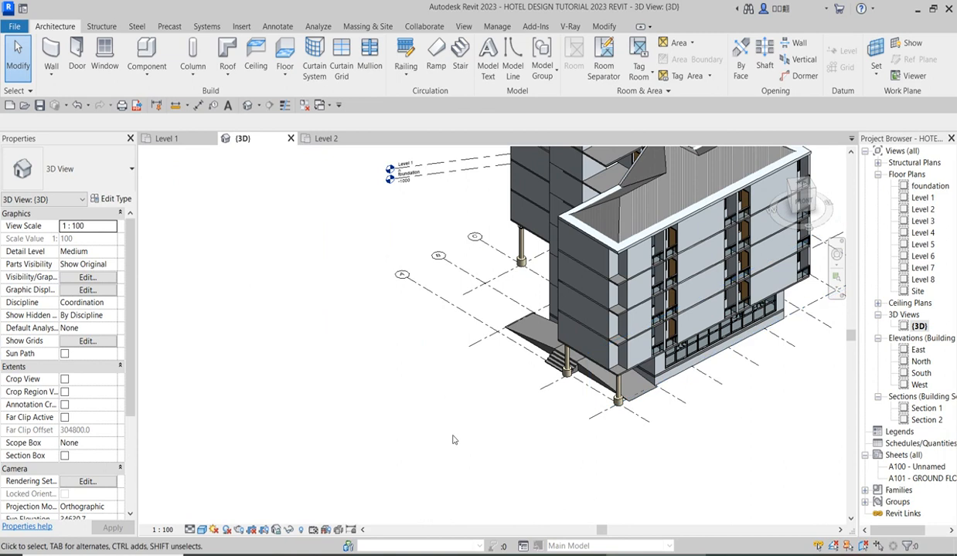
{"action": "scroll", "coordinate": [146, 487], "scroll_direction": "down", "scroll_amount": 2}
{"action": "scroll", "coordinate": [664, 459], "scroll_direction": "up", "scroll_amount": 3}
{"action": "scroll", "coordinate": [263, 428], "scroll_direction": "up", "scroll_amount": 1}
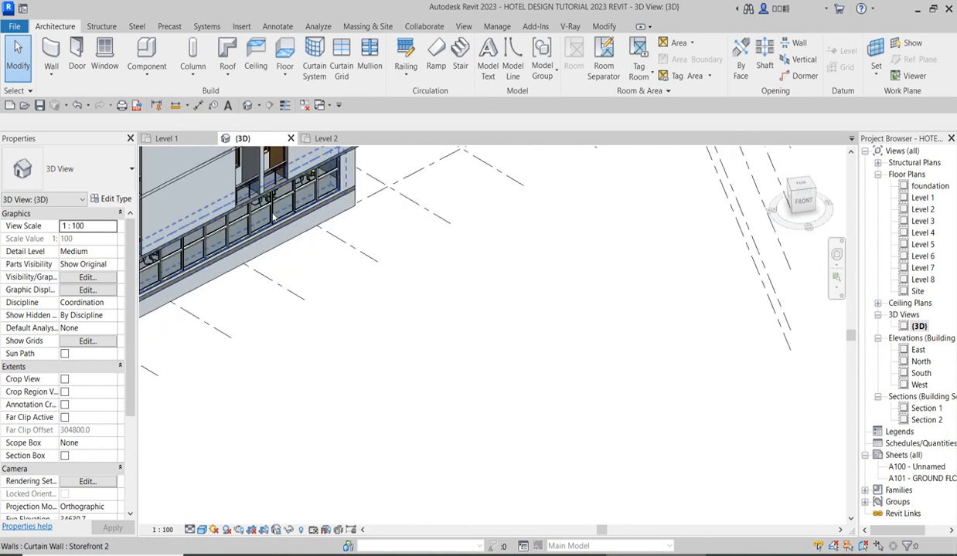
{"action": "scroll", "coordinate": [622, 421], "scroll_direction": "down", "scroll_amount": 2}
{"action": "scroll", "coordinate": [620, 424], "scroll_direction": "up", "scroll_amount": 4}
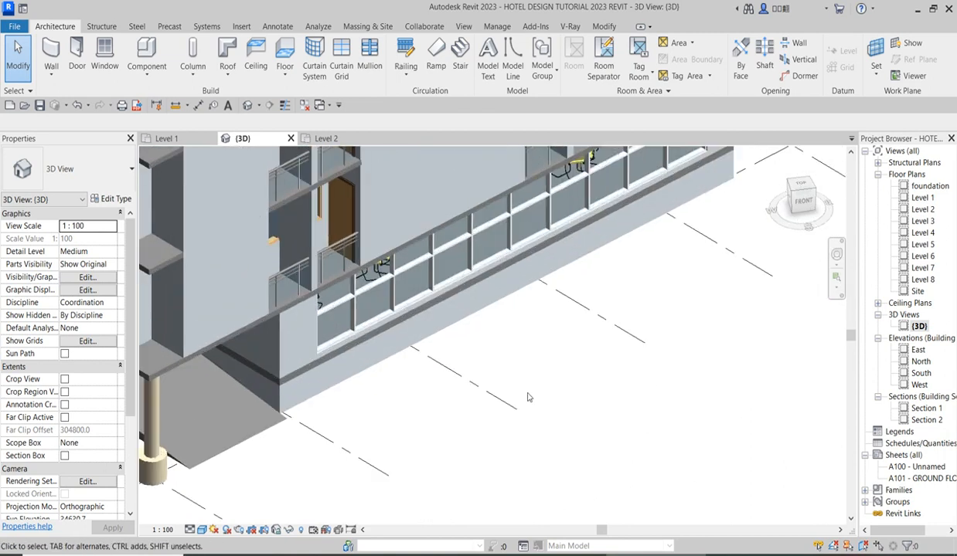
{"action": "scroll", "coordinate": [597, 435], "scroll_direction": "down", "scroll_amount": 5}
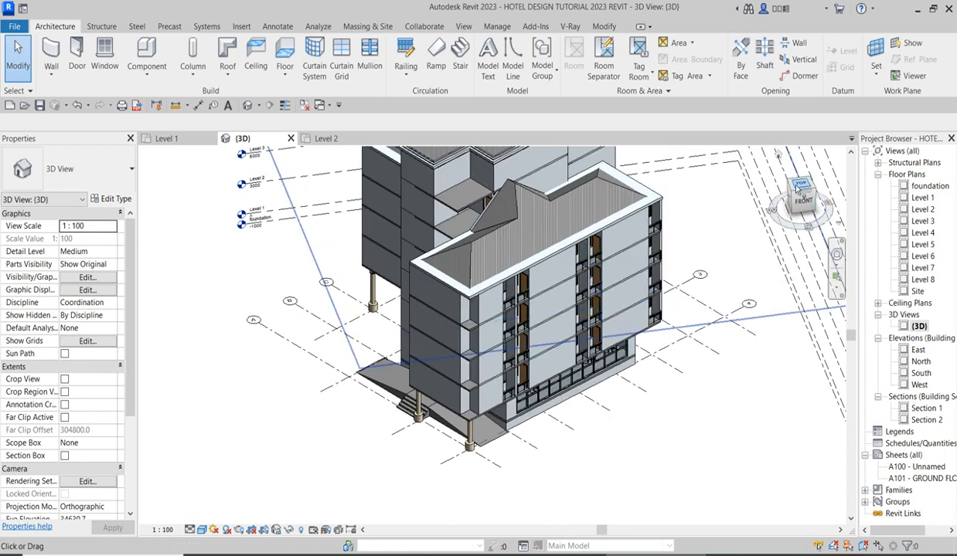
{"action": "scroll", "coordinate": [667, 236], "scroll_direction": "up", "scroll_amount": 5}
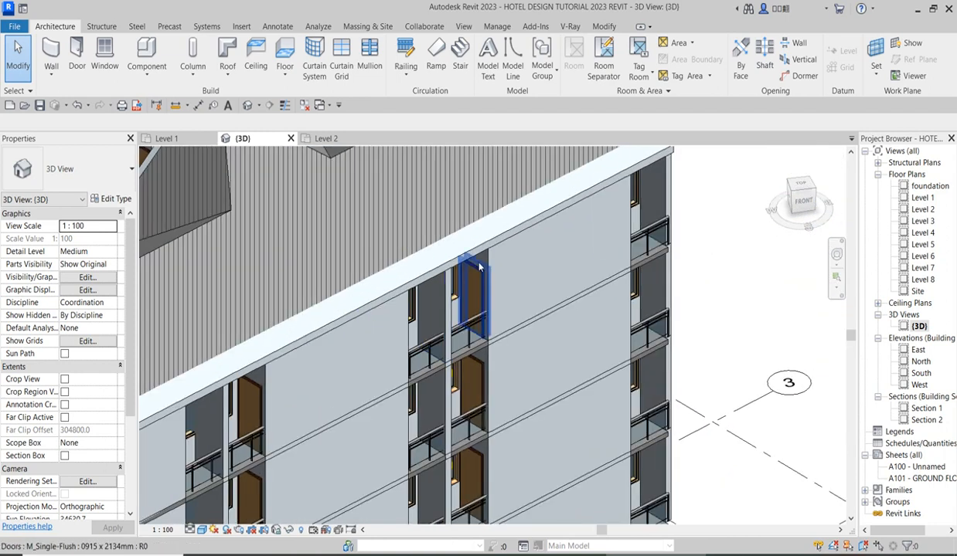
{"action": "scroll", "coordinate": [389, 377], "scroll_direction": "down", "scroll_amount": 3}
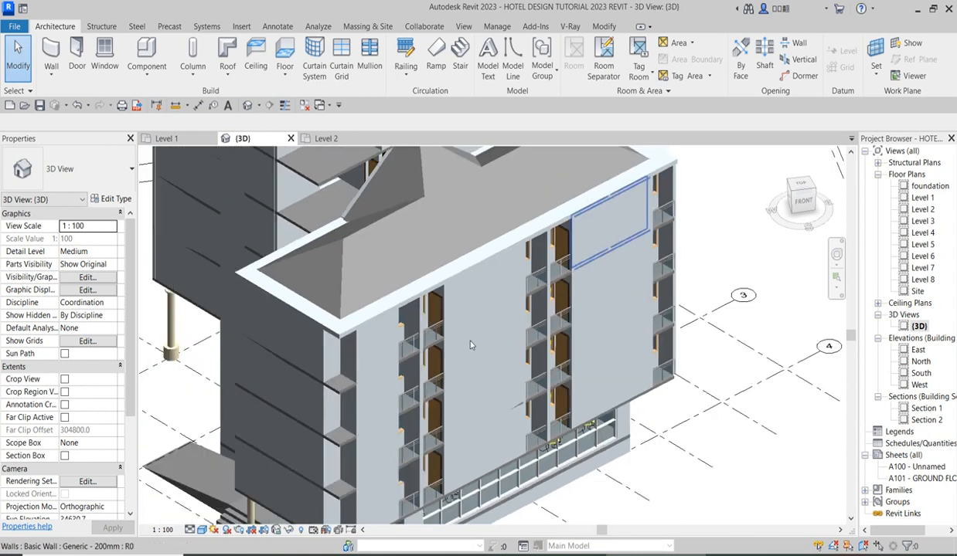
{"action": "scroll", "coordinate": [388, 379], "scroll_direction": "up", "scroll_amount": 3}
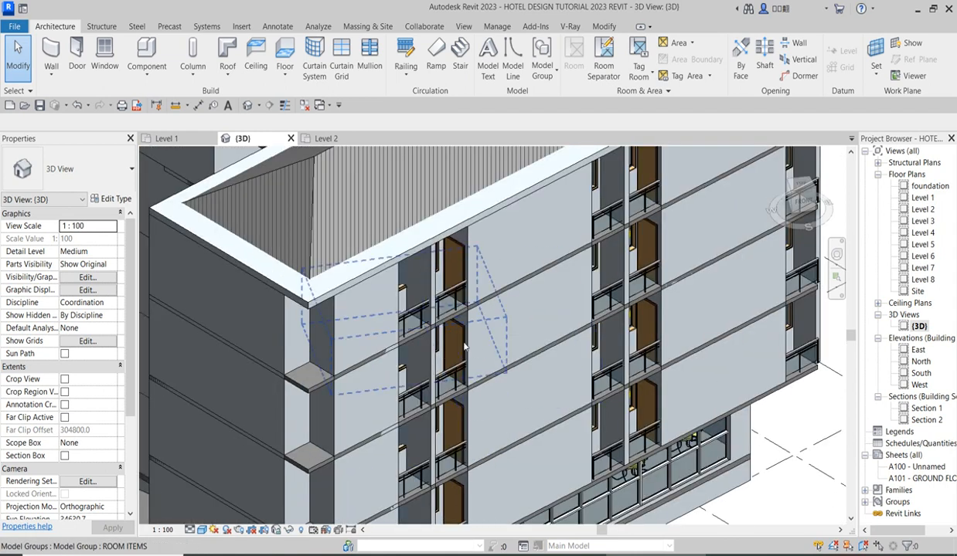
{"action": "scroll", "coordinate": [467, 333], "scroll_direction": "down", "scroll_amount": 5}
{"action": "scroll", "coordinate": [411, 425], "scroll_direction": "up", "scroll_amount": 4}
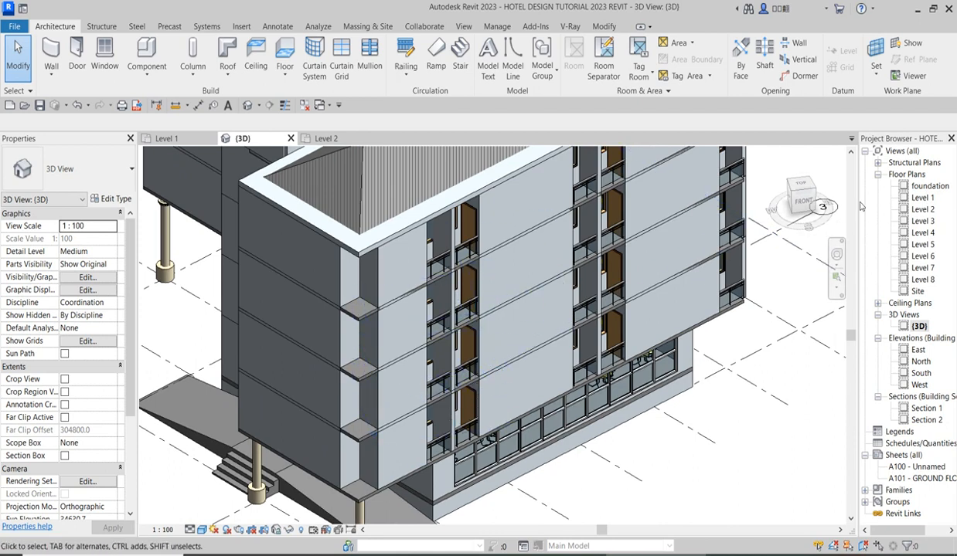
{"action": "scroll", "coordinate": [758, 235], "scroll_direction": "up", "scroll_amount": 5}
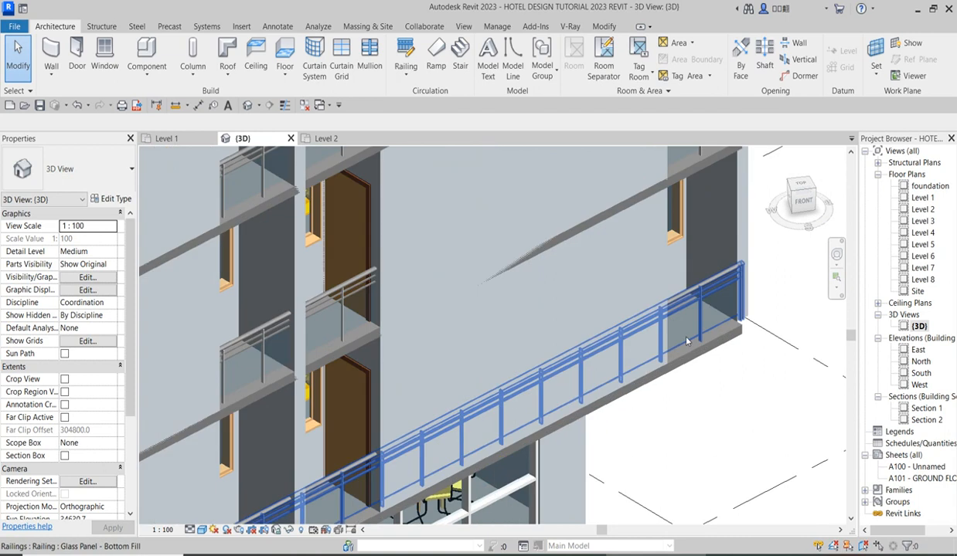
{"action": "scroll", "coordinate": [750, 220], "scroll_direction": "down", "scroll_amount": 5}
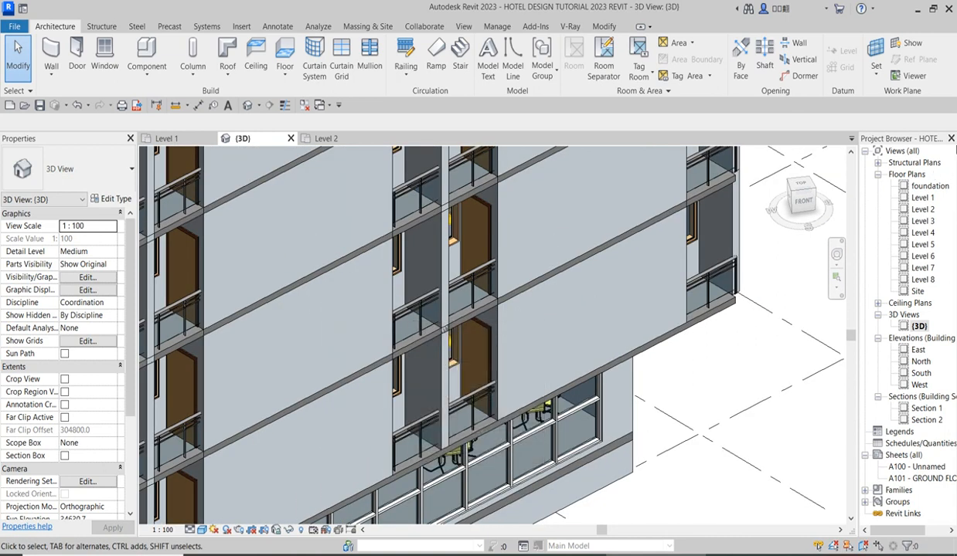
In the Level 2 plan, start a wall matching the front Generic - 200mm wall, with 2200 mm base offset and 800 mm unconnected height.
{"action": "double_click", "coordinate": [922, 210]}
{"action": "scroll", "coordinate": [529, 266], "scroll_direction": "down", "scroll_amount": 2}
{"action": "scroll", "coordinate": [545, 257], "scroll_direction": "down", "scroll_amount": 2}
{"action": "scroll", "coordinate": [444, 518], "scroll_direction": "up", "scroll_amount": 3}
{"action": "scroll", "coordinate": [459, 466], "scroll_direction": "up", "scroll_amount": 2}
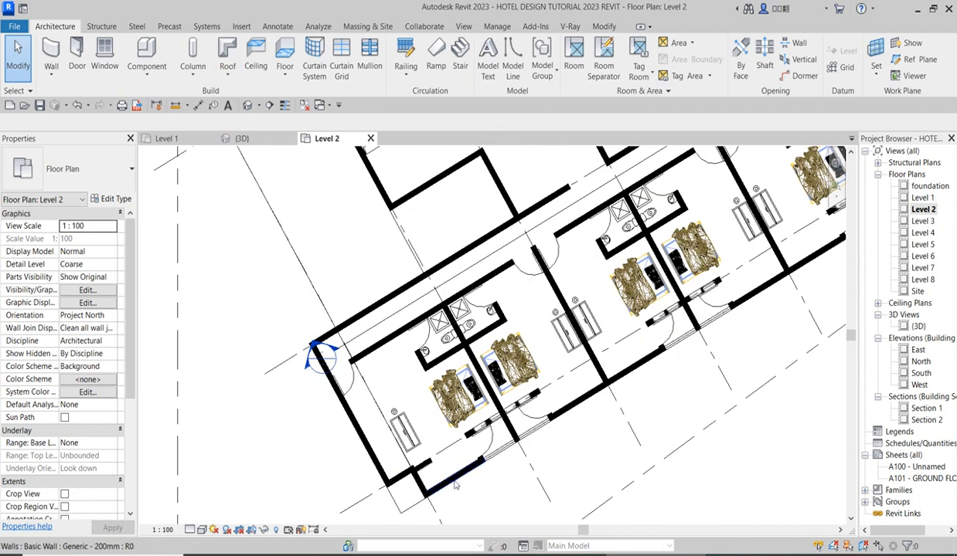
{"action": "left_click", "coordinate": [464, 480]}
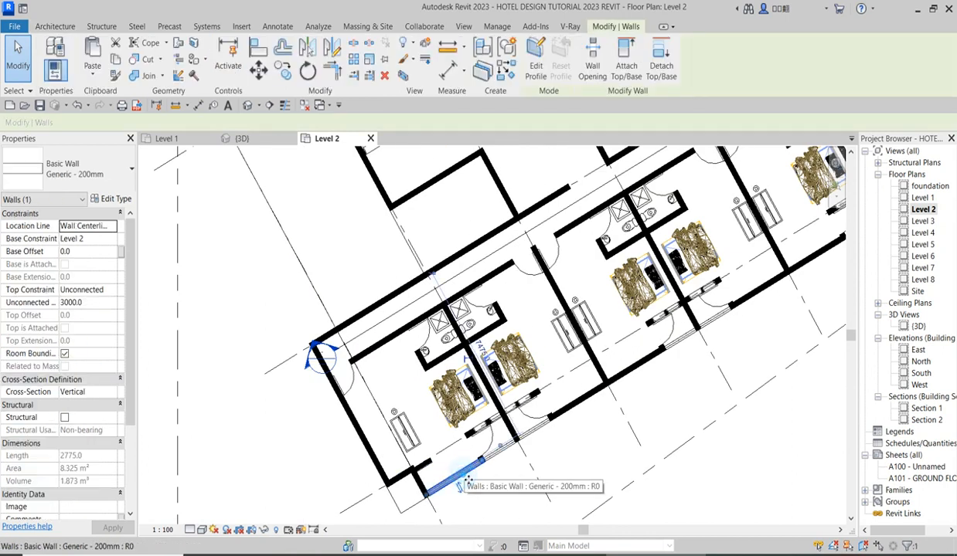
{"action": "left_click", "coordinate": [508, 72]}
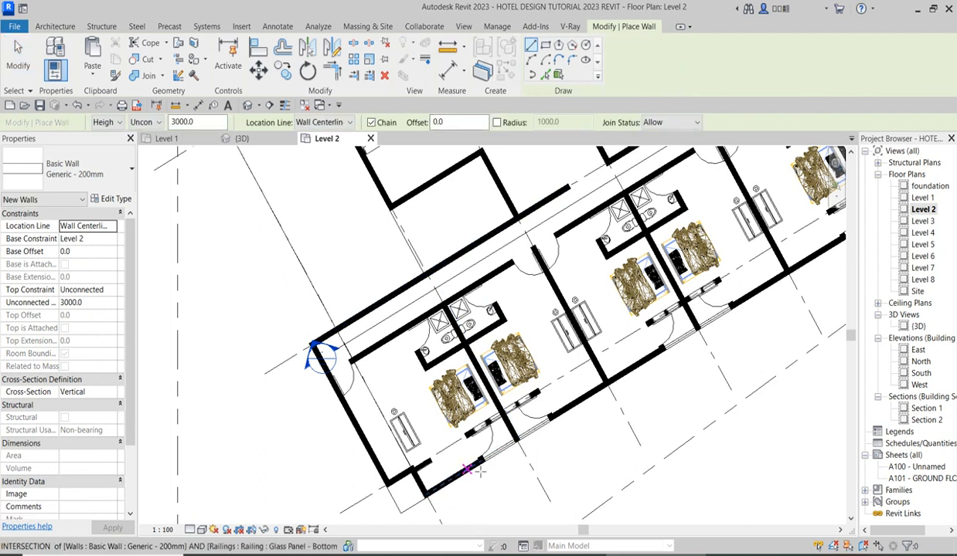
{"action": "scroll", "coordinate": [488, 472], "scroll_direction": "up", "scroll_amount": 3}
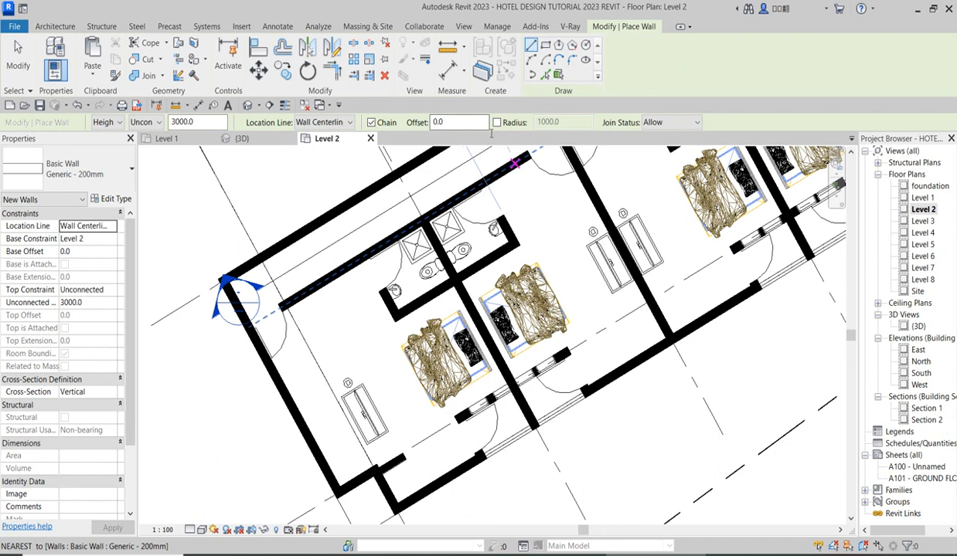
{"action": "left_click", "coordinate": [98, 303]}
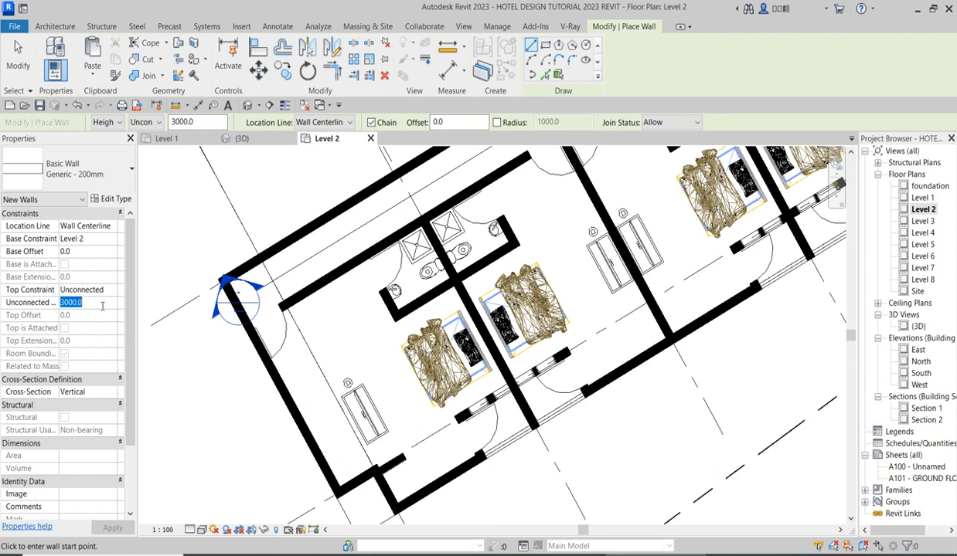
{"action": "type", "text": "60"}
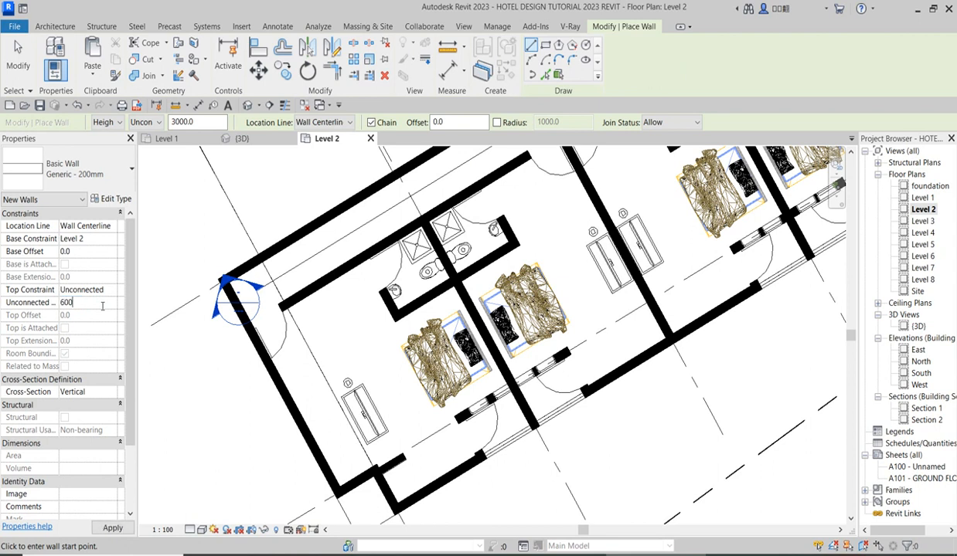
{"action": "left_click", "coordinate": [93, 251]}
{"action": "key", "text": "Return"}
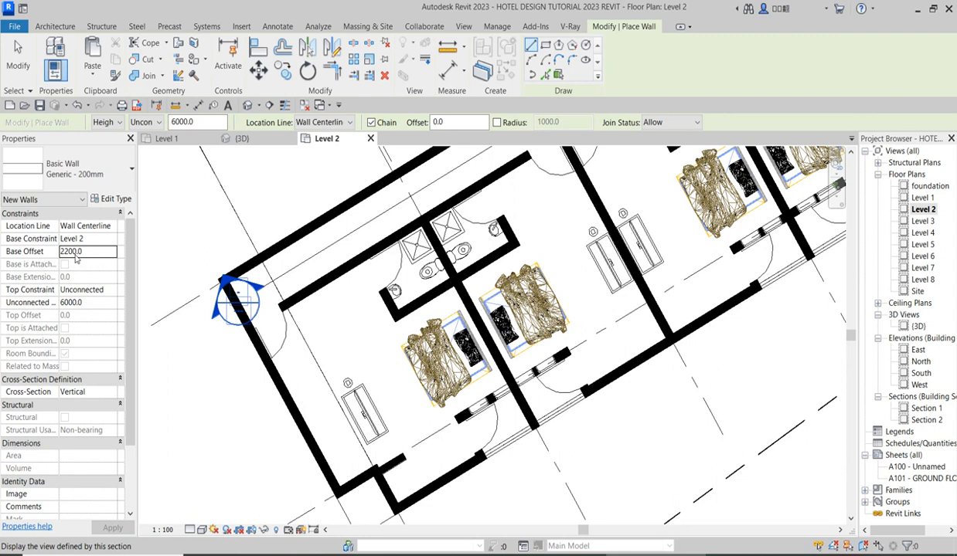
{"action": "left_click", "coordinate": [68, 306]}
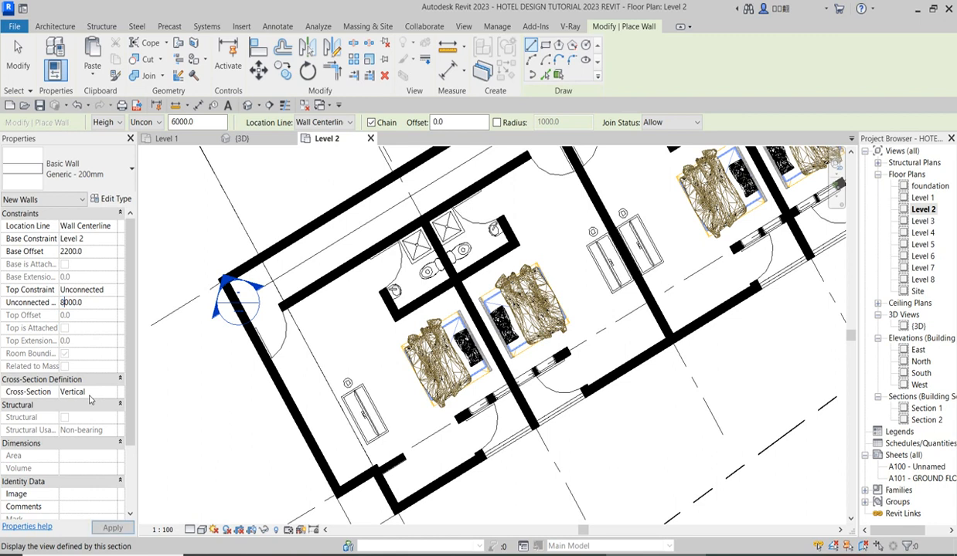
{"action": "double_click", "coordinate": [74, 304]}
{"action": "type", "text": "800"}
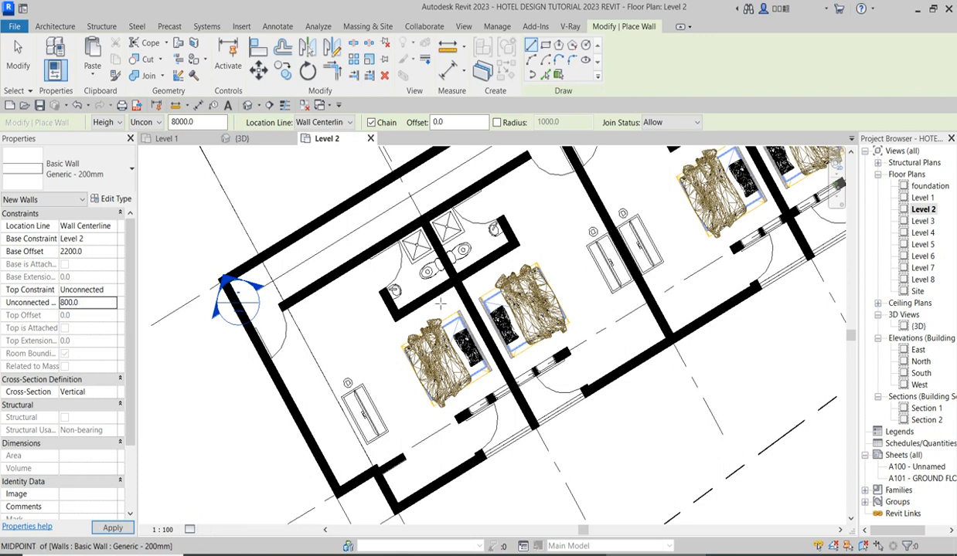
Draw the 800 mm high wall across the front balcony opening between the first two rooms and end the chain.
{"action": "scroll", "coordinate": [485, 471], "scroll_direction": "up", "scroll_amount": 3}
{"action": "left_click", "coordinate": [479, 452]}
{"action": "left_click", "coordinate": [667, 334]}
{"action": "key", "text": "Escape"}
{"action": "right_click", "coordinate": [665, 379]}
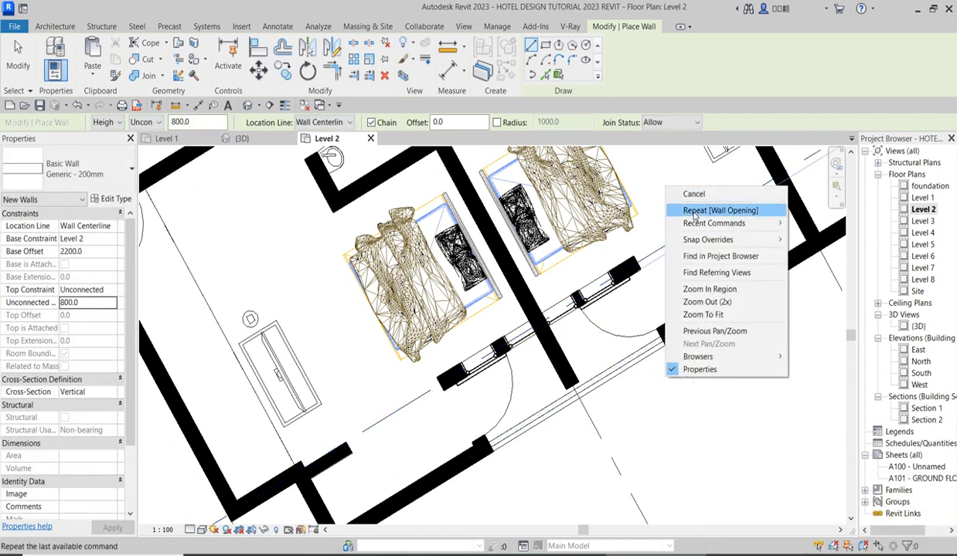
{"action": "left_click", "coordinate": [692, 194]}
Draw another 800 mm high wall across the middle balcony opening of the same room row.
{"action": "scroll", "coordinate": [481, 355], "scroll_direction": "down", "scroll_amount": 2}
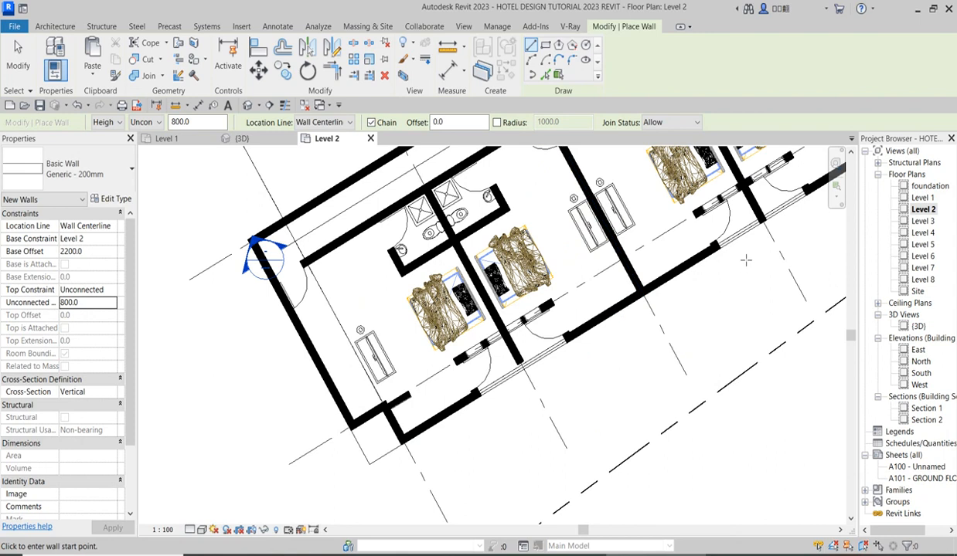
{"action": "scroll", "coordinate": [746, 259], "scroll_direction": "up", "scroll_amount": 2}
{"action": "left_click", "coordinate": [689, 241]}
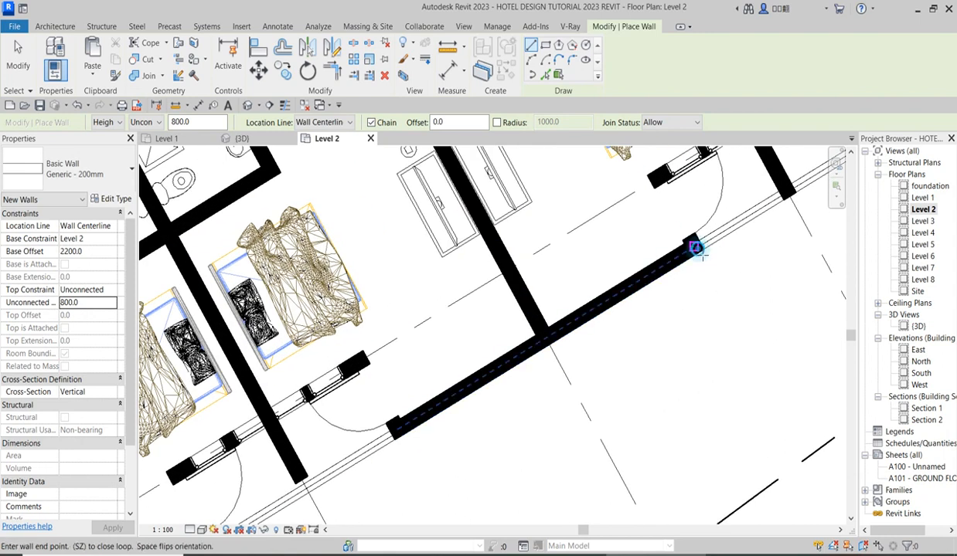
{"action": "scroll", "coordinate": [576, 333], "scroll_direction": "down", "scroll_amount": 2}
{"action": "scroll", "coordinate": [575, 332], "scroll_direction": "down", "scroll_amount": 1}
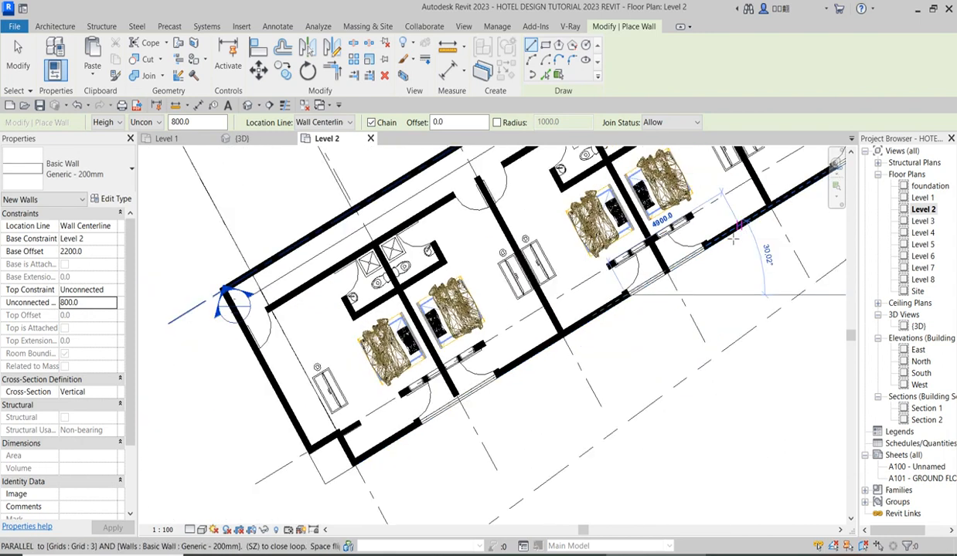
{"action": "left_click", "coordinate": [706, 246]}
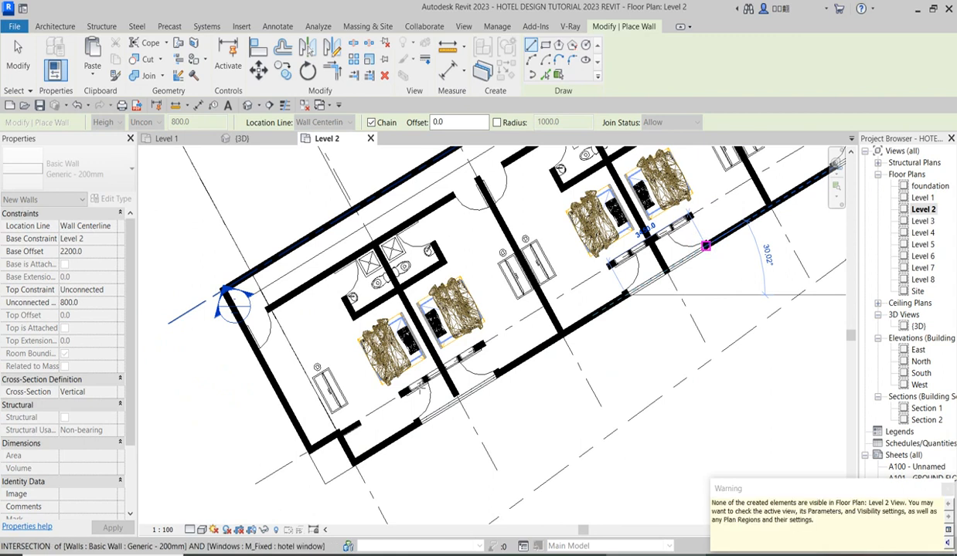
Draw the same 800 mm high wall across the last balcony opening, up to the end wall of the room row.
{"action": "scroll", "coordinate": [455, 366], "scroll_direction": "down", "scroll_amount": 2}
{"action": "scroll", "coordinate": [640, 280], "scroll_direction": "up", "scroll_amount": 4}
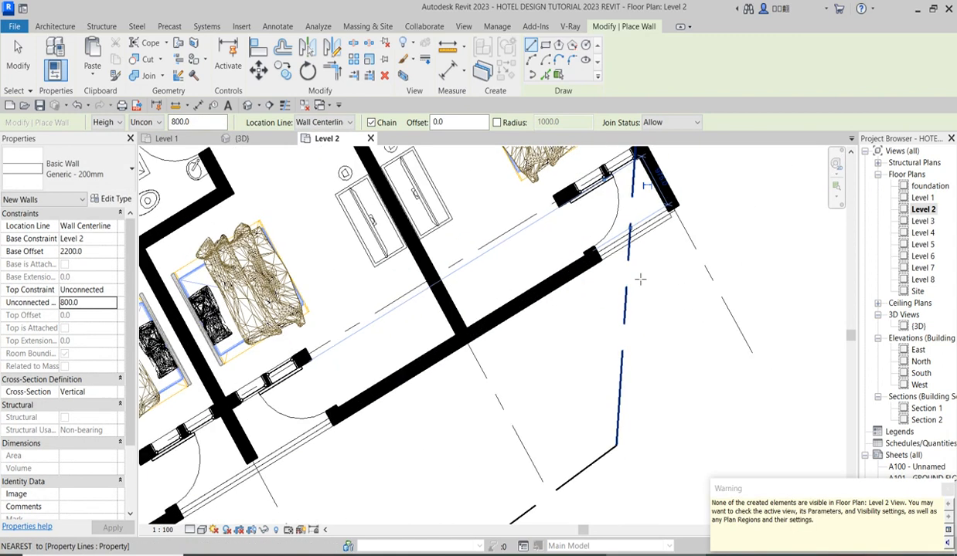
{"action": "left_click", "coordinate": [604, 258]}
{"action": "scroll", "coordinate": [674, 209], "scroll_direction": "down", "scroll_amount": 1}
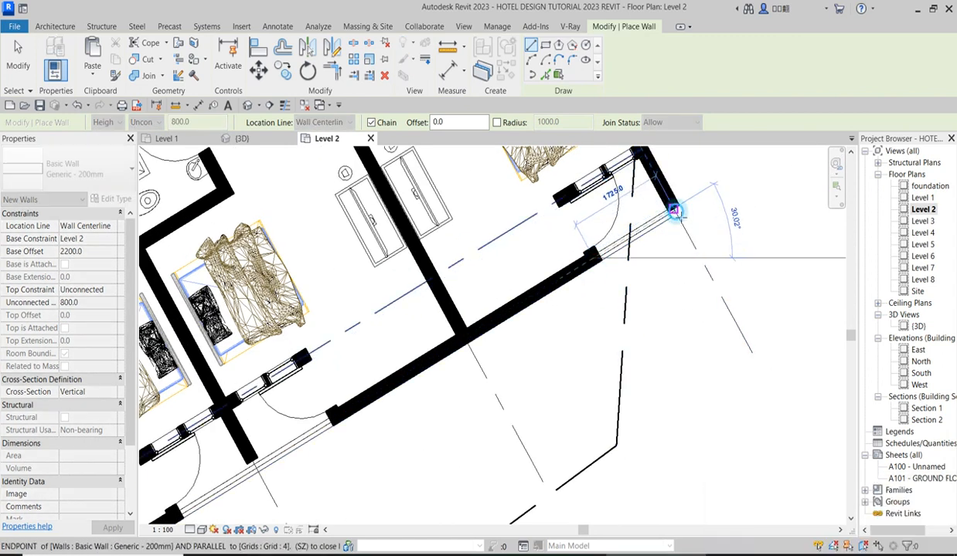
{"action": "left_click", "coordinate": [669, 207]}
Draw the same 800 mm high wall across the first balcony opening of the opposite room wing, near grid C.
{"action": "scroll", "coordinate": [679, 309], "scroll_direction": "down", "scroll_amount": 3}
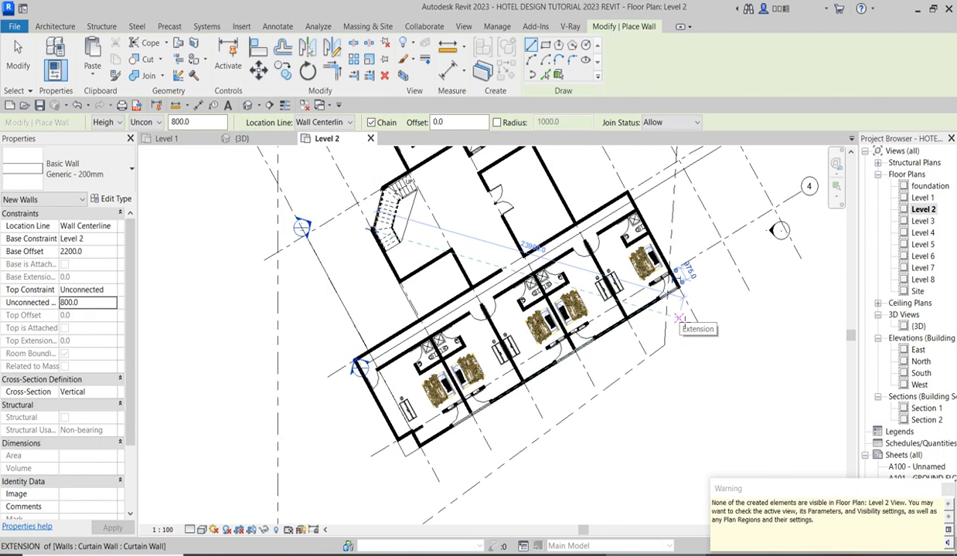
{"action": "scroll", "coordinate": [701, 363], "scroll_direction": "down", "scroll_amount": 2}
{"action": "scroll", "coordinate": [559, 224], "scroll_direction": "up", "scroll_amount": 4}
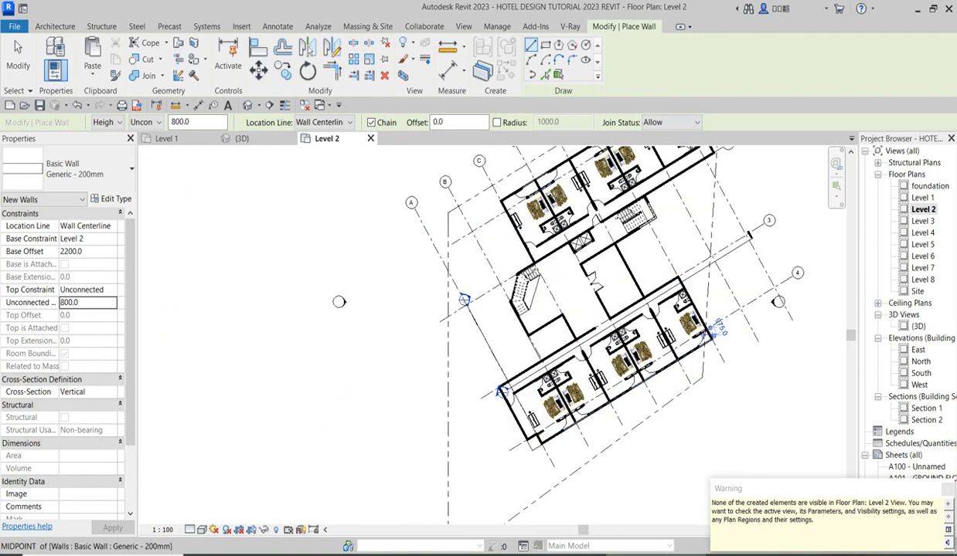
{"action": "scroll", "coordinate": [480, 204], "scroll_direction": "up", "scroll_amount": 3}
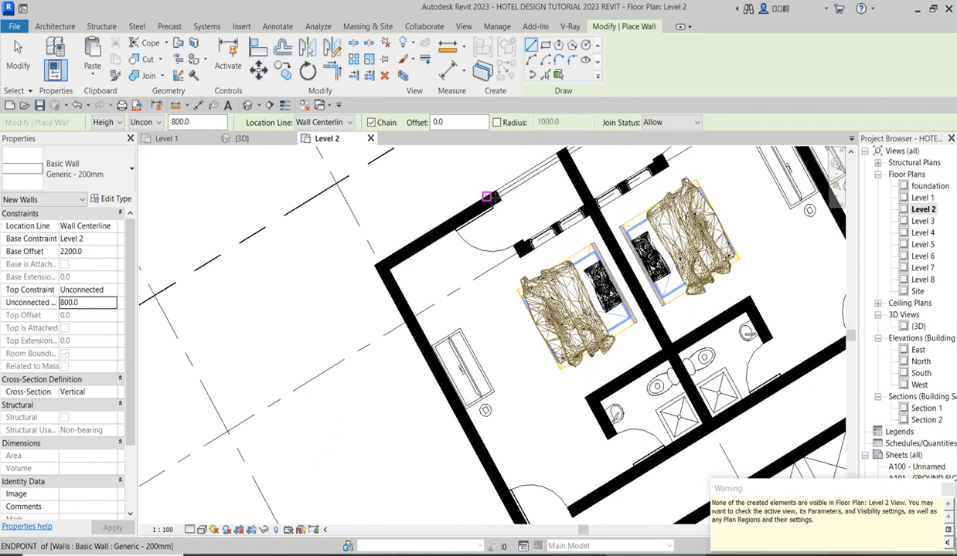
{"action": "left_click", "coordinate": [493, 199]}
{"action": "scroll", "coordinate": [465, 264], "scroll_direction": "down", "scroll_amount": 3}
{"action": "scroll", "coordinate": [518, 210], "scroll_direction": "up", "scroll_amount": 4}
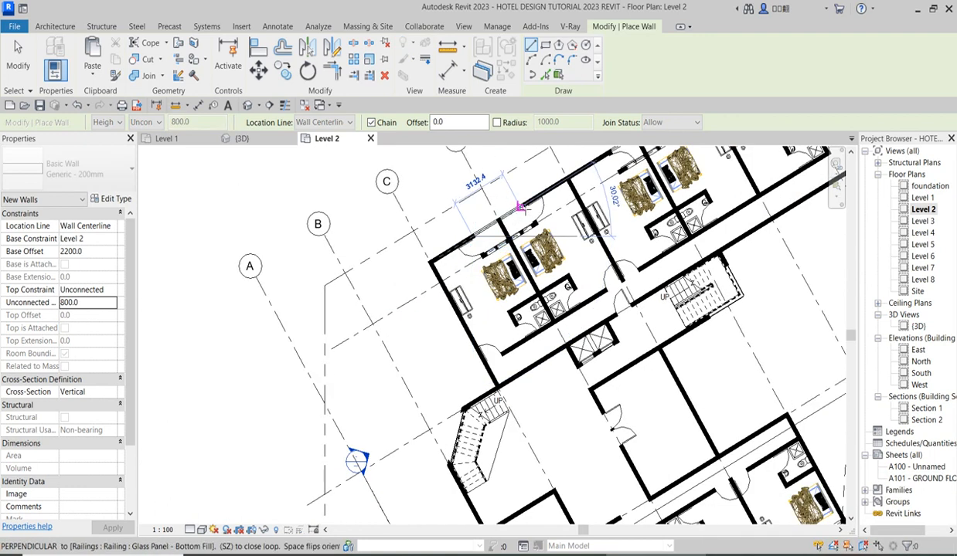
{"action": "left_click", "coordinate": [532, 204]}
{"action": "scroll", "coordinate": [532, 204], "scroll_direction": "down", "scroll_amount": 4}
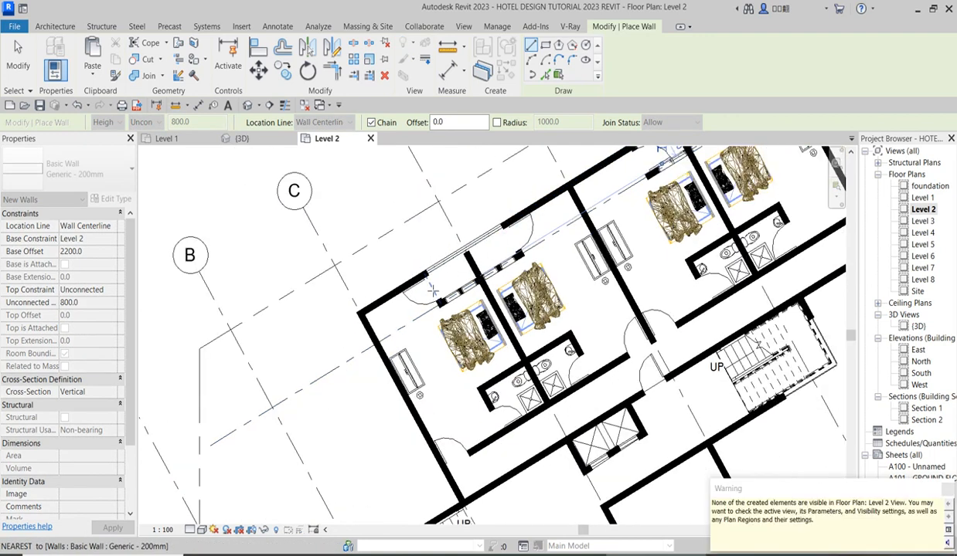
Draw the same 800 mm high wall across the middle balcony opening of the opposite room wing.
{"action": "scroll", "coordinate": [514, 231], "scroll_direction": "up", "scroll_amount": 5}
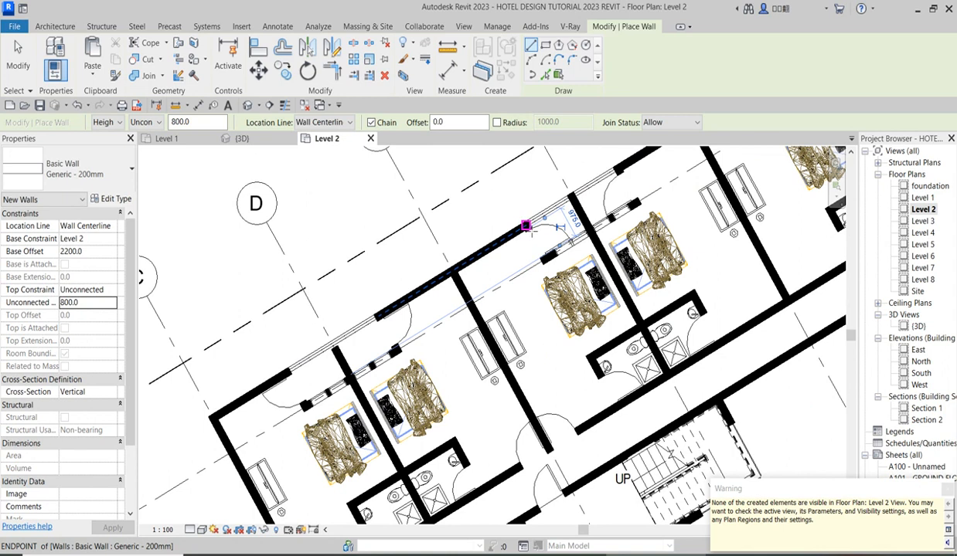
{"action": "left_click", "coordinate": [528, 225]}
{"action": "left_click", "coordinate": [616, 165]}
{"action": "scroll", "coordinate": [615, 165], "scroll_direction": "down", "scroll_amount": 4}
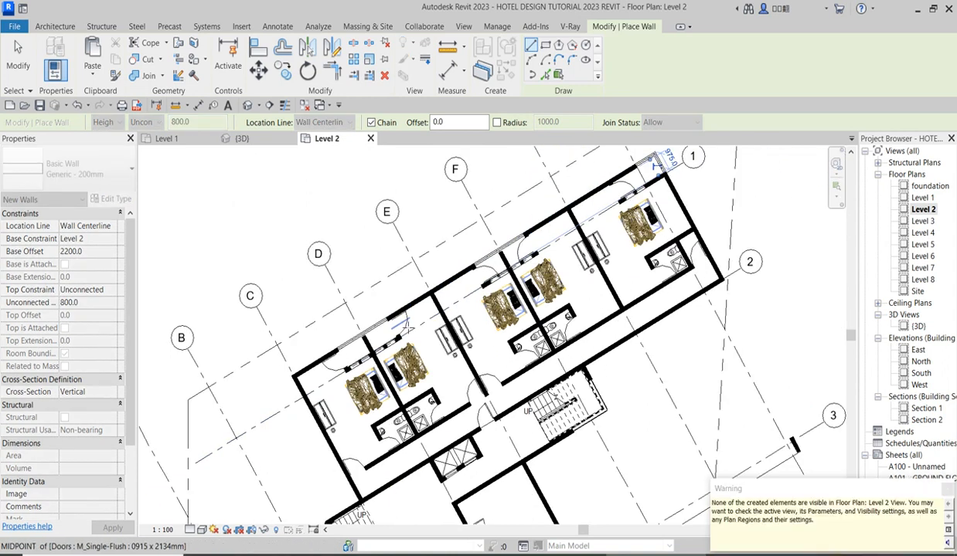
Draw the 800 mm high wall around the last corner balcony opening near grid 1, up to the end wall, and end the chain.
{"action": "scroll", "coordinate": [595, 209], "scroll_direction": "up", "scroll_amount": 5}
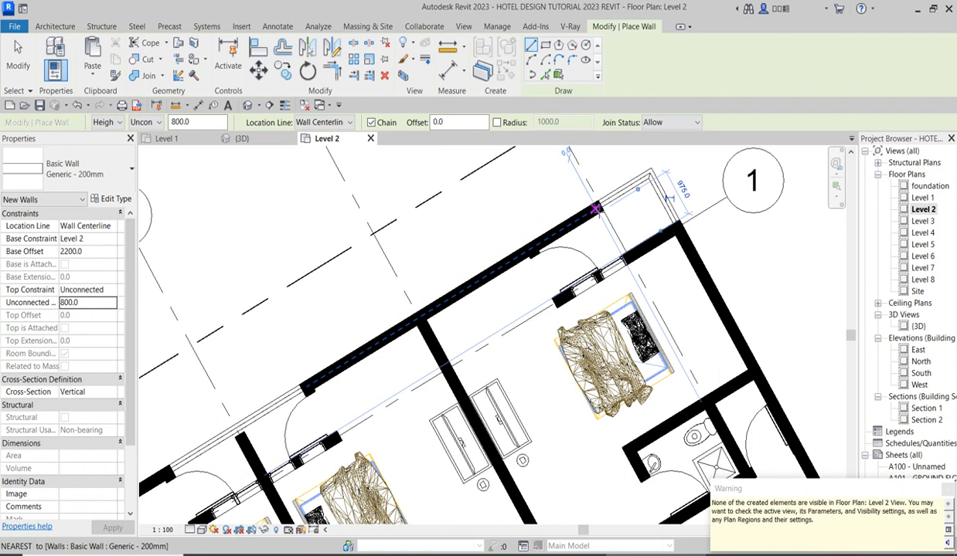
{"action": "left_click", "coordinate": [595, 208]}
{"action": "left_click", "coordinate": [650, 176]}
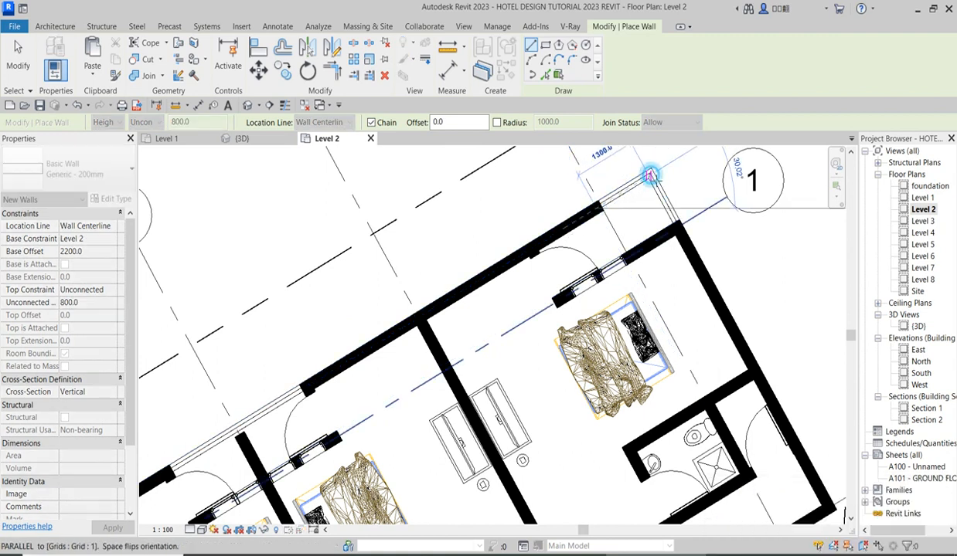
{"action": "left_click", "coordinate": [677, 227]}
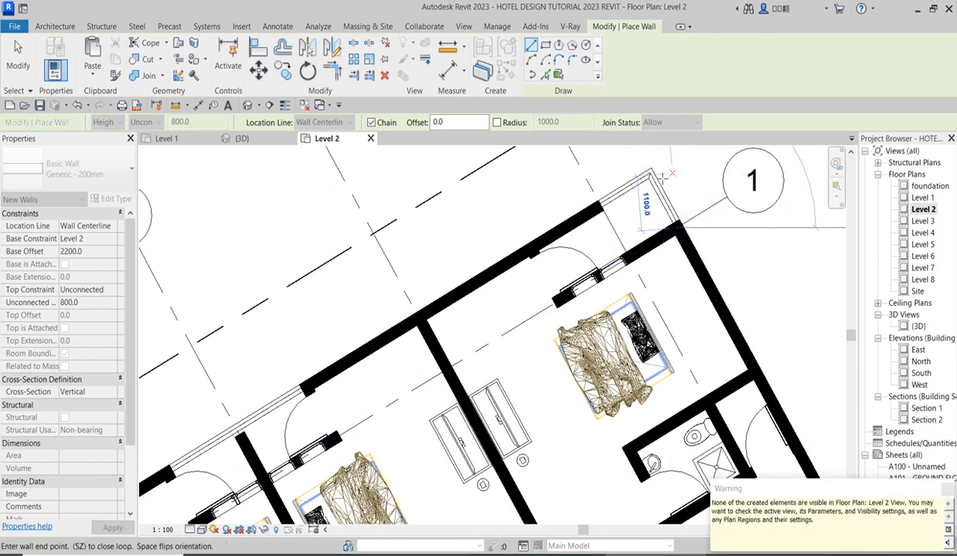
{"action": "left_click", "coordinate": [651, 147]}
{"action": "right_click", "coordinate": [673, 163]}
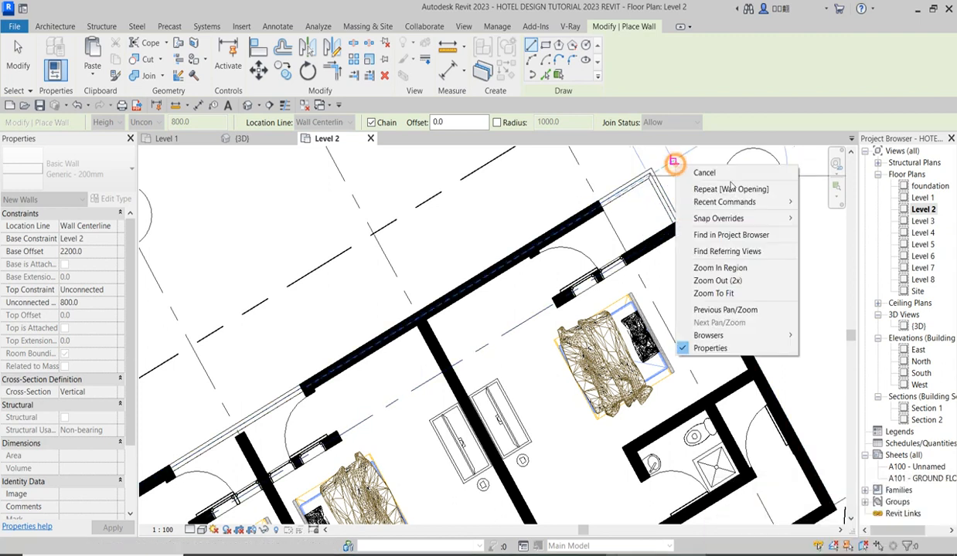
{"action": "left_click", "coordinate": [704, 173]}
In the 3D view, select the three 800 mm high walls above the Level 2 balcony openings on the front facade.
{"action": "scroll", "coordinate": [705, 355], "scroll_direction": "down", "scroll_amount": 6}
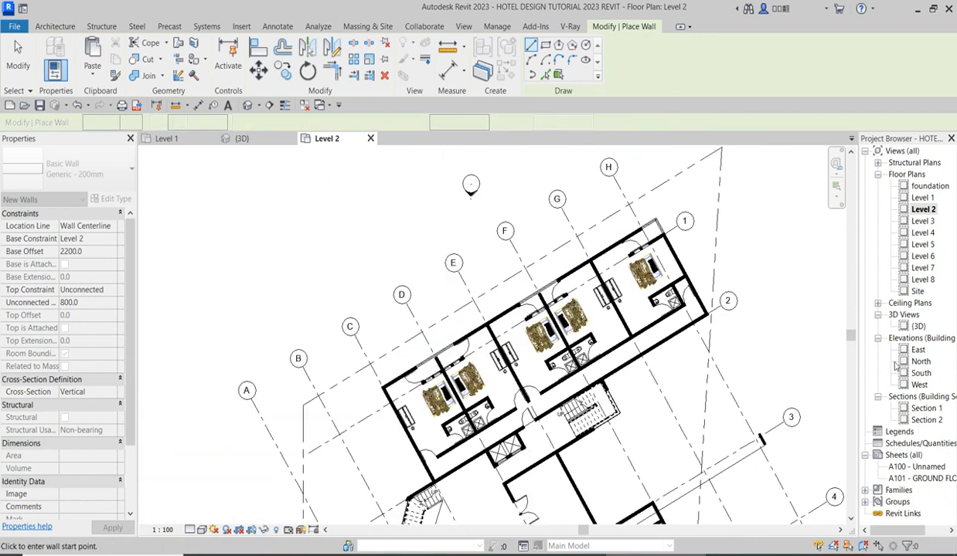
{"action": "scroll", "coordinate": [620, 291], "scroll_direction": "down", "scroll_amount": 2}
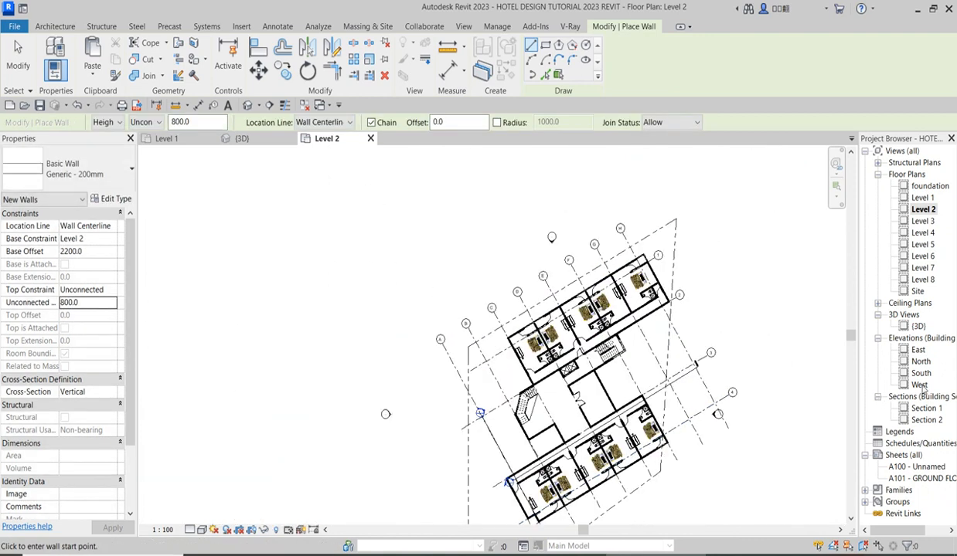
{"action": "double_click", "coordinate": [918, 326]}
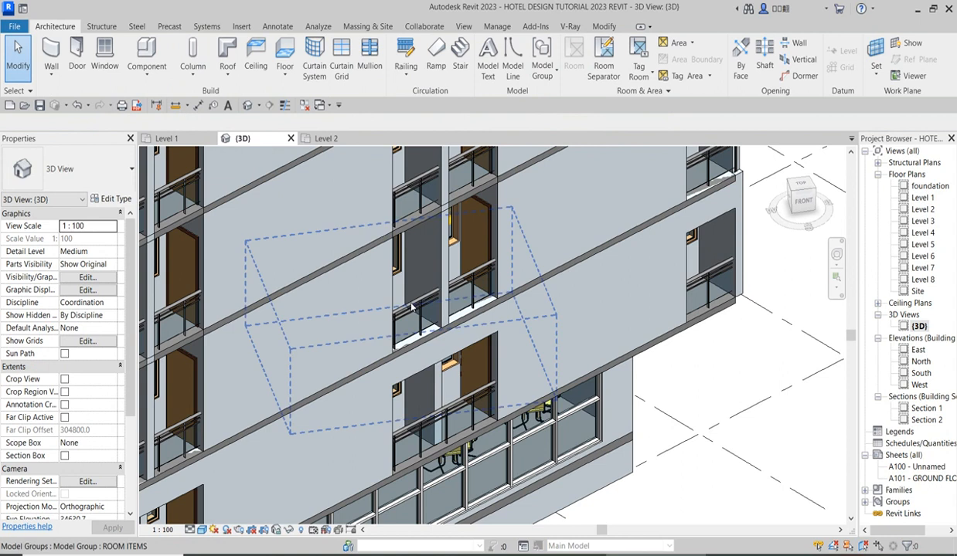
{"action": "scroll", "coordinate": [435, 344], "scroll_direction": "up", "scroll_amount": 1}
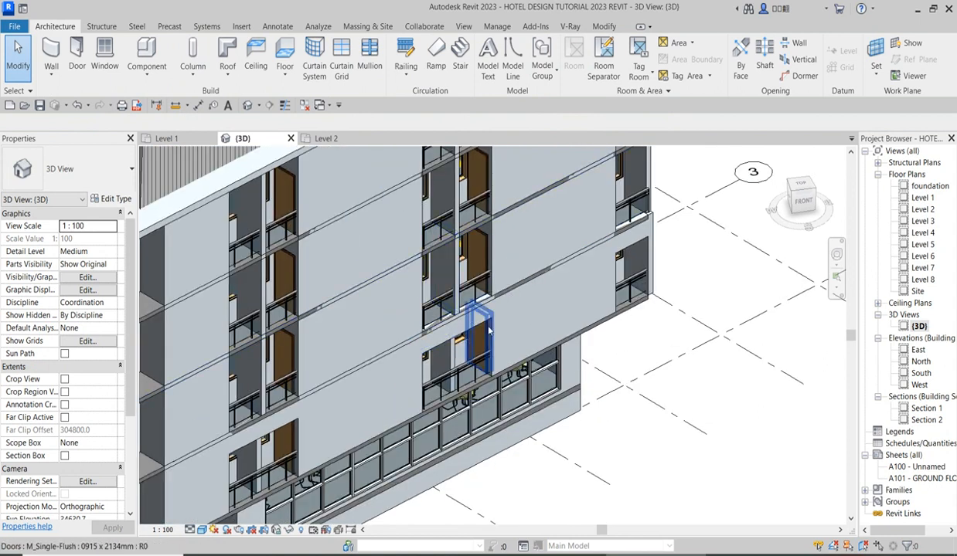
{"action": "scroll", "coordinate": [499, 323], "scroll_direction": "down", "scroll_amount": 2}
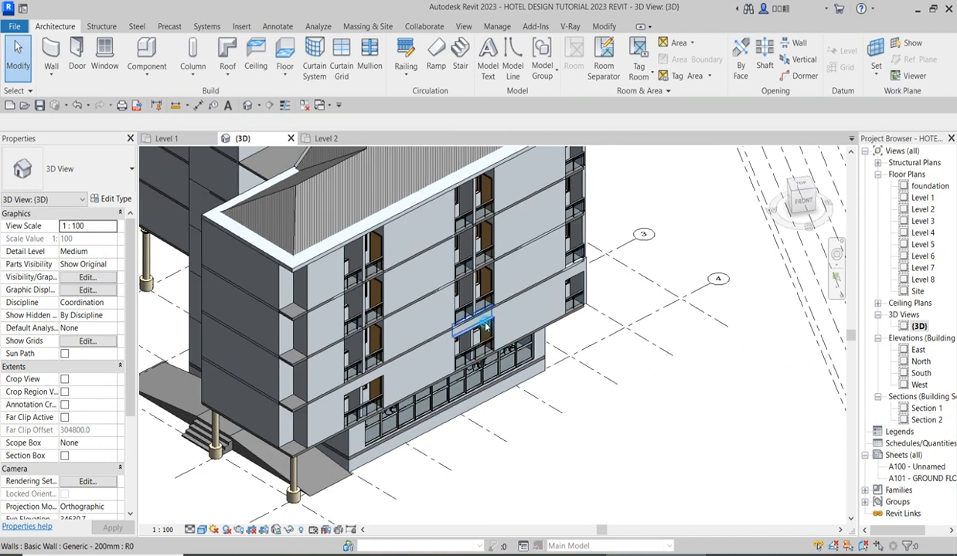
{"action": "left_click", "coordinate": [469, 318]}
{"action": "left_click", "coordinate": [370, 386], "text": "ctrl"}
{"action": "left_click", "coordinate": [573, 268], "text": "ctrl"}
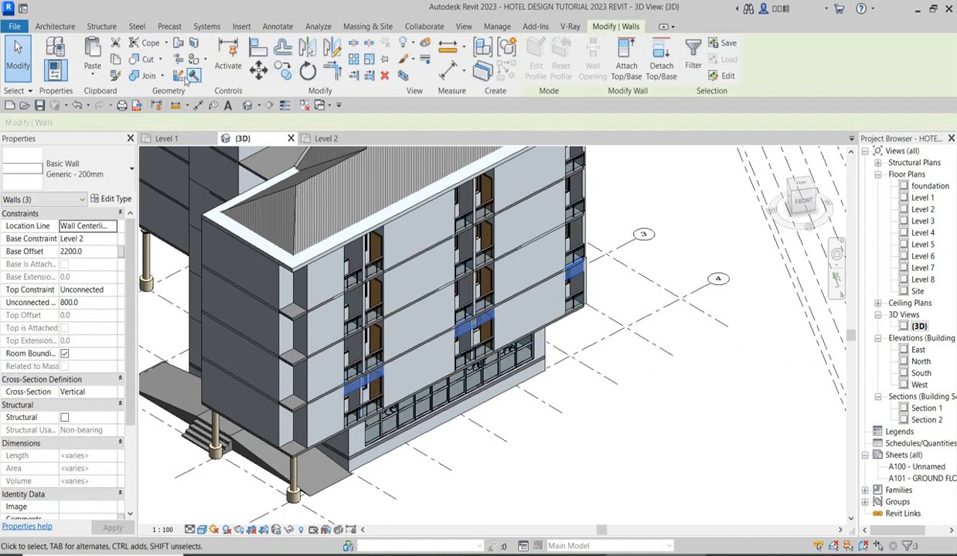
Copy the three selected walls, paste them aligned to Level 3, Level 4 and Level 5, and clear the selection.
{"action": "left_click", "coordinate": [115, 60]}
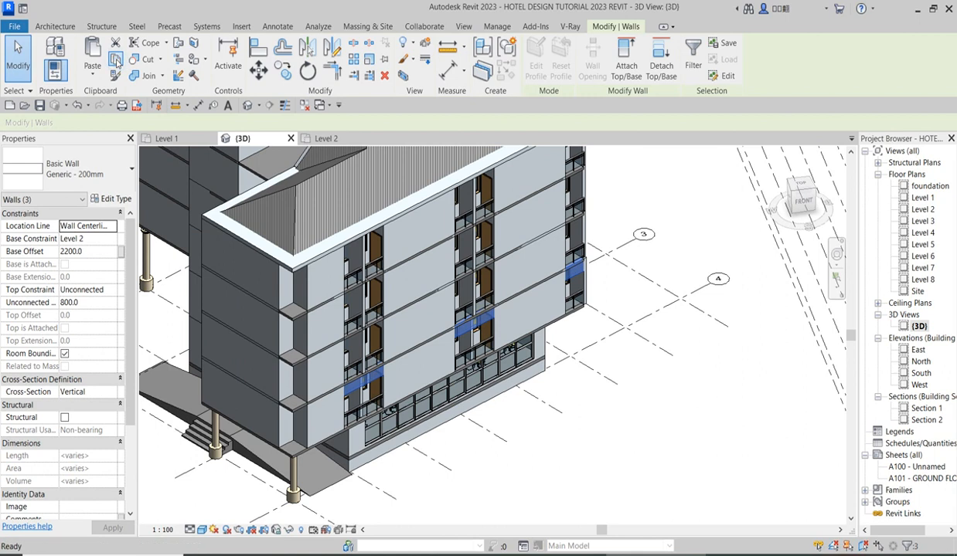
{"action": "left_click", "coordinate": [92, 74]}
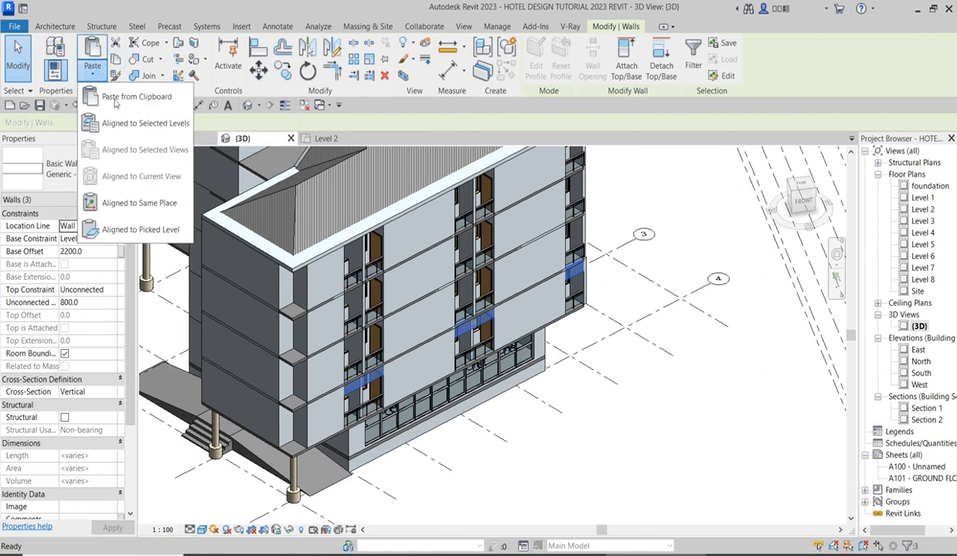
{"action": "left_click", "coordinate": [153, 124]}
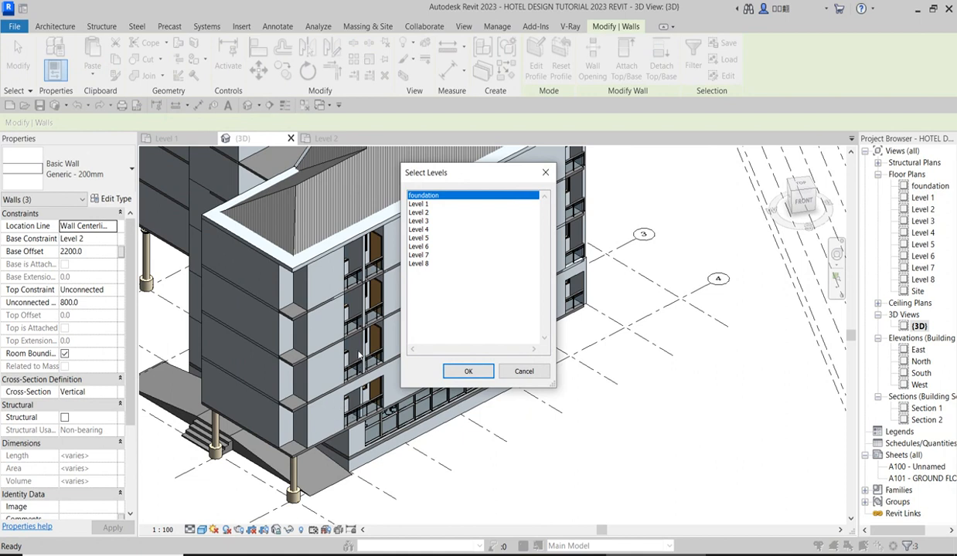
{"action": "left_click", "coordinate": [424, 222]}
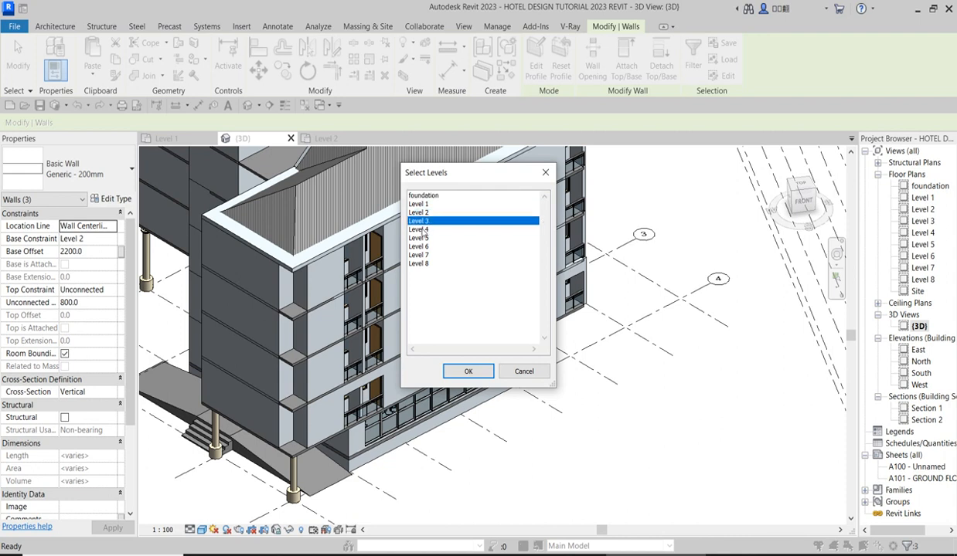
{"action": "left_click", "coordinate": [423, 230], "text": "ctrl"}
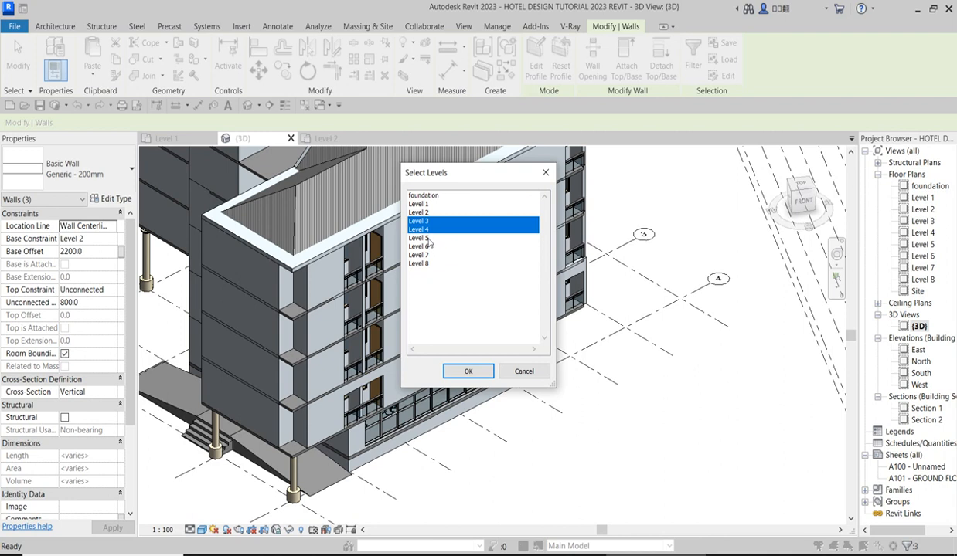
{"action": "left_click", "coordinate": [421, 238], "text": "ctrl"}
{"action": "left_click", "coordinate": [467, 372]}
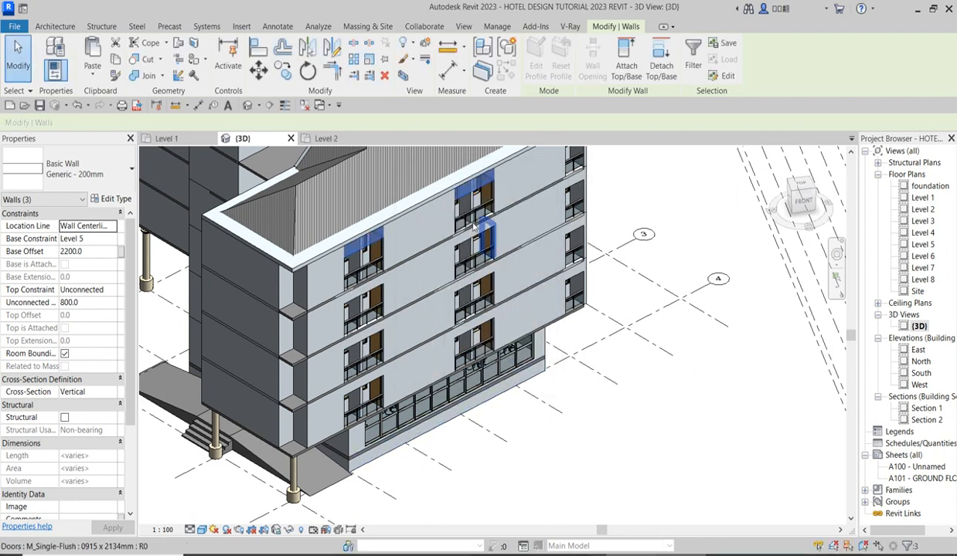
{"action": "scroll", "coordinate": [580, 252], "scroll_direction": "down", "scroll_amount": 2}
{"action": "scroll", "coordinate": [584, 190], "scroll_direction": "up", "scroll_amount": 2}
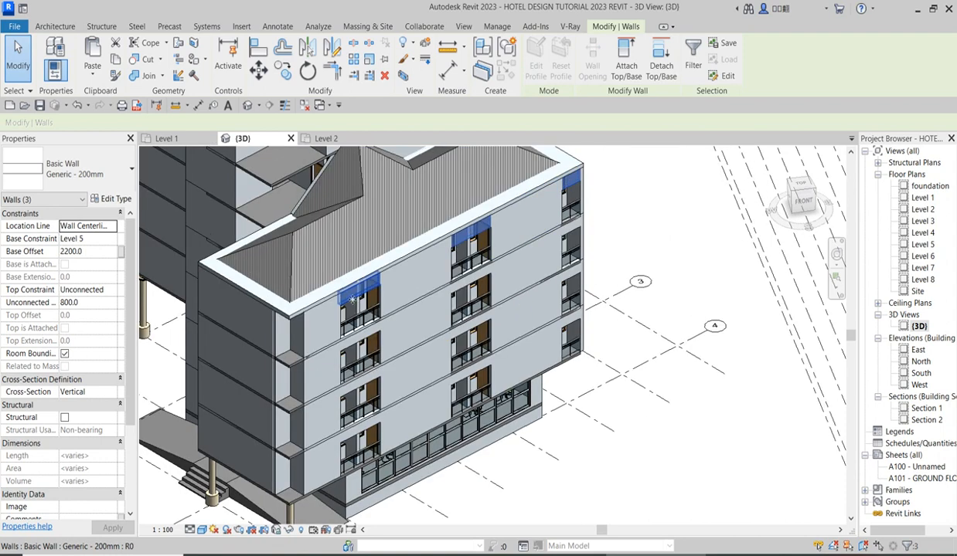
{"action": "left_click", "coordinate": [698, 241]}
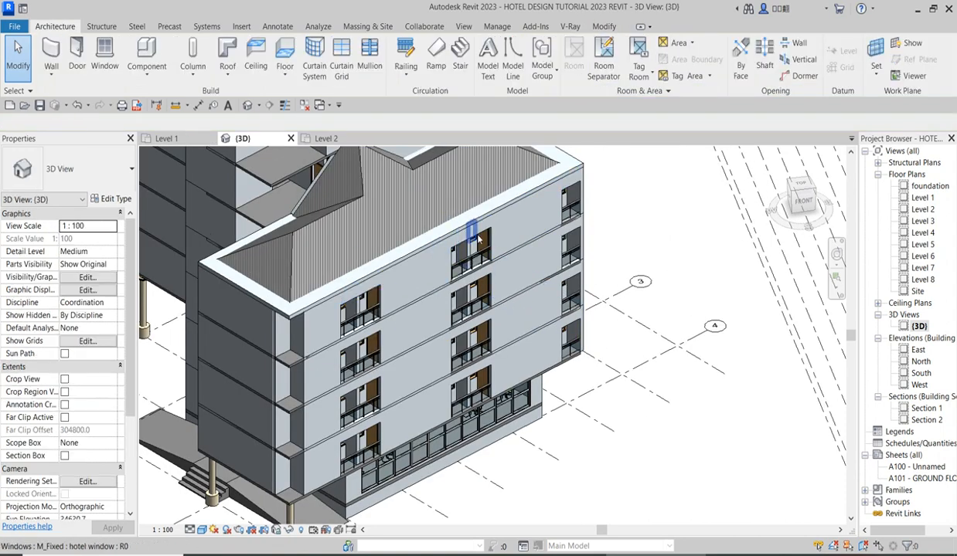
Turn the 3D view to the rear facade and select the 800 mm high Level 2 walls above the middle and far corner balconies.
{"action": "left_click", "coordinate": [791, 190]}
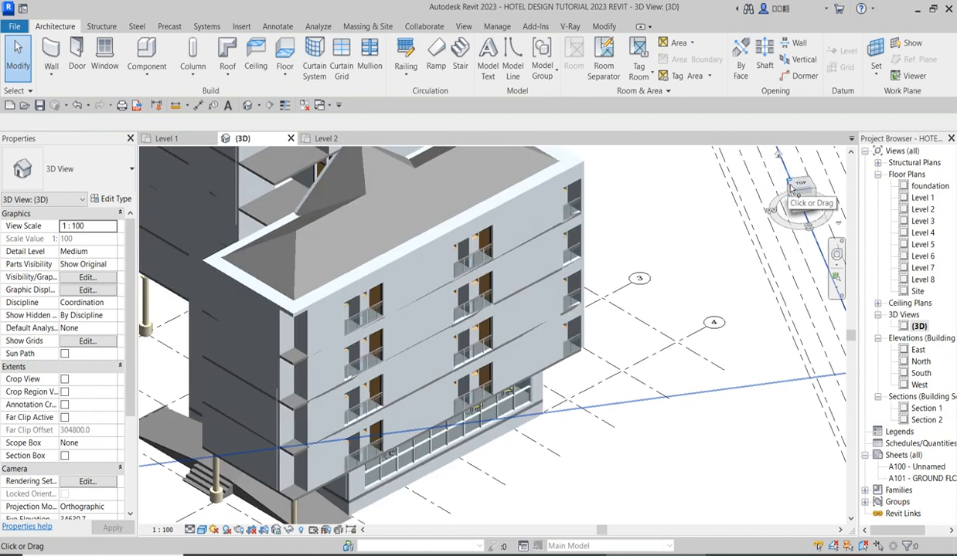
{"action": "left_click", "coordinate": [791, 190]}
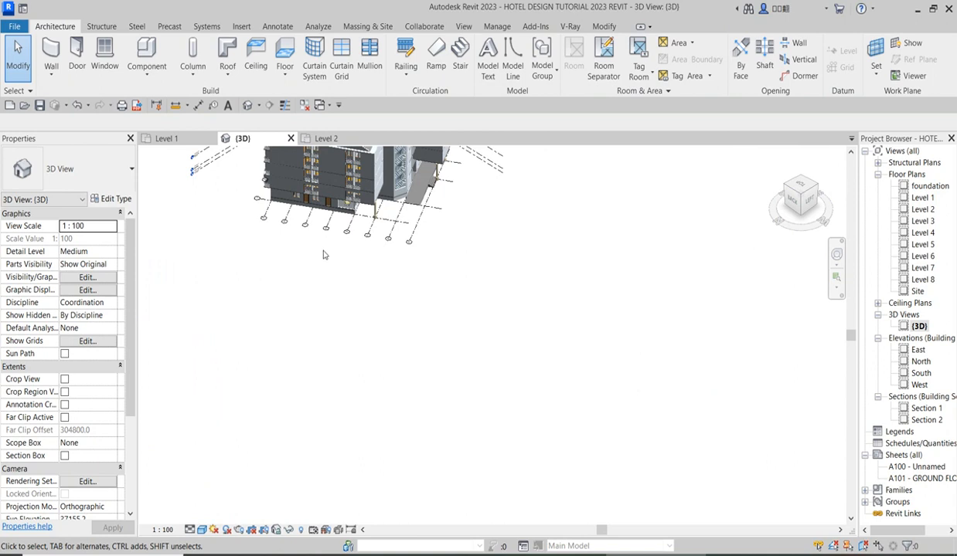
{"action": "middle_click_drag", "start_coordinate": [428, 281], "coordinate": [583, 523]}
{"action": "scroll", "coordinate": [583, 523], "scroll_direction": "up", "scroll_amount": 2}
{"action": "scroll", "coordinate": [506, 413], "scroll_direction": "up", "scroll_amount": 8}
{"action": "scroll", "coordinate": [506, 403], "scroll_direction": "down", "scroll_amount": 5}
{"action": "left_click", "coordinate": [467, 416]}
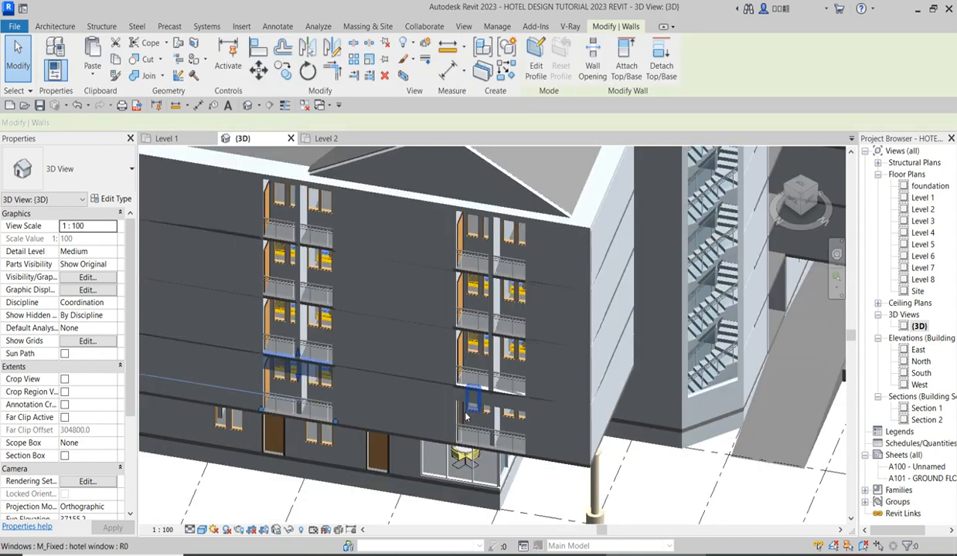
{"action": "scroll", "coordinate": [534, 419], "scroll_direction": "down", "scroll_amount": 2}
{"action": "scroll", "coordinate": [241, 376], "scroll_direction": "up", "scroll_amount": 3}
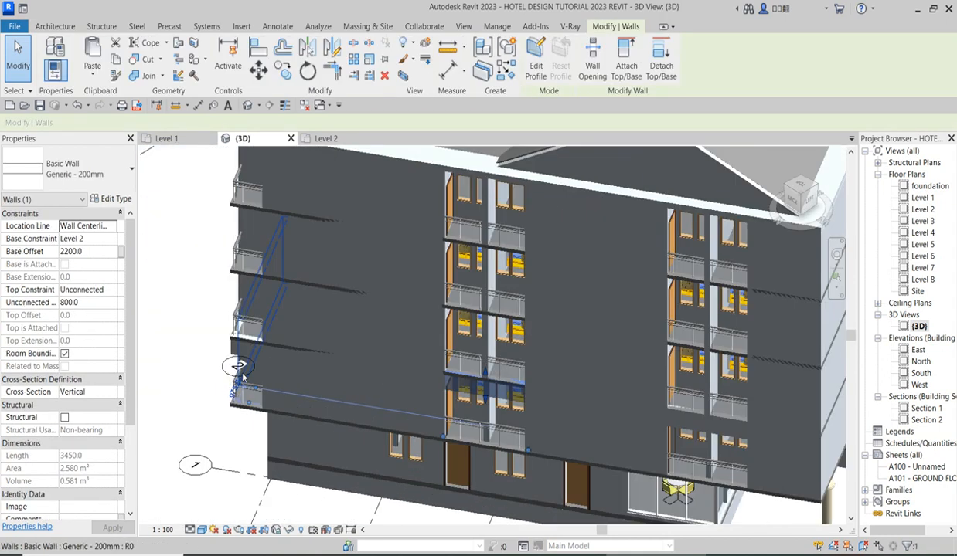
{"action": "scroll", "coordinate": [243, 377], "scroll_direction": "up", "scroll_amount": 4}
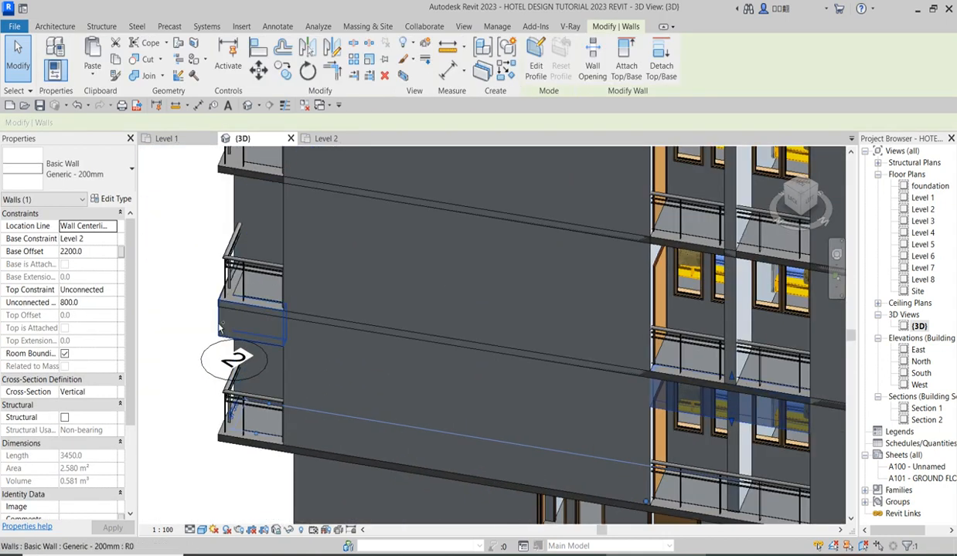
{"action": "left_click", "coordinate": [225, 283], "text": "ctrl"}
{"action": "left_click", "coordinate": [263, 349], "text": "ctrl"}
{"action": "left_click", "coordinate": [264, 350], "text": "ctrl"}
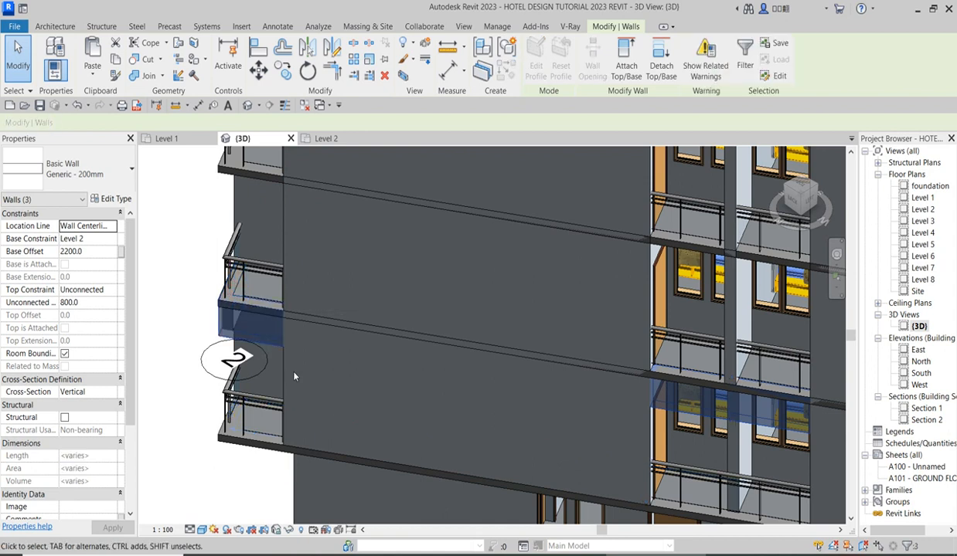
Add the remaining 800 mm high wall above the Level 2 balcony nearest the rear corner column to the selection.
{"action": "scroll", "coordinate": [541, 336], "scroll_direction": "down", "scroll_amount": 3}
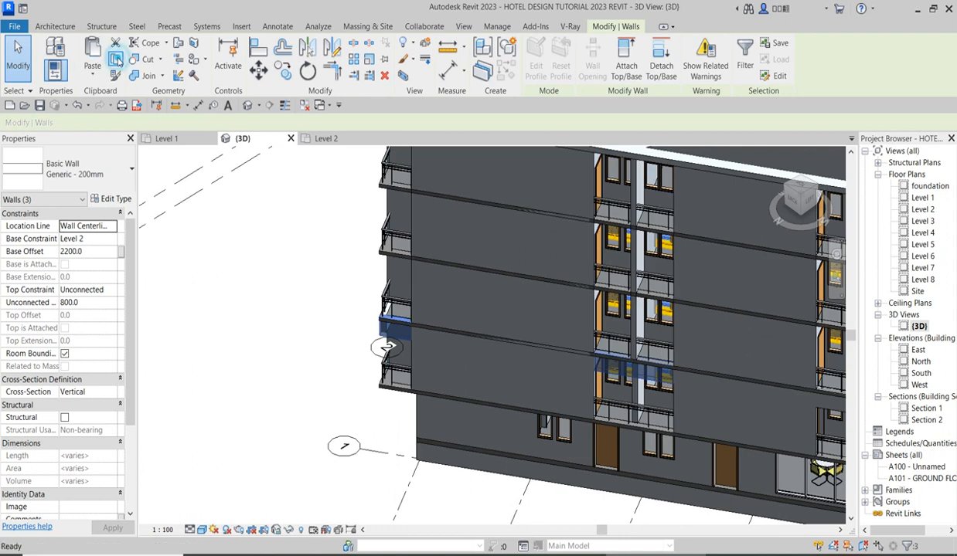
{"action": "scroll", "coordinate": [179, 337], "scroll_direction": "down", "scroll_amount": 3}
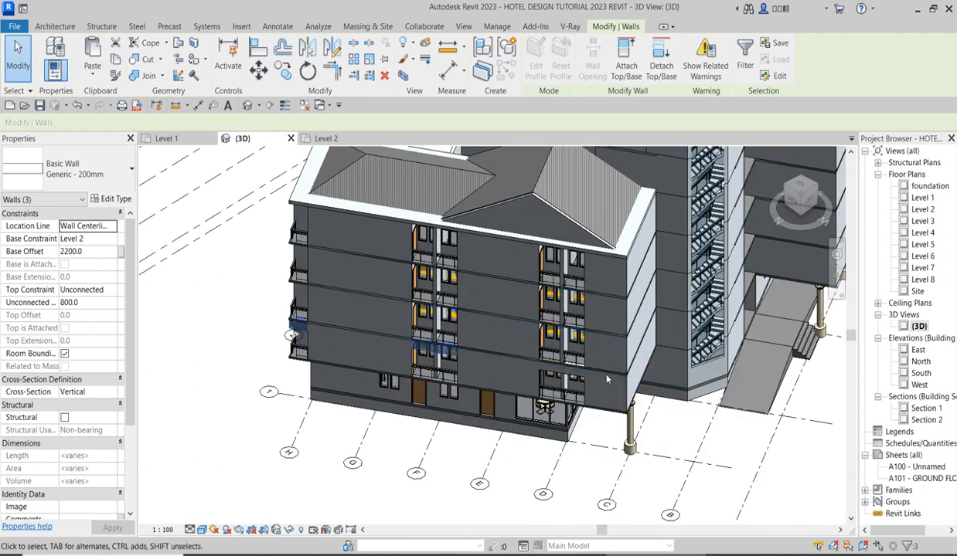
{"action": "scroll", "coordinate": [533, 405], "scroll_direction": "up", "scroll_amount": 2}
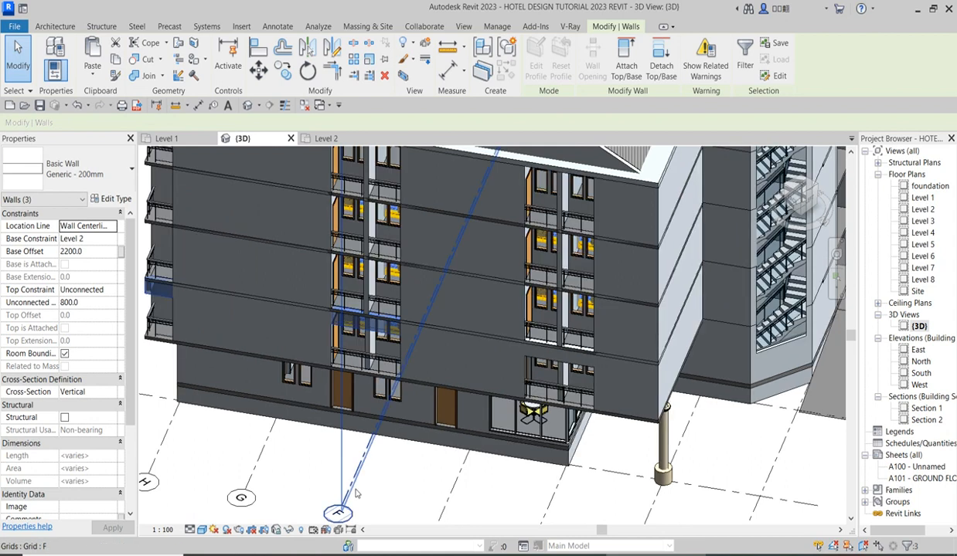
{"action": "left_click", "coordinate": [585, 372], "text": "ctrl"}
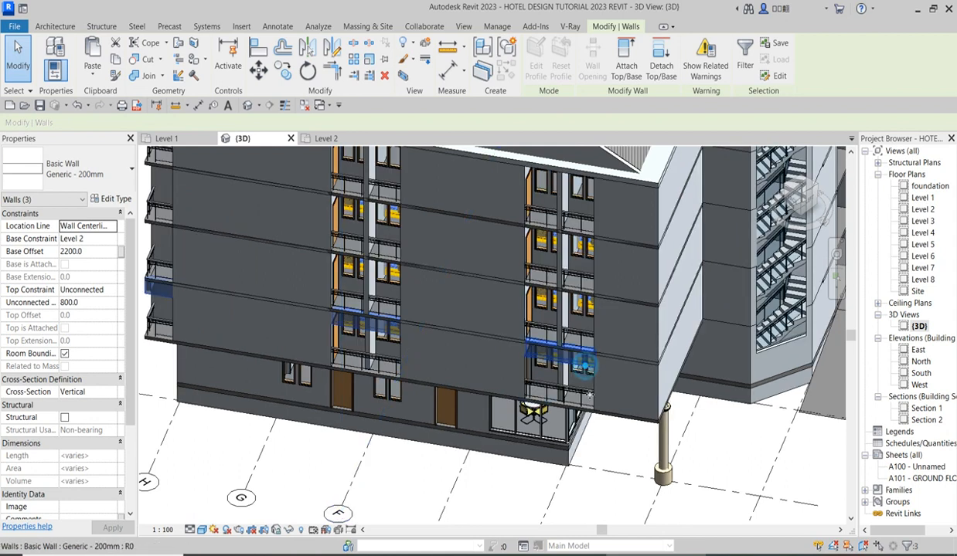
Paste copies of the four selected rear walls aligned to Level 3, Level 4 and Level 5.
{"action": "scroll", "coordinate": [315, 250], "scroll_direction": "down", "scroll_amount": 3}
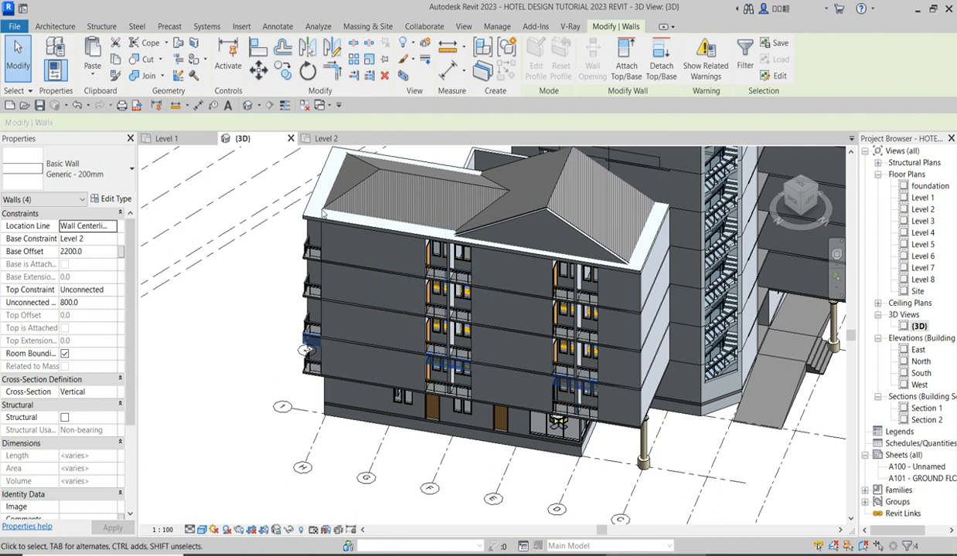
{"action": "left_click", "coordinate": [101, 75]}
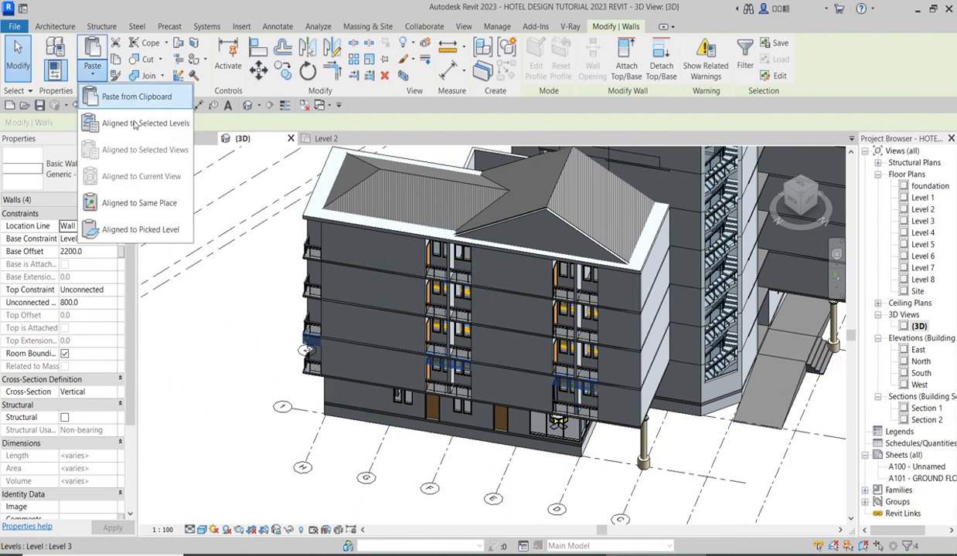
{"action": "left_click", "coordinate": [139, 125]}
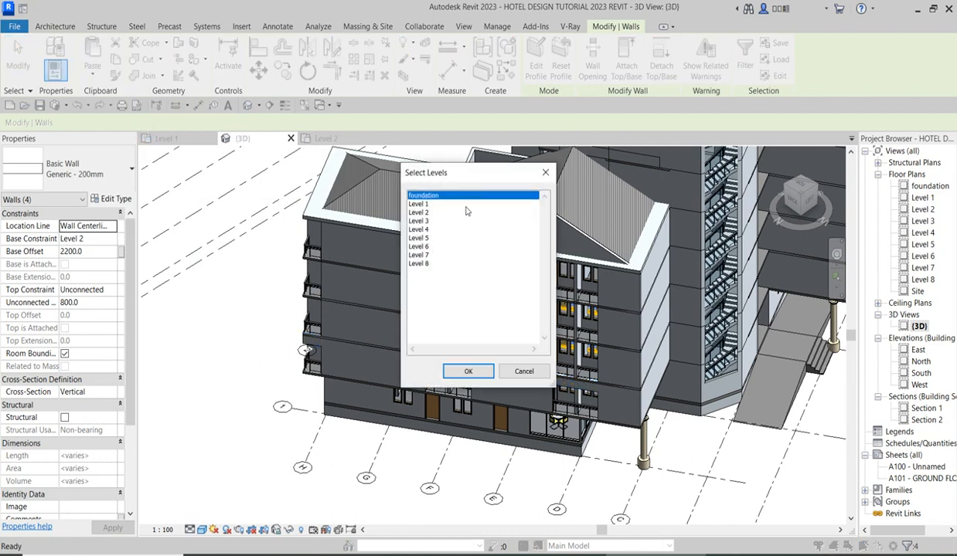
{"action": "left_click", "coordinate": [424, 222]}
{"action": "left_click_drag", "start_coordinate": [424, 230], "coordinate": [426, 241]}
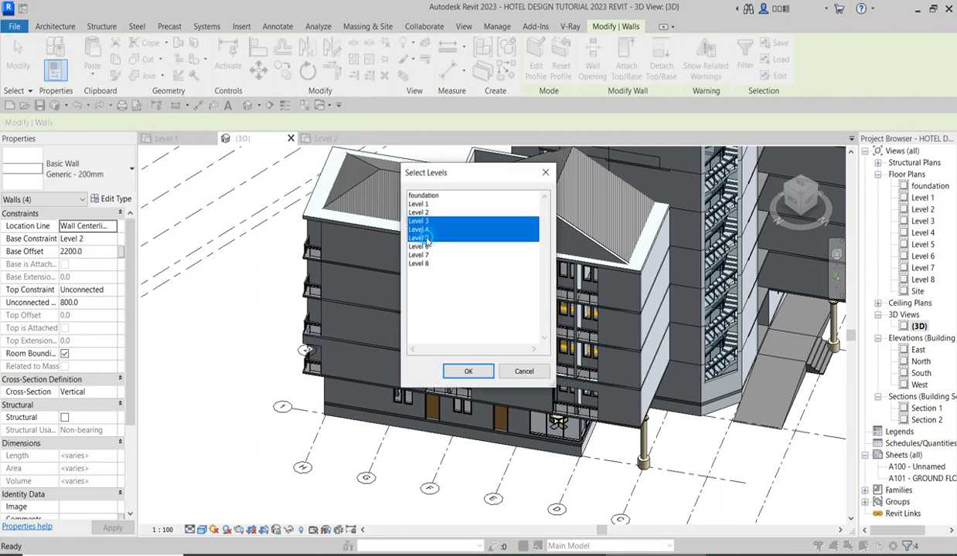
{"action": "left_click", "coordinate": [468, 372]}
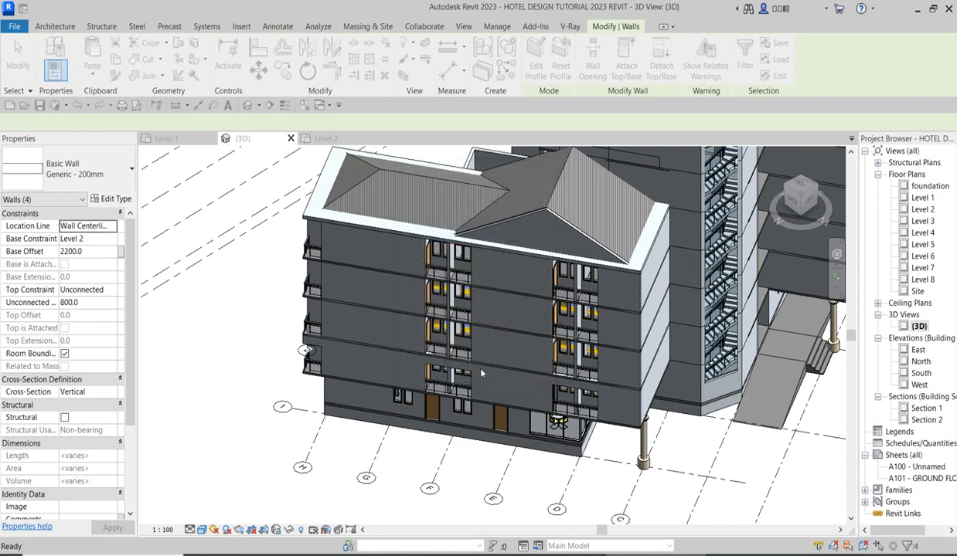
Clear the selection and examine the pasted walls above the balconies across the rear facade.
{"action": "left_click", "coordinate": [213, 403]}
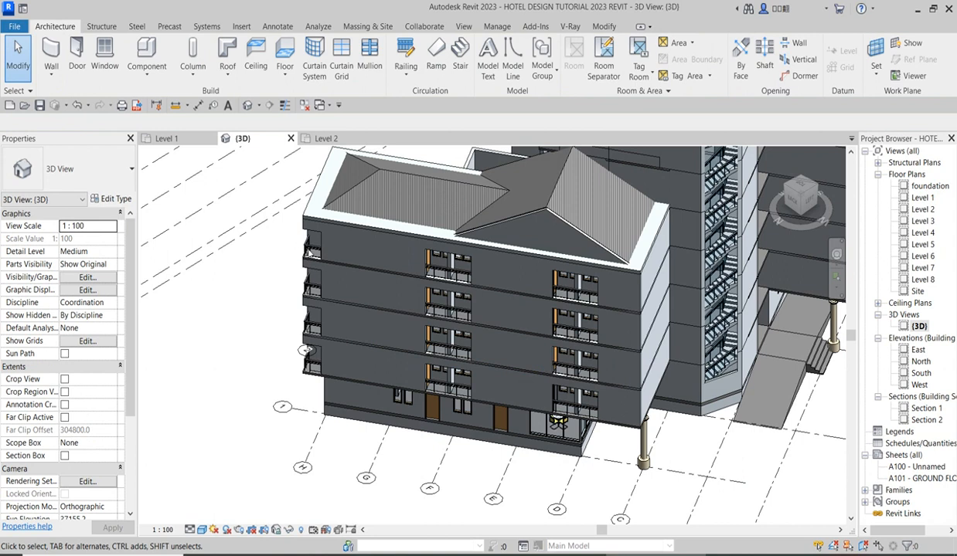
{"action": "scroll", "coordinate": [298, 247], "scroll_direction": "up", "scroll_amount": 6}
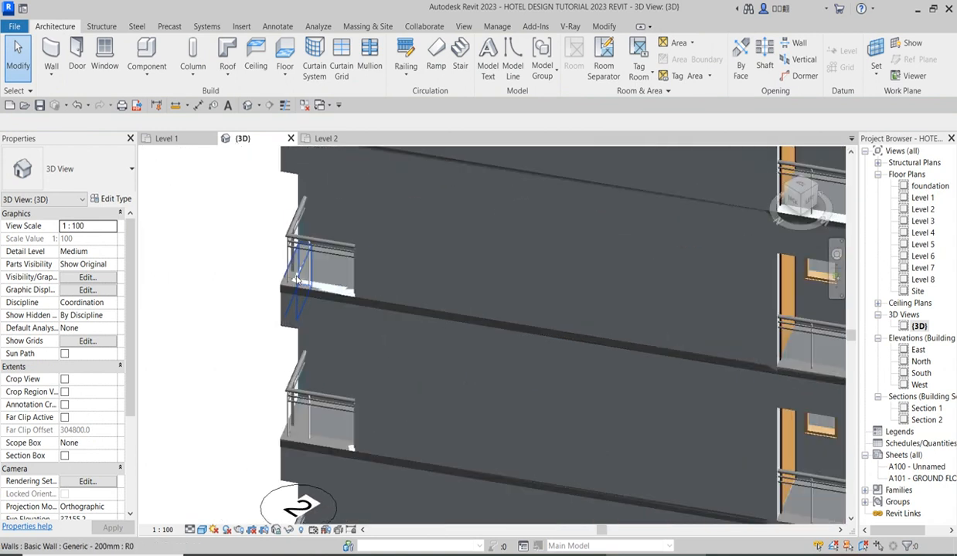
{"action": "scroll", "coordinate": [423, 339], "scroll_direction": "down", "scroll_amount": 6}
{"action": "scroll", "coordinate": [453, 384], "scroll_direction": "down", "scroll_amount": 3}
{"action": "scroll", "coordinate": [629, 459], "scroll_direction": "up", "scroll_amount": 5}
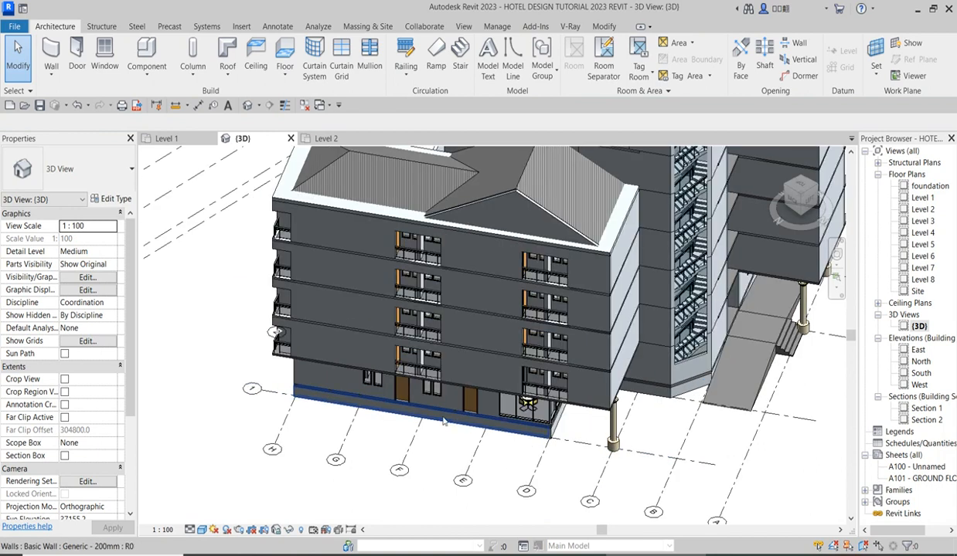
{"action": "scroll", "coordinate": [422, 432], "scroll_direction": "up", "scroll_amount": 2}
{"action": "scroll", "coordinate": [421, 431], "scroll_direction": "down", "scroll_amount": 3}
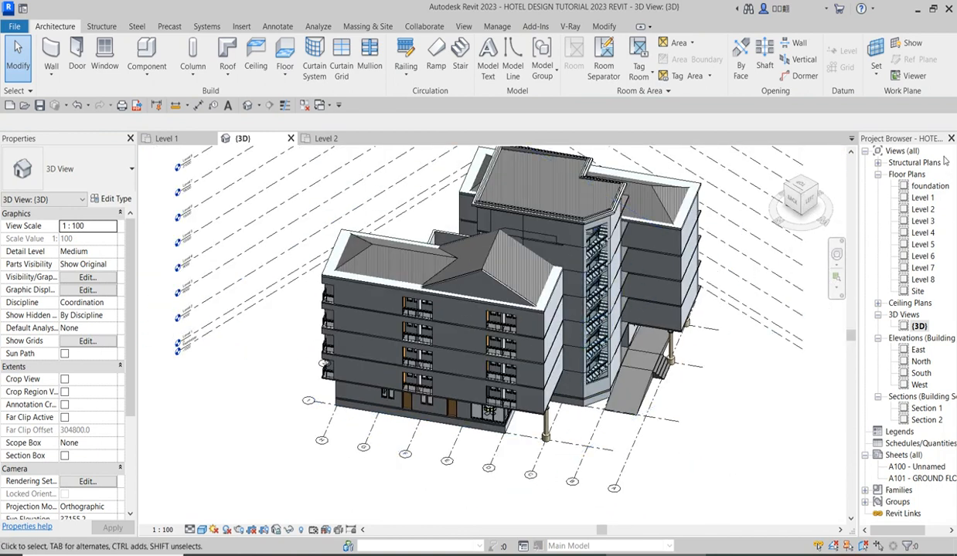
Open the Level 1 floor plan and view the whole site around the building.
{"action": "double_click", "coordinate": [921, 199]}
{"action": "scroll", "coordinate": [561, 337], "scroll_direction": "down", "scroll_amount": 5}
{"action": "scroll", "coordinate": [562, 337], "scroll_direction": "down", "scroll_amount": 3}
{"action": "scroll", "coordinate": [587, 301], "scroll_direction": "up", "scroll_amount": 6}
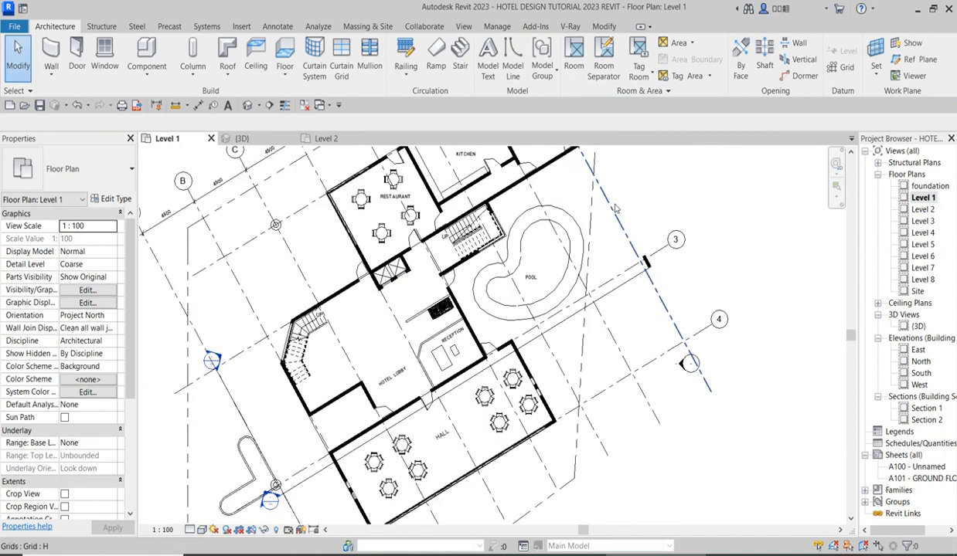
{"action": "scroll", "coordinate": [618, 268], "scroll_direction": "down", "scroll_amount": 2}
{"action": "scroll", "coordinate": [618, 267], "scroll_direction": "down", "scroll_amount": 4}
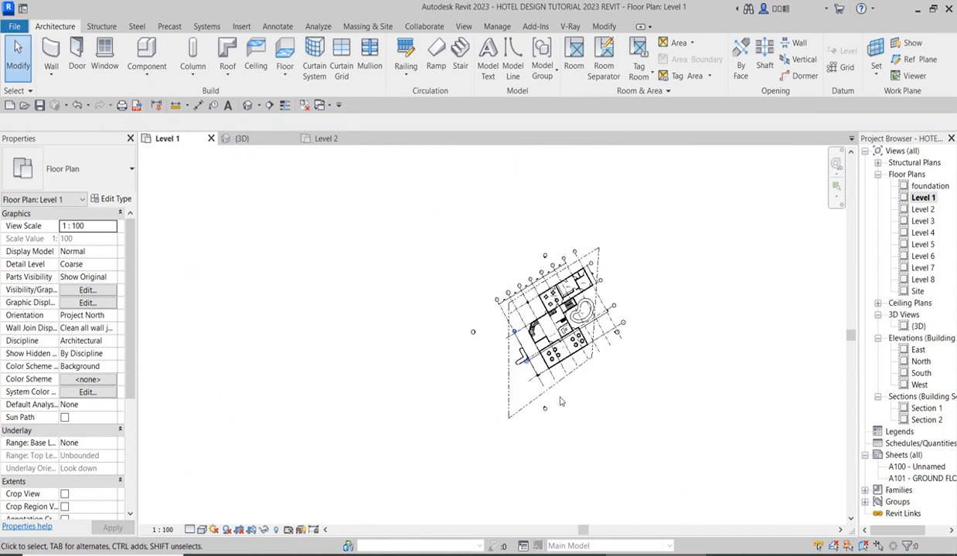
{"action": "scroll", "coordinate": [543, 409], "scroll_direction": "up", "scroll_amount": 2}
{"action": "scroll", "coordinate": [645, 221], "scroll_direction": "up", "scroll_amount": 3}
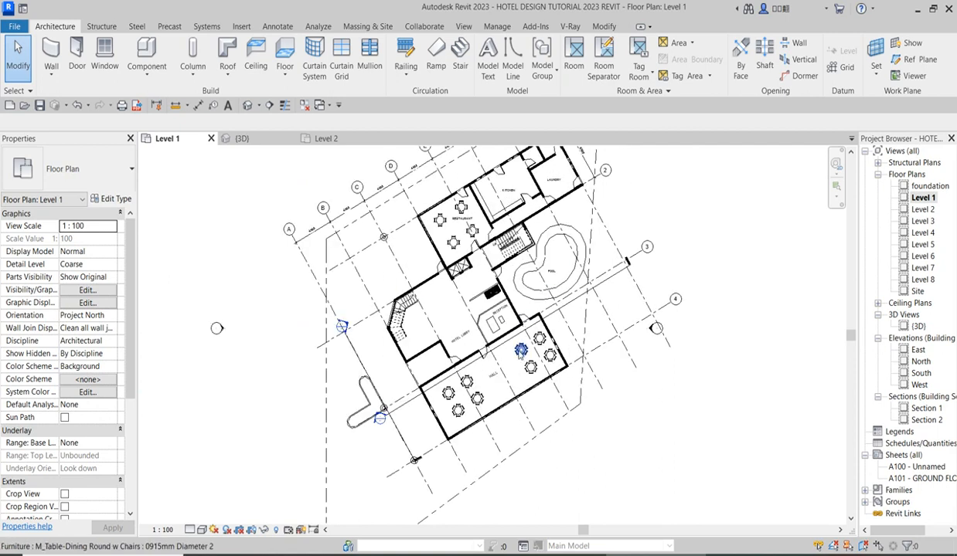
{"action": "scroll", "coordinate": [505, 339], "scroll_direction": "down", "scroll_amount": 4}
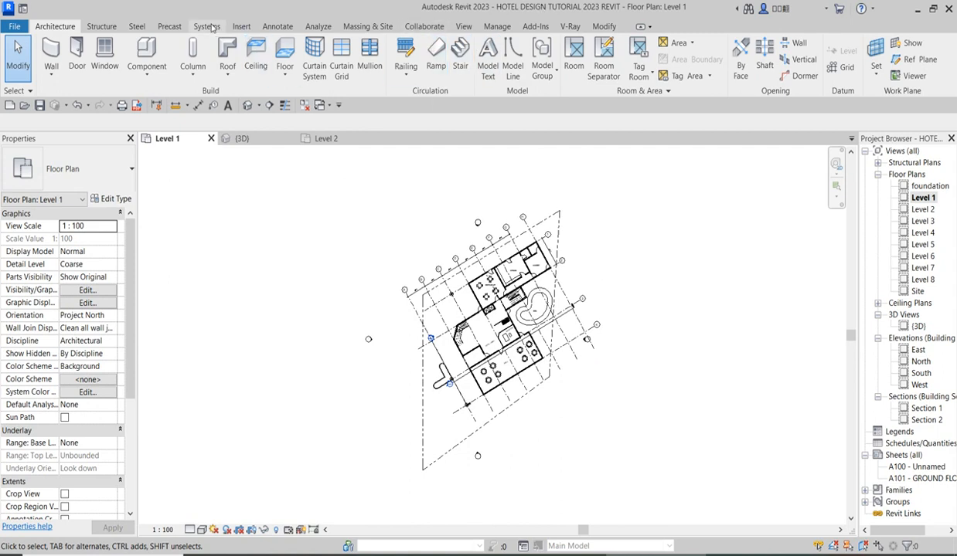
Start a toposurface and switch to the foundation floor plan with Place Point active.
{"action": "left_click", "coordinate": [366, 29]}
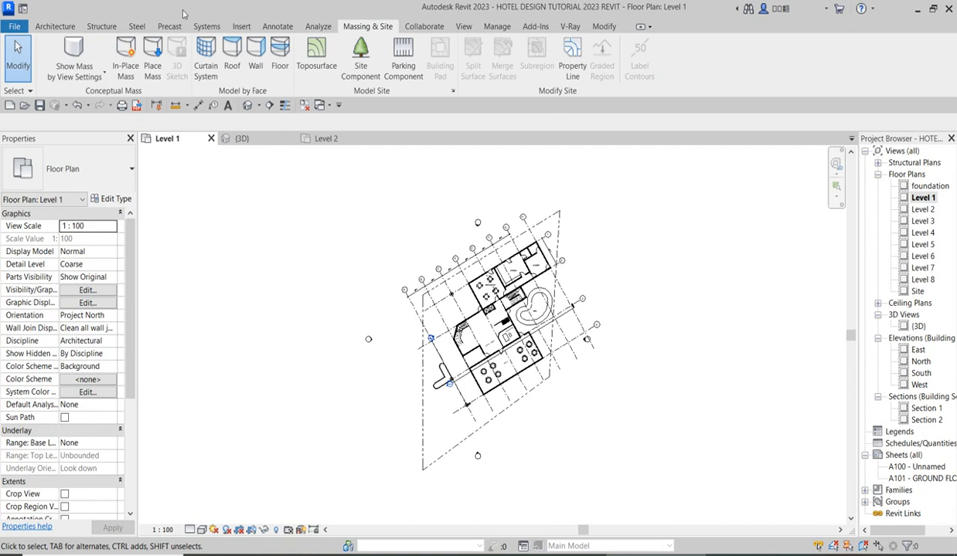
{"action": "left_click", "coordinate": [316, 60]}
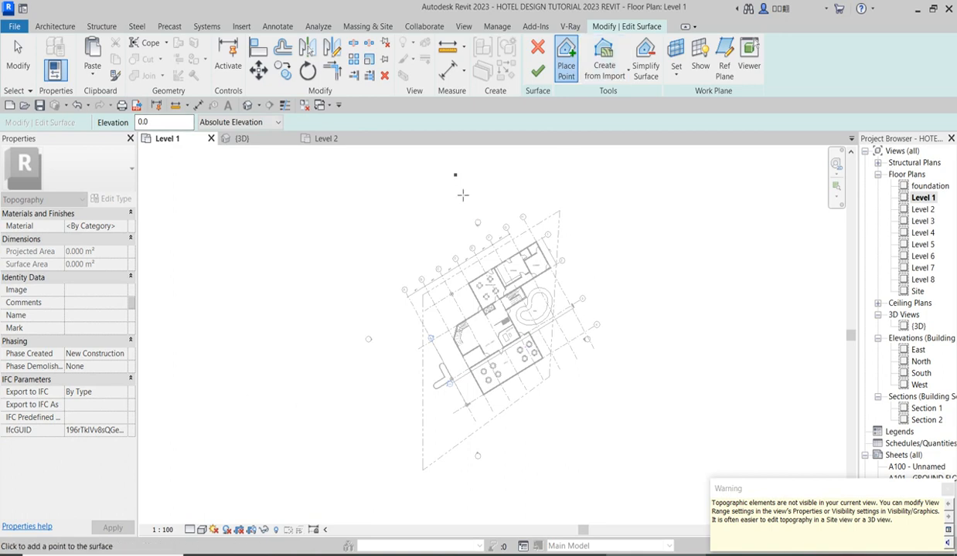
{"action": "double_click", "coordinate": [930, 186]}
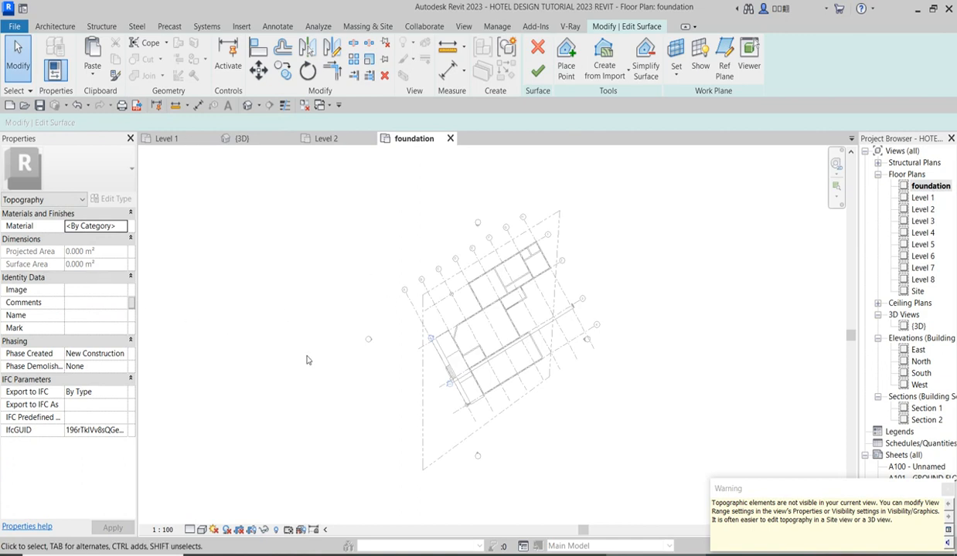
{"action": "left_click", "coordinate": [563, 53]}
{"action": "left_click", "coordinate": [566, 52]}
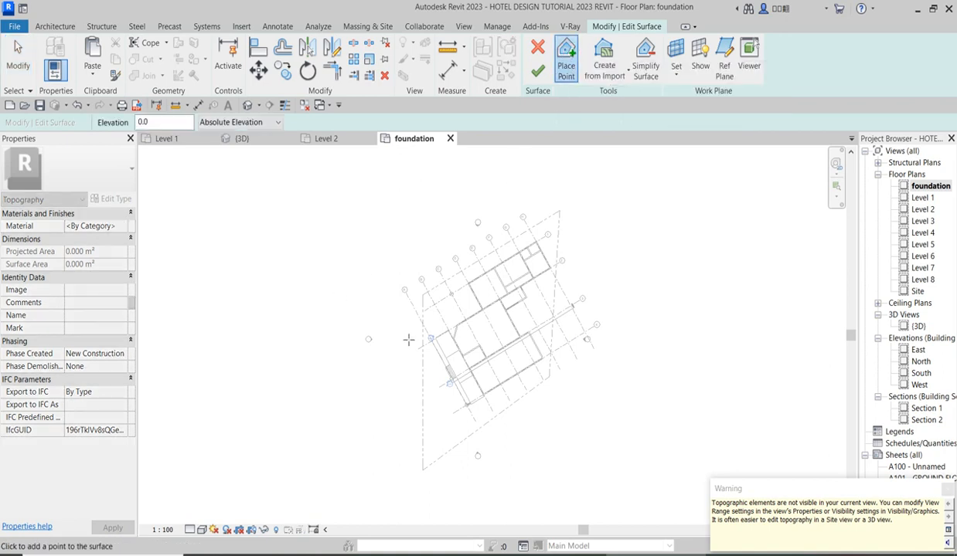
Place four toposurface points at -1000 absolute elevation in a large quadrilateral around the hotel site and finish the surface.
{"action": "scroll", "coordinate": [406, 336], "scroll_direction": "down", "scroll_amount": 2}
{"action": "scroll", "coordinate": [407, 240], "scroll_direction": "up", "scroll_amount": 1}
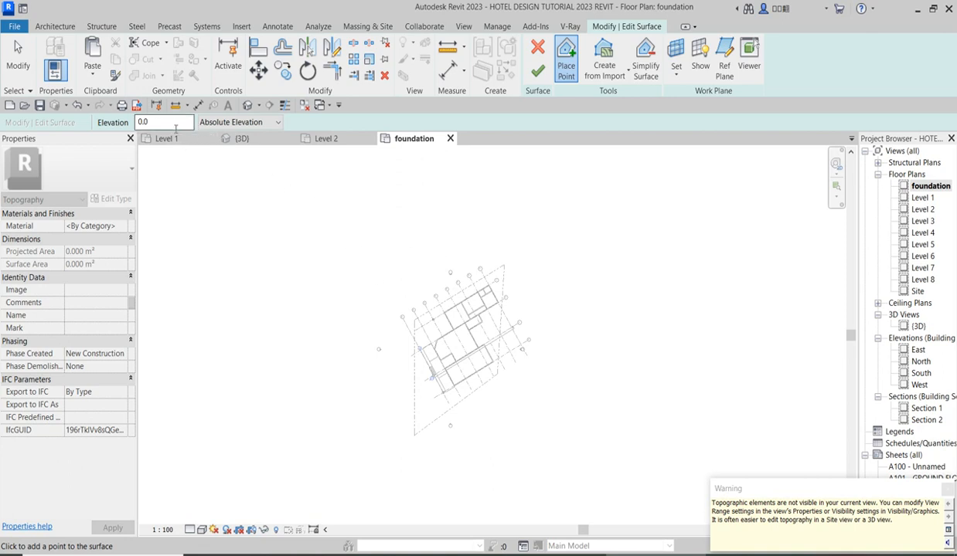
{"action": "left_click", "coordinate": [176, 128]}
{"action": "left_click", "coordinate": [277, 123]}
{"action": "left_click", "coordinate": [279, 124]}
{"action": "double_click", "coordinate": [160, 121]}
{"action": "scroll", "coordinate": [392, 259], "scroll_direction": "down", "scroll_amount": 3}
{"action": "left_click", "coordinate": [245, 164]}
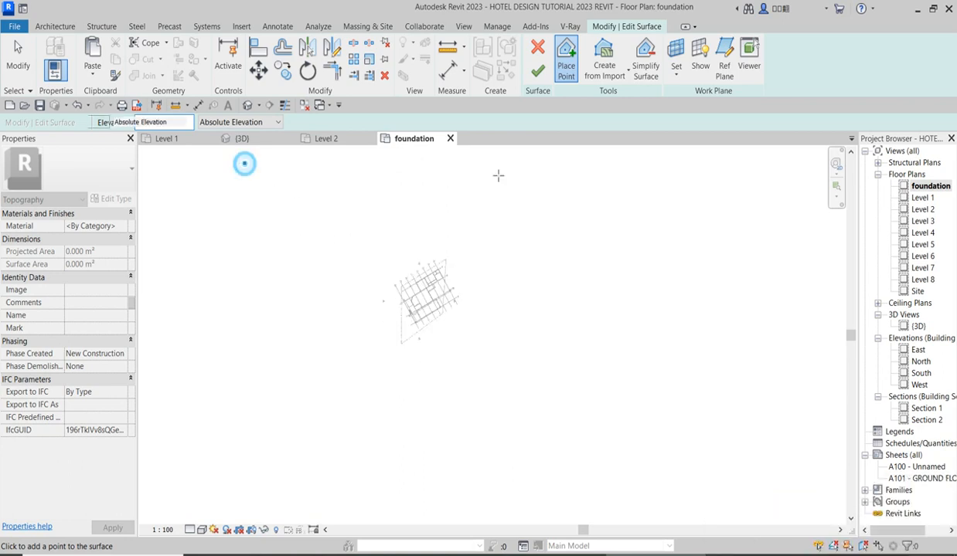
{"action": "left_click", "coordinate": [559, 158]}
{"action": "left_click", "coordinate": [582, 419]}
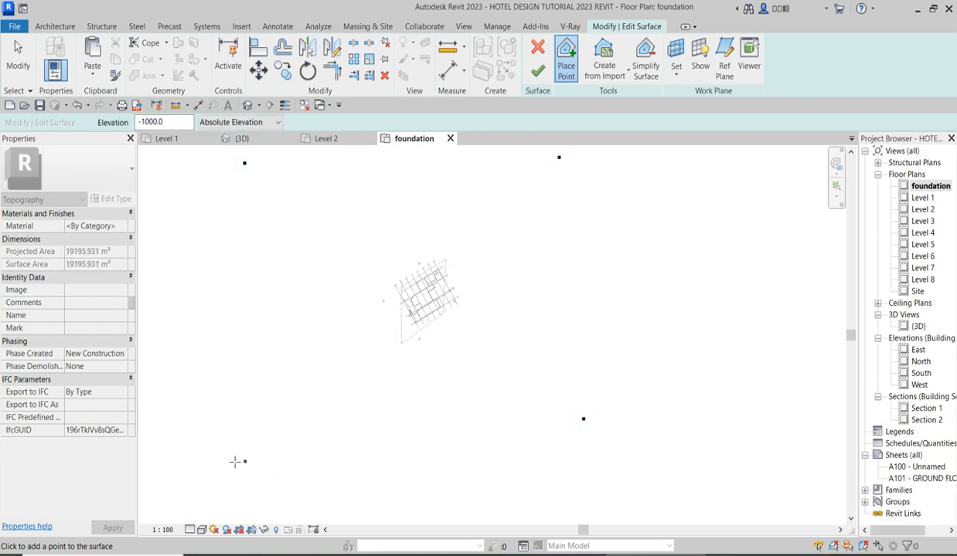
{"action": "left_click", "coordinate": [241, 457]}
{"action": "left_click", "coordinate": [537, 71]}
Open the 3D view and examine the new ground surface around the hotel.
{"action": "double_click", "coordinate": [918, 329]}
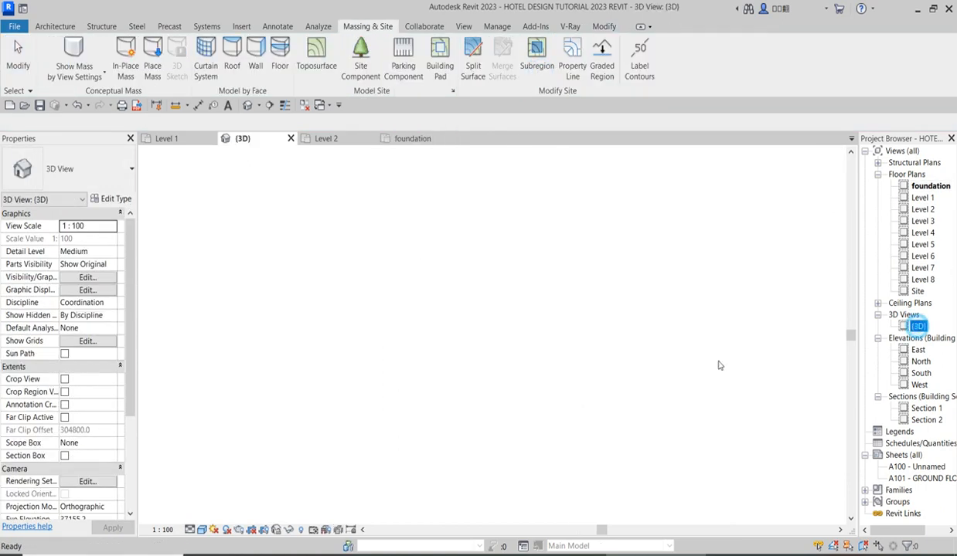
{"action": "scroll", "coordinate": [442, 417], "scroll_direction": "down", "scroll_amount": 2}
{"action": "scroll", "coordinate": [539, 462], "scroll_direction": "up", "scroll_amount": 2}
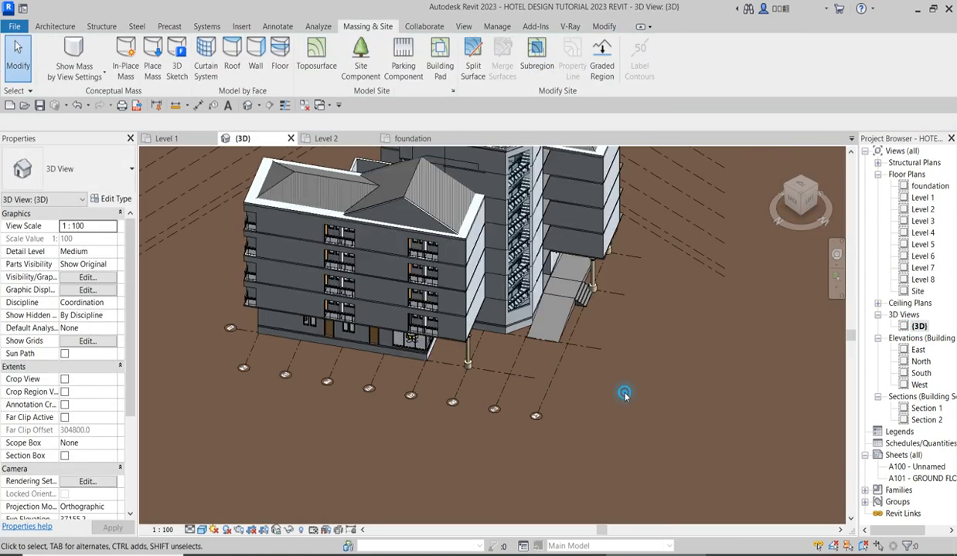
{"action": "scroll", "coordinate": [568, 302], "scroll_direction": "up", "scroll_amount": 5}
{"action": "scroll", "coordinate": [582, 337], "scroll_direction": "down", "scroll_amount": 8}
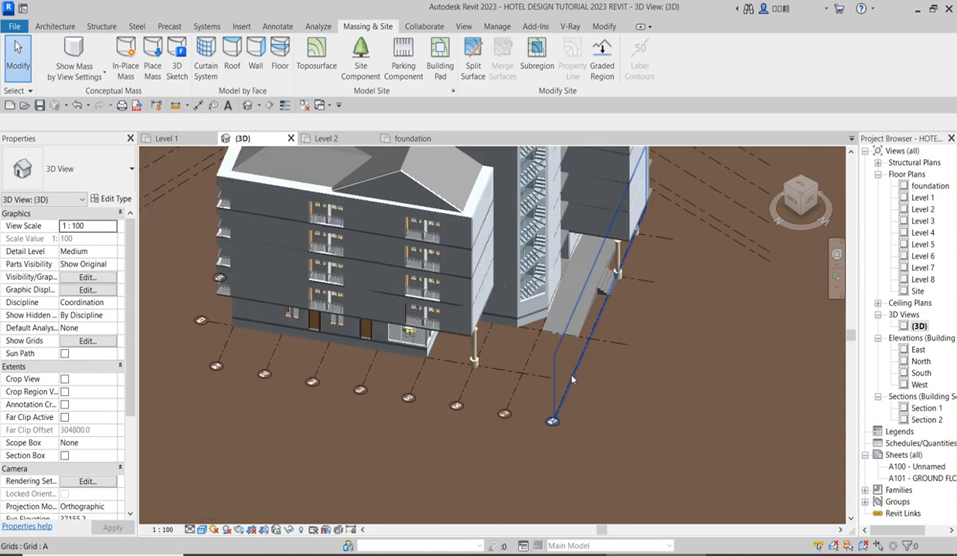
{"action": "scroll", "coordinate": [525, 371], "scroll_direction": "down", "scroll_amount": 3}
{"action": "scroll", "coordinate": [562, 369], "scroll_direction": "up", "scroll_amount": 2}
Select the toposurface and open the Material Browser for its Material property.
{"action": "left_click", "coordinate": [672, 240]}
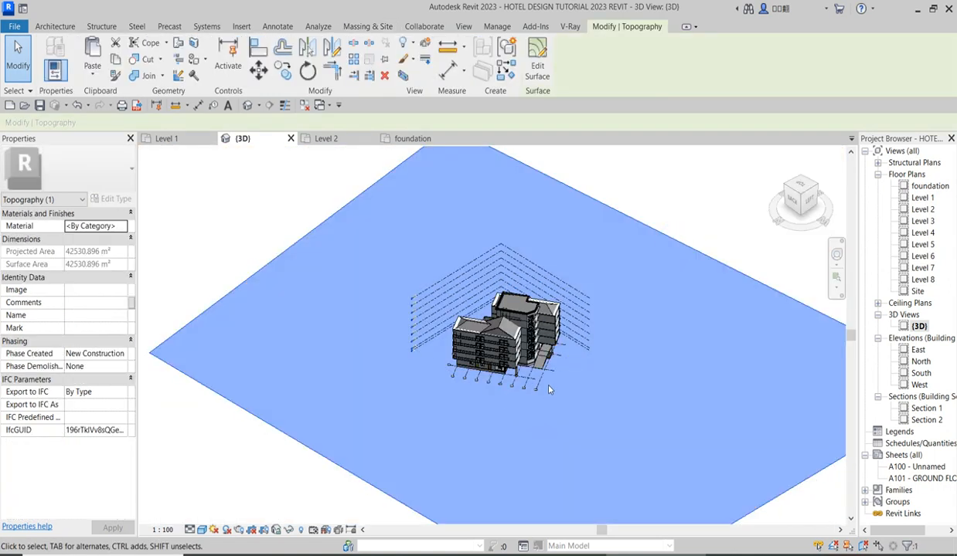
{"action": "scroll", "coordinate": [530, 373], "scroll_direction": "up", "scroll_amount": 5}
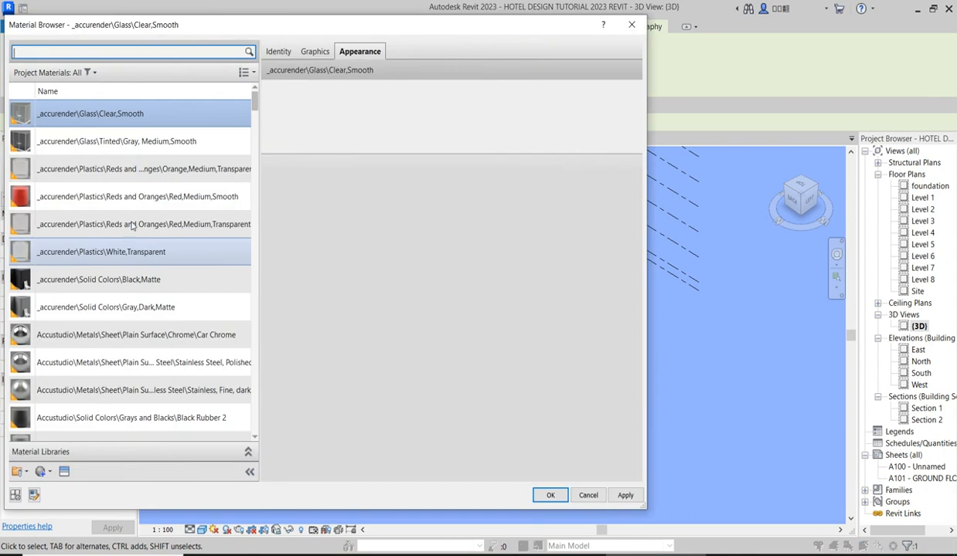
{"action": "left_click", "coordinate": [631, 24]}
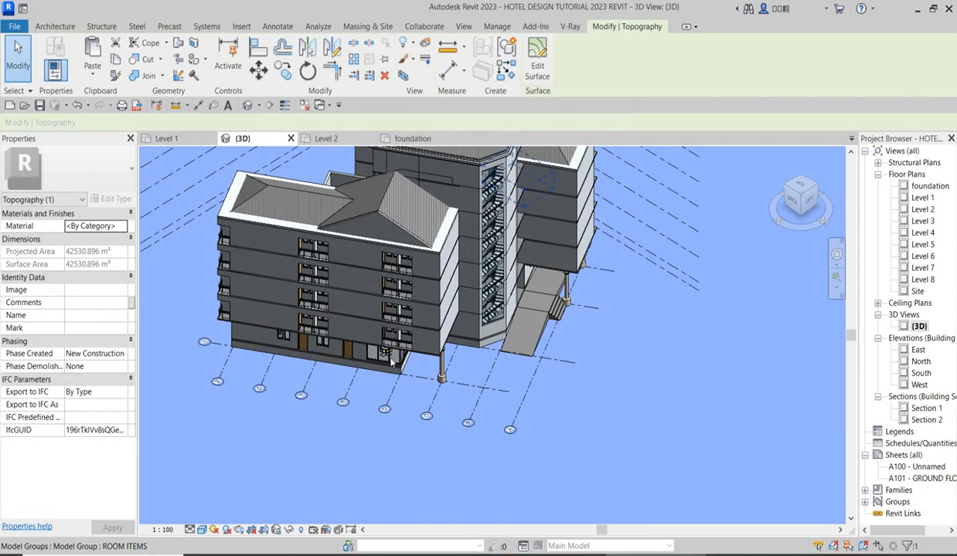
{"action": "scroll", "coordinate": [374, 391], "scroll_direction": "down", "scroll_amount": 1}
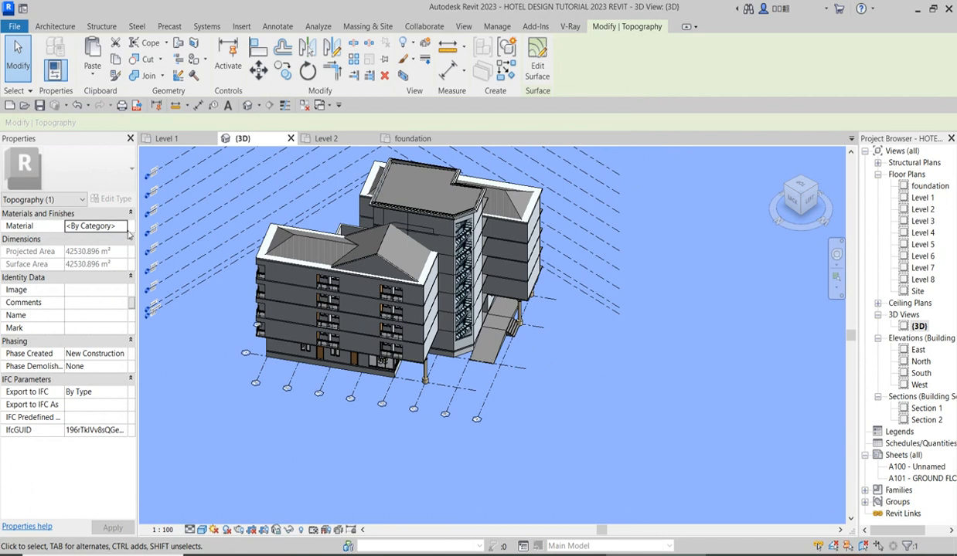
{"action": "left_click", "coordinate": [125, 230]}
{"action": "left_click", "coordinate": [123, 225]}
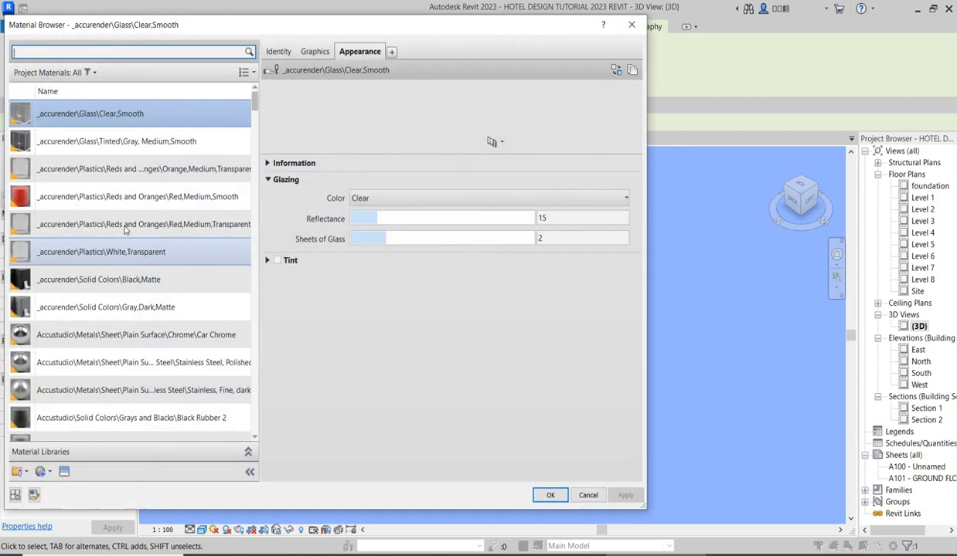
Browse the project materials in reverse name order for one to base the ground material on.
{"action": "scroll", "coordinate": [77, 399], "scroll_direction": "down", "scroll_amount": 1}
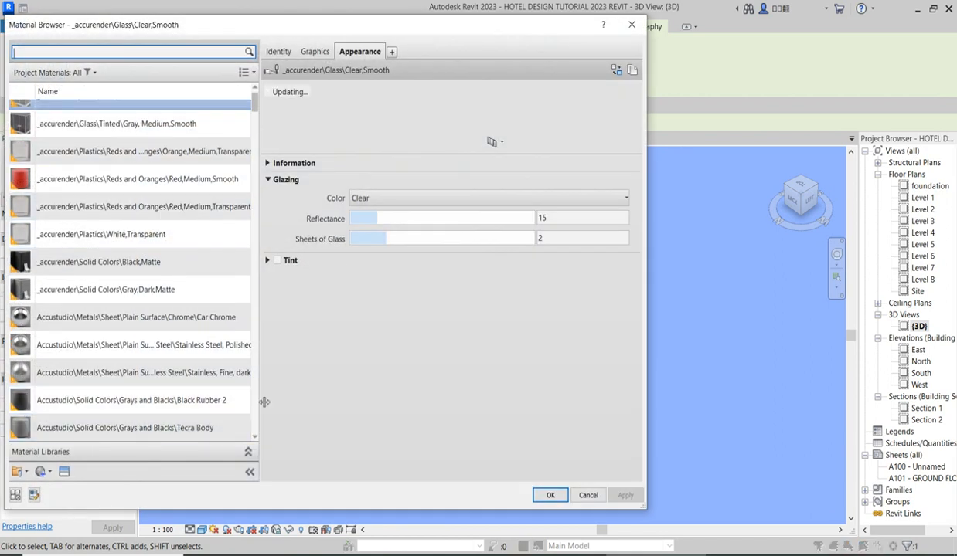
{"action": "scroll", "coordinate": [96, 230], "scroll_direction": "down", "scroll_amount": 4}
{"action": "scroll", "coordinate": [101, 231], "scroll_direction": "up", "scroll_amount": 5}
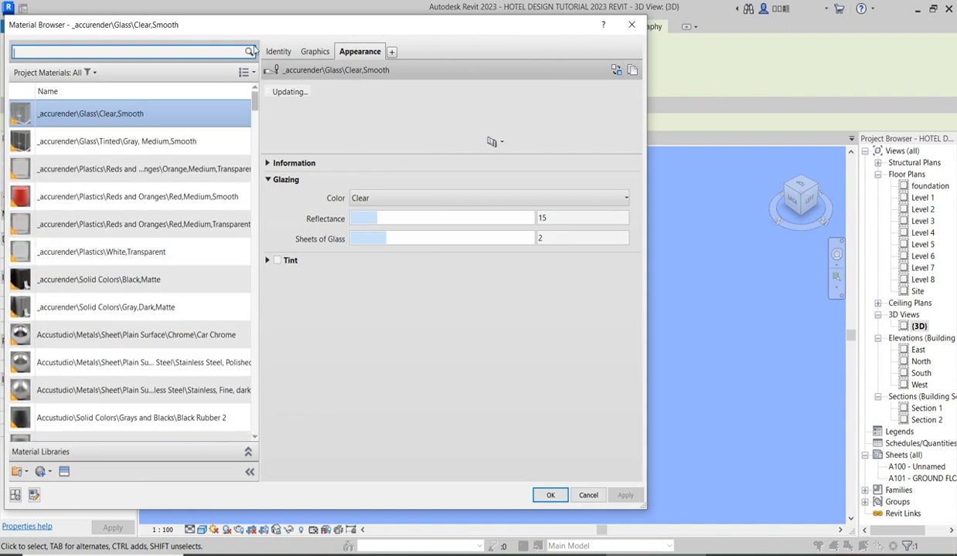
{"action": "left_click", "coordinate": [247, 73]}
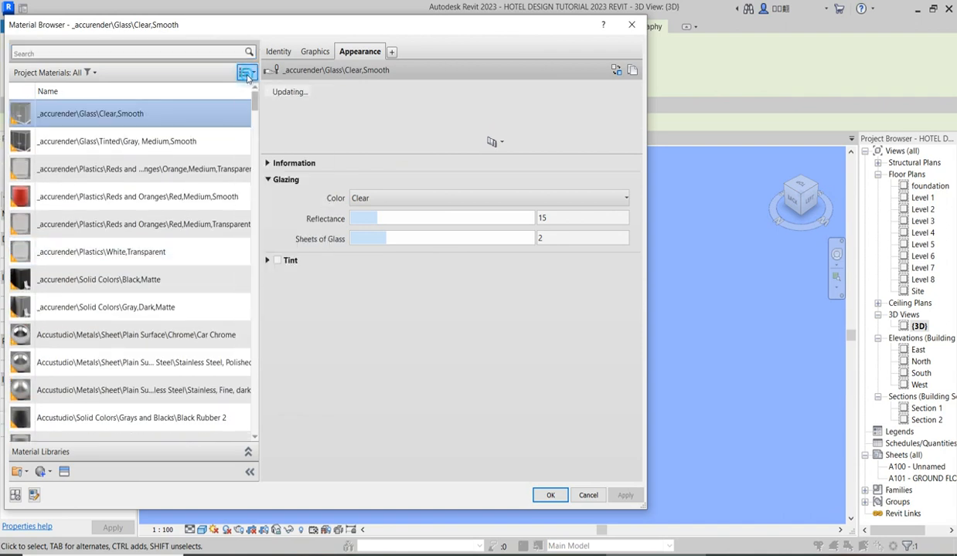
{"action": "left_click", "coordinate": [74, 77]}
{"action": "left_click", "coordinate": [88, 72]}
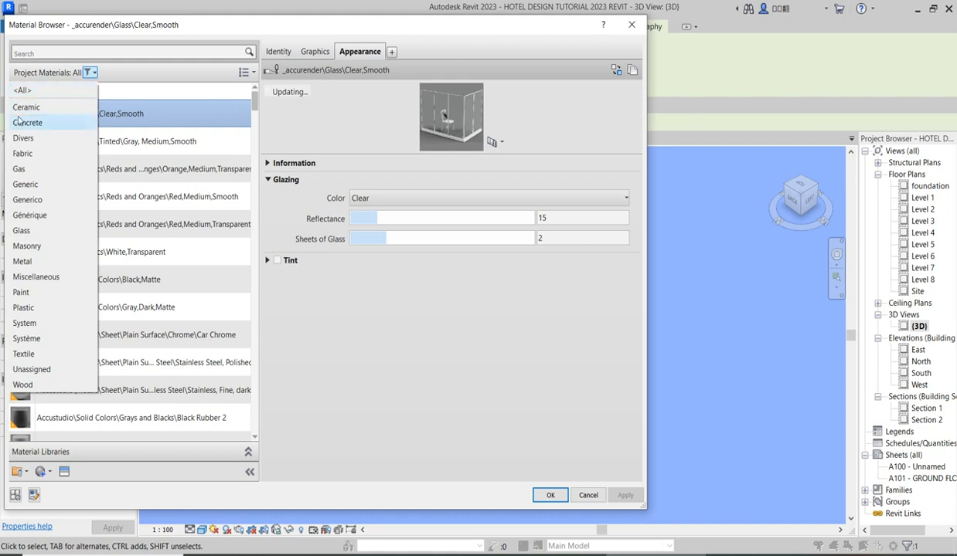
{"action": "left_click", "coordinate": [208, 90]}
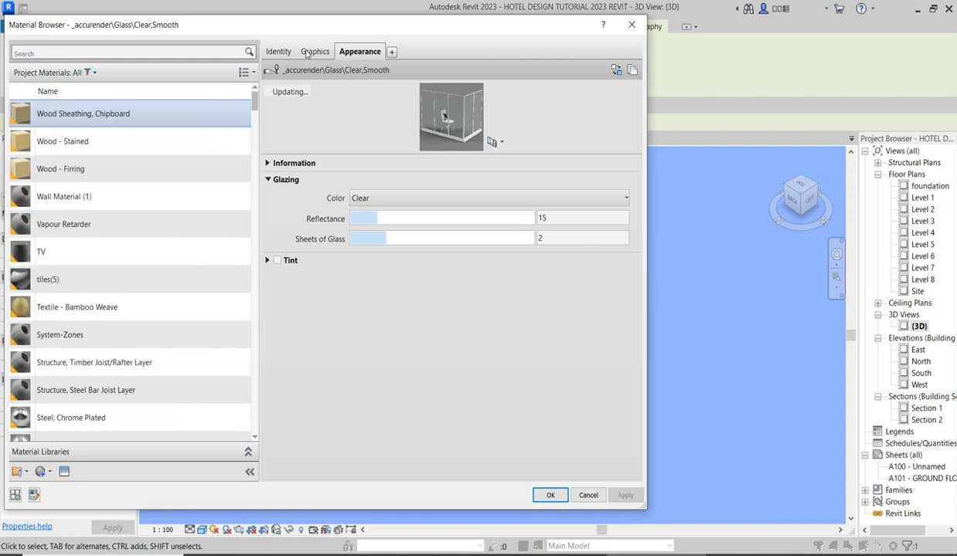
{"action": "left_click", "coordinate": [276, 52]}
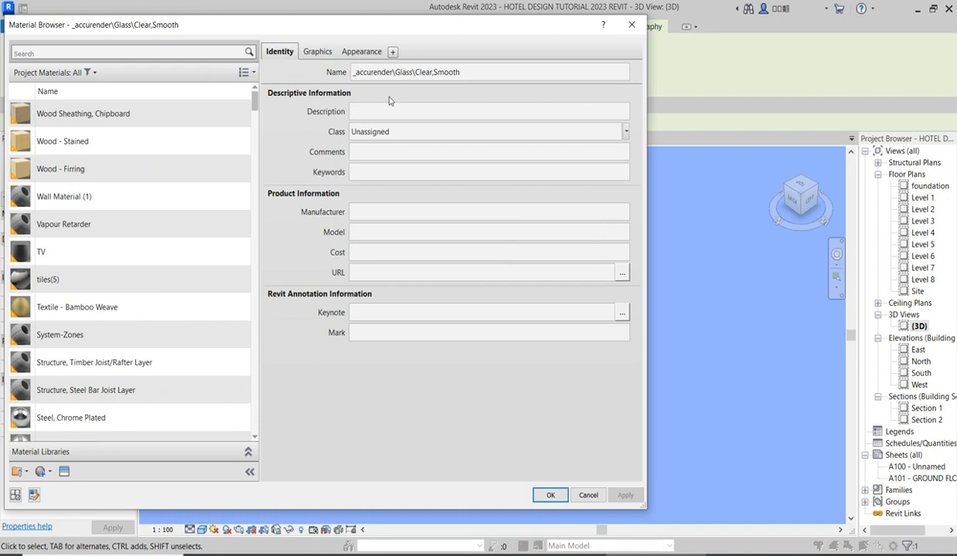
{"action": "left_click", "coordinate": [356, 54]}
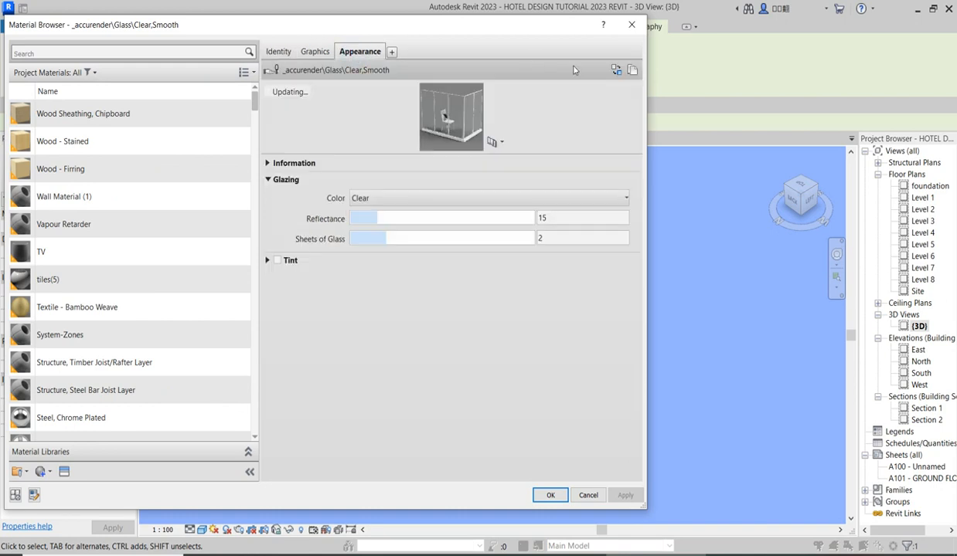
{"action": "scroll", "coordinate": [152, 393], "scroll_direction": "down", "scroll_amount": 5}
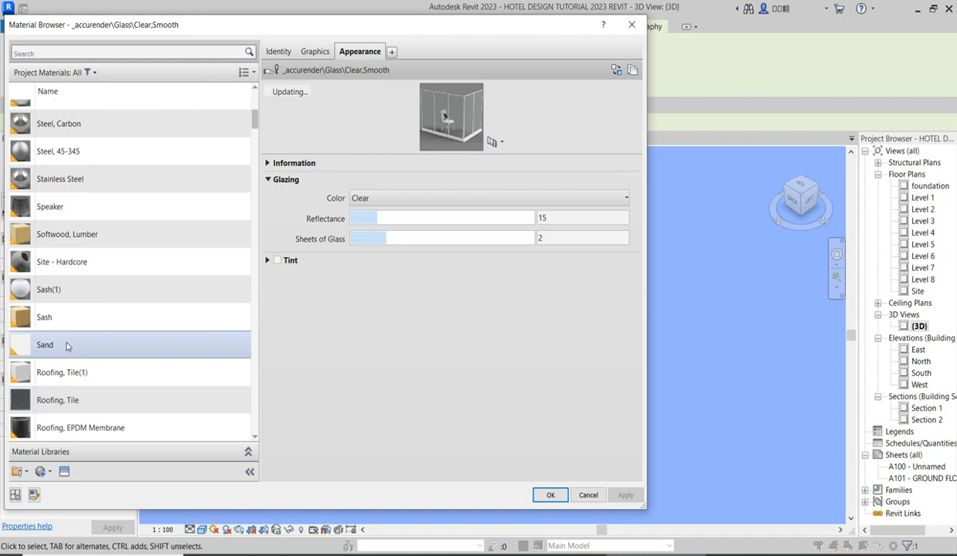
Duplicate the Sash material and name the copy toposu.
{"action": "left_click", "coordinate": [58, 318]}
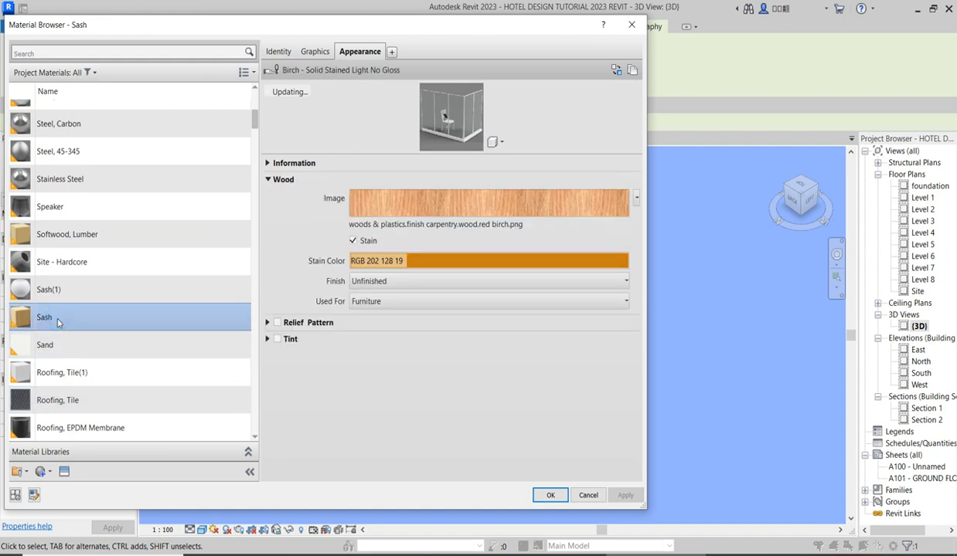
{"action": "right_click", "coordinate": [58, 321]}
{"action": "left_click", "coordinate": [100, 342]}
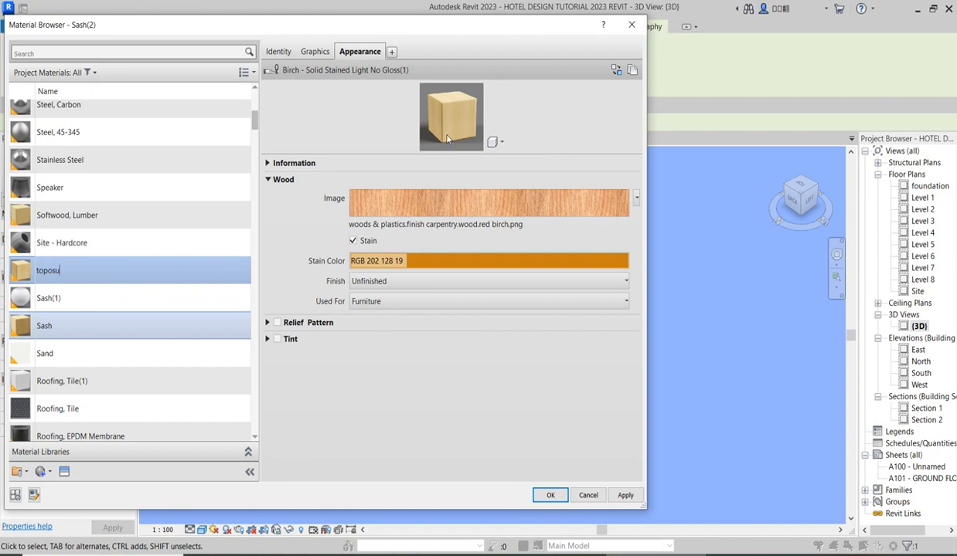
Replace the toposu material's appearance with Grass - Light Rye from the Appearance Library's Sitework category and assign the material to the toposurface.
{"action": "left_click", "coordinate": [617, 72]}
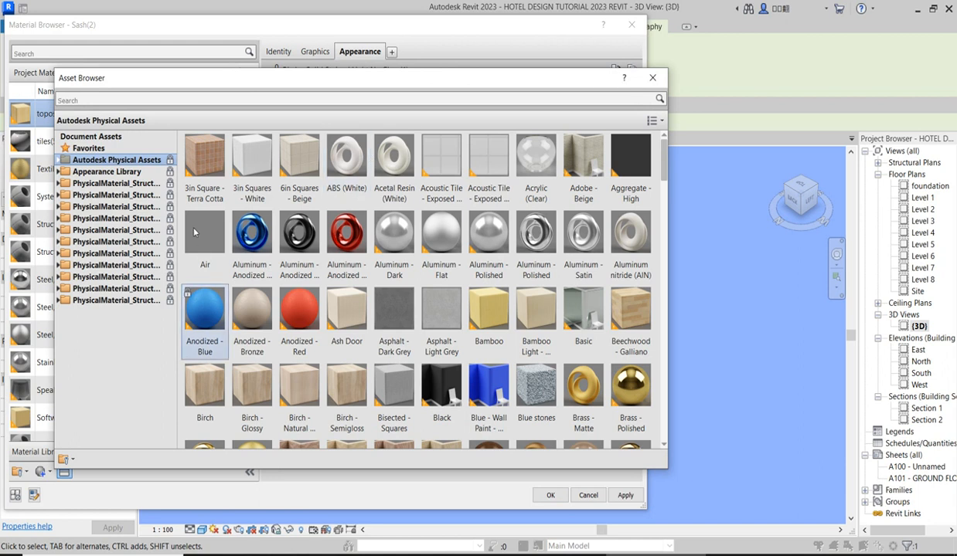
{"action": "left_click", "coordinate": [60, 160]}
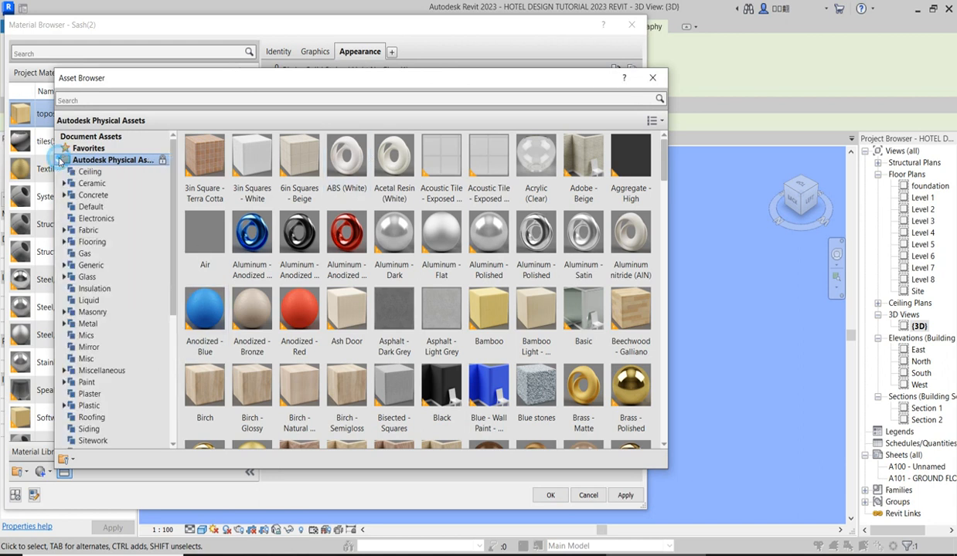
{"action": "scroll", "coordinate": [115, 398], "scroll_direction": "down", "scroll_amount": 4}
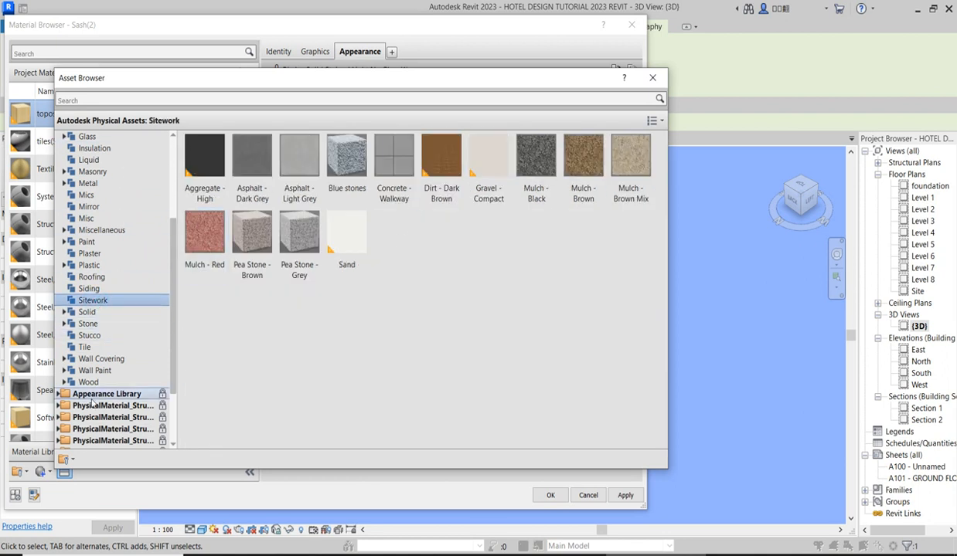
{"action": "left_click", "coordinate": [59, 394]}
{"action": "scroll", "coordinate": [108, 402], "scroll_direction": "down", "scroll_amount": 8}
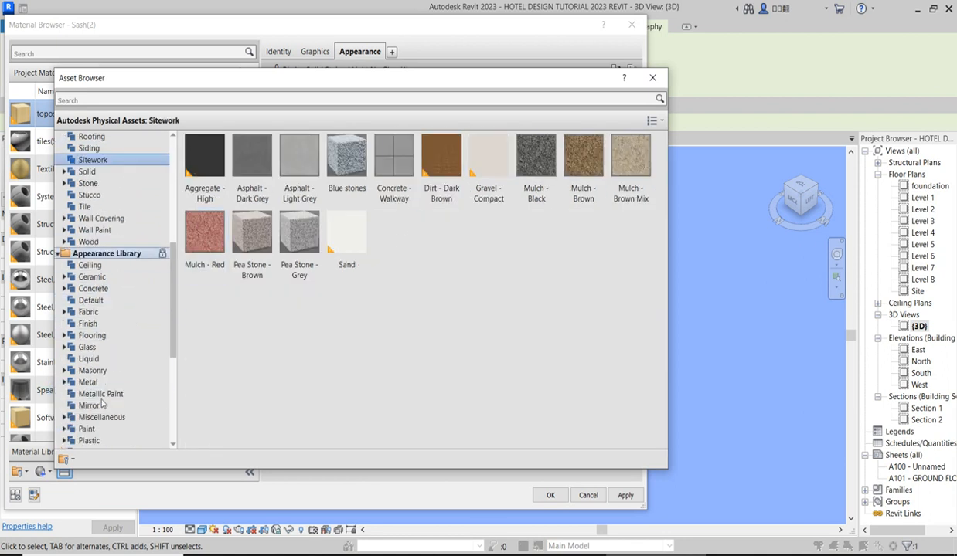
{"action": "left_click", "coordinate": [92, 336]}
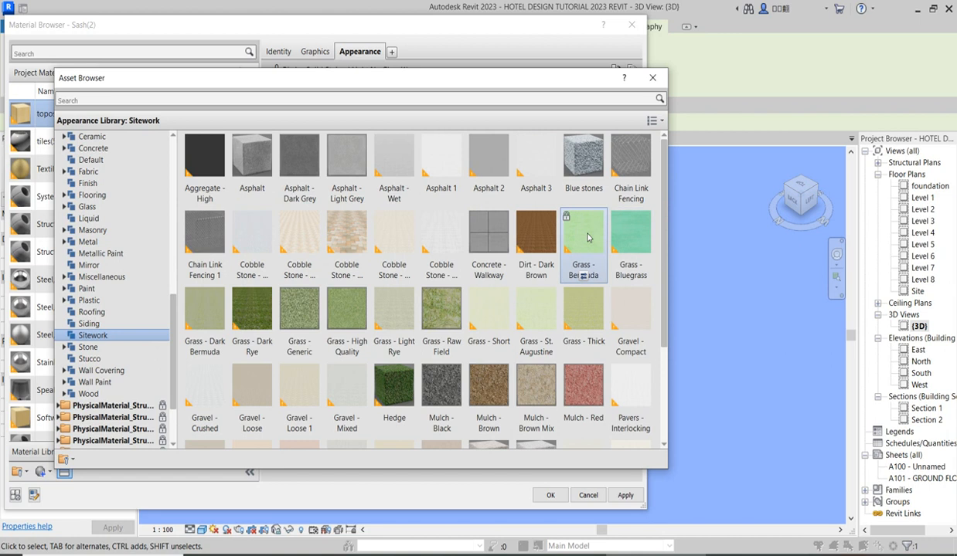
{"action": "scroll", "coordinate": [587, 238], "scroll_direction": "down", "scroll_amount": 3}
{"action": "scroll", "coordinate": [439, 386], "scroll_direction": "up", "scroll_amount": 3}
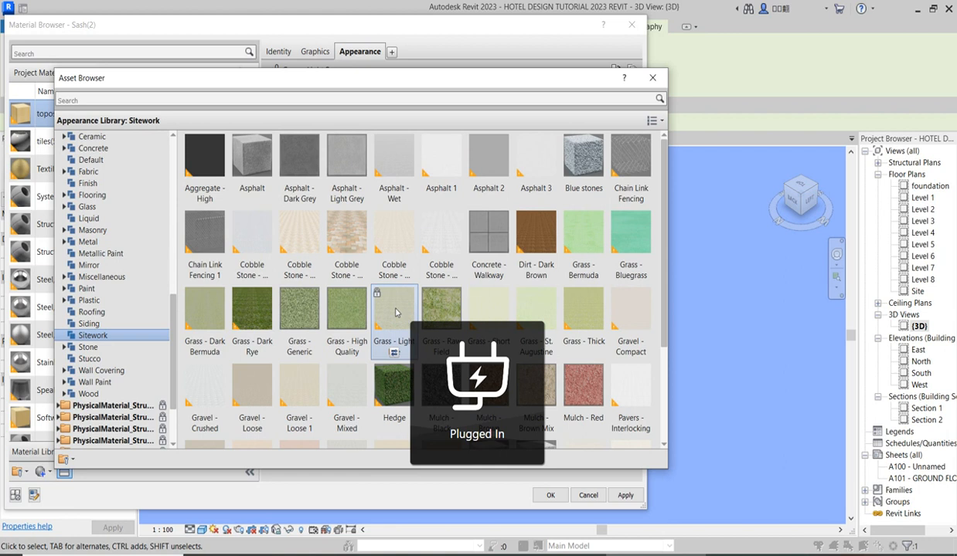
{"action": "scroll", "coordinate": [408, 301], "scroll_direction": "down", "scroll_amount": 1}
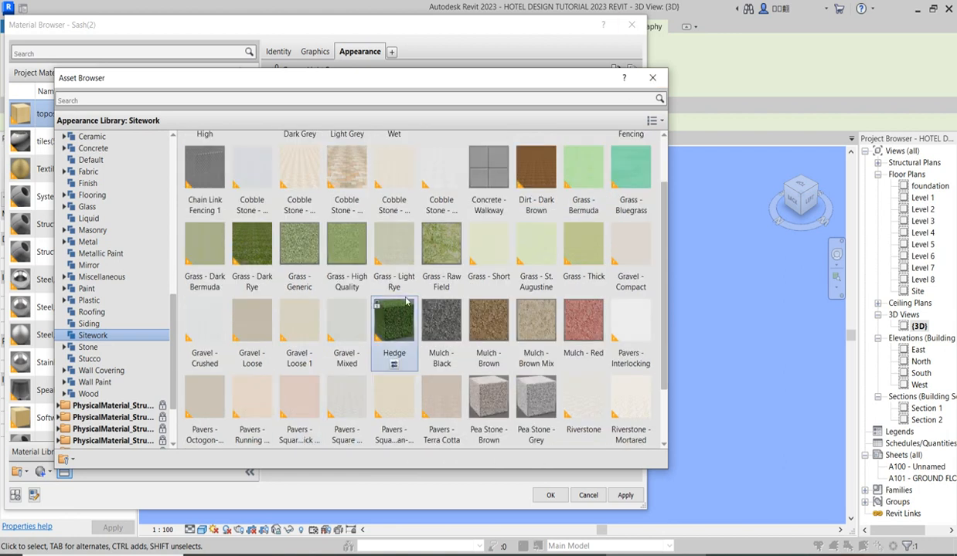
{"action": "left_click", "coordinate": [652, 78]}
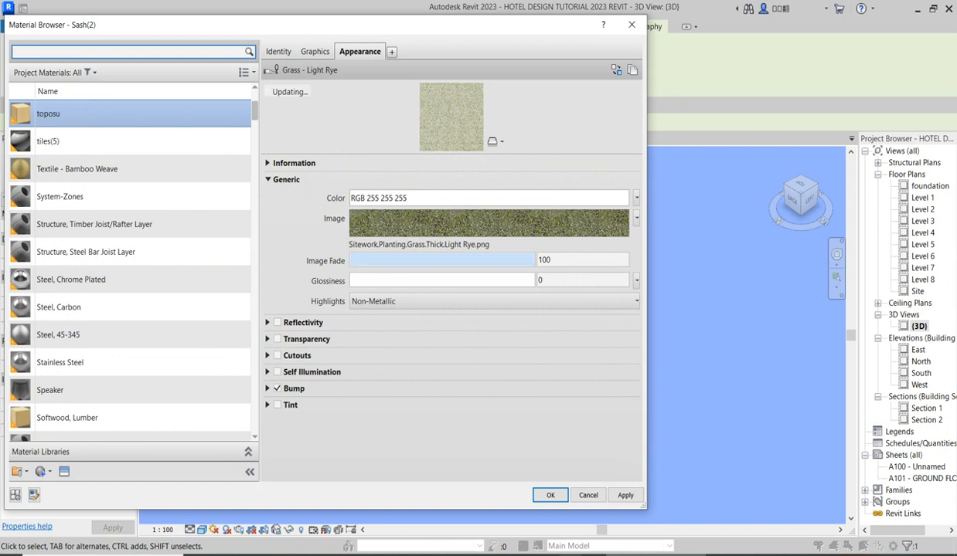
{"action": "left_click", "coordinate": [551, 498]}
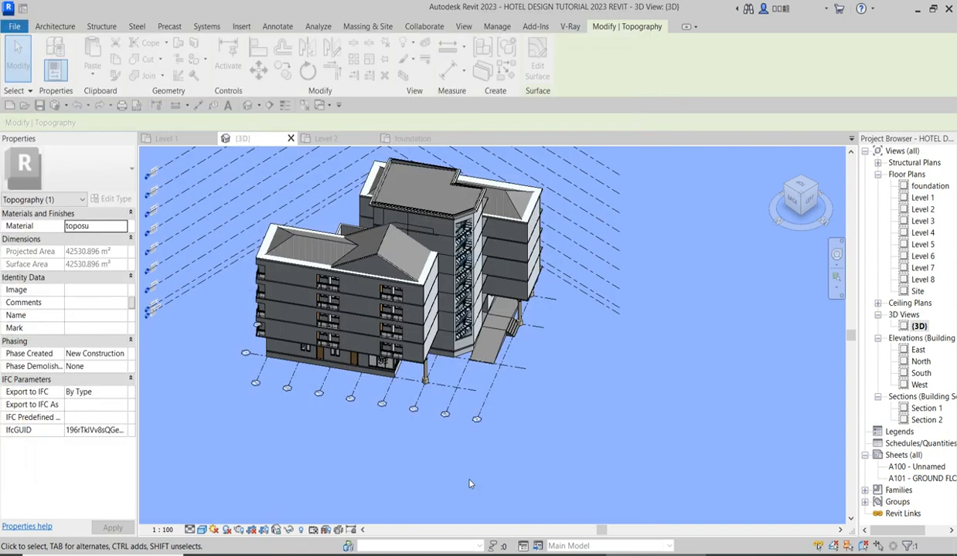
Reopen the toposurface's toposu material and turn on Use Render Appearance for its shading.
{"action": "left_click", "coordinate": [639, 436]}
{"action": "scroll", "coordinate": [639, 437], "scroll_direction": "down", "scroll_amount": 4}
{"action": "scroll", "coordinate": [639, 438], "scroll_direction": "down", "scroll_amount": 1}
{"action": "left_click", "coordinate": [689, 239]}
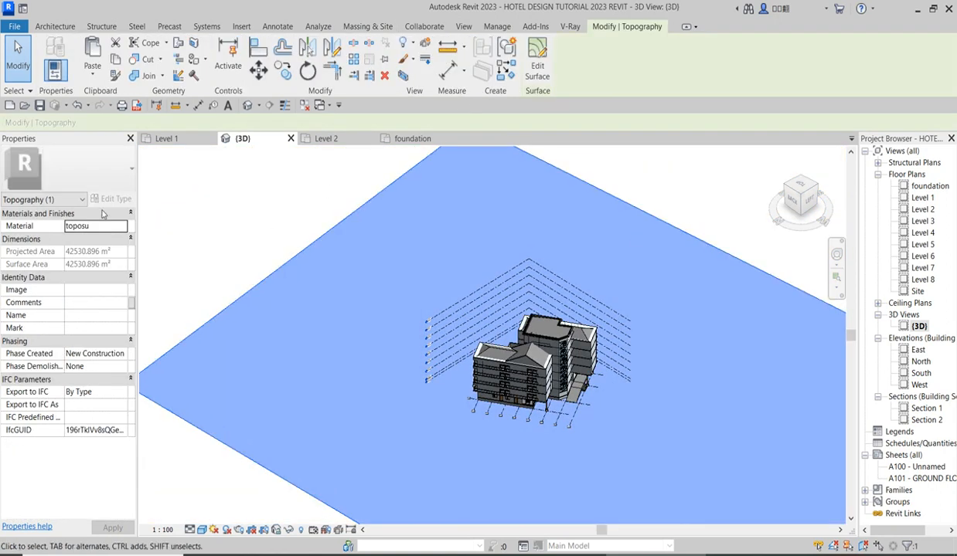
{"action": "left_click", "coordinate": [289, 228]}
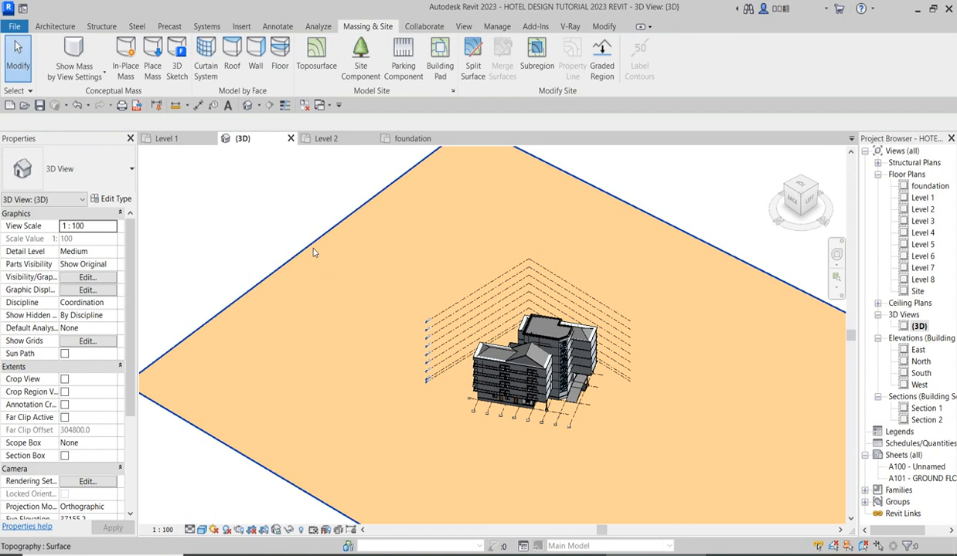
{"action": "left_click", "coordinate": [313, 252]}
{"action": "left_click", "coordinate": [121, 227]}
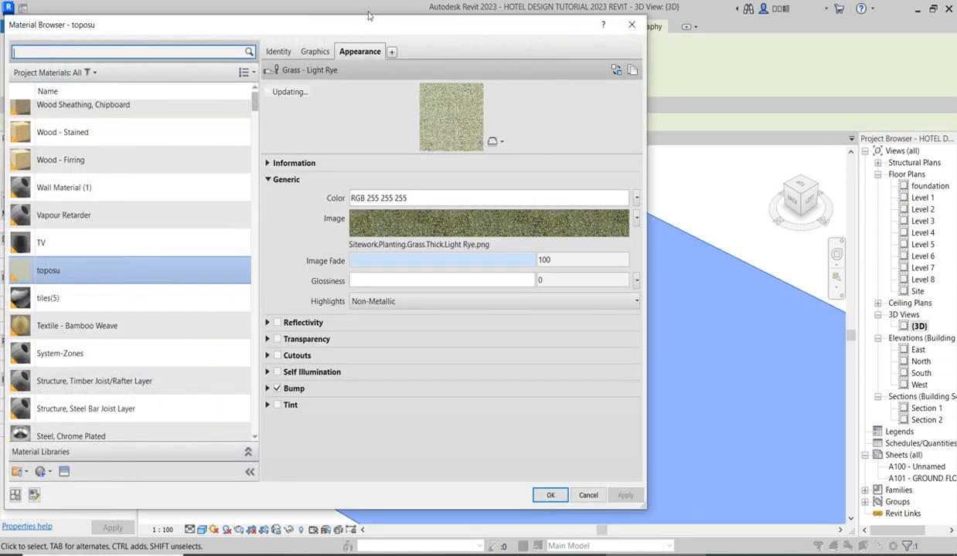
{"action": "left_click", "coordinate": [315, 51]}
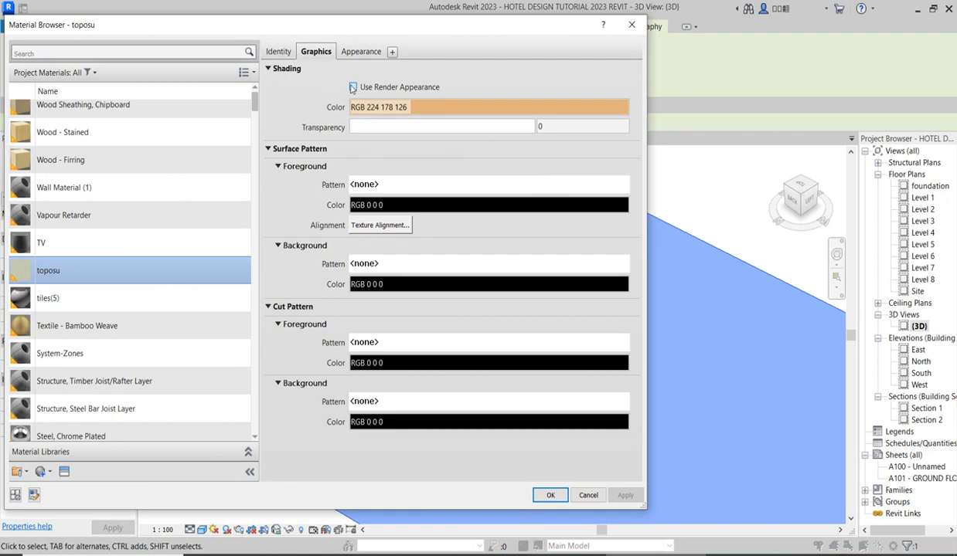
{"action": "left_click", "coordinate": [353, 87]}
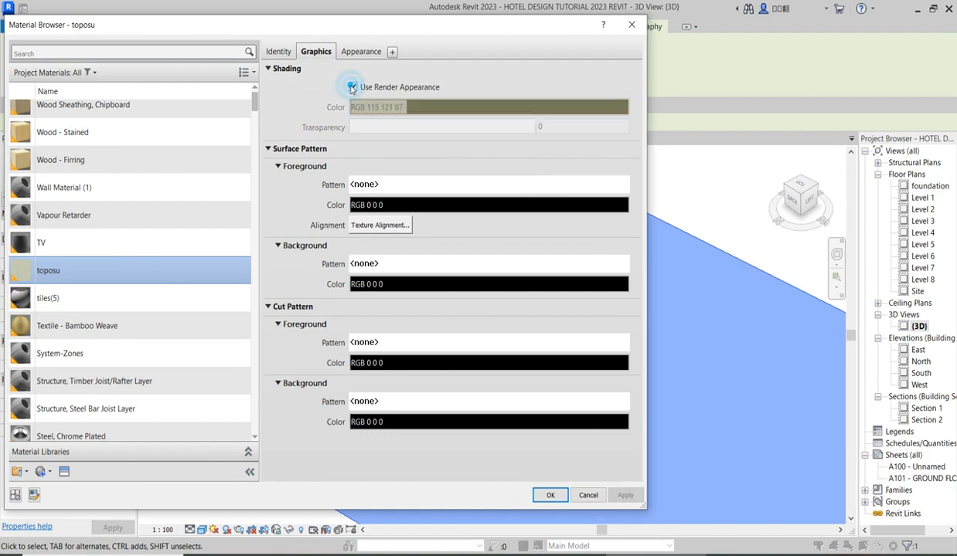
{"action": "left_click", "coordinate": [541, 497]}
{"action": "left_click", "coordinate": [717, 217]}
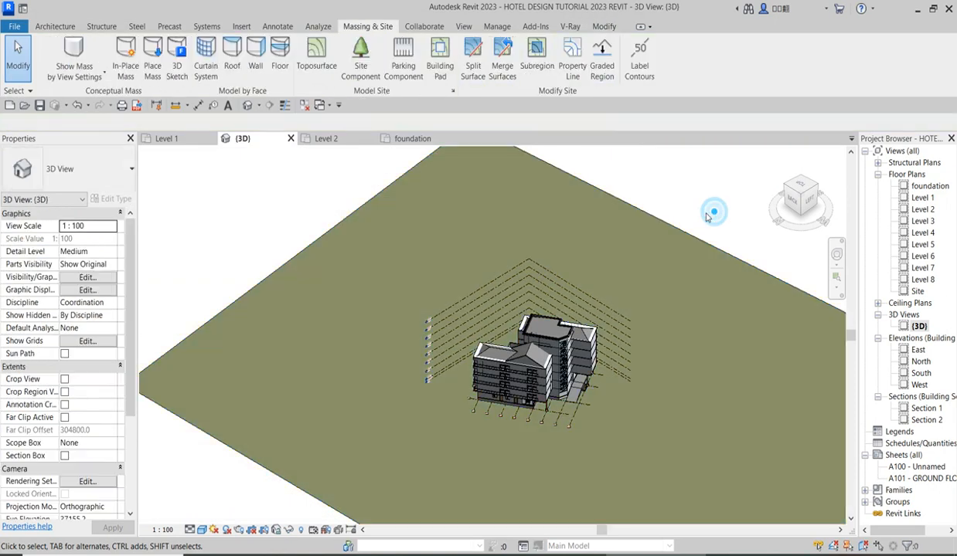
Examine the hotel and the grass-coloured ground from several sides in the 3D view.
{"action": "scroll", "coordinate": [641, 397], "scroll_direction": "up", "scroll_amount": 3}
{"action": "scroll", "coordinate": [560, 435], "scroll_direction": "up", "scroll_amount": 4}
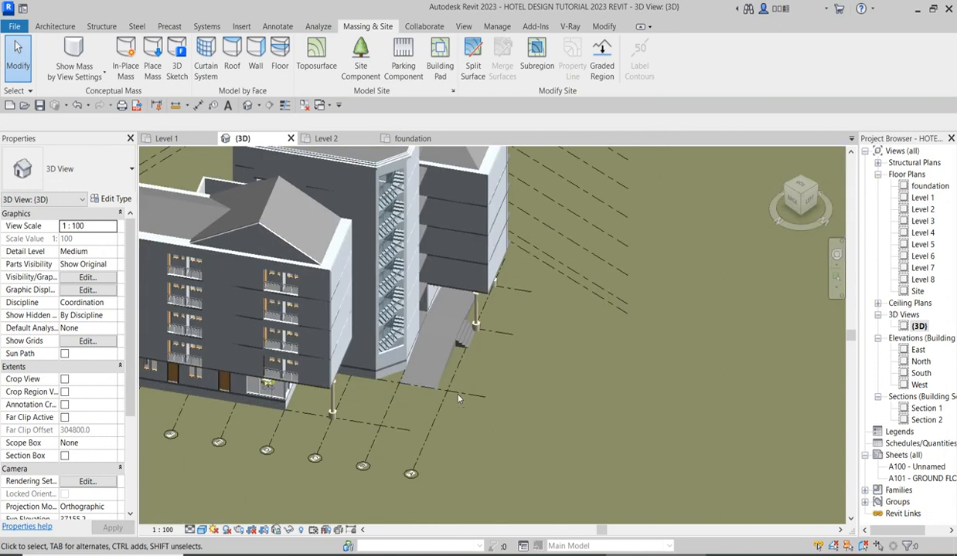
{"action": "scroll", "coordinate": [537, 357], "scroll_direction": "down", "scroll_amount": 5}
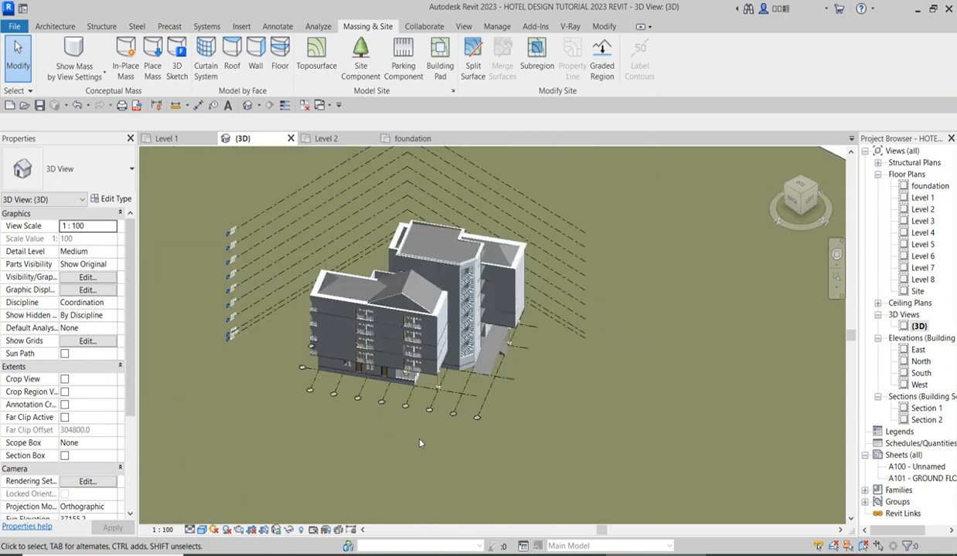
{"action": "left_click", "coordinate": [816, 188]}
{"action": "scroll", "coordinate": [506, 342], "scroll_direction": "up", "scroll_amount": 6}
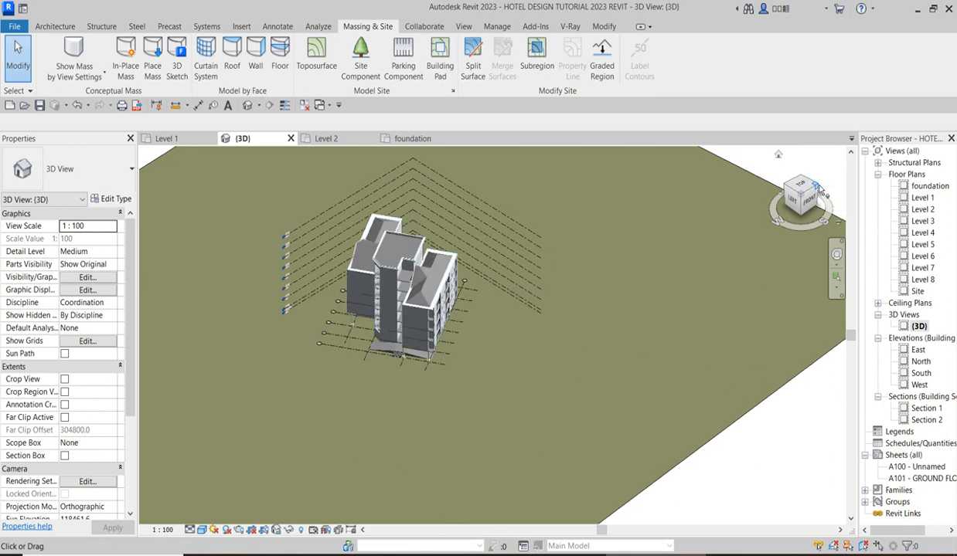
{"action": "left_click", "coordinate": [818, 187]}
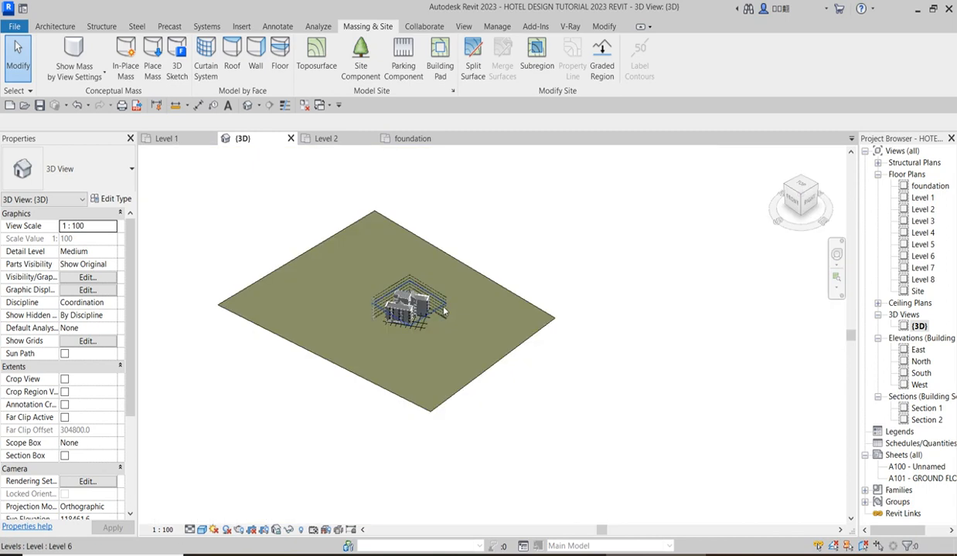
{"action": "scroll", "coordinate": [536, 350], "scroll_direction": "up", "scroll_amount": 5}
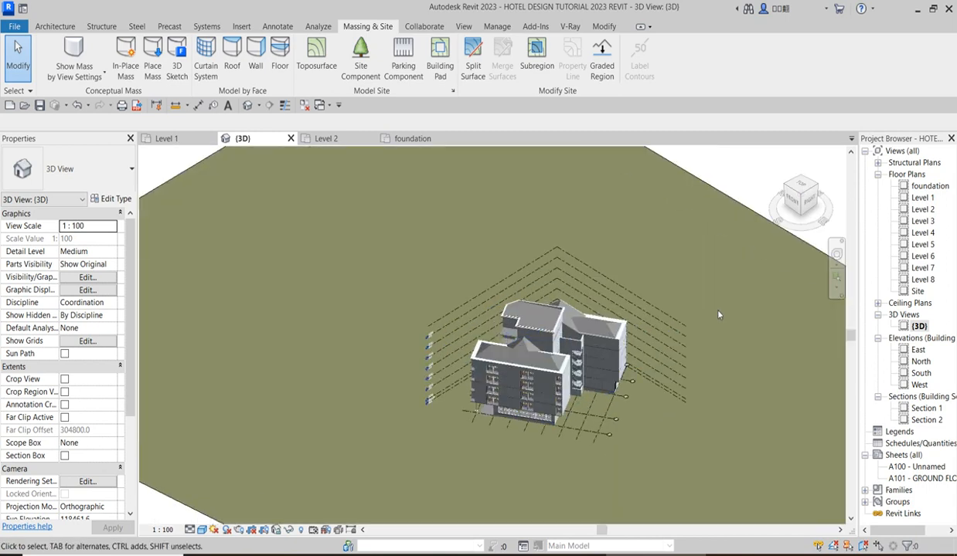
Edit the in-place roof model in place and select the extrusion that edges the roofs of the two wings.
{"action": "scroll", "coordinate": [354, 413], "scroll_direction": "up", "scroll_amount": 3}
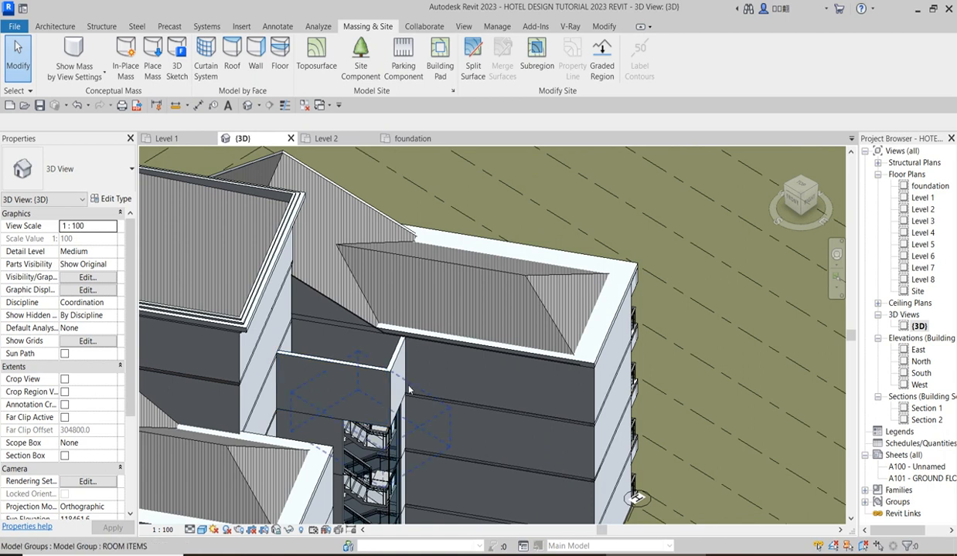
{"action": "left_click", "coordinate": [606, 337]}
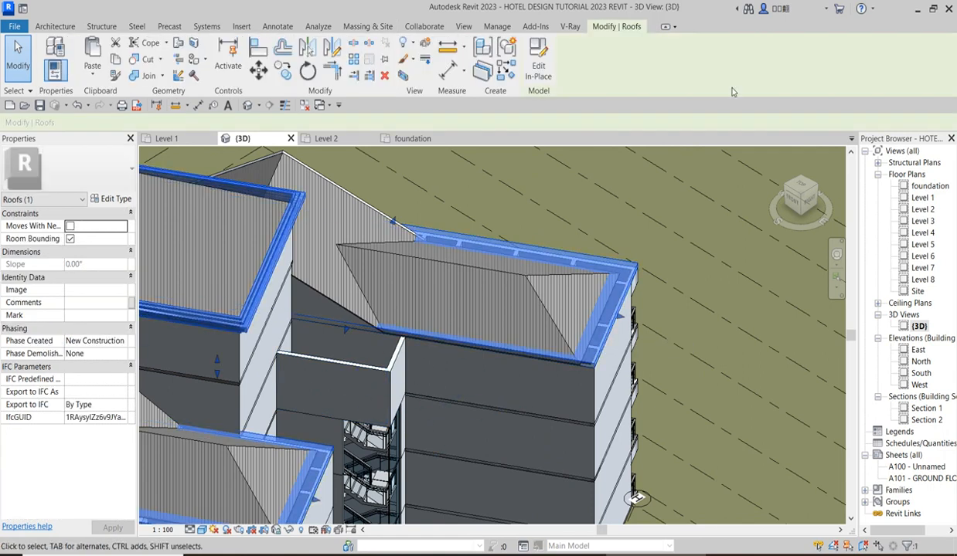
{"action": "left_click", "coordinate": [534, 71]}
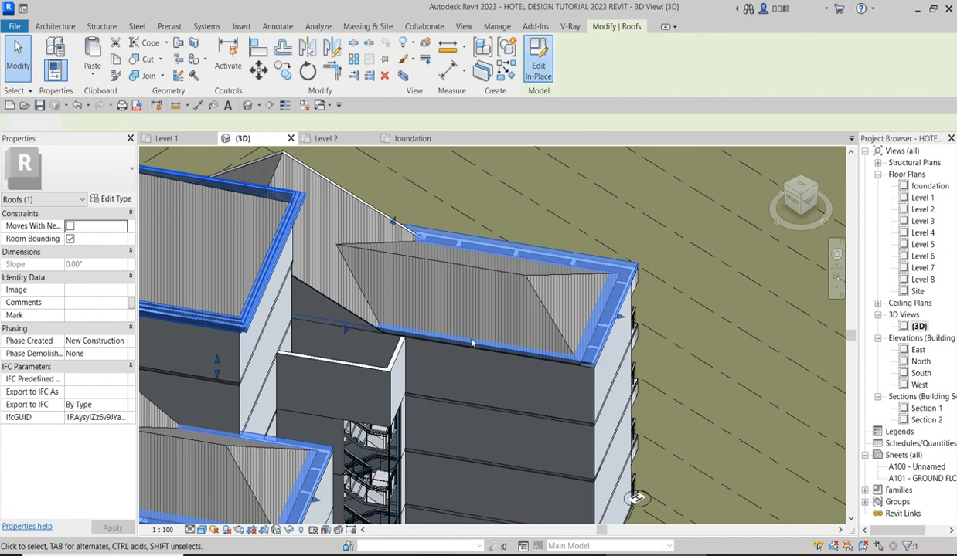
{"action": "left_click", "coordinate": [608, 336]}
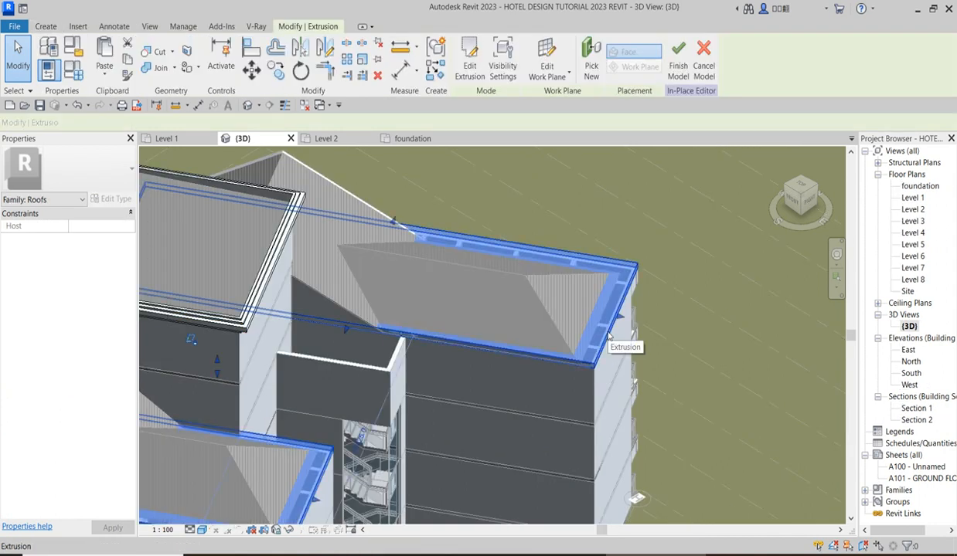
{"action": "scroll", "coordinate": [448, 185], "scroll_direction": "down", "scroll_amount": 3}
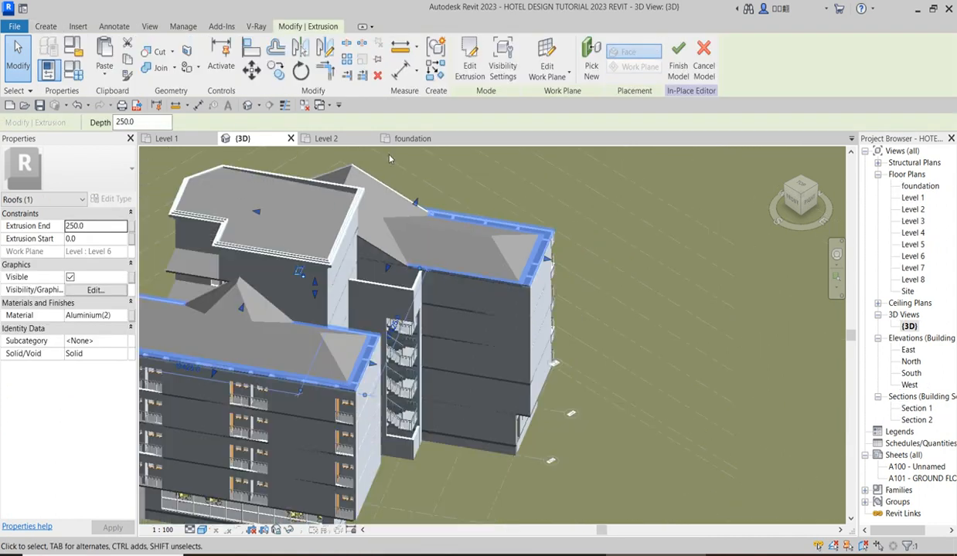
Create a similar roof extrusion and sketch its rectangular outline, about 6300 mm along one side, near the stair shaft.
{"action": "left_click", "coordinate": [435, 69]}
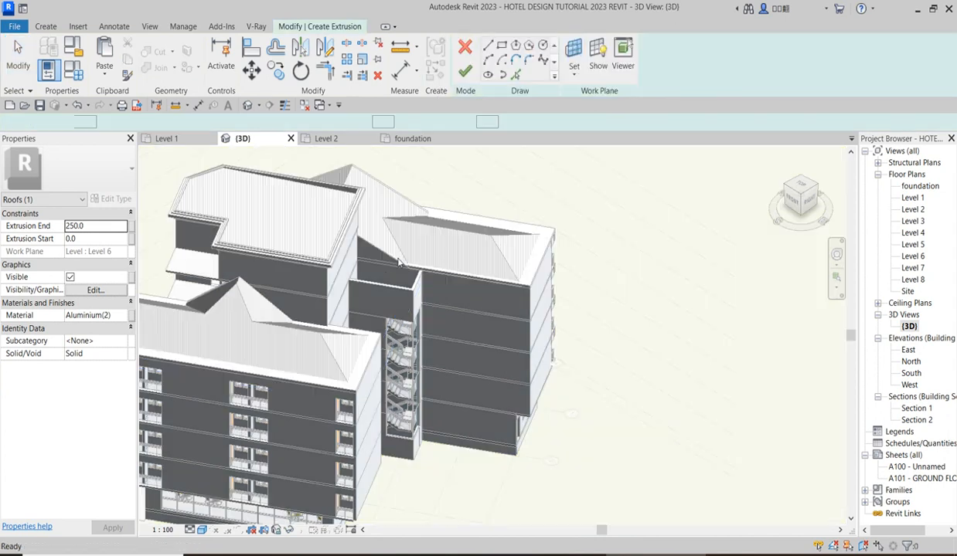
{"action": "left_click", "coordinate": [501, 45]}
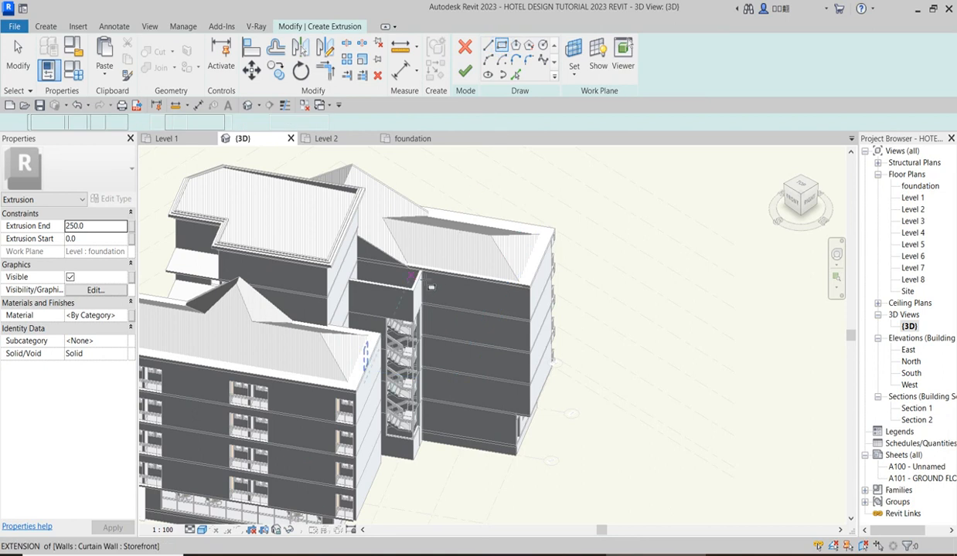
{"action": "left_click", "coordinate": [432, 251]}
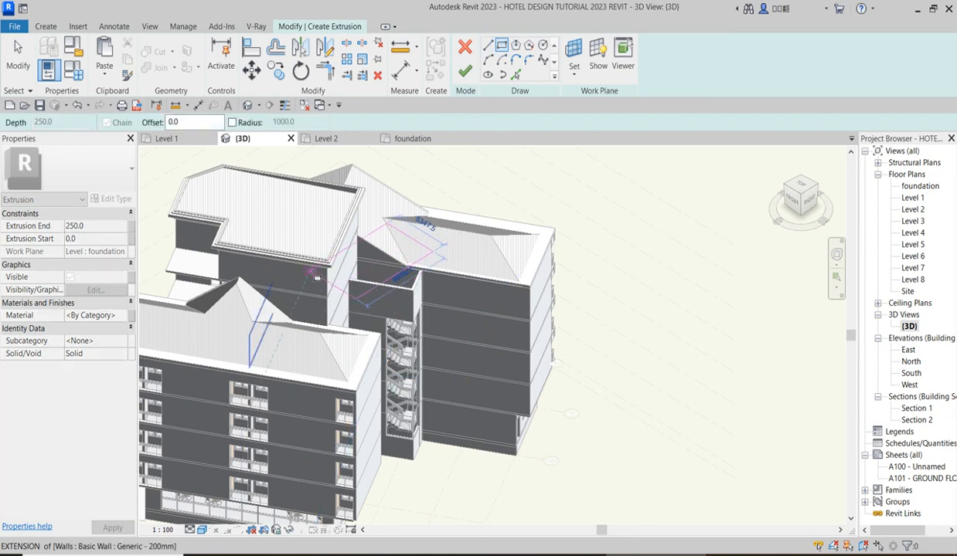
{"action": "left_click", "coordinate": [306, 265]}
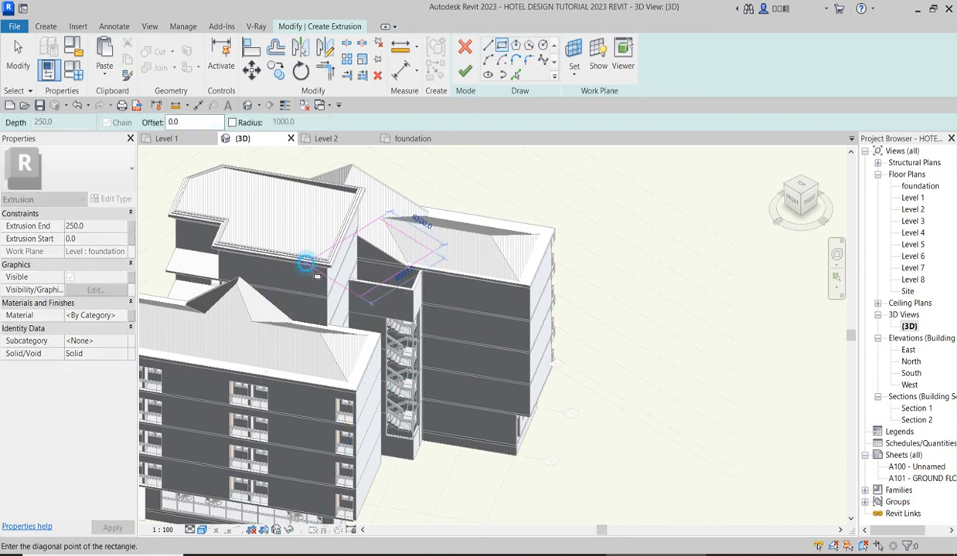
Try to align one side of the rectangular roof sketch with the stair shaft's outer wall.
{"action": "right_click", "coordinate": [448, 150]}
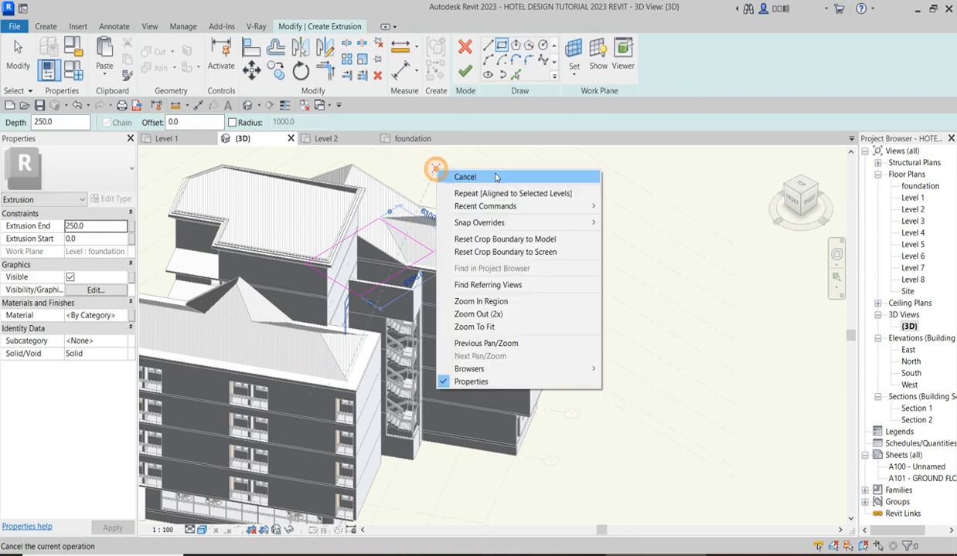
{"action": "left_click", "coordinate": [473, 120]}
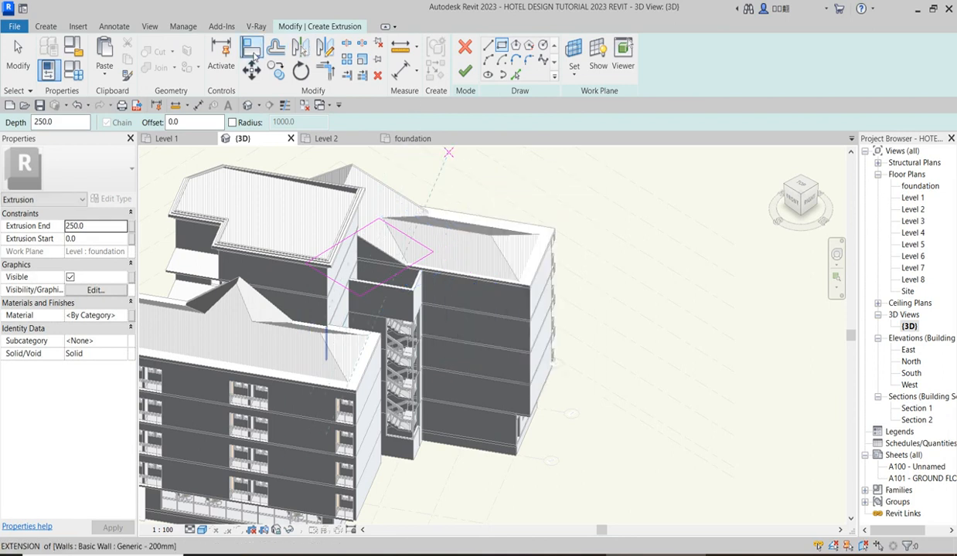
{"action": "key", "text": "a"}
{"action": "key", "text": "l"}
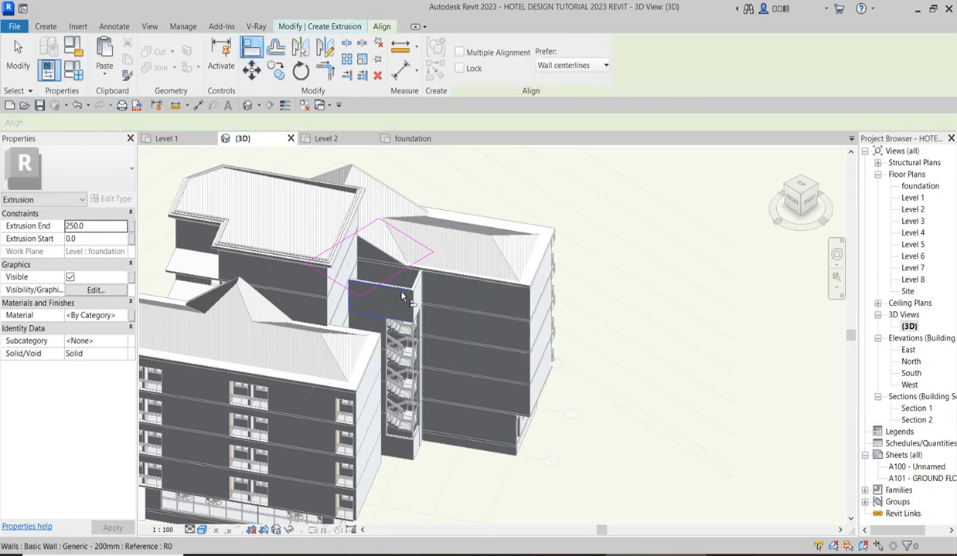
{"action": "left_click", "coordinate": [307, 270]}
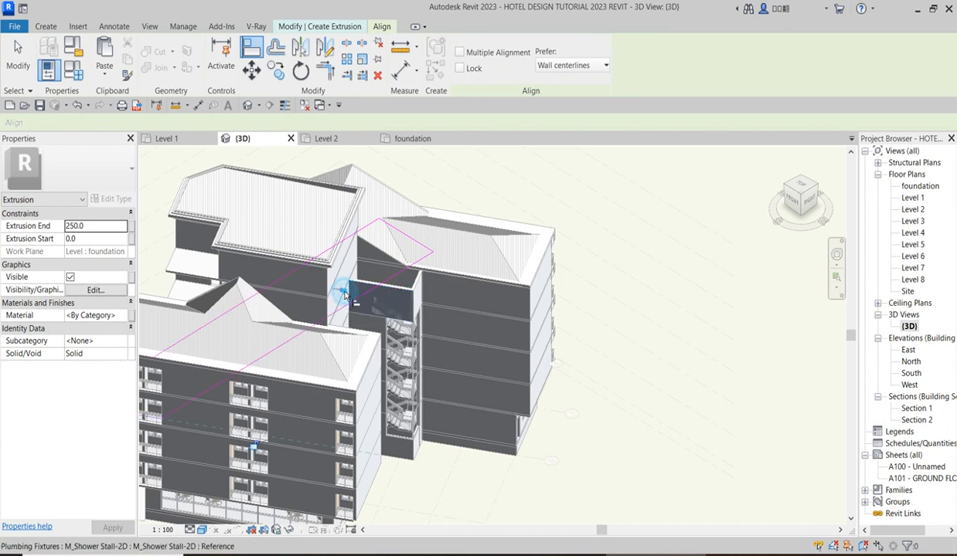
{"action": "left_click", "coordinate": [432, 314]}
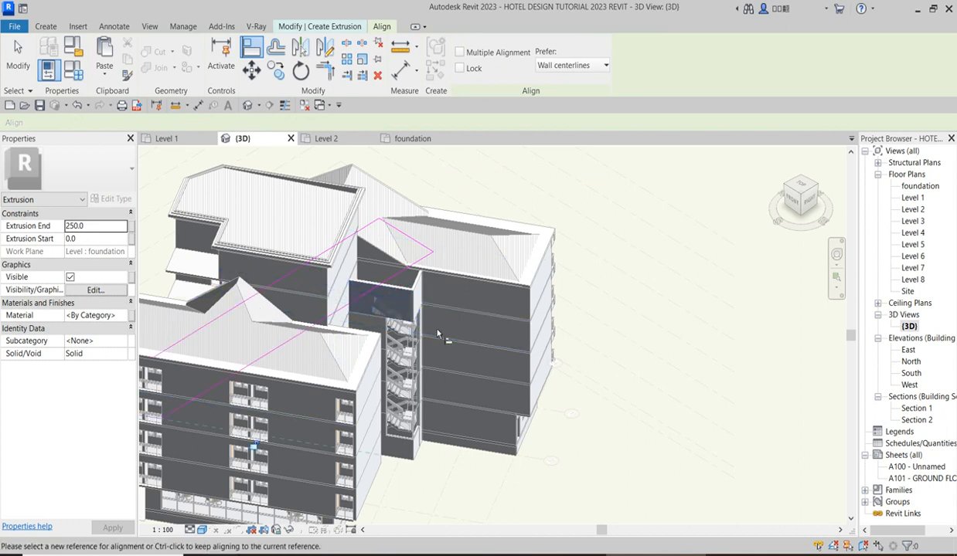
{"action": "key", "text": "Escape"}
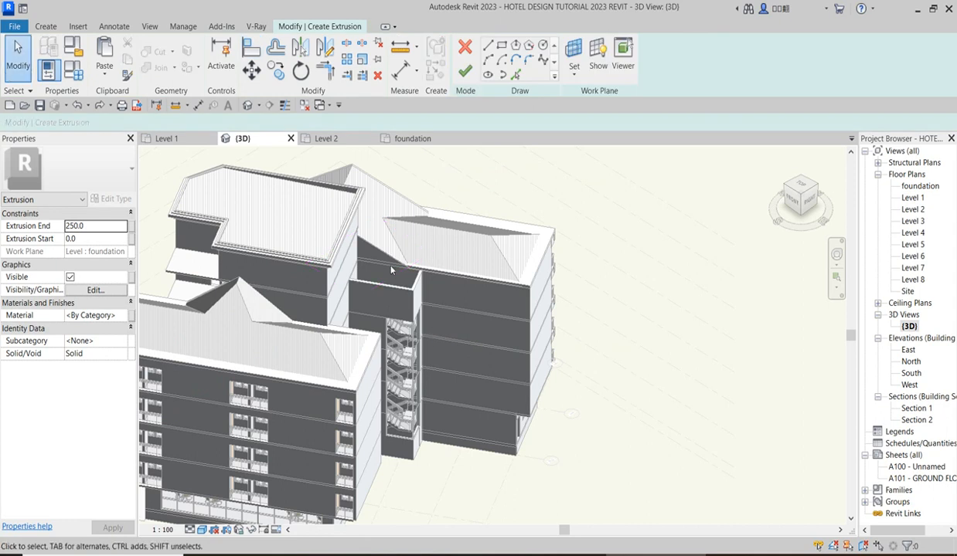
{"action": "left_click", "coordinate": [515, 74]}
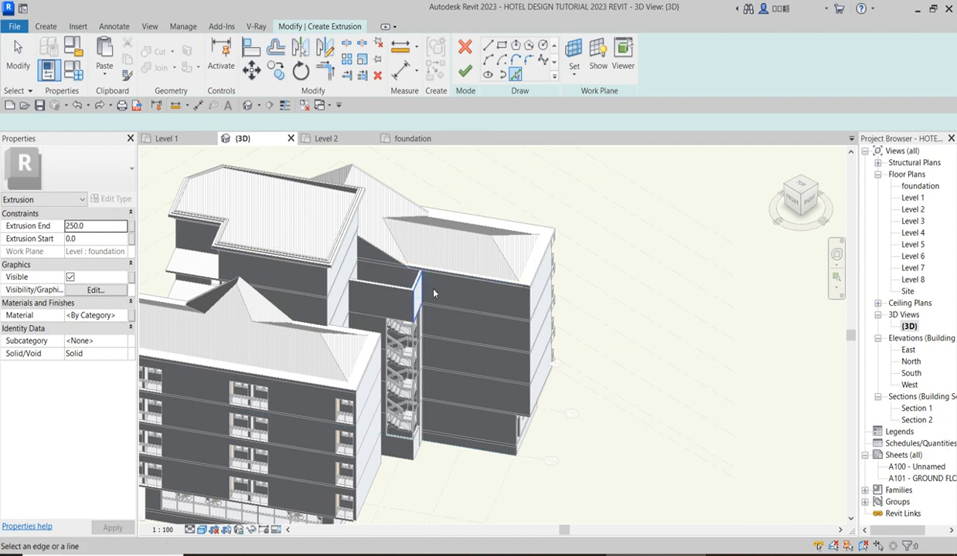
{"action": "scroll", "coordinate": [412, 271], "scroll_direction": "up", "scroll_amount": 3}
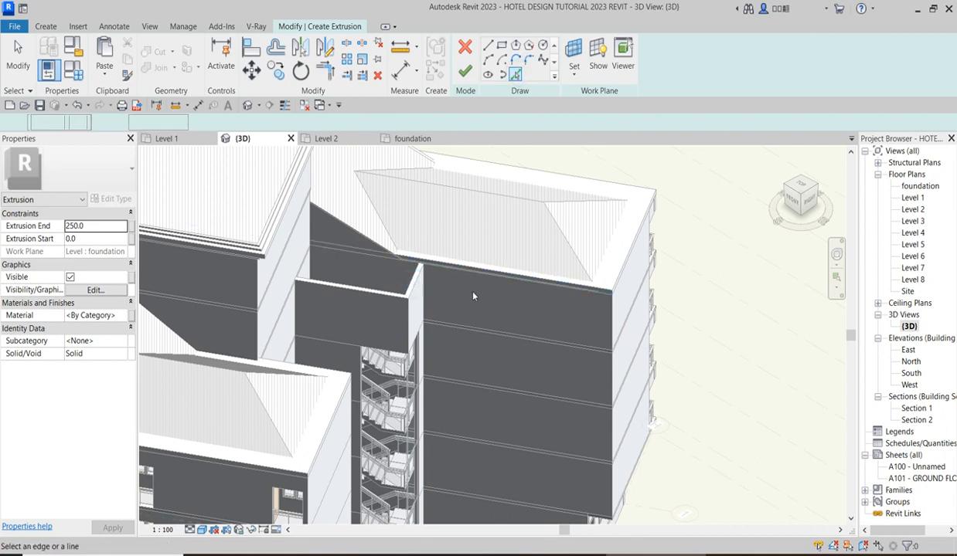
{"action": "scroll", "coordinate": [503, 325], "scroll_direction": "down", "scroll_amount": 5}
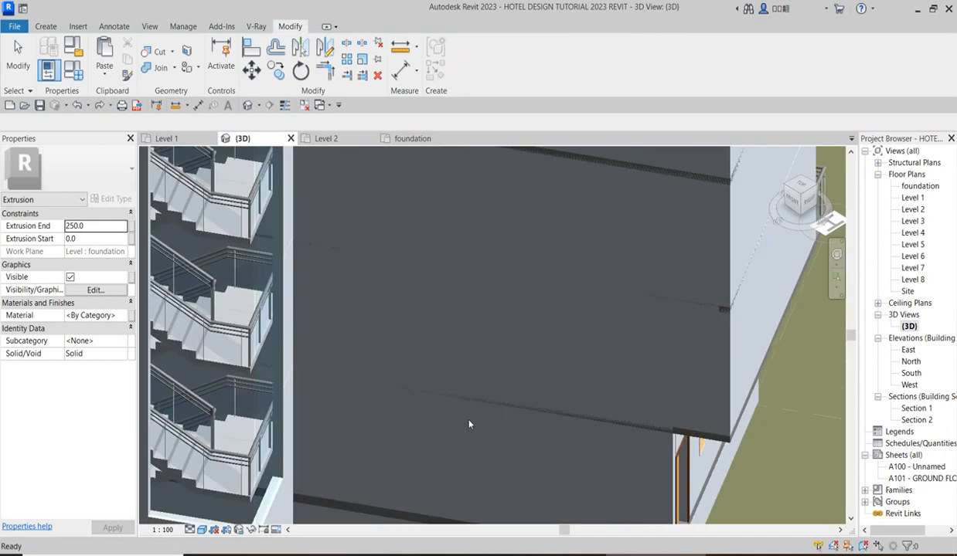
{"action": "scroll", "coordinate": [446, 374], "scroll_direction": "down", "scroll_amount": 3}
{"action": "scroll", "coordinate": [441, 404], "scroll_direction": "down", "scroll_amount": 3}
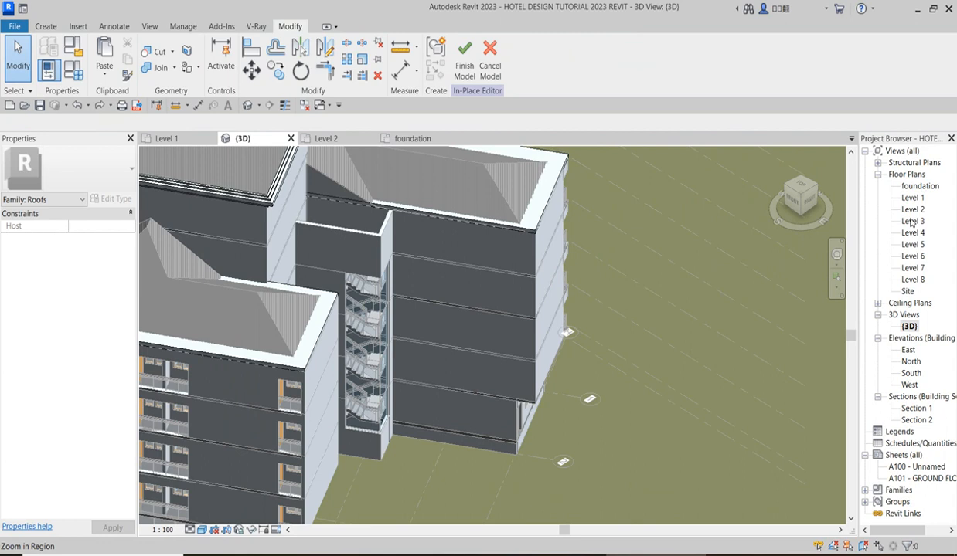
Create a new roof extrusion in the Level 5 floor plan and pick its outline from the four walls enclosing the staircase.
{"action": "double_click", "coordinate": [912, 256]}
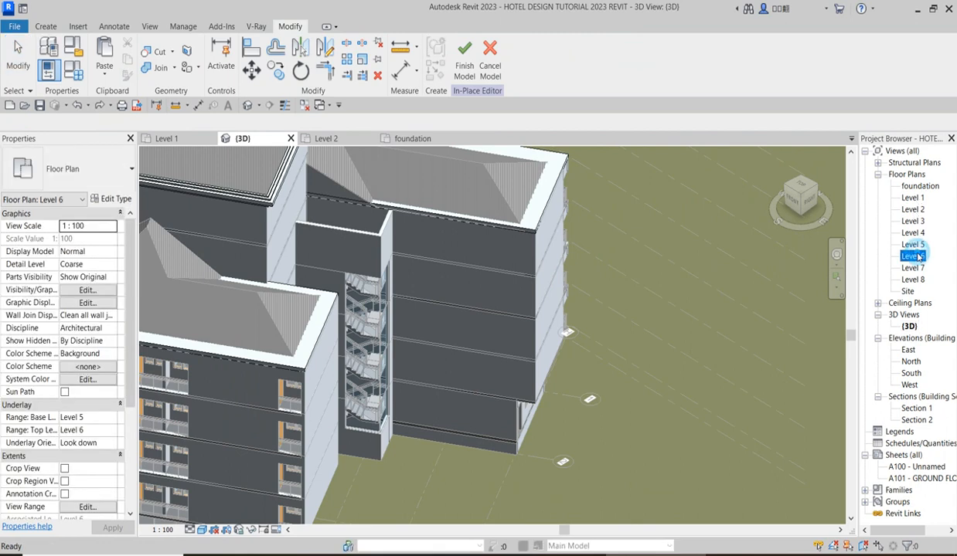
{"action": "scroll", "coordinate": [560, 318], "scroll_direction": "up", "scroll_amount": 2}
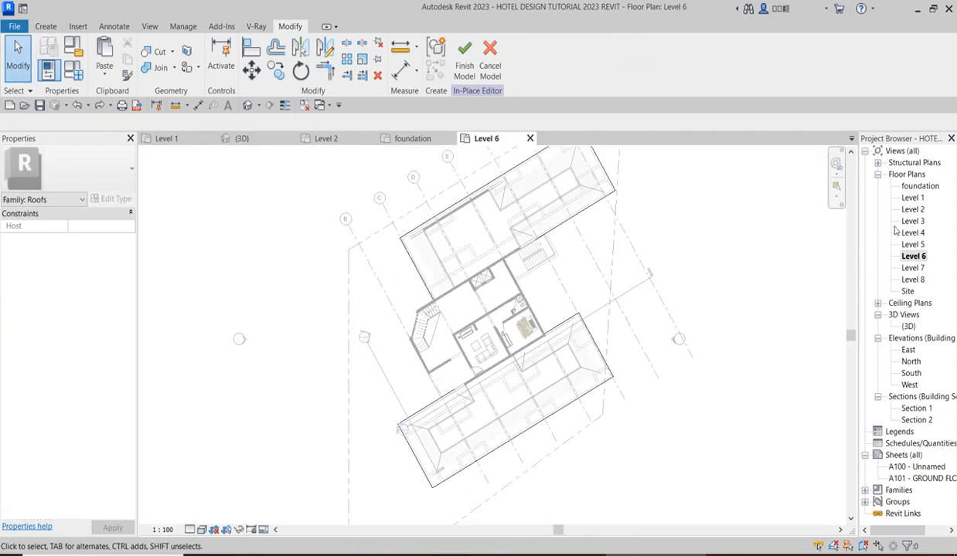
{"action": "double_click", "coordinate": [913, 244]}
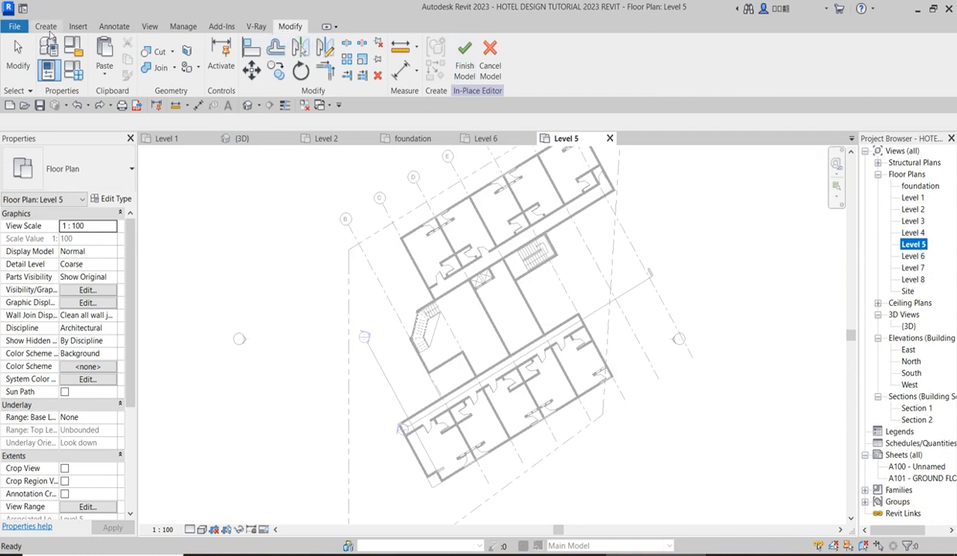
{"action": "left_click", "coordinate": [48, 27]}
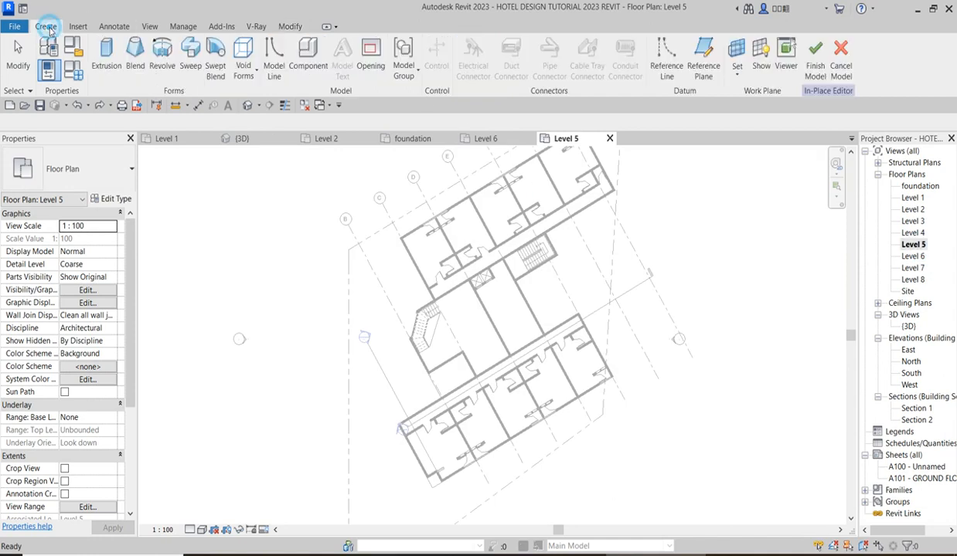
{"action": "left_click", "coordinate": [104, 68]}
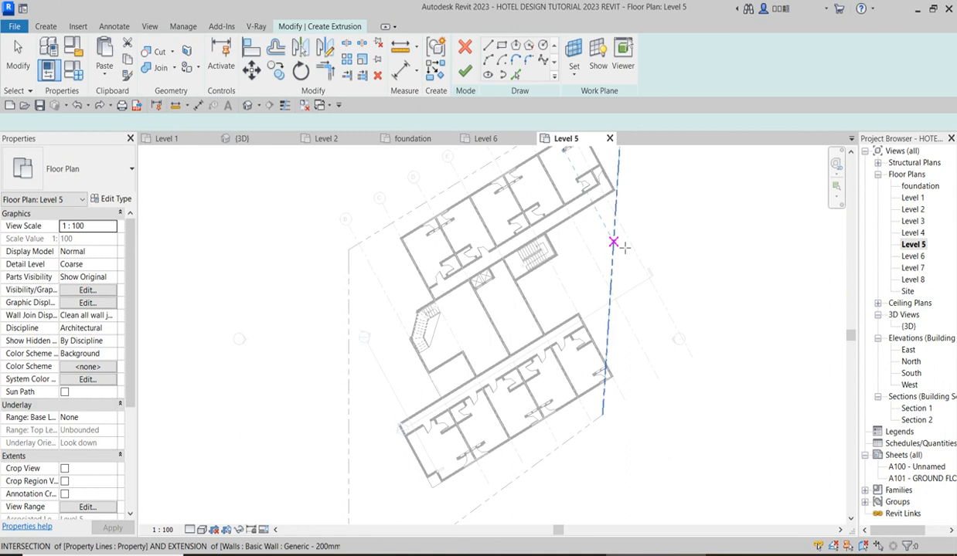
{"action": "left_click", "coordinate": [513, 75]}
{"action": "scroll", "coordinate": [555, 255], "scroll_direction": "up", "scroll_amount": 5}
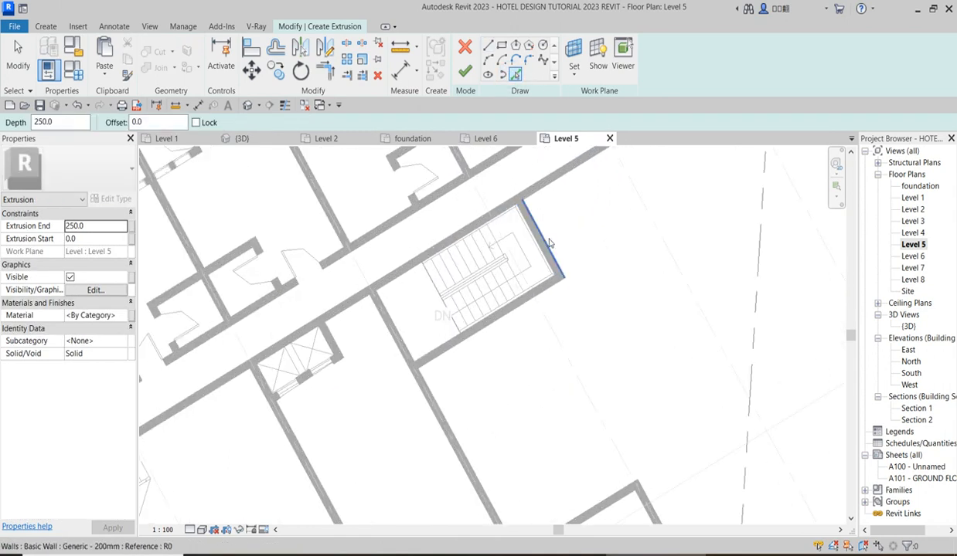
{"action": "left_click", "coordinate": [543, 293]}
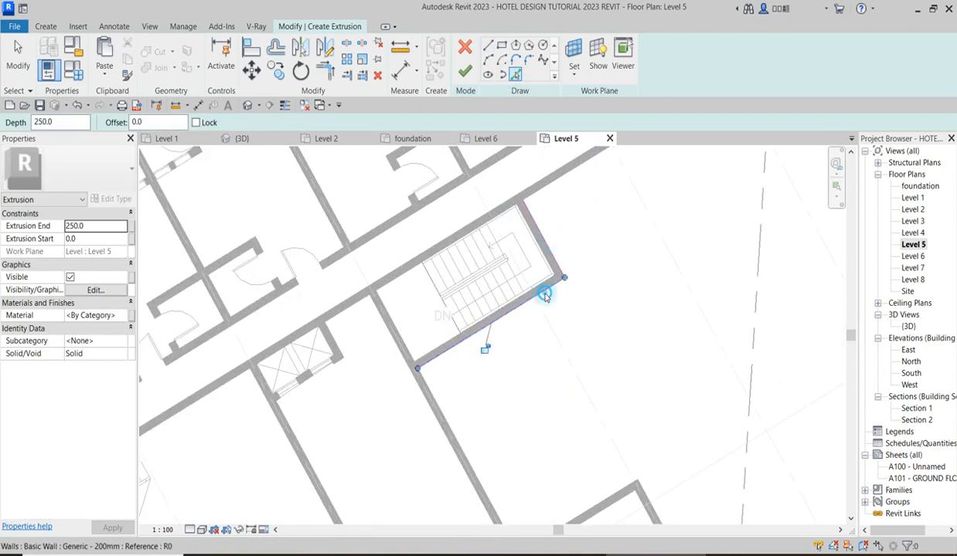
{"action": "left_click", "coordinate": [499, 213]}
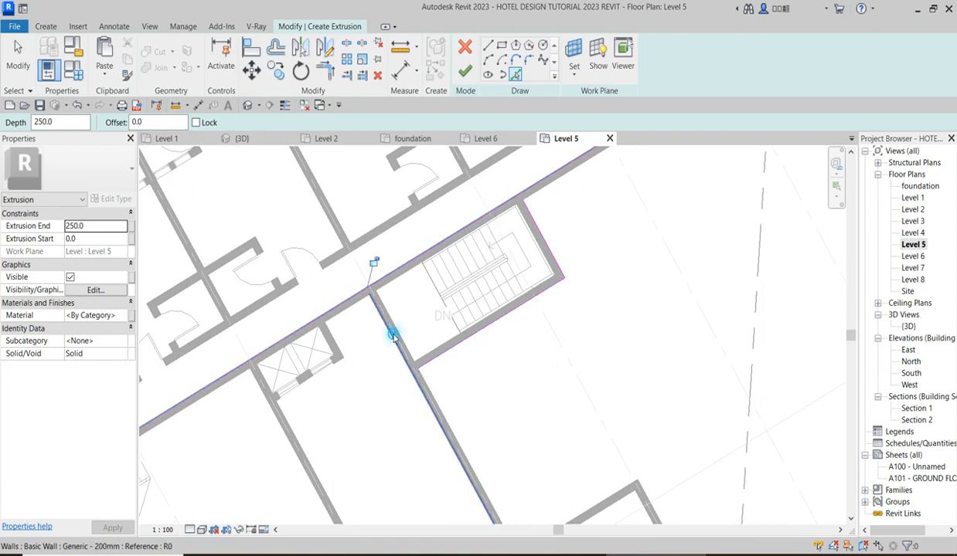
{"action": "left_click", "coordinate": [392, 336]}
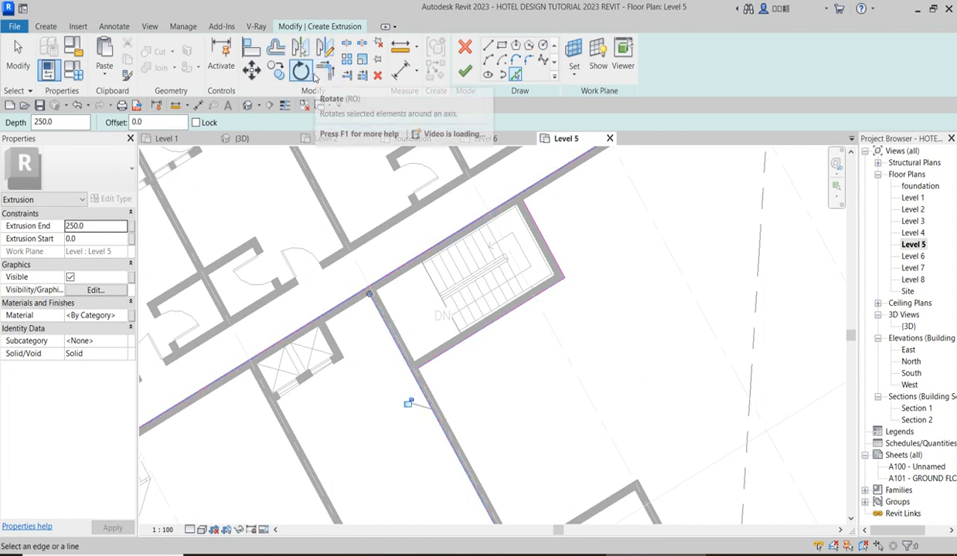
Trim the picked lines to corners so they form a closed outline around the staircase and finish the extrusion with a depth of 250.
{"action": "left_click", "coordinate": [328, 71]}
{"action": "left_click", "coordinate": [389, 272]}
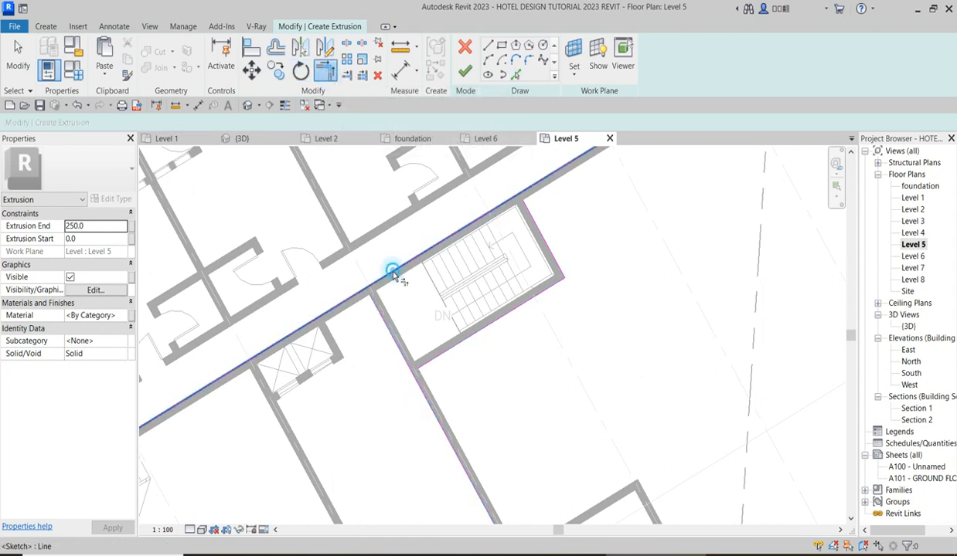
{"action": "left_click", "coordinate": [380, 325]}
{"action": "left_click", "coordinate": [447, 355]}
{"action": "left_click", "coordinate": [504, 315]}
{"action": "left_click", "coordinate": [602, 224]}
{"action": "left_click", "coordinate": [534, 225]}
{"action": "left_click", "coordinate": [509, 205]}
{"action": "scroll", "coordinate": [519, 230], "scroll_direction": "down", "scroll_amount": 2}
{"action": "left_click", "coordinate": [465, 70]}
Return to the 3D view and finish the in-place roof model.
{"action": "scroll", "coordinate": [541, 255], "scroll_direction": "up", "scroll_amount": 2}
{"action": "scroll", "coordinate": [570, 265], "scroll_direction": "up", "scroll_amount": 2}
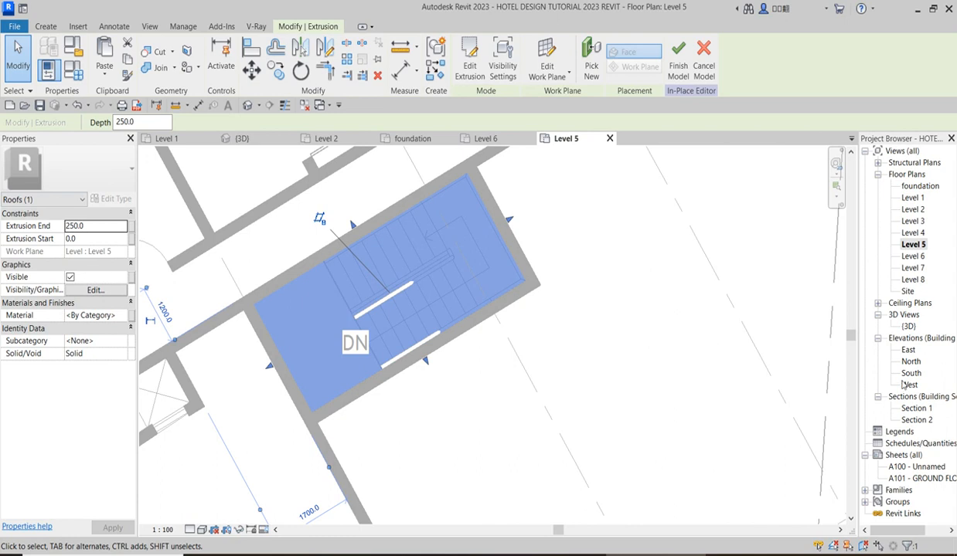
{"action": "double_click", "coordinate": [910, 327]}
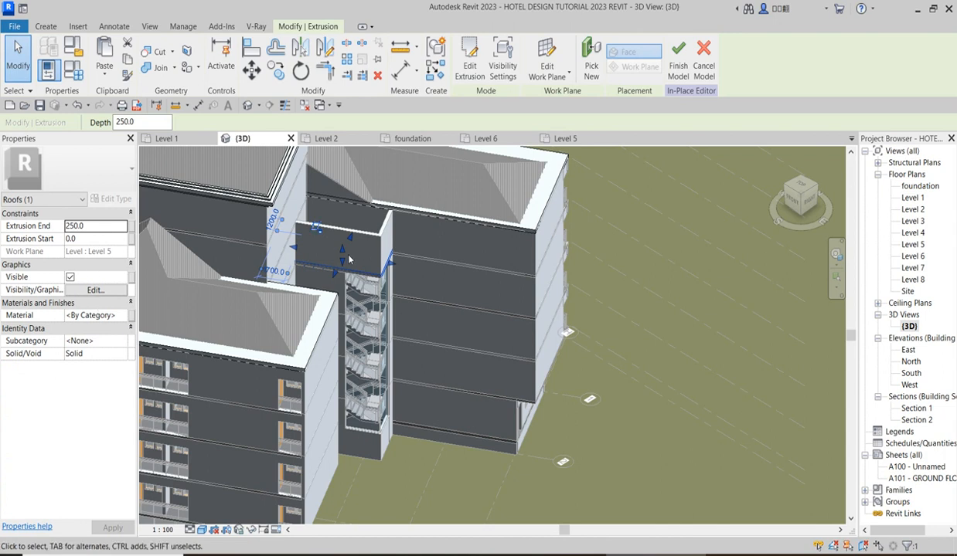
{"action": "left_click", "coordinate": [677, 58]}
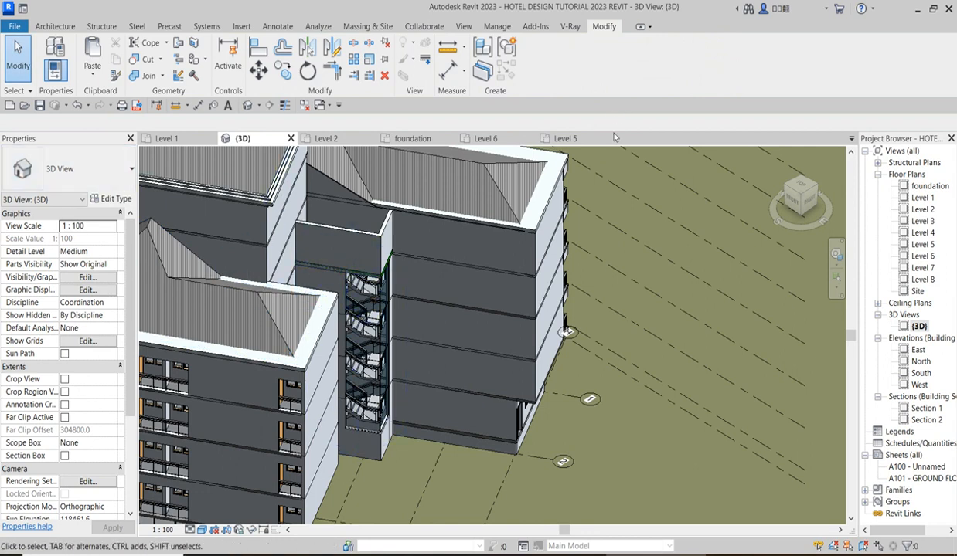
Edit the roof model in place again, cut the stair shaft extrusion and paste it aligned to Level 6.
{"action": "scroll", "coordinate": [348, 277], "scroll_direction": "up", "scroll_amount": 3}
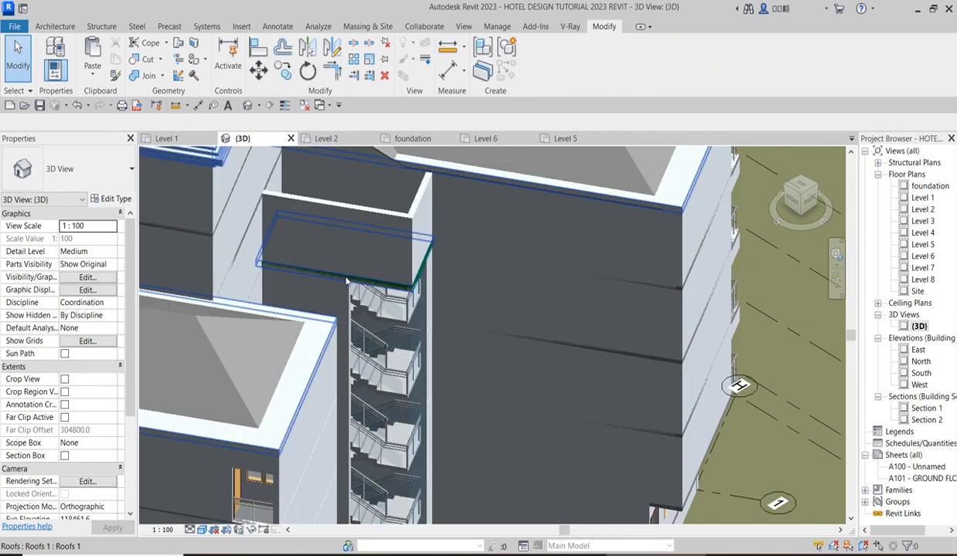
{"action": "left_click", "coordinate": [352, 279]}
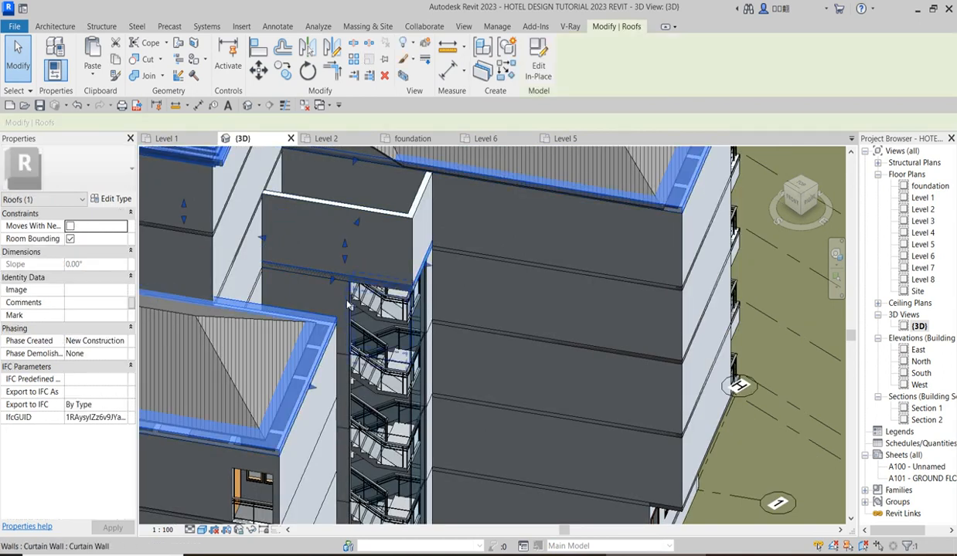
{"action": "left_click", "coordinate": [539, 68]}
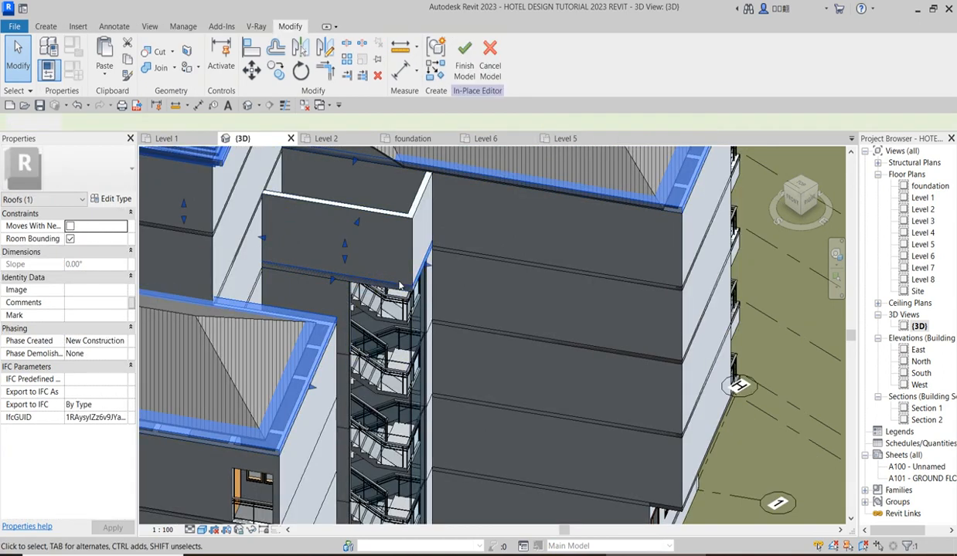
{"action": "left_click", "coordinate": [338, 281]}
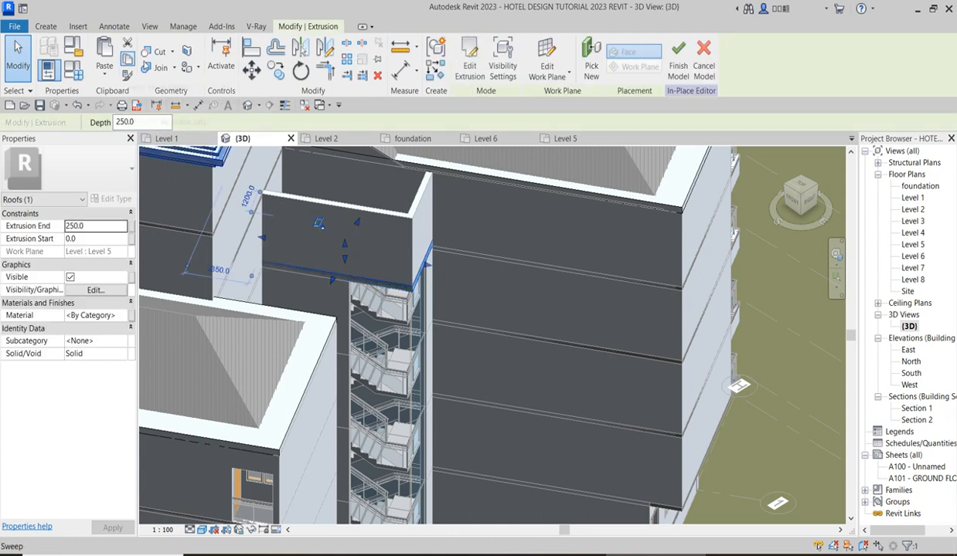
{"action": "left_click", "coordinate": [128, 44]}
{"action": "left_click", "coordinate": [104, 67]}
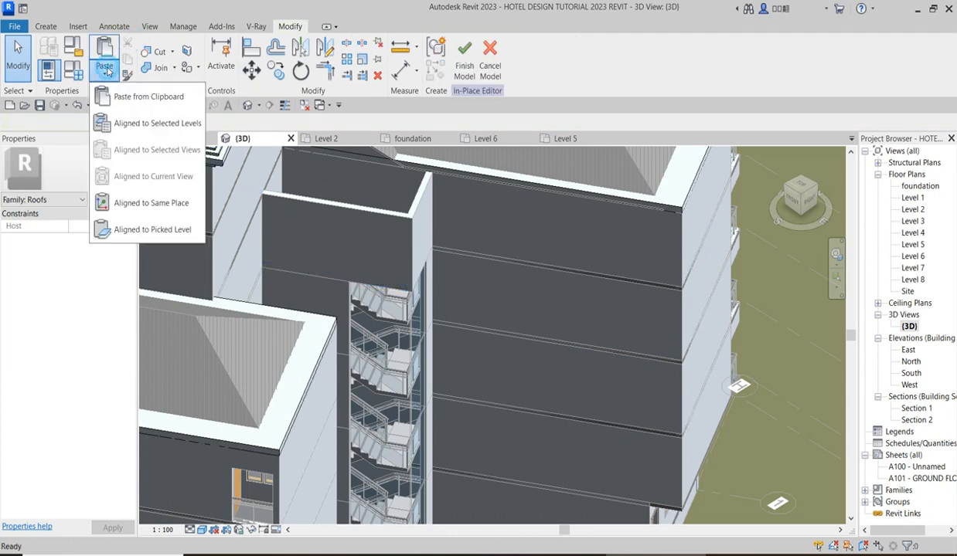
{"action": "left_click", "coordinate": [145, 122]}
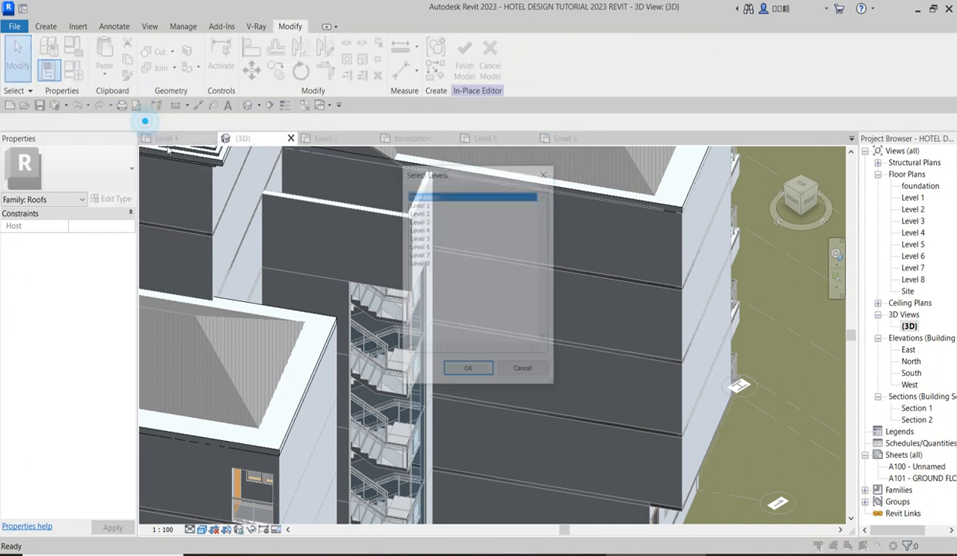
{"action": "left_click", "coordinate": [425, 246]}
{"action": "left_click", "coordinate": [478, 374]}
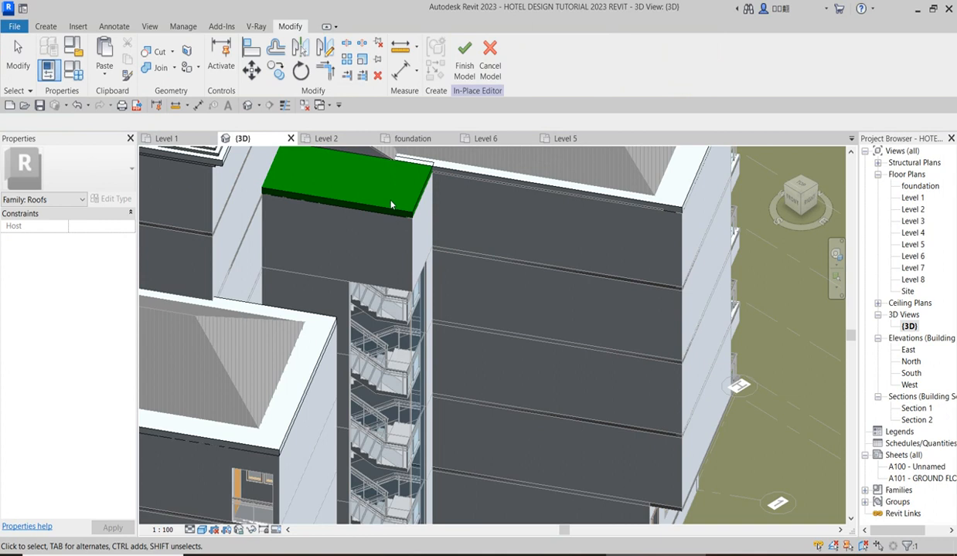
Check the material of the existing roof edge extrusion and open the material choices for the stair shaft's roof extrusion.
{"action": "left_click", "coordinate": [525, 182]}
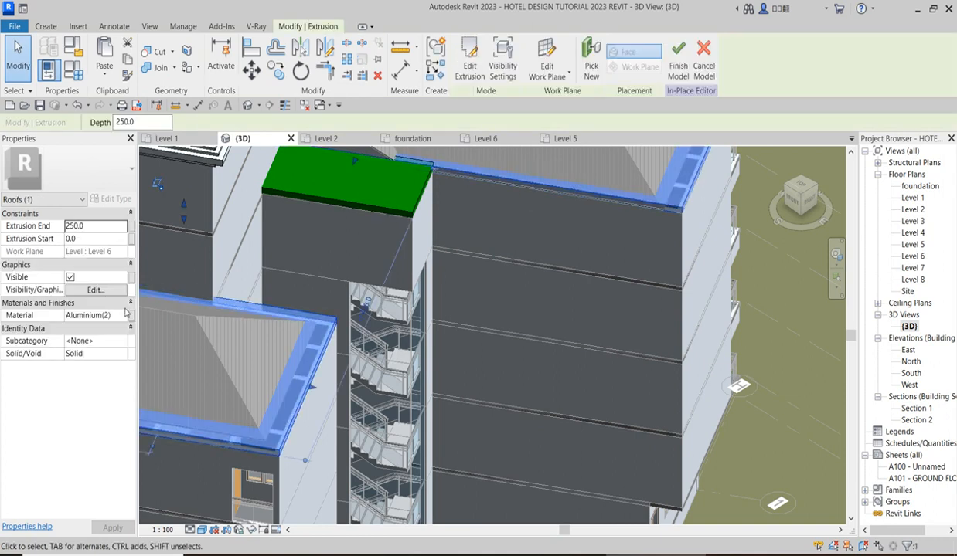
{"action": "left_click", "coordinate": [401, 203]}
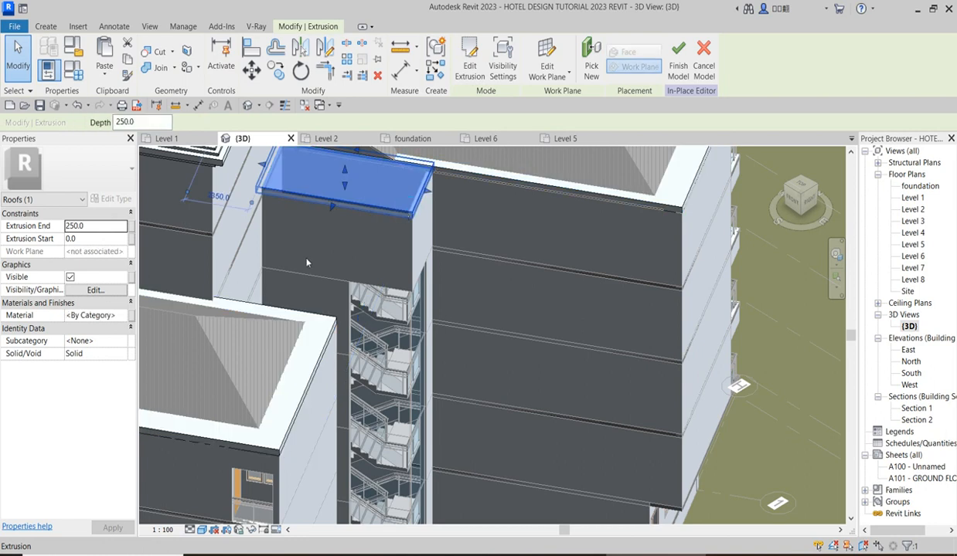
{"action": "left_click", "coordinate": [121, 316]}
{"action": "left_click", "coordinate": [123, 315]}
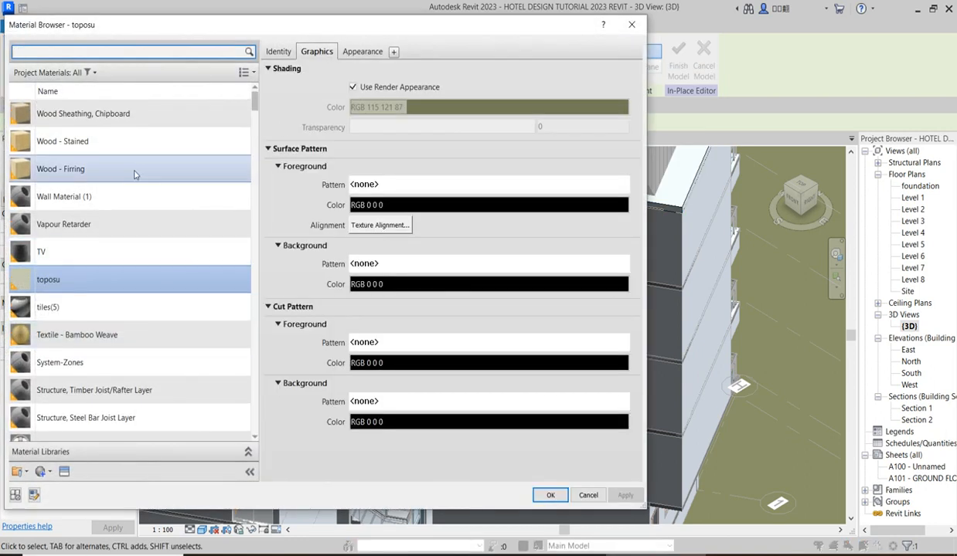
{"action": "scroll", "coordinate": [139, 185], "scroll_direction": "down", "scroll_amount": 1}
{"action": "left_click", "coordinate": [255, 106]}
{"action": "left_click_drag", "start_coordinate": [255, 106], "coordinate": [261, 101]}
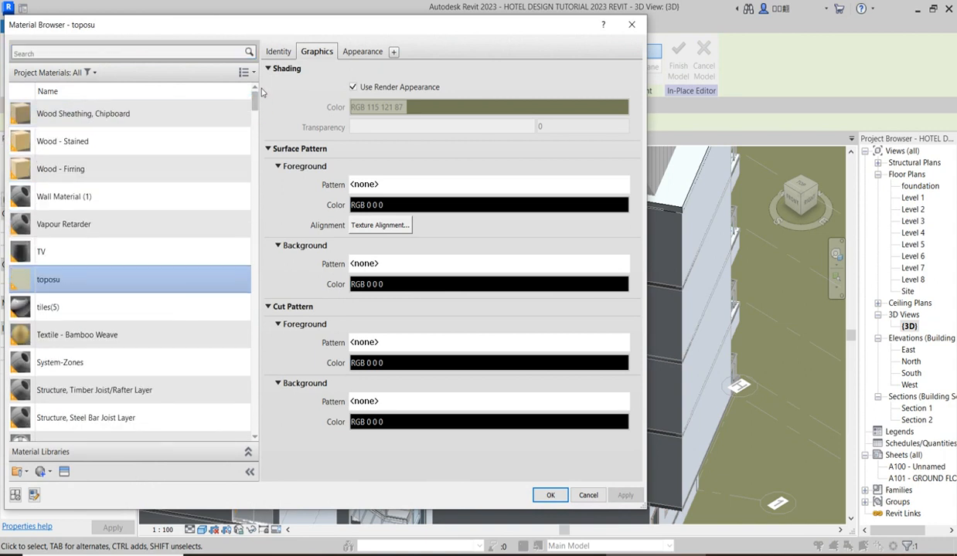
{"action": "scroll", "coordinate": [239, 132], "scroll_direction": "down", "scroll_amount": 10}
{"action": "scroll", "coordinate": [238, 158], "scroll_direction": "up", "scroll_amount": 10}
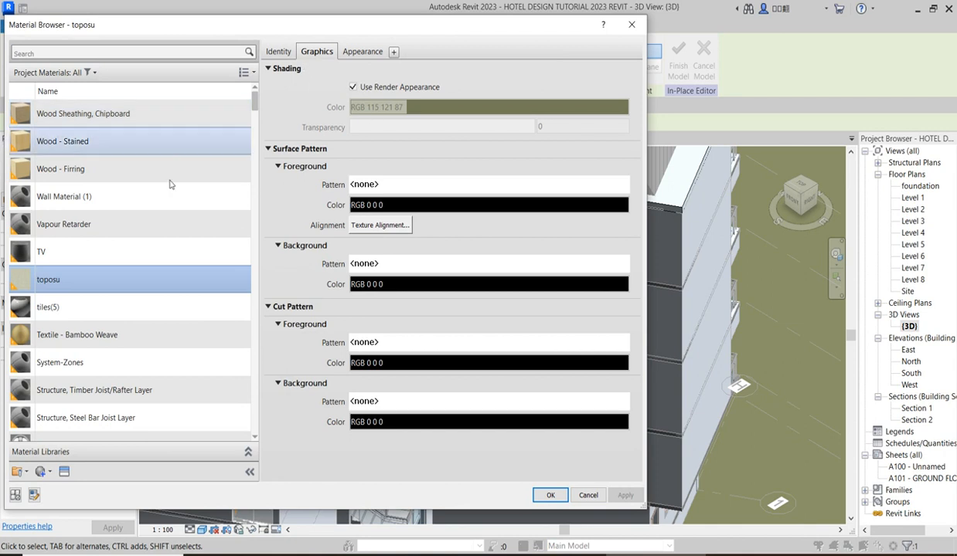
{"action": "scroll", "coordinate": [173, 309], "scroll_direction": "down", "scroll_amount": 1}
{"action": "left_click", "coordinate": [20, 473]}
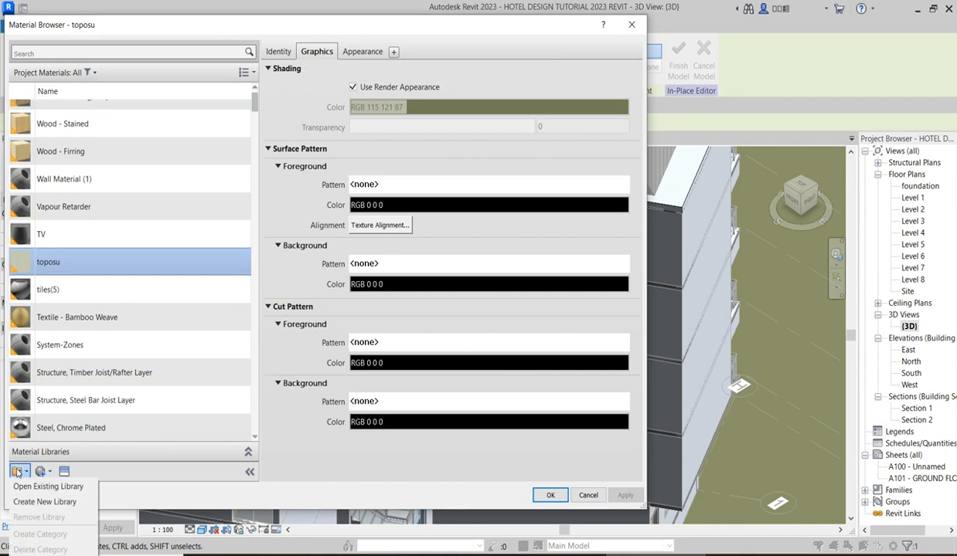
{"action": "left_click", "coordinate": [57, 489]}
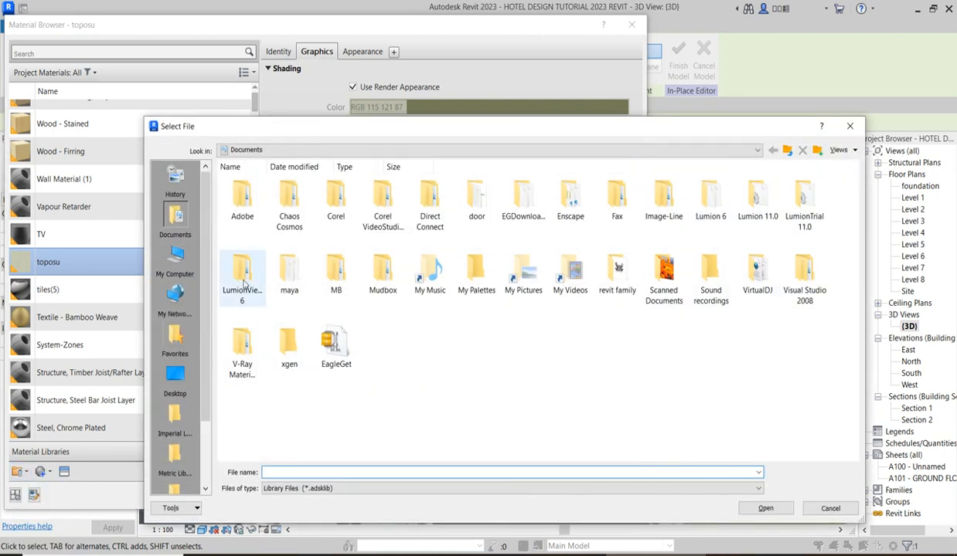
{"action": "left_click", "coordinate": [848, 125]}
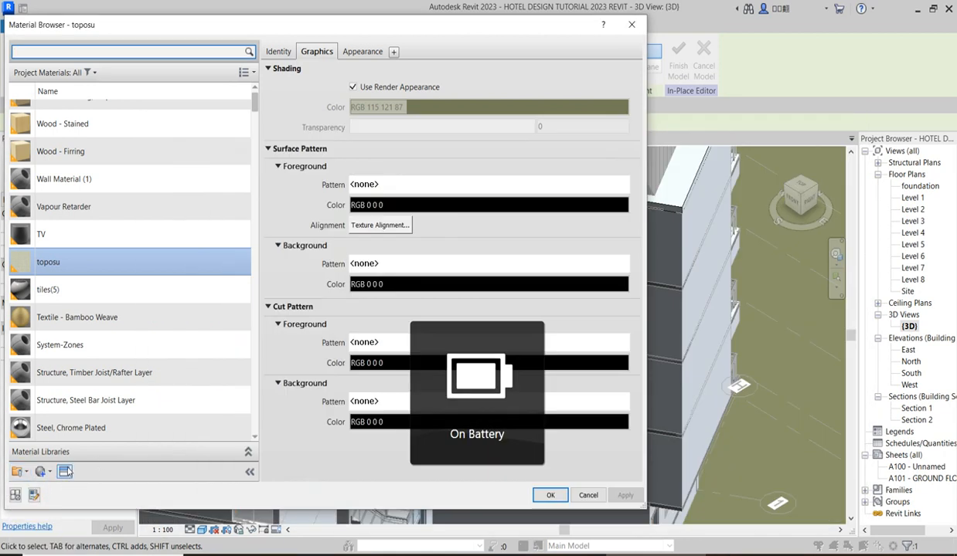
{"action": "left_click", "coordinate": [65, 471]}
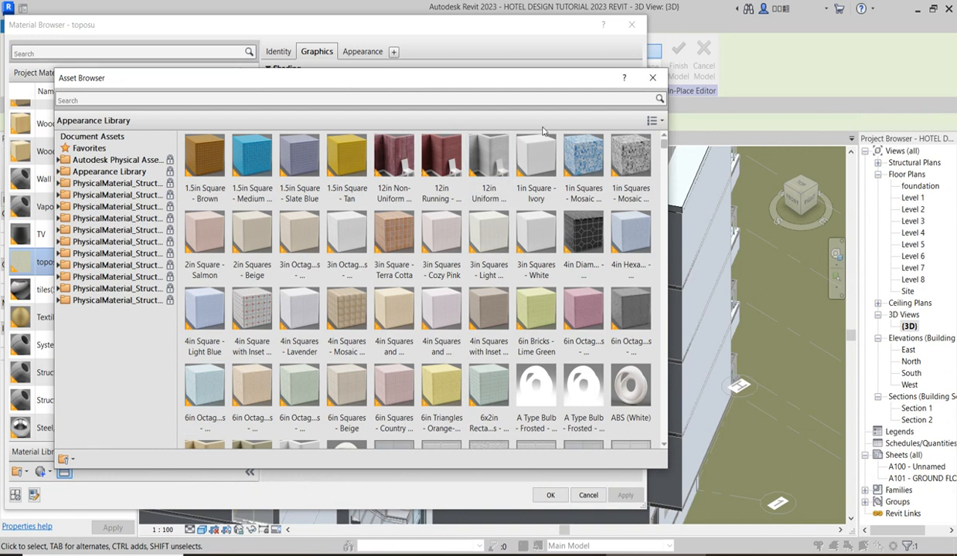
{"action": "left_click", "coordinate": [652, 78]}
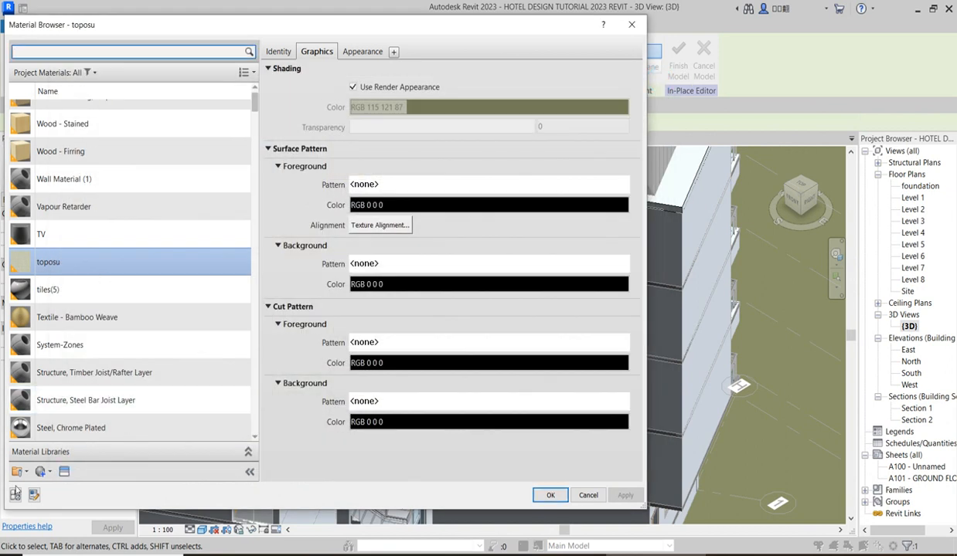
{"action": "left_click", "coordinate": [41, 472]}
{"action": "left_click", "coordinate": [13, 503]}
{"action": "left_click", "coordinate": [34, 496]}
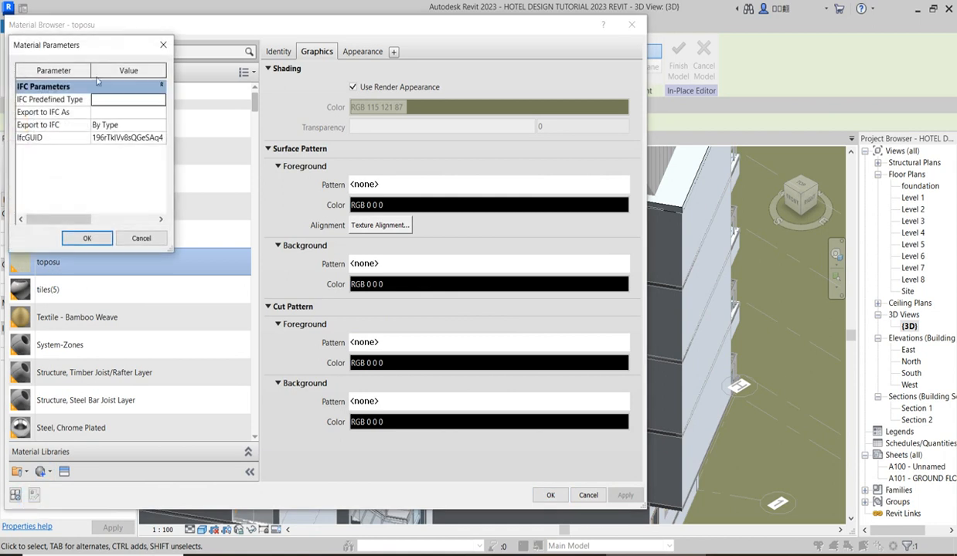
{"action": "left_click", "coordinate": [162, 45]}
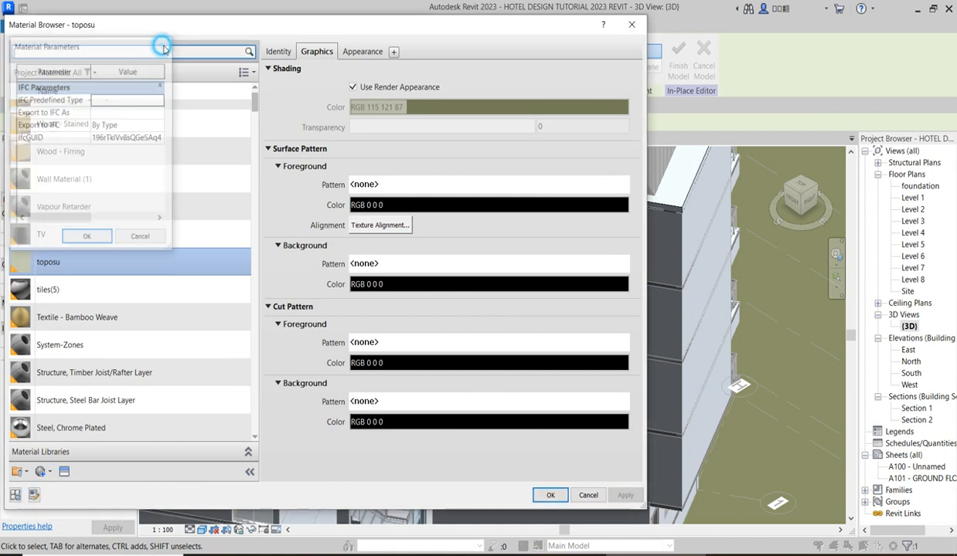
Set the project materials filter to <All> in the material browser.
{"action": "left_click", "coordinate": [249, 72]}
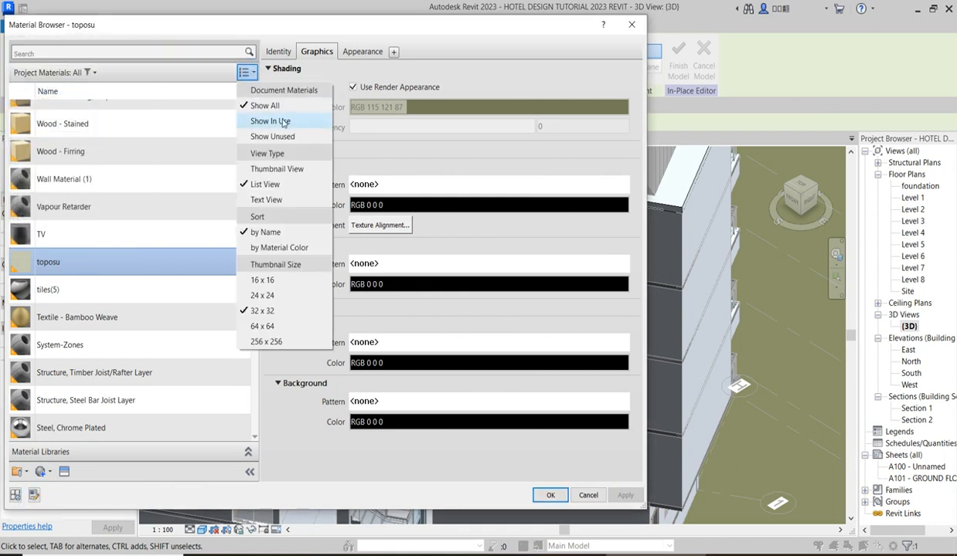
{"action": "left_click", "coordinate": [87, 73]}
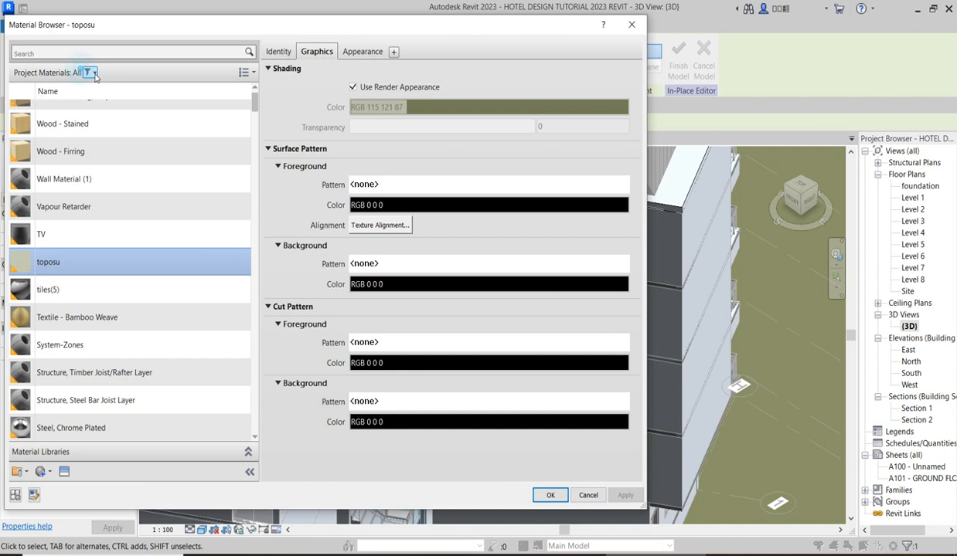
{"action": "left_click", "coordinate": [94, 74]}
{"action": "left_click", "coordinate": [22, 91]}
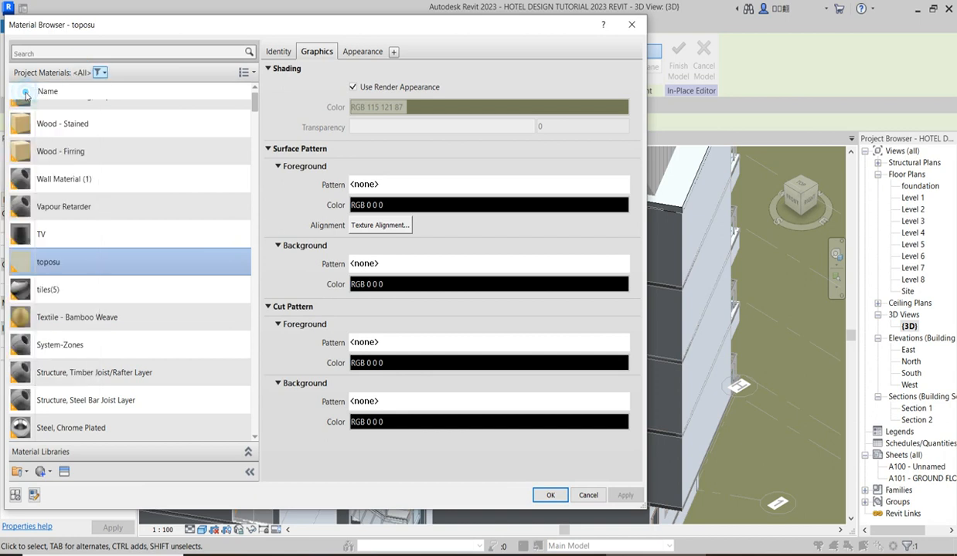
Assign the Aluminium(2) material to the stair shaft's roof extrusion.
{"action": "scroll", "coordinate": [118, 290], "scroll_direction": "down", "scroll_amount": 10}
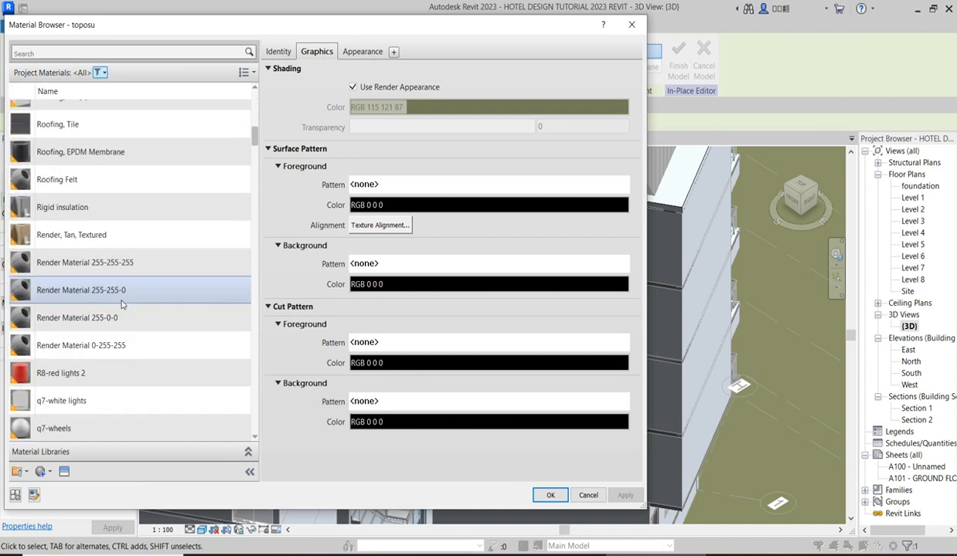
{"action": "scroll", "coordinate": [121, 315], "scroll_direction": "down", "scroll_amount": 15}
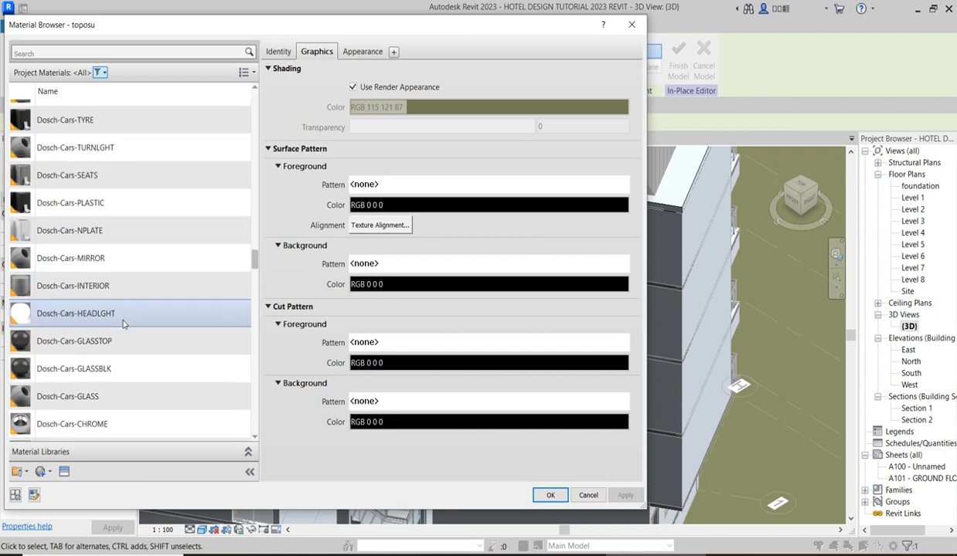
{"action": "scroll", "coordinate": [126, 323], "scroll_direction": "down", "scroll_amount": 15}
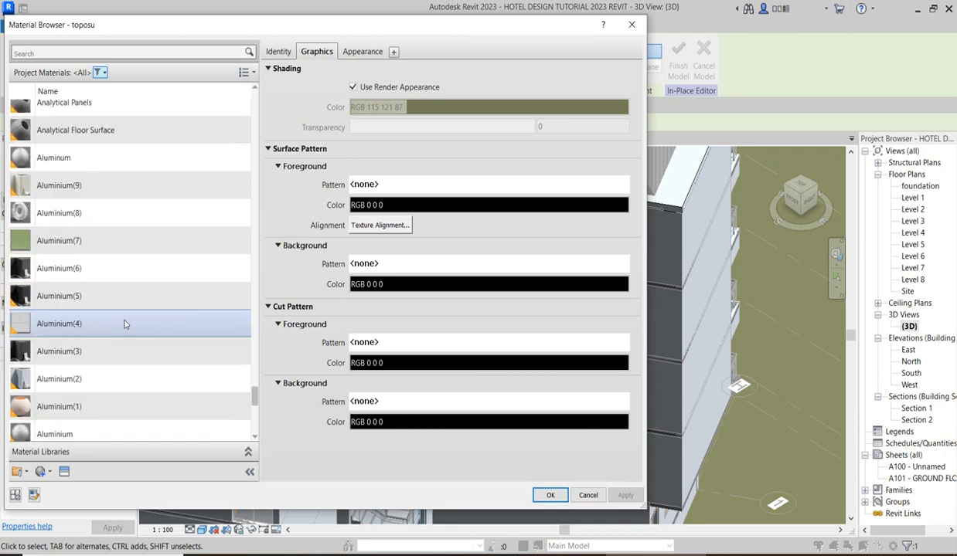
{"action": "scroll", "coordinate": [123, 323], "scroll_direction": "up", "scroll_amount": 1}
{"action": "scroll", "coordinate": [108, 408], "scroll_direction": "down", "scroll_amount": 1}
{"action": "left_click", "coordinate": [90, 385]}
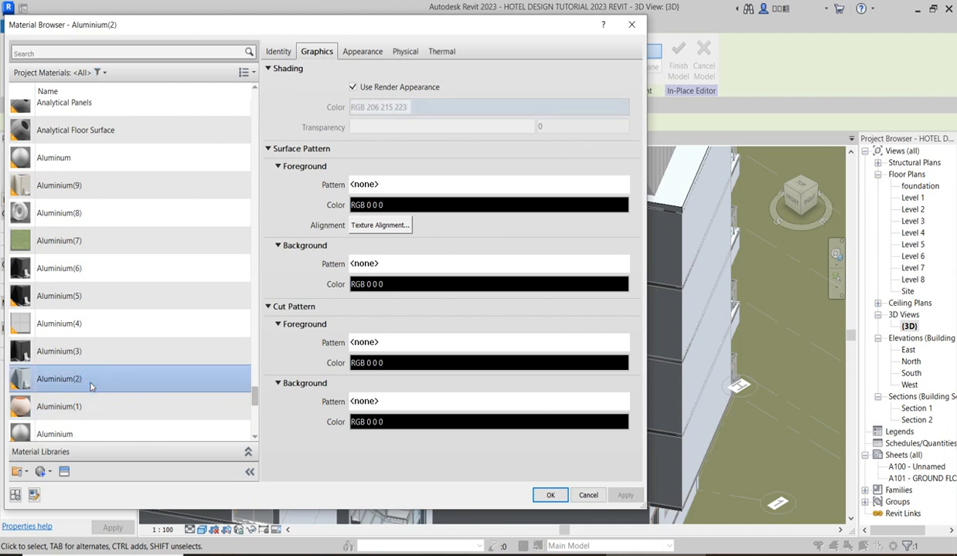
{"action": "left_click", "coordinate": [551, 496]}
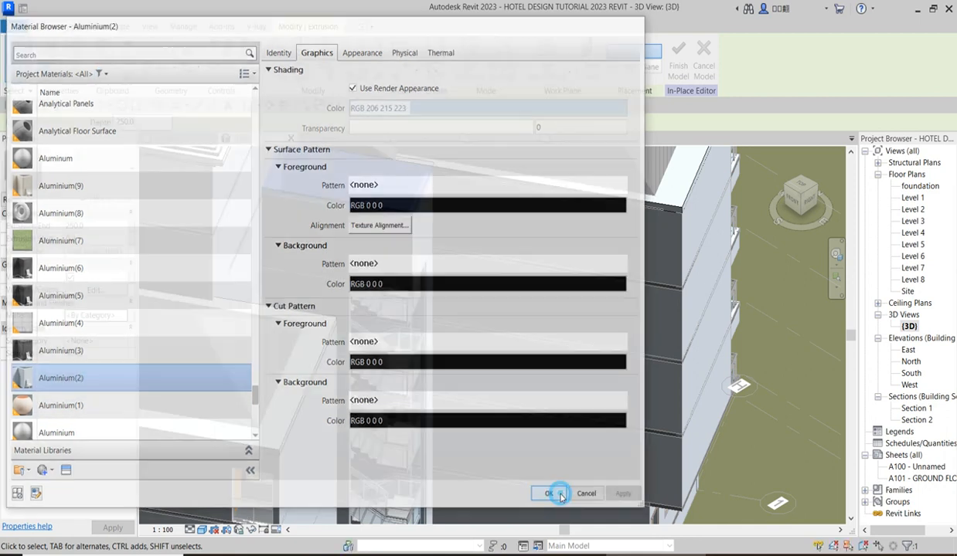
{"action": "left_click", "coordinate": [517, 226]}
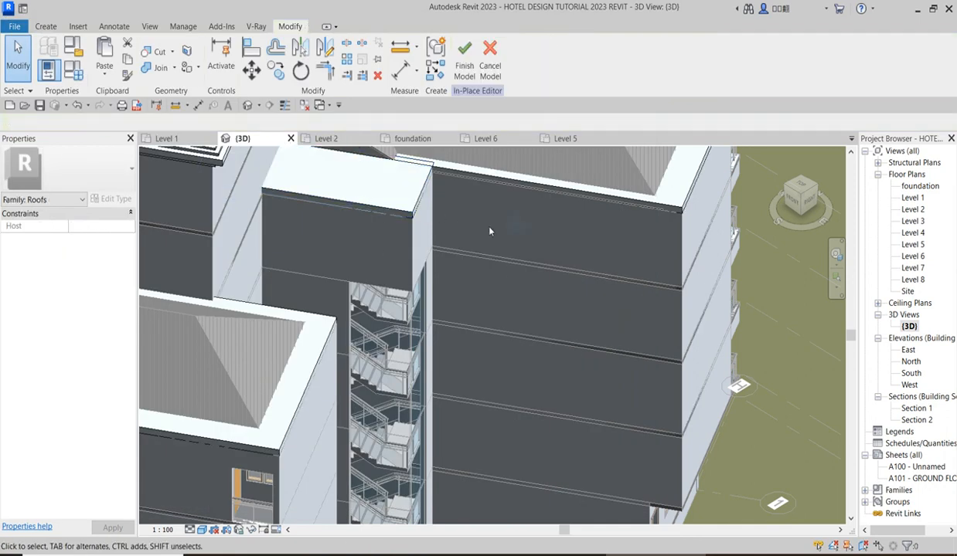
Stretch the stair shaft roof slightly past the walls on its exposed sides and finish the in-place model.
{"action": "left_click", "coordinate": [418, 201]}
{"action": "scroll", "coordinate": [341, 211], "scroll_direction": "up", "scroll_amount": 2}
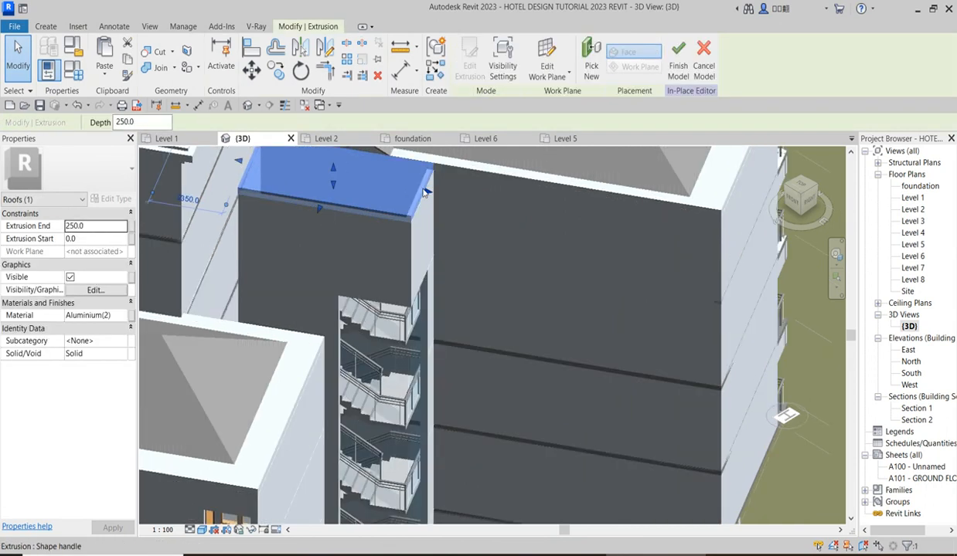
{"action": "left_click_drag", "start_coordinate": [430, 193], "coordinate": [446, 197]}
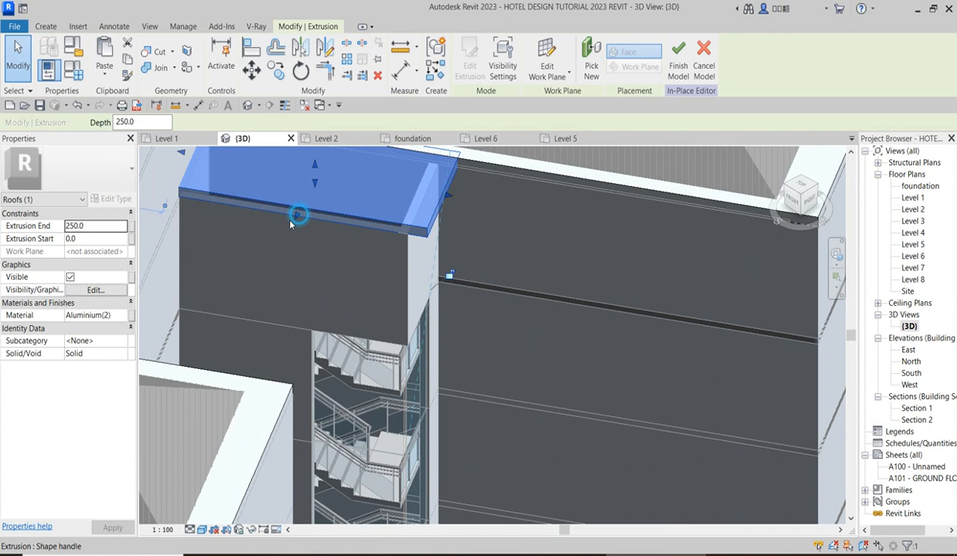
{"action": "left_click_drag", "start_coordinate": [292, 221], "coordinate": [287, 234]}
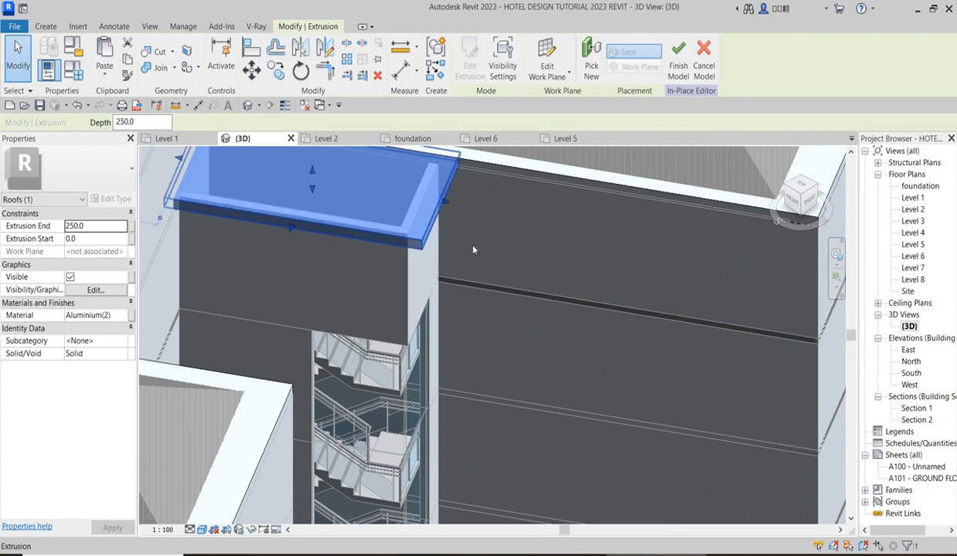
{"action": "left_click", "coordinate": [474, 246]}
{"action": "scroll", "coordinate": [454, 244], "scroll_direction": "down", "scroll_amount": 6}
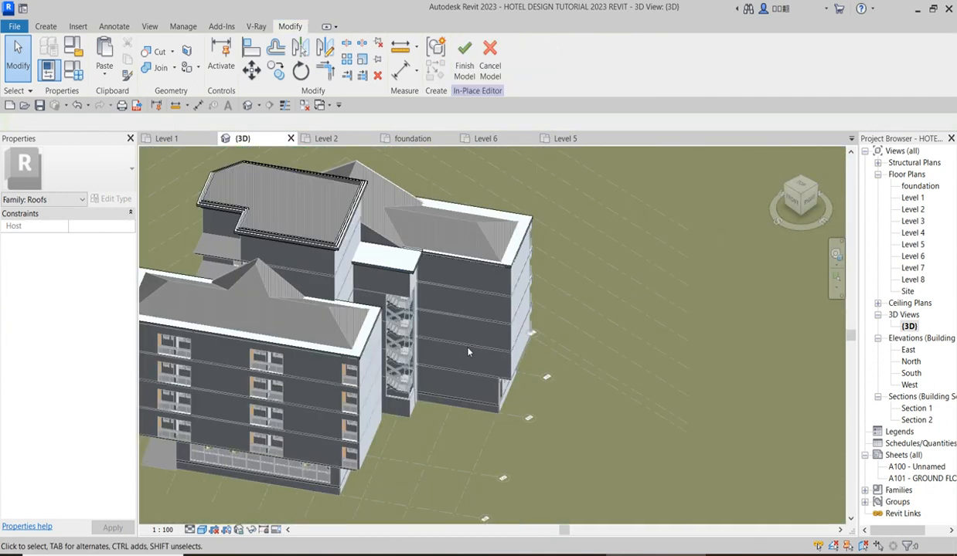
{"action": "scroll", "coordinate": [417, 295], "scroll_direction": "up", "scroll_amount": 4}
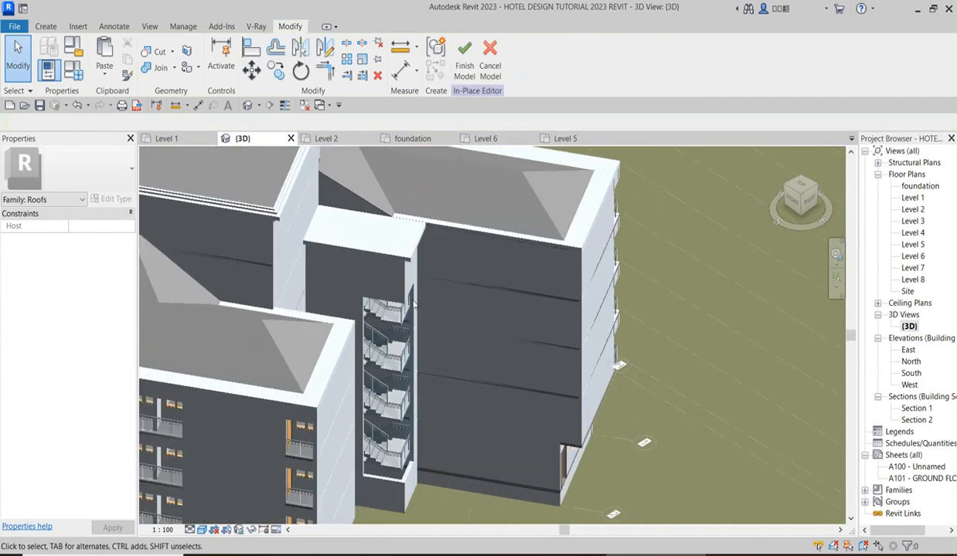
{"action": "left_click", "coordinate": [464, 58]}
Open the foundation floor plan and examine the area beside the staircase.
{"action": "scroll", "coordinate": [525, 294], "scroll_direction": "down", "scroll_amount": 8}
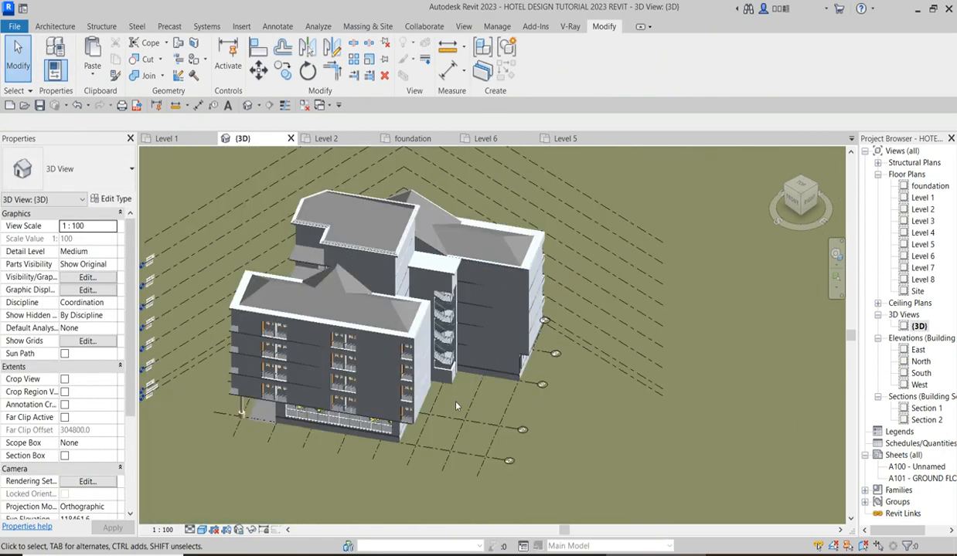
{"action": "scroll", "coordinate": [435, 418], "scroll_direction": "up", "scroll_amount": 8}
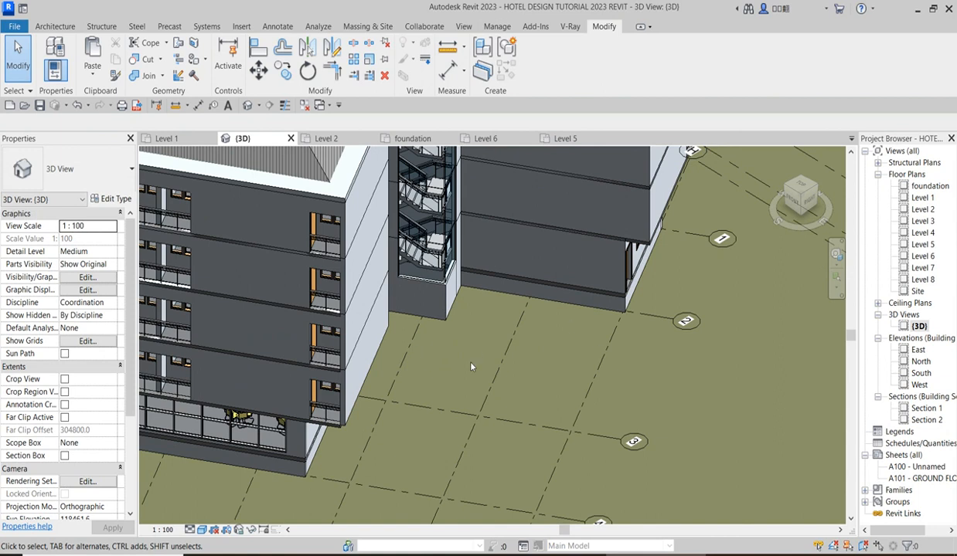
{"action": "double_click", "coordinate": [928, 186]}
{"action": "scroll", "coordinate": [441, 297], "scroll_direction": "up", "scroll_amount": 5}
{"action": "scroll", "coordinate": [427, 286], "scroll_direction": "up", "scroll_amount": 2}
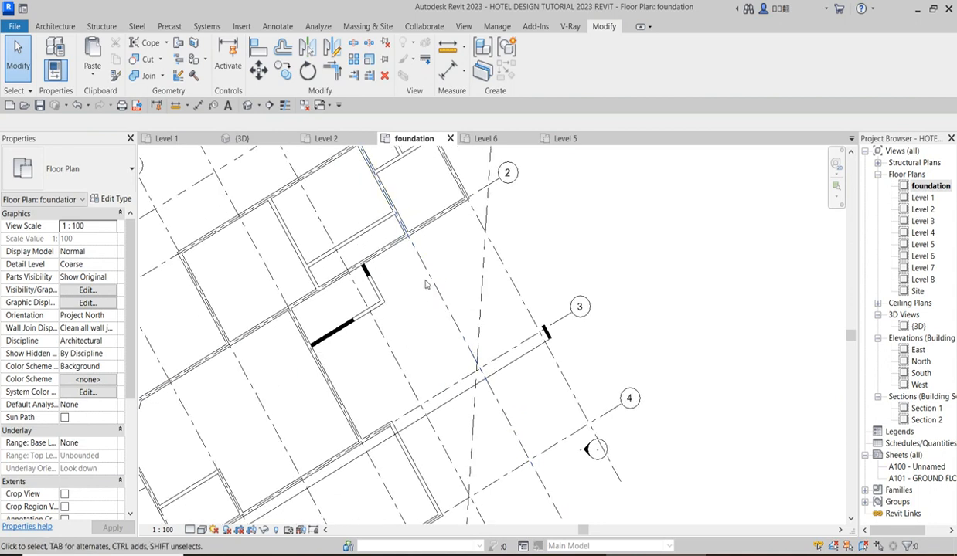
{"action": "scroll", "coordinate": [425, 282], "scroll_direction": "up", "scroll_amount": 3}
{"action": "scroll", "coordinate": [558, 291], "scroll_direction": "down", "scroll_amount": 4}
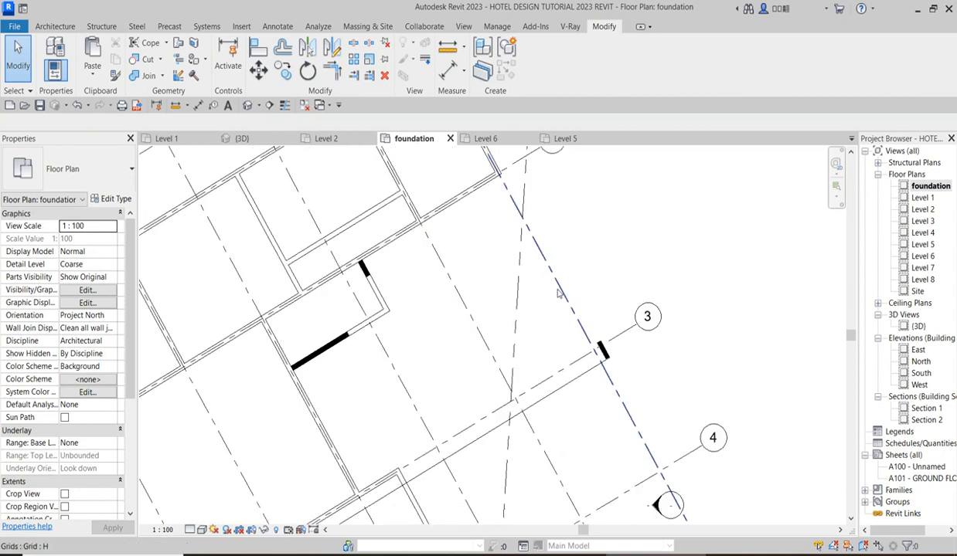
Cut all of the pool's inner and outer outline lines from the Level 1 floor plan to the clipboard.
{"action": "double_click", "coordinate": [924, 199]}
{"action": "scroll", "coordinate": [551, 279], "scroll_direction": "up", "scroll_amount": 5}
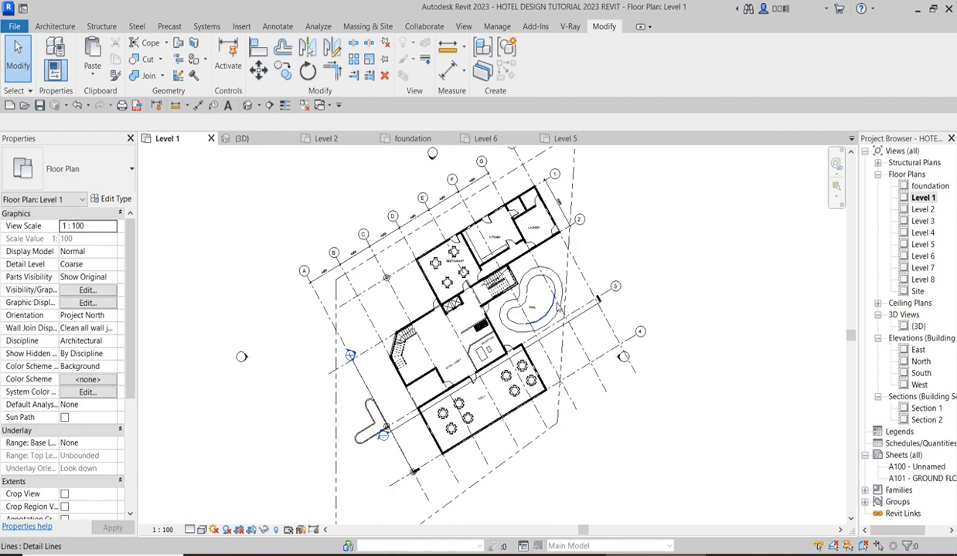
{"action": "scroll", "coordinate": [550, 280], "scroll_direction": "down", "scroll_amount": 2}
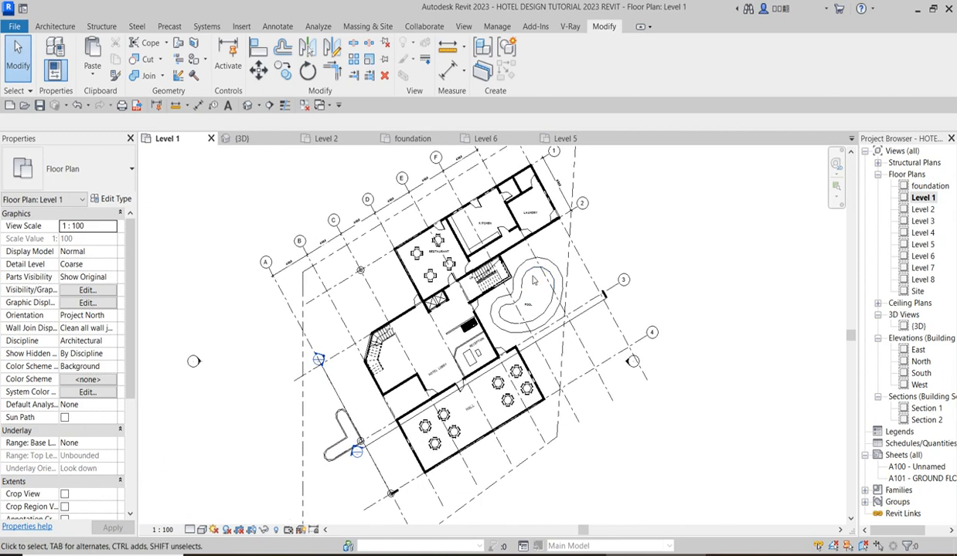
{"action": "scroll", "coordinate": [525, 277], "scroll_direction": "up", "scroll_amount": 3}
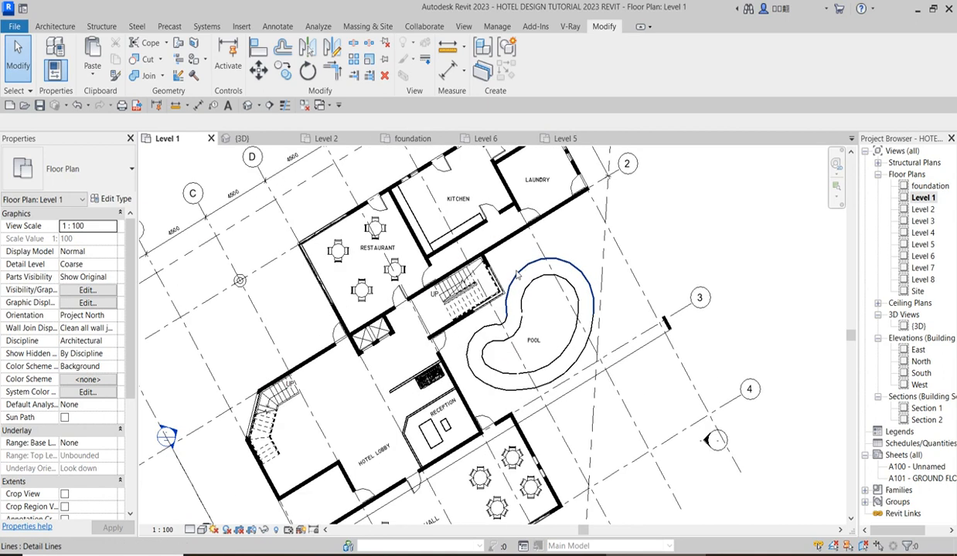
{"action": "left_click", "coordinate": [518, 274]}
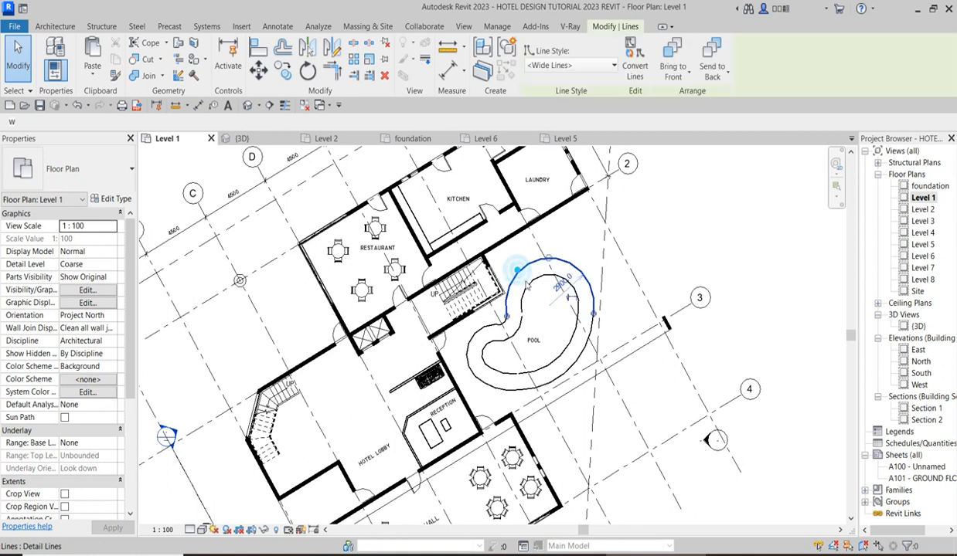
{"action": "left_click", "coordinate": [527, 285], "text": "ctrl"}
{"action": "left_click", "coordinate": [521, 328], "text": "ctrl"}
{"action": "left_click", "coordinate": [487, 331], "text": "ctrl"}
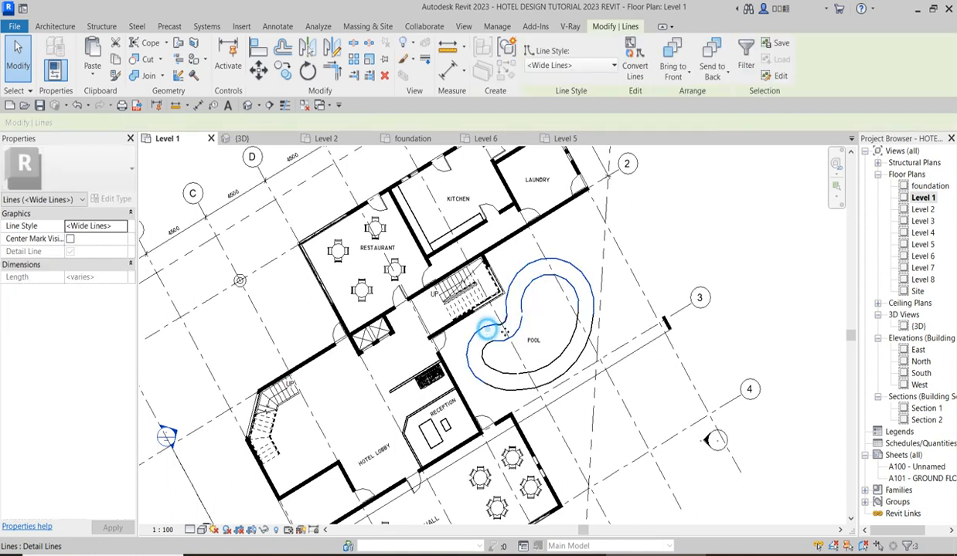
{"action": "left_click", "coordinate": [508, 324], "text": "ctrl"}
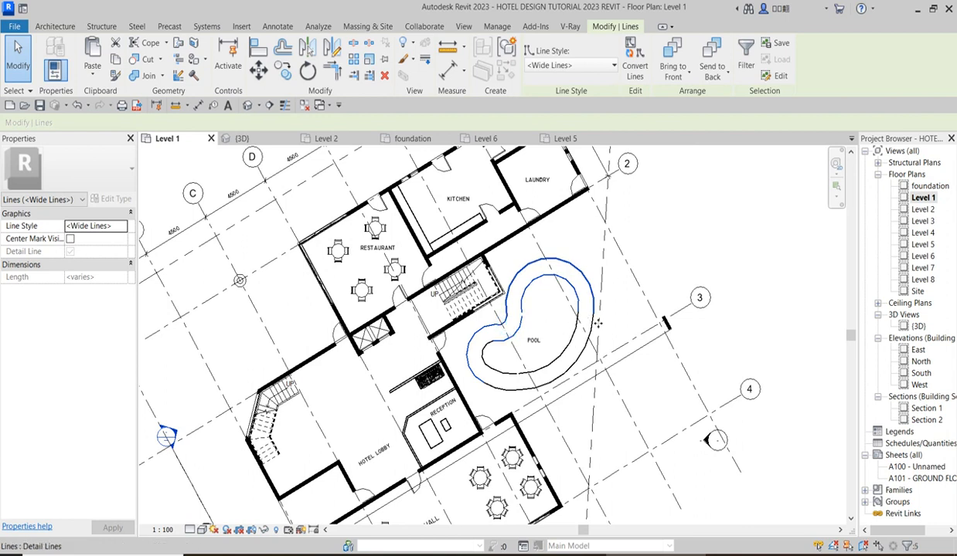
{"action": "left_click", "coordinate": [569, 338], "text": "ctrl"}
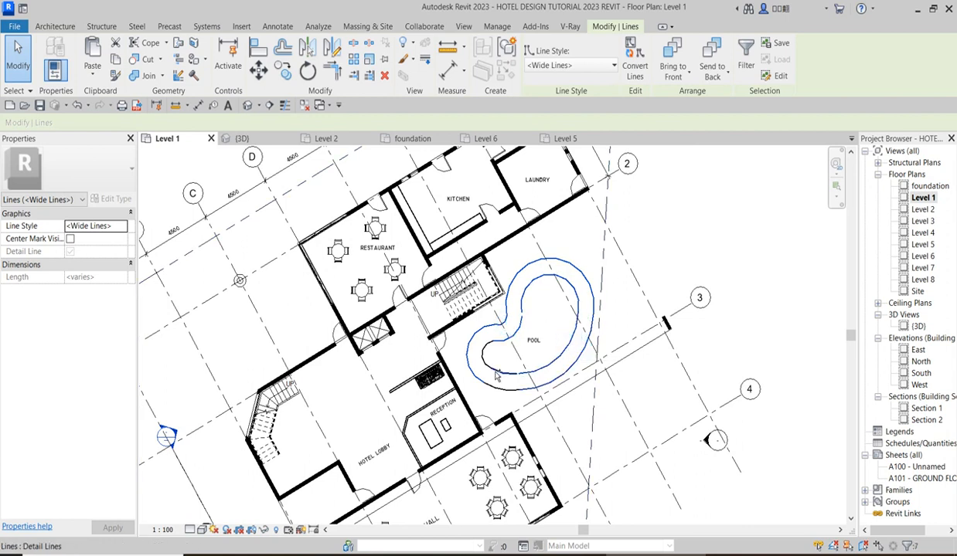
{"action": "scroll", "coordinate": [507, 345], "scroll_direction": "up", "scroll_amount": 3}
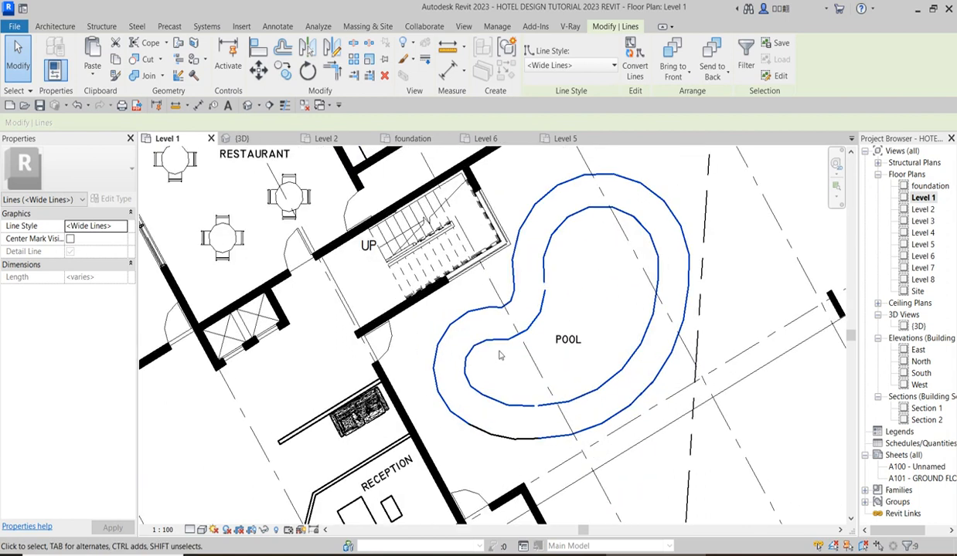
{"action": "left_click", "coordinate": [500, 448], "text": "ctrl"}
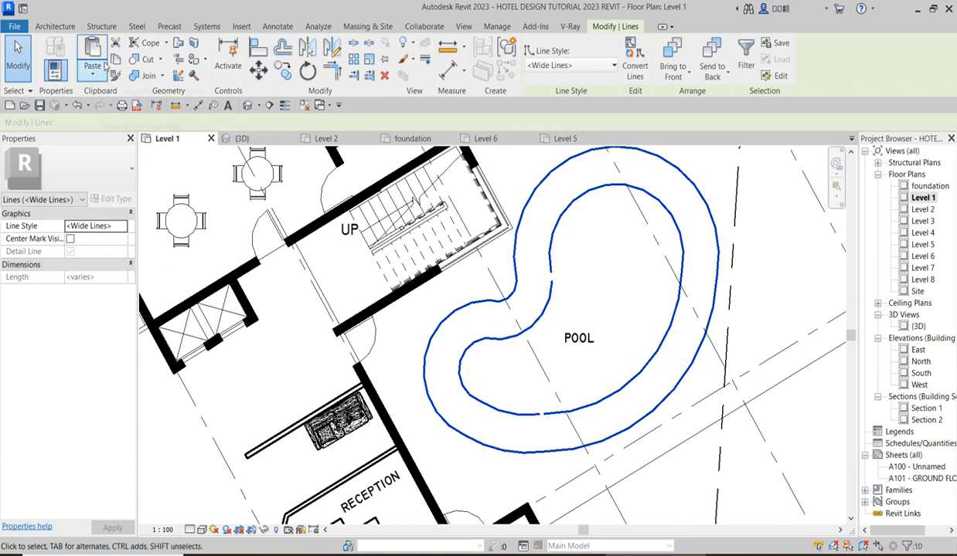
{"action": "left_click", "coordinate": [115, 44]}
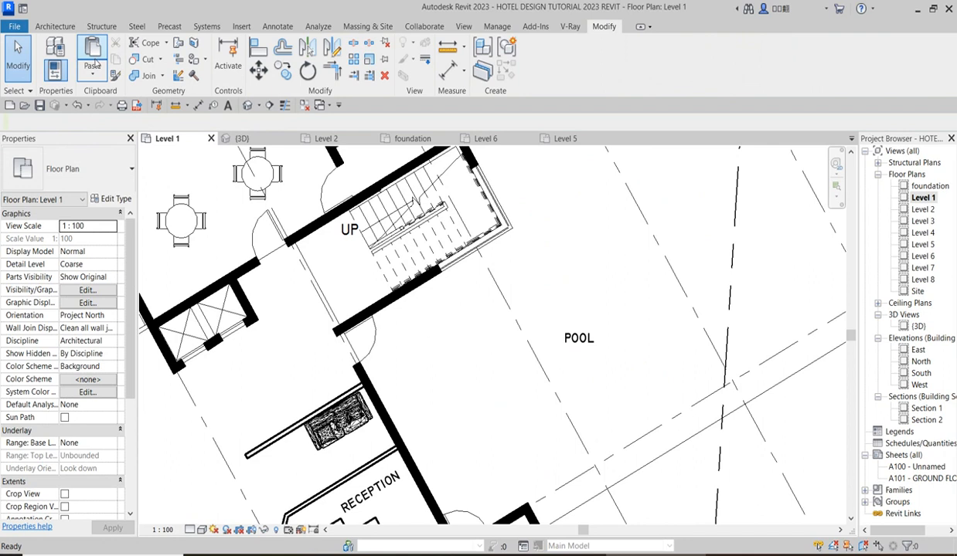
Paste the pool outline aligned to the foundation floor plan view and open that plan to check it.
{"action": "left_click", "coordinate": [92, 71]}
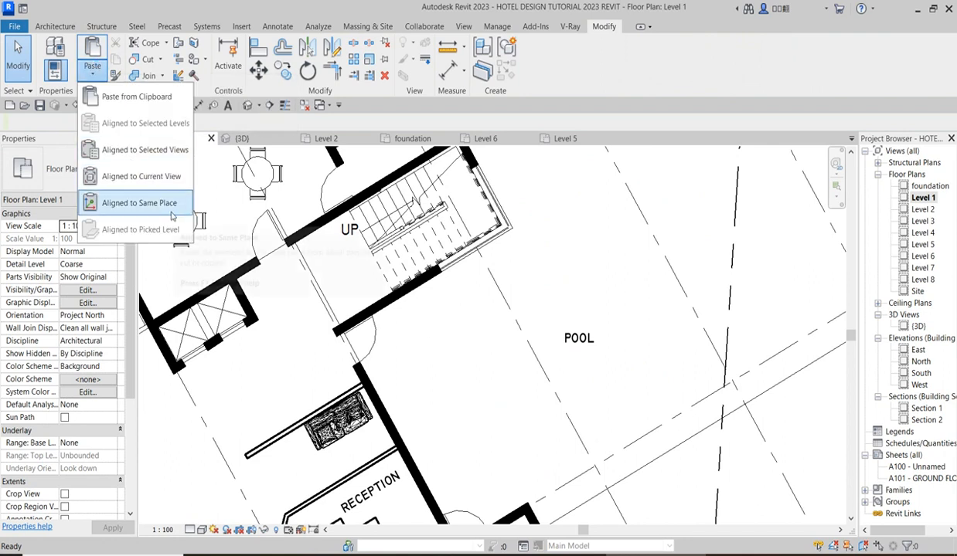
{"action": "left_click", "coordinate": [167, 154]}
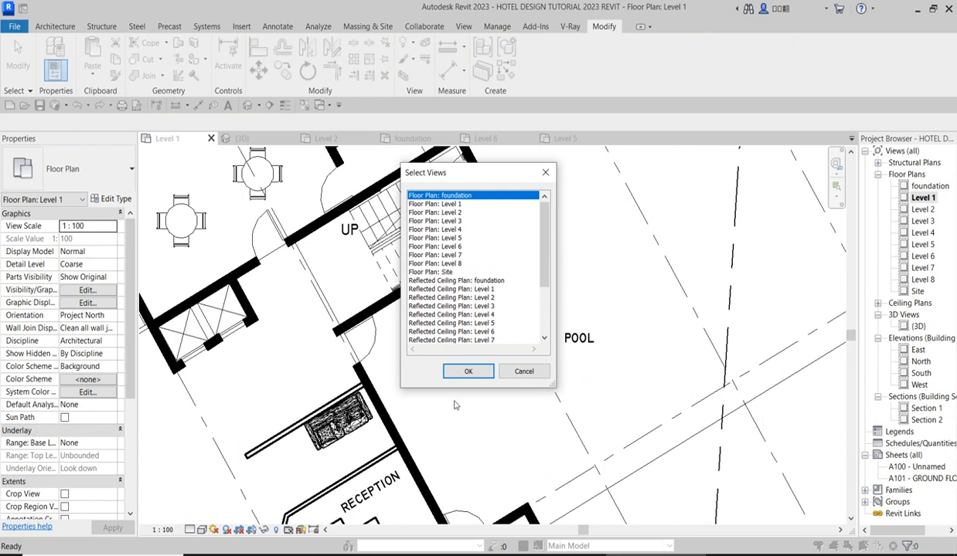
{"action": "left_click", "coordinate": [470, 373]}
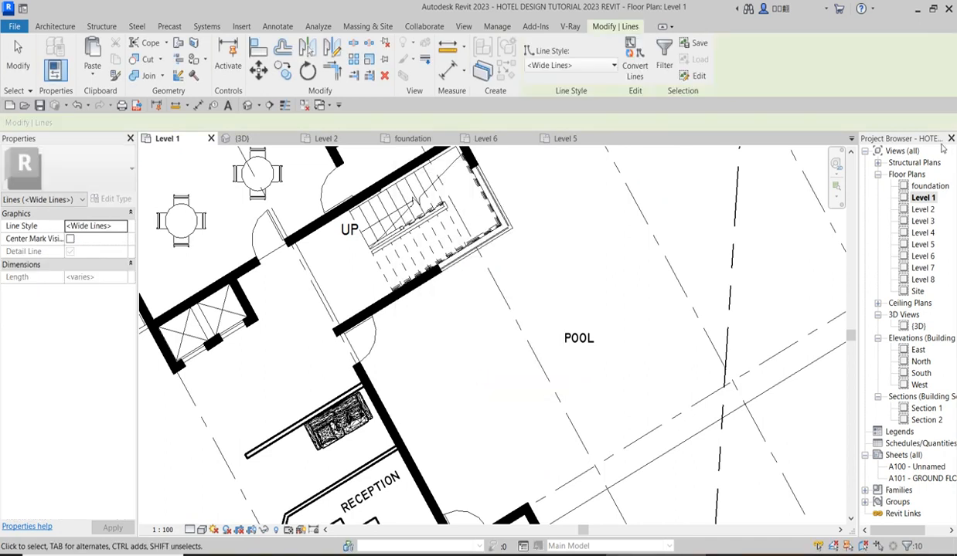
{"action": "double_click", "coordinate": [930, 186]}
{"action": "scroll", "coordinate": [498, 240], "scroll_direction": "up", "scroll_amount": 3}
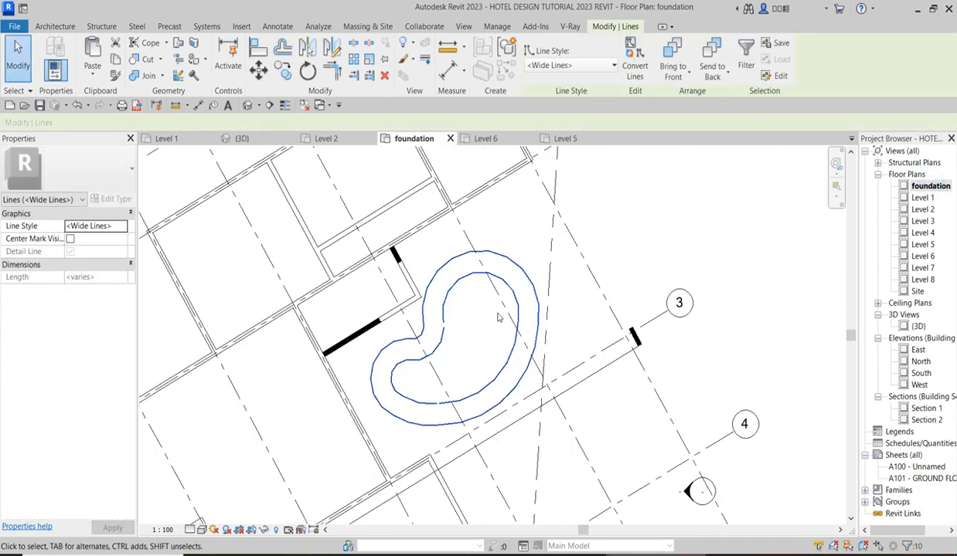
{"action": "left_click", "coordinate": [497, 223]}
{"action": "scroll", "coordinate": [452, 330], "scroll_direction": "up", "scroll_amount": 2}
{"action": "scroll", "coordinate": [452, 330], "scroll_direction": "down", "scroll_amount": 1}
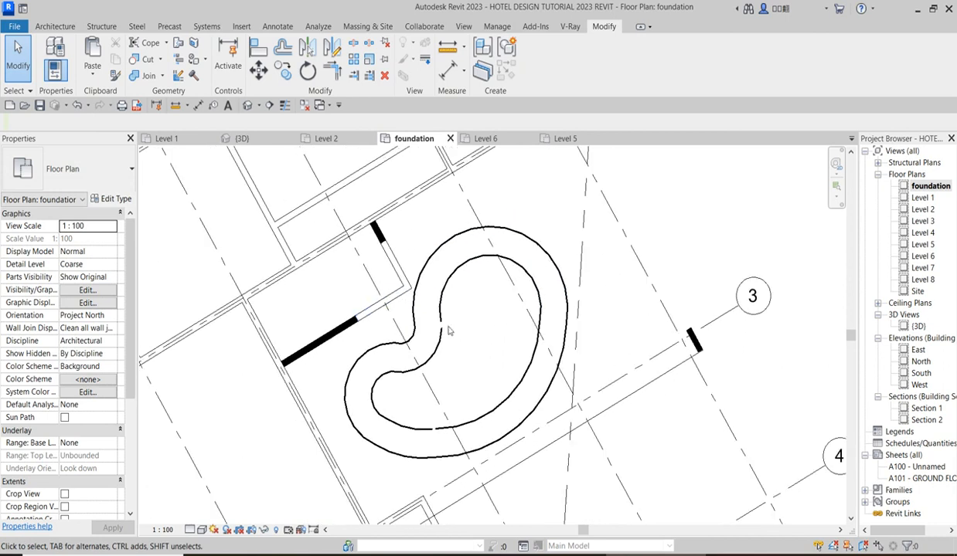
{"action": "scroll", "coordinate": [496, 167], "scroll_direction": "down", "scroll_amount": 3}
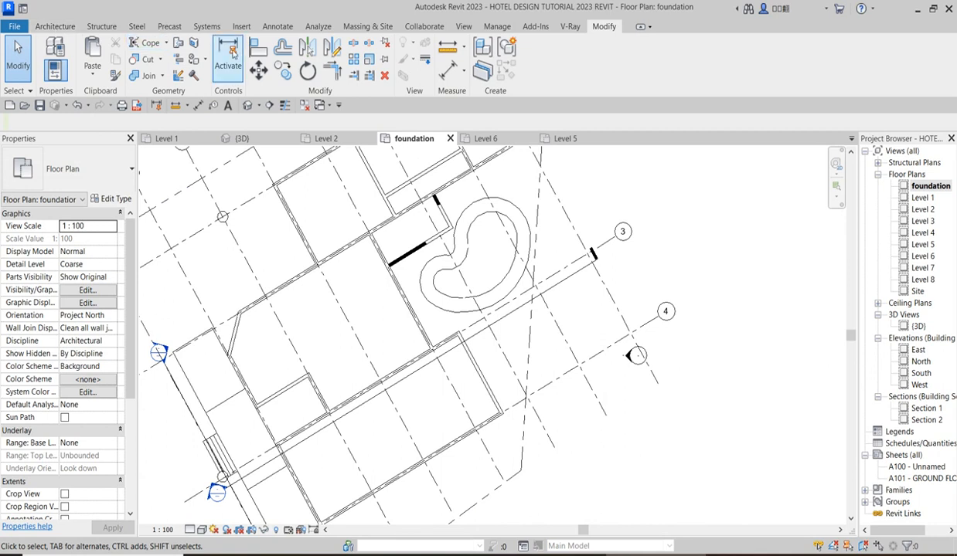
Start a building pad on the foundation level and pick the pool's inner outline arcs as its boundary.
{"action": "left_click", "coordinate": [373, 28]}
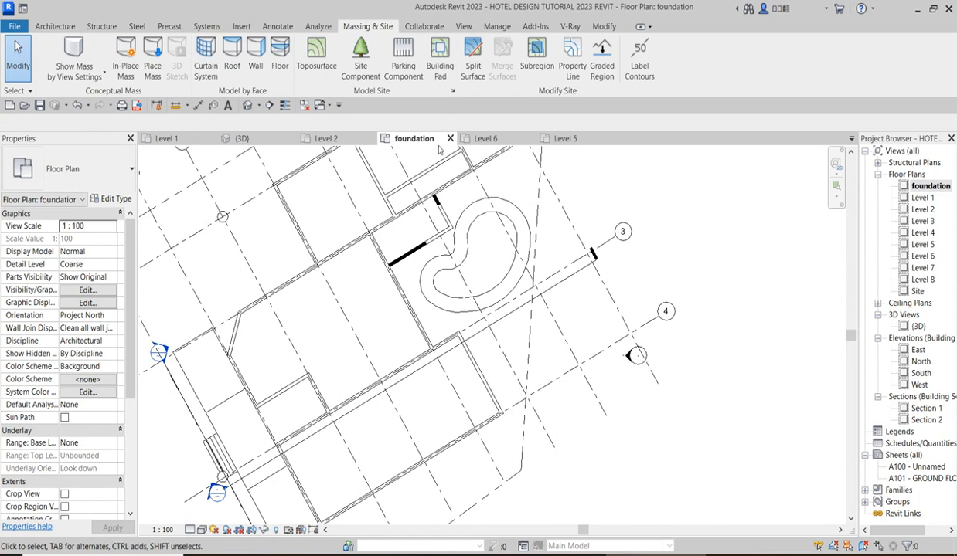
{"action": "left_click", "coordinate": [439, 58]}
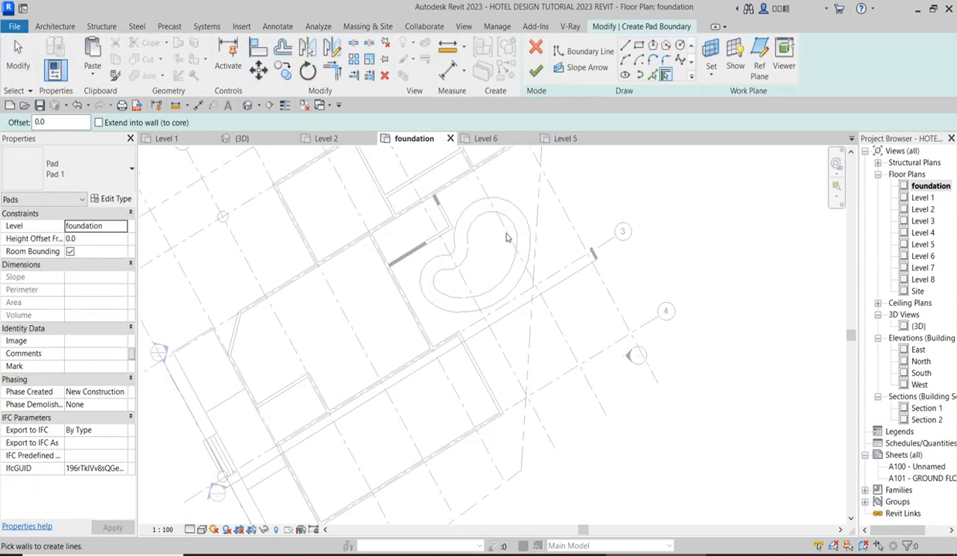
{"action": "scroll", "coordinate": [506, 213], "scroll_direction": "up", "scroll_amount": 2}
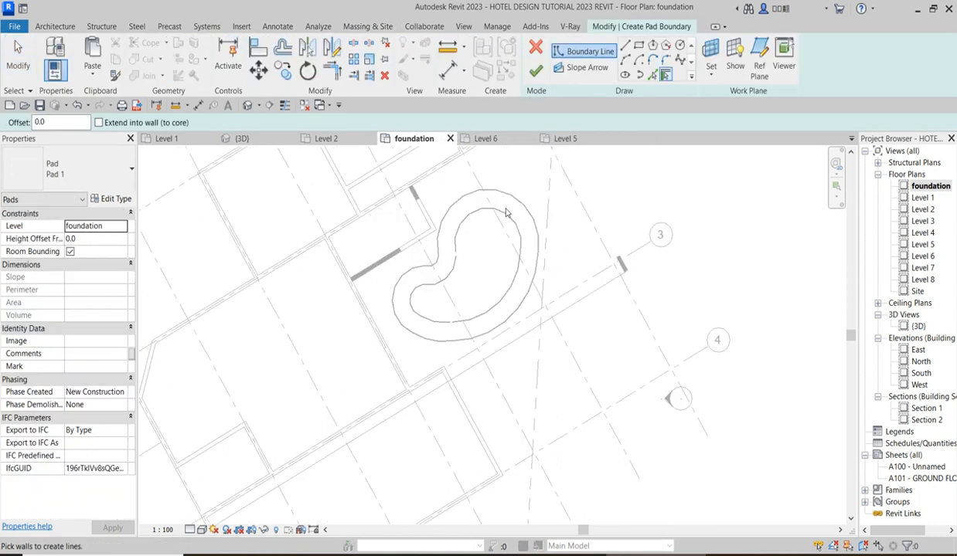
{"action": "left_click", "coordinate": [653, 76]}
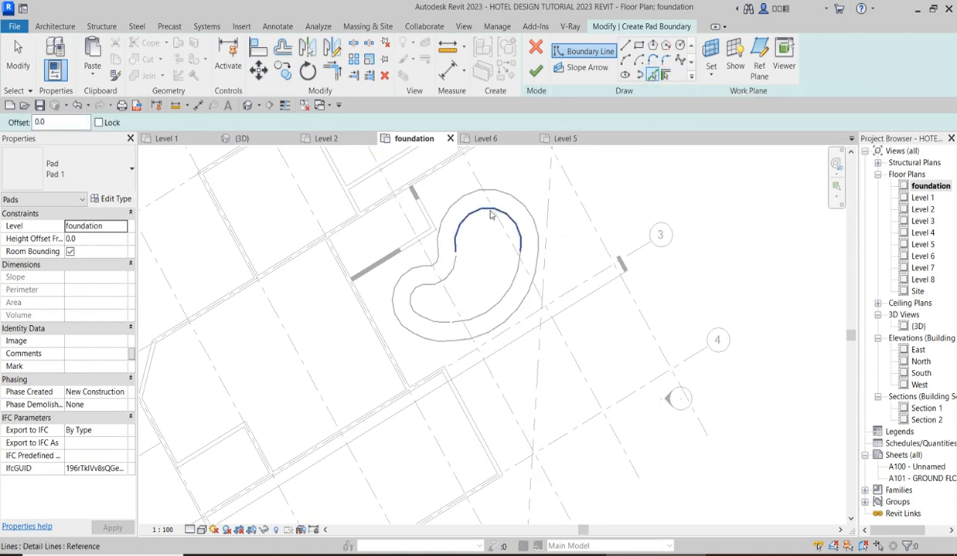
{"action": "left_click", "coordinate": [489, 210]}
{"action": "left_click", "coordinate": [508, 296]}
{"action": "left_click", "coordinate": [412, 300]}
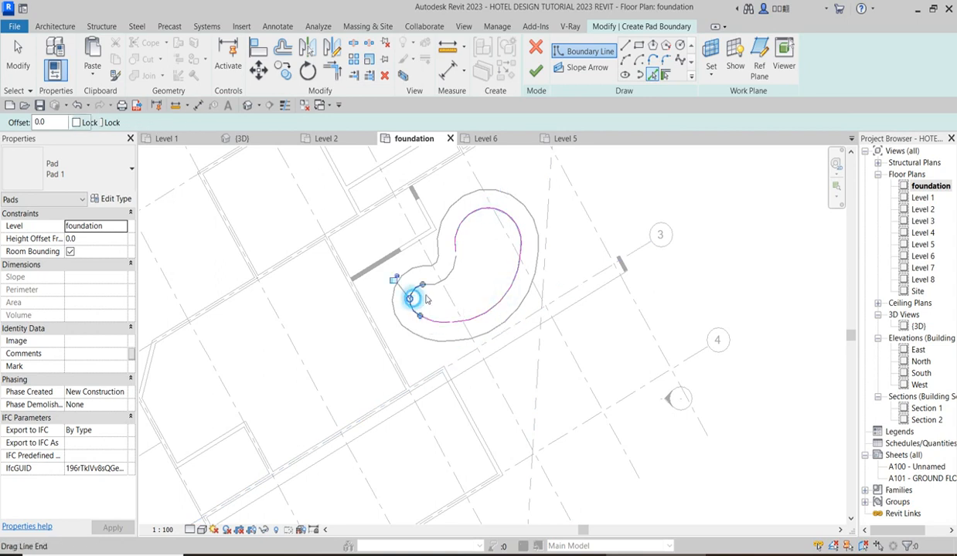
{"action": "scroll", "coordinate": [439, 276], "scroll_direction": "up", "scroll_amount": 4}
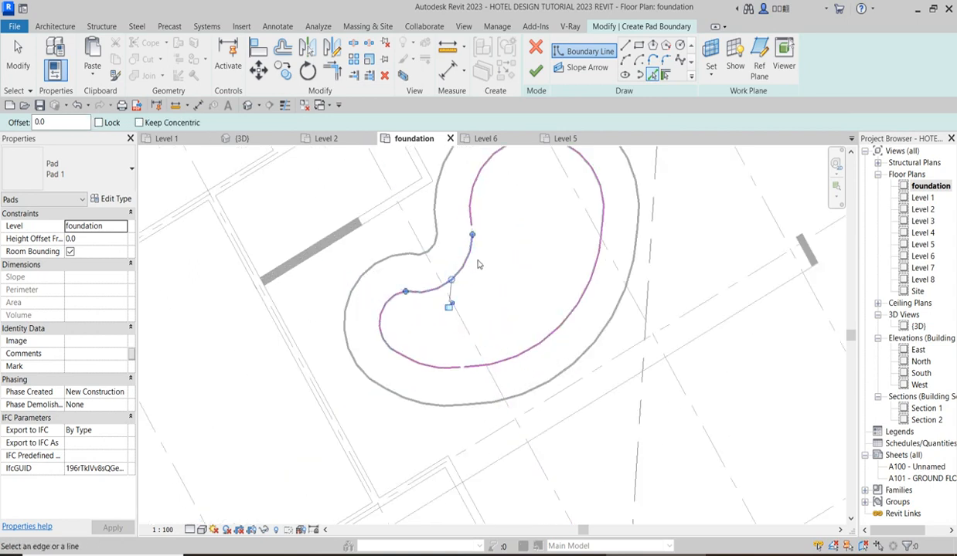
{"action": "left_click", "coordinate": [476, 264]}
Trim the pad boundary arcs together at both gaps to close the loop and finish the building pad.
{"action": "scroll", "coordinate": [476, 265], "scroll_direction": "down", "scroll_amount": 3}
{"action": "key", "text": "t"}
{"action": "key", "text": "r"}
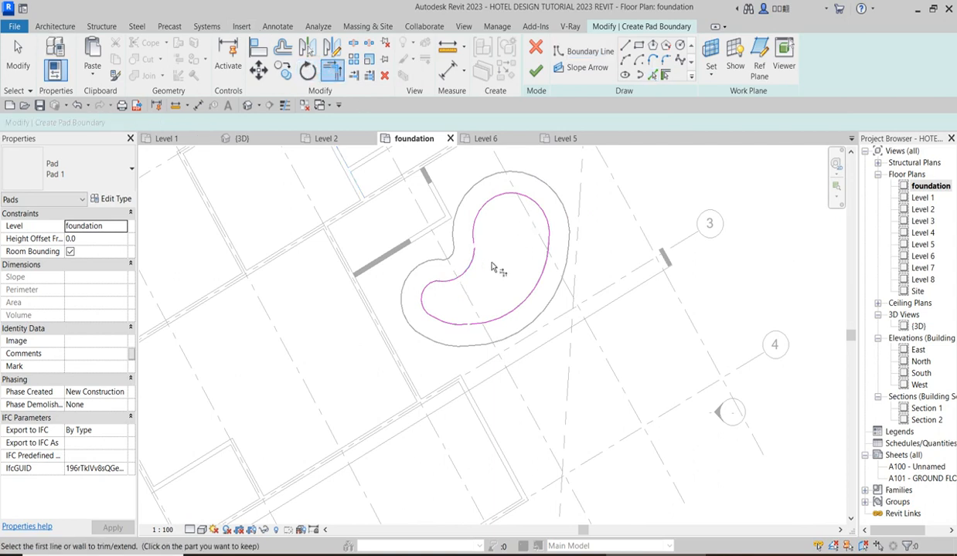
{"action": "left_click", "coordinate": [472, 262]}
{"action": "left_click", "coordinate": [474, 227]}
{"action": "scroll", "coordinate": [539, 257], "scroll_direction": "up", "scroll_amount": 2}
{"action": "left_click", "coordinate": [469, 359]}
{"action": "left_click", "coordinate": [416, 364]}
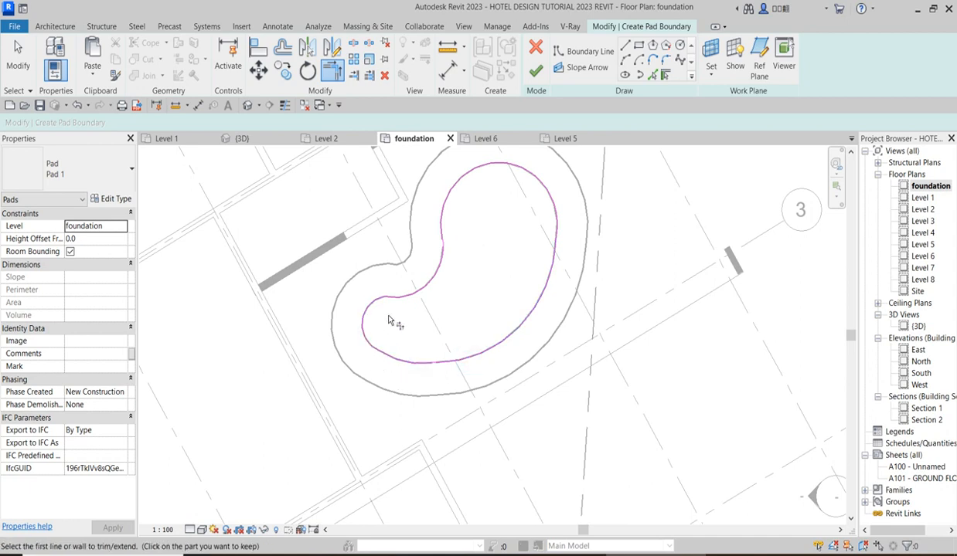
{"action": "left_click", "coordinate": [534, 71]}
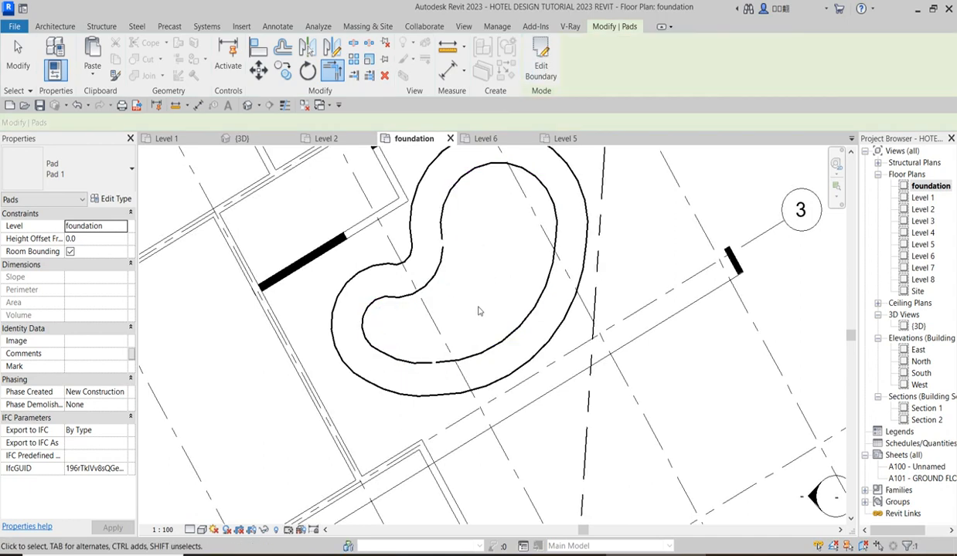
Open the {3D} view to examine the pool pad.
{"action": "scroll", "coordinate": [466, 316], "scroll_direction": "down", "scroll_amount": 2}
{"action": "left_click", "coordinate": [917, 326]}
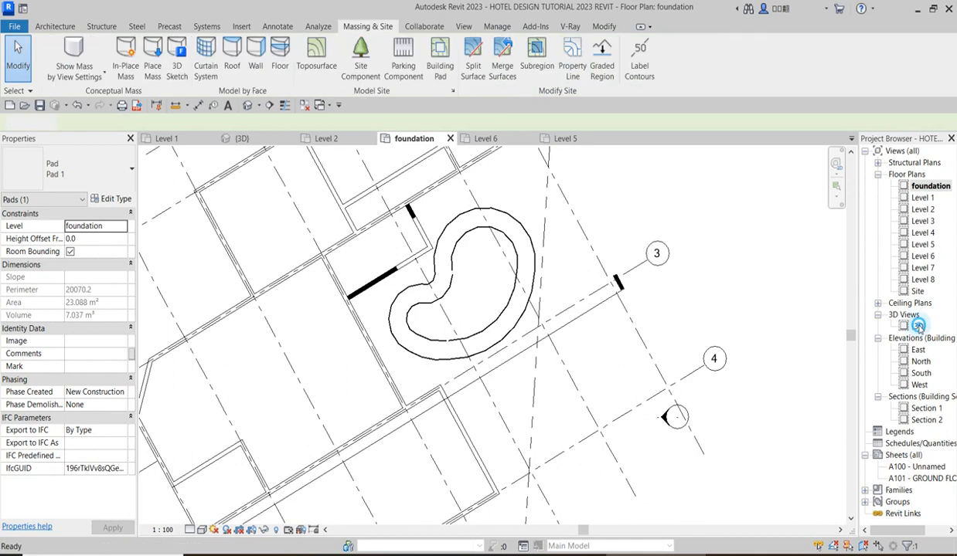
{"action": "left_click", "coordinate": [802, 301]}
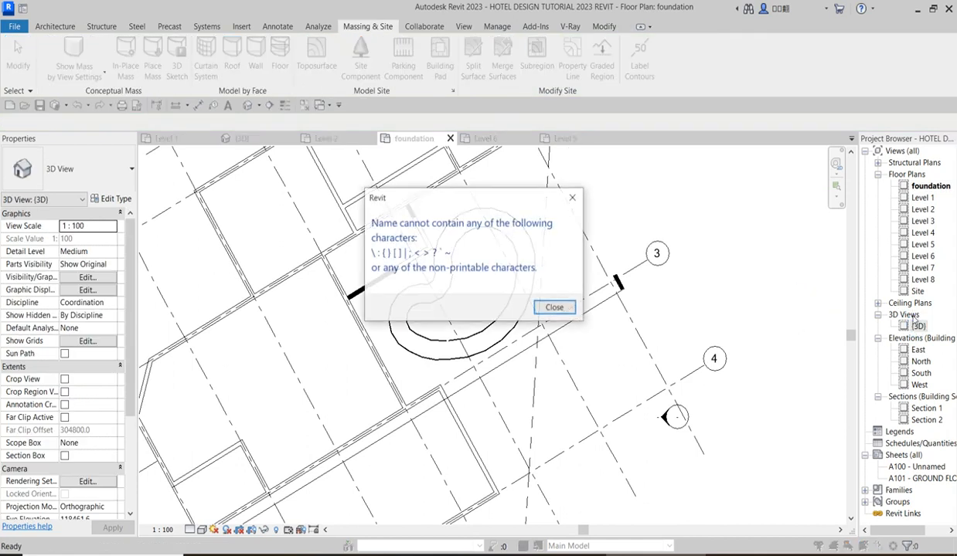
{"action": "left_click", "coordinate": [575, 196]}
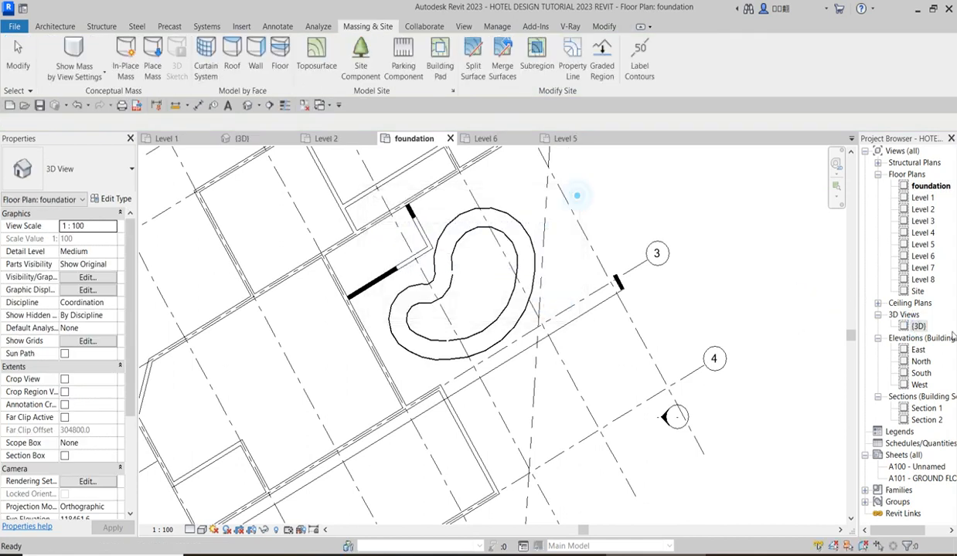
{"action": "double_click", "coordinate": [911, 326]}
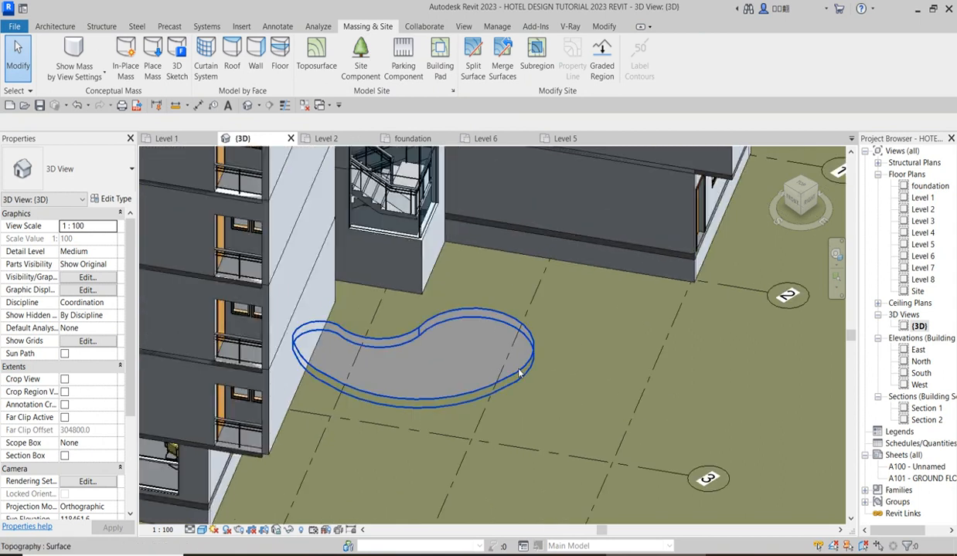
Select the pool pad and set its height offset from the foundation level to 1000.
{"action": "left_click", "coordinate": [502, 368]}
{"action": "scroll", "coordinate": [417, 383], "scroll_direction": "up", "scroll_amount": 3}
{"action": "left_click", "coordinate": [489, 337]}
{"action": "left_click", "coordinate": [396, 311]}
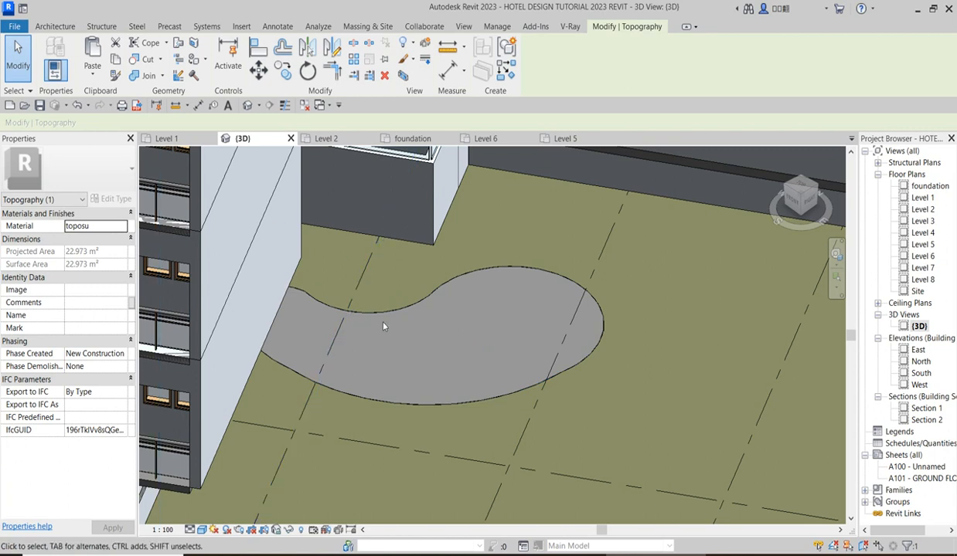
{"action": "left_click", "coordinate": [385, 322]}
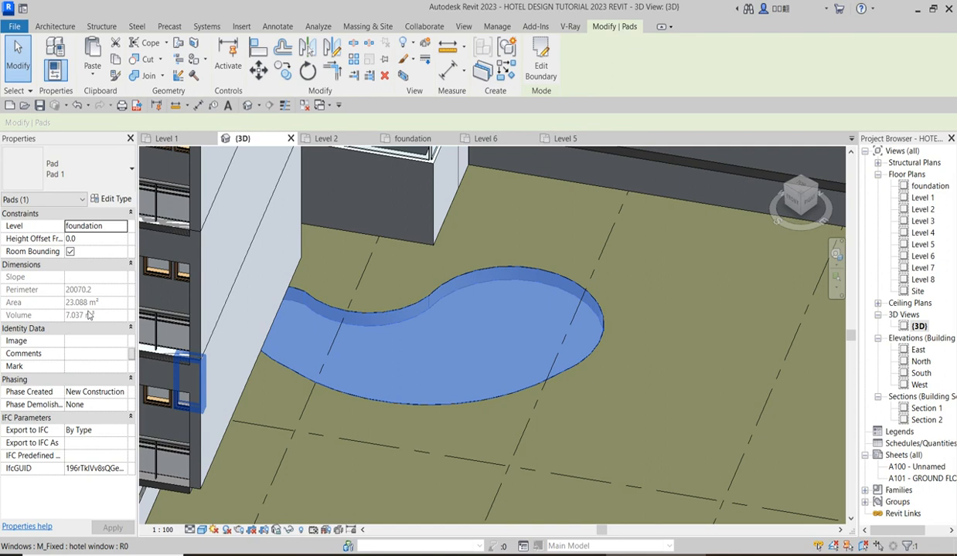
{"action": "left_click", "coordinate": [121, 242]}
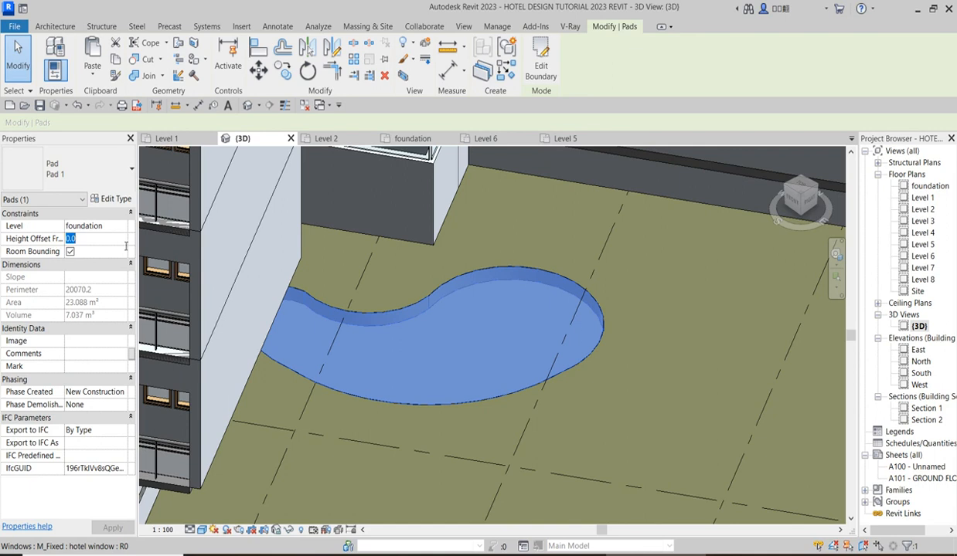
{"action": "type", "text": "1"}
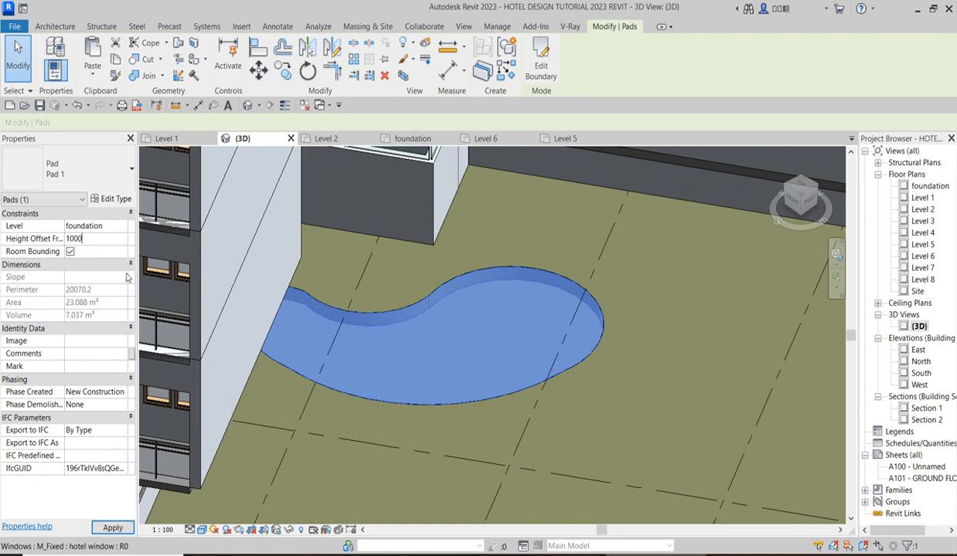
{"action": "type", "text": "000"}
{"action": "key", "text": "Return"}
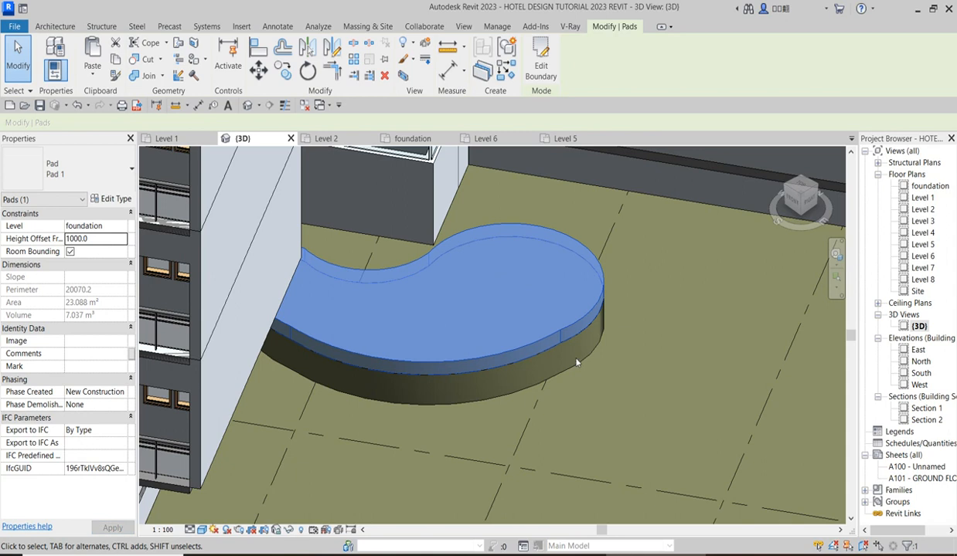
Set the pool pad's height offset from the foundation level to -1000 and examine the sunken pool.
{"action": "double_click", "coordinate": [99, 241]}
{"action": "key", "text": "Return"}
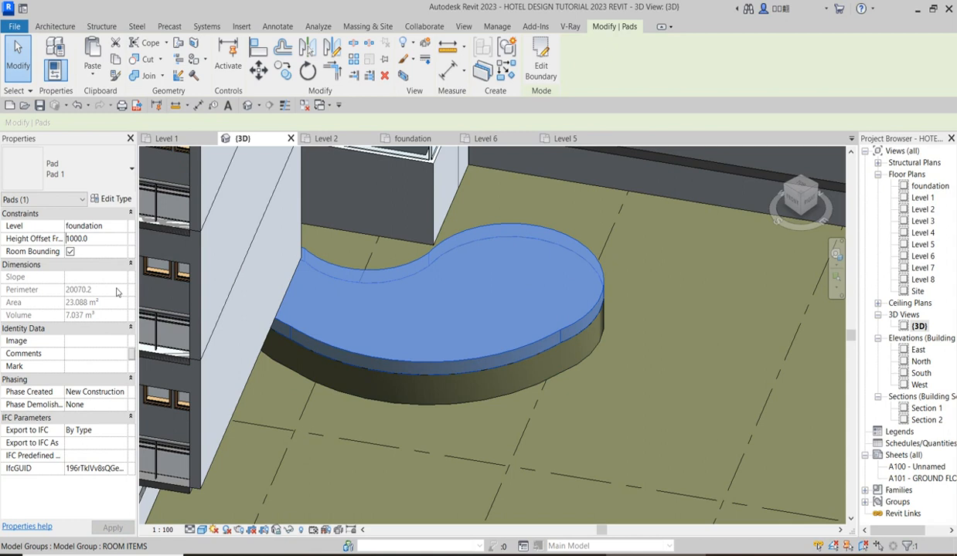
{"action": "type", "text": "-"}
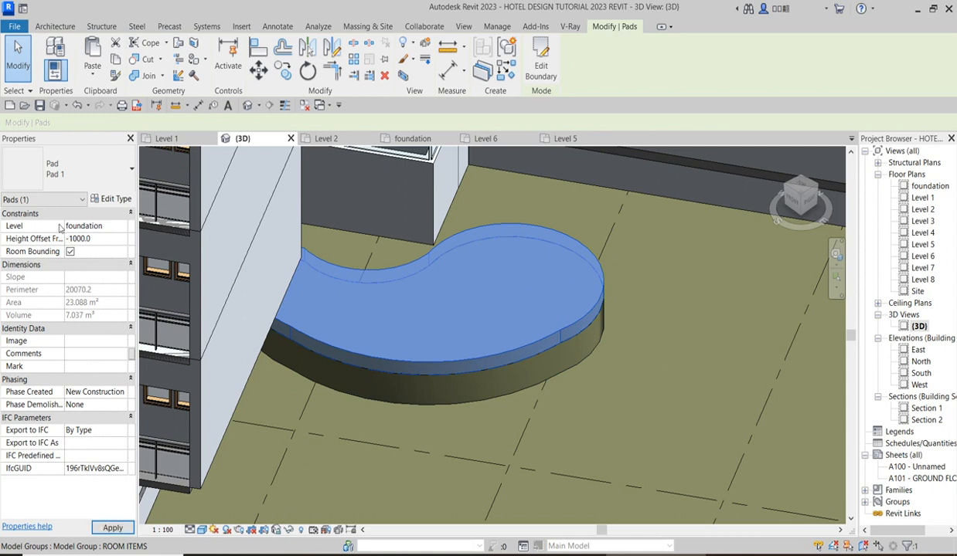
{"action": "left_click", "coordinate": [671, 323]}
{"action": "scroll", "coordinate": [513, 362], "scroll_direction": "down", "scroll_amount": 2}
{"action": "scroll", "coordinate": [516, 360], "scroll_direction": "down", "scroll_amount": 1}
{"action": "scroll", "coordinate": [487, 345], "scroll_direction": "up", "scroll_amount": 4}
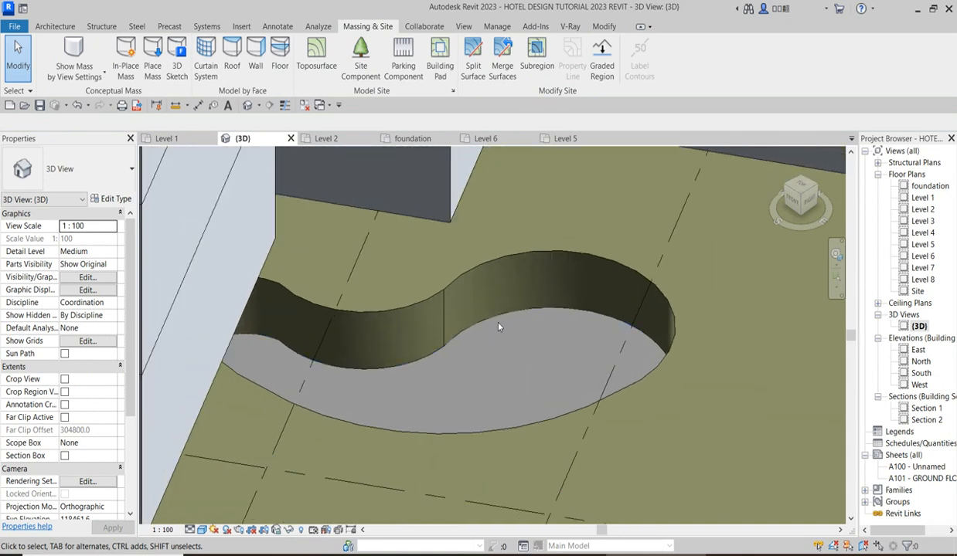
{"action": "scroll", "coordinate": [540, 309], "scroll_direction": "up", "scroll_amount": 3}
{"action": "scroll", "coordinate": [476, 419], "scroll_direction": "down", "scroll_amount": 5}
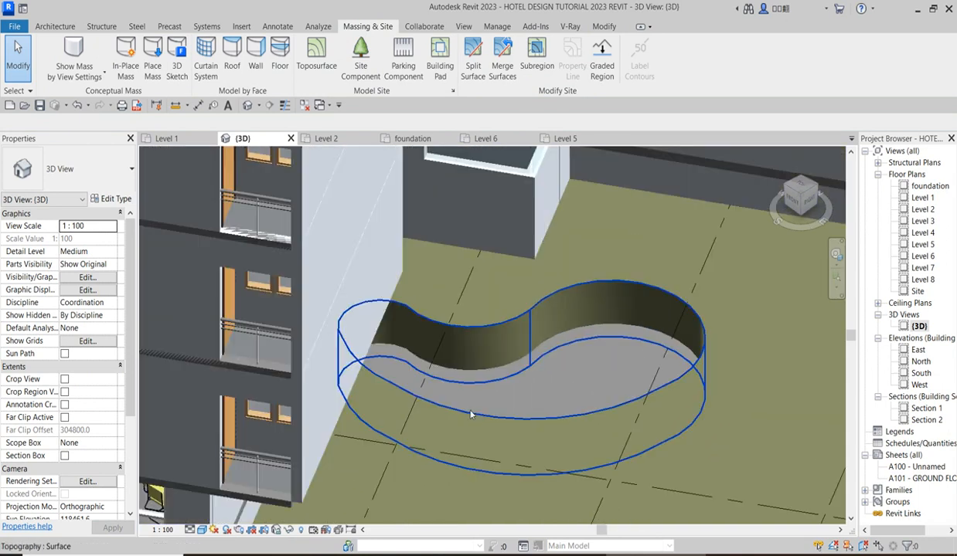
Select the sunken pool pad and set its height offset from the foundation level to -1050.
{"action": "left_click", "coordinate": [483, 357]}
{"action": "left_click", "coordinate": [83, 242]}
{"action": "left_click", "coordinate": [70, 239]}
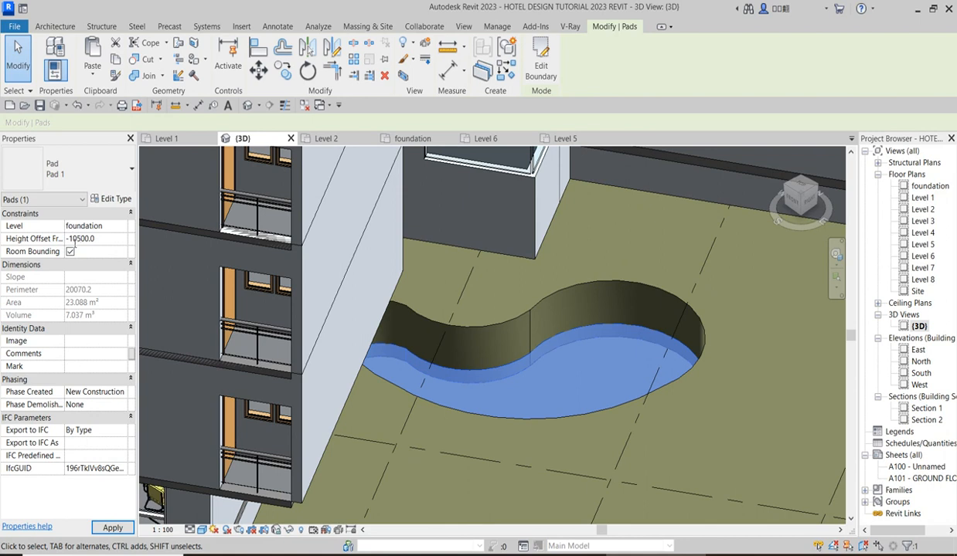
{"action": "left_click", "coordinate": [718, 449]}
{"action": "scroll", "coordinate": [696, 435], "scroll_direction": "down", "scroll_amount": 5}
{"action": "scroll", "coordinate": [694, 421], "scroll_direction": "up", "scroll_amount": 2}
{"action": "scroll", "coordinate": [696, 415], "scroll_direction": "up", "scroll_amount": 2}
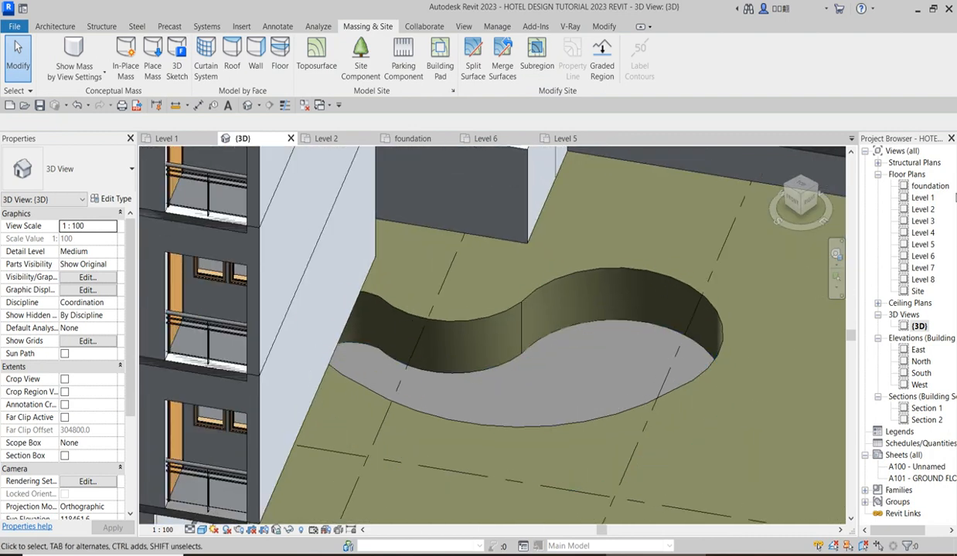
Open the foundation floor plan and start a model in-place component, keeping the default family category.
{"action": "double_click", "coordinate": [924, 189]}
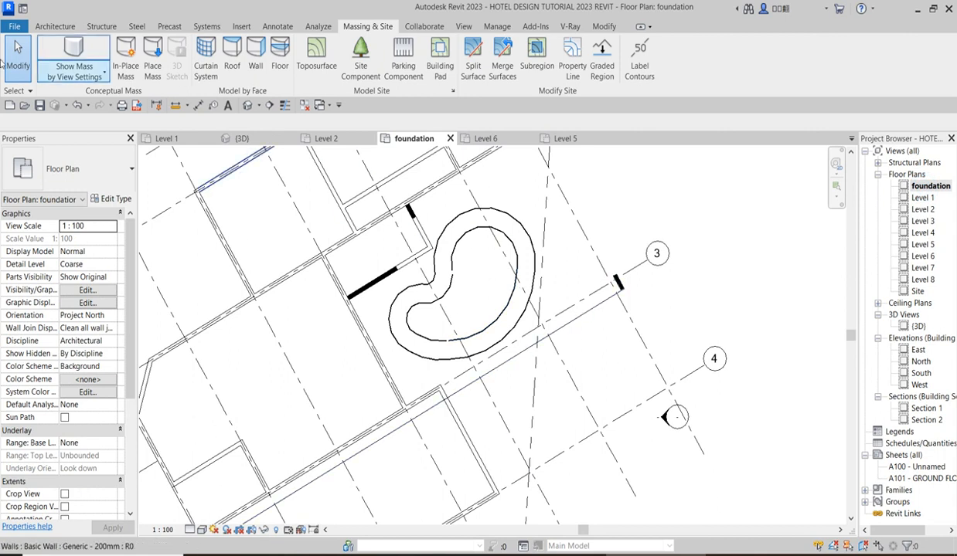
{"action": "left_click", "coordinate": [66, 27]}
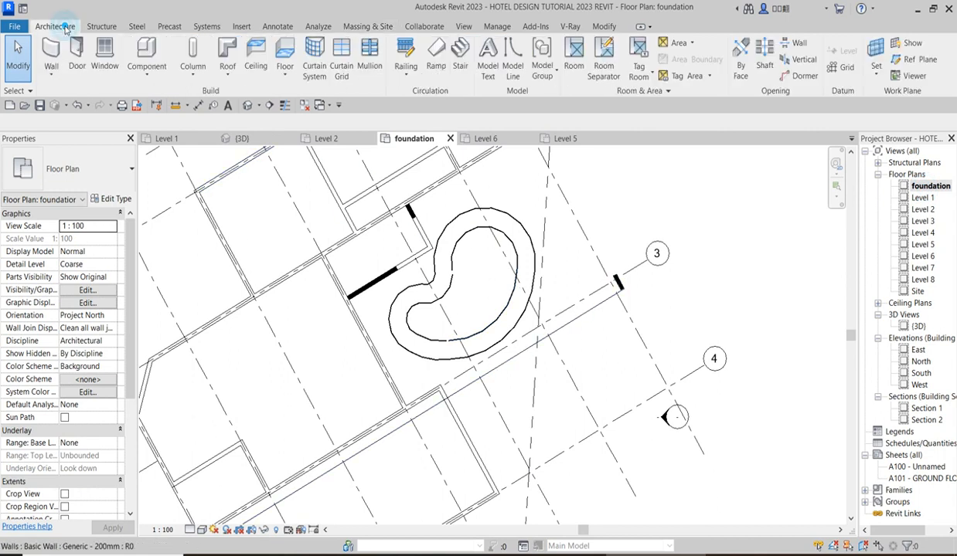
{"action": "left_click", "coordinate": [155, 82]}
{"action": "left_click", "coordinate": [171, 127]}
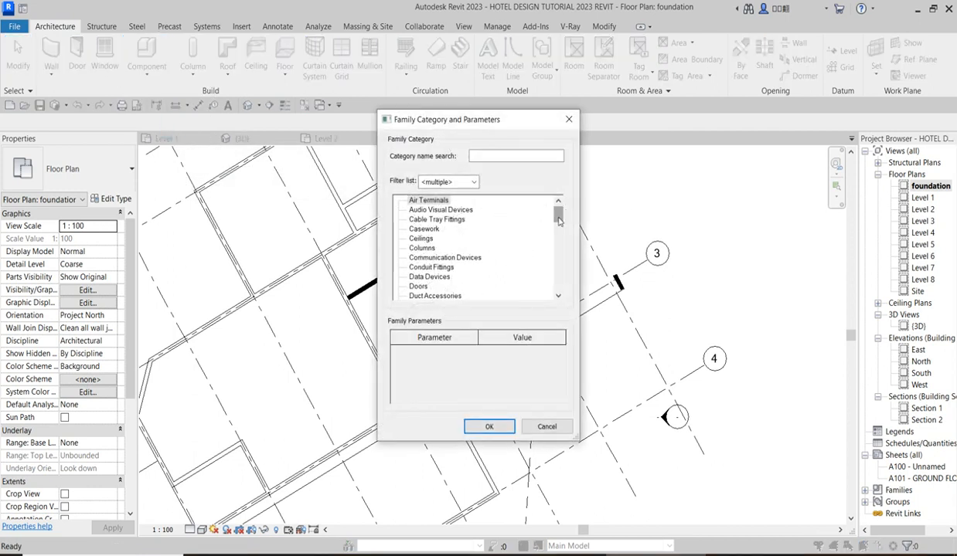
{"action": "left_click_drag", "start_coordinate": [558, 219], "coordinate": [560, 244]}
{"action": "scroll", "coordinate": [429, 225], "scroll_direction": "up", "scroll_amount": 5}
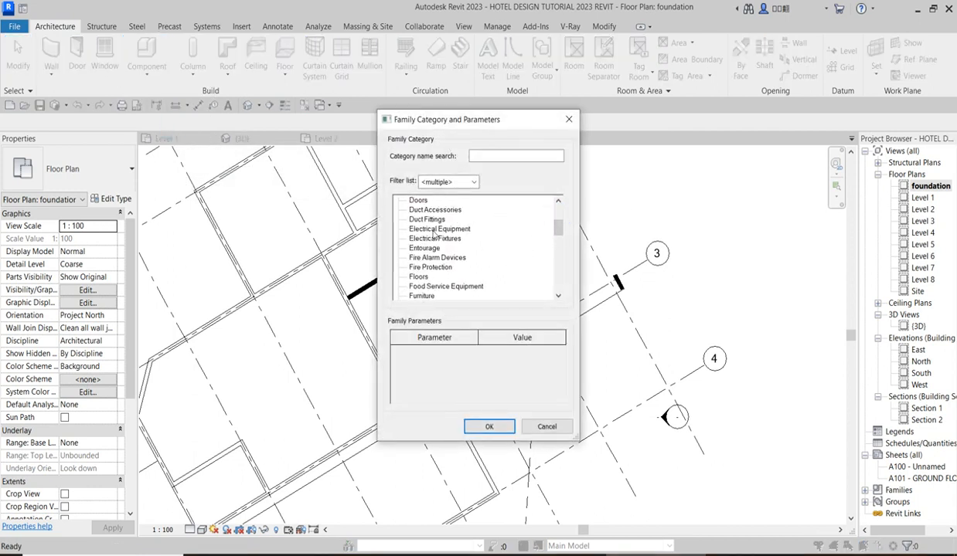
{"action": "scroll", "coordinate": [436, 241], "scroll_direction": "up", "scroll_amount": 1}
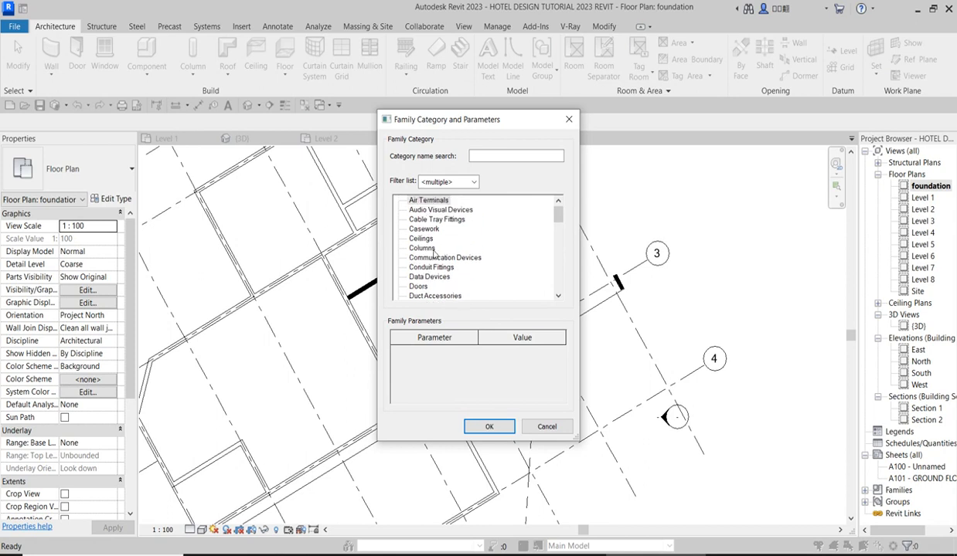
{"action": "left_click", "coordinate": [489, 427]}
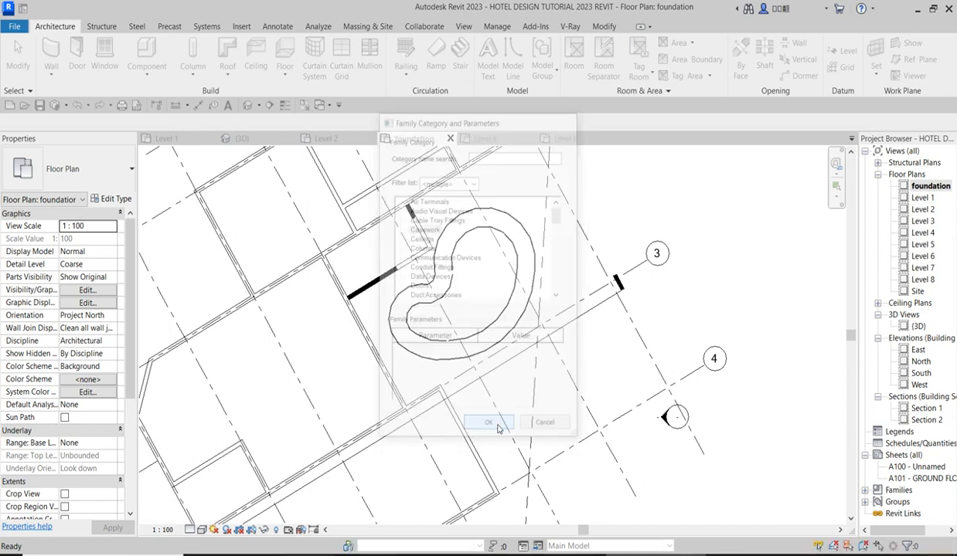
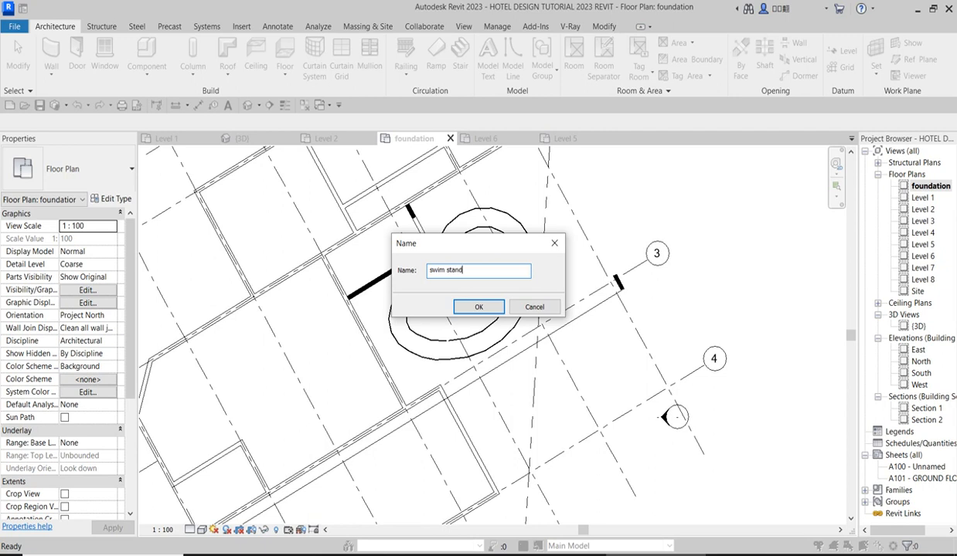
Name the in-place component "swim stand" and start an extrusion sketch by picking the pool's outer outline.
{"action": "left_click", "coordinate": [467, 308]}
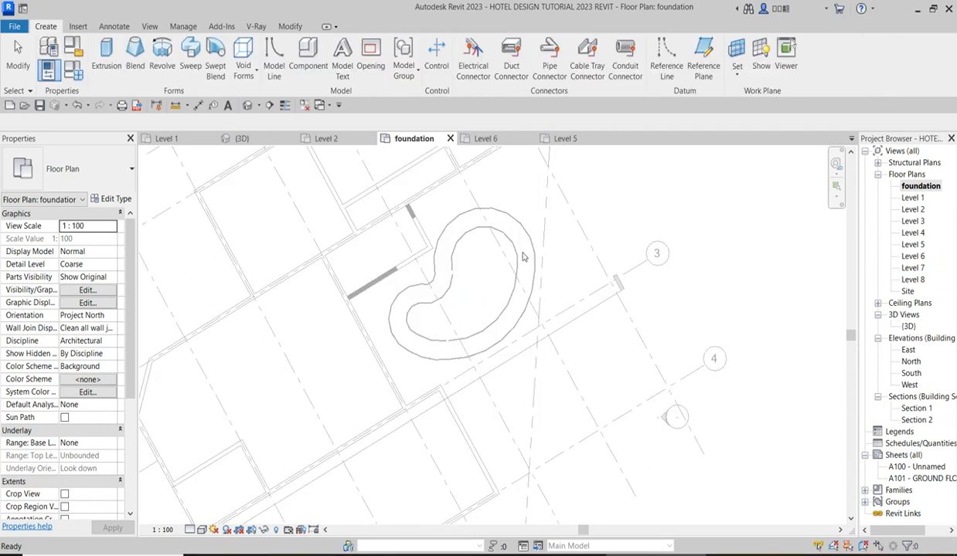
{"action": "left_click", "coordinate": [107, 58]}
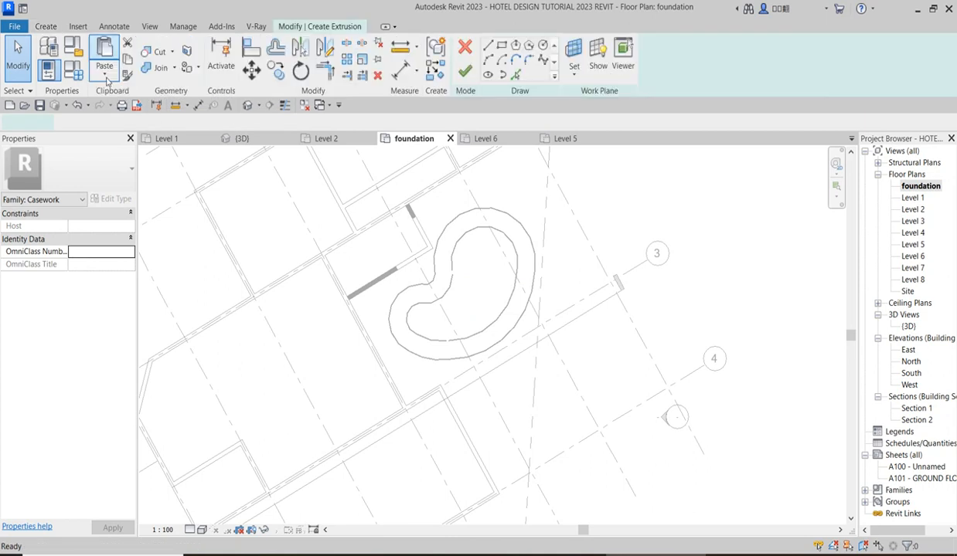
{"action": "left_click", "coordinate": [515, 74]}
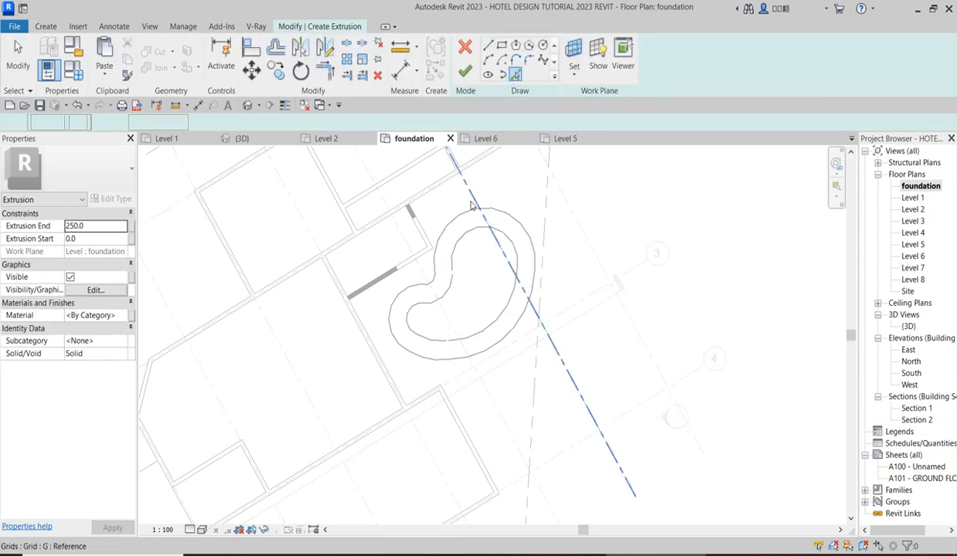
{"action": "scroll", "coordinate": [430, 284], "scroll_direction": "up", "scroll_amount": 3}
{"action": "scroll", "coordinate": [430, 292], "scroll_direction": "up", "scroll_amount": 2}
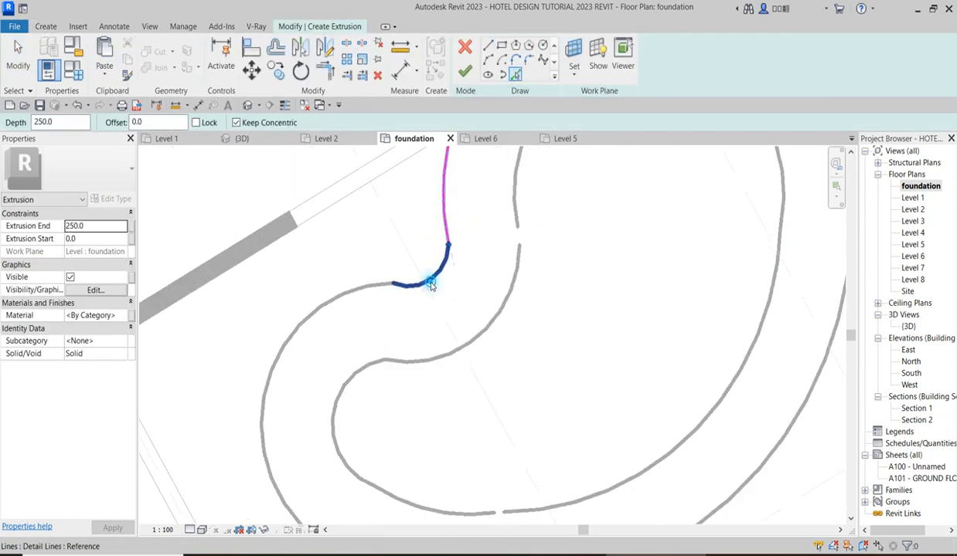
{"action": "left_click", "coordinate": [423, 306]}
{"action": "scroll", "coordinate": [325, 371], "scroll_direction": "down", "scroll_amount": 3}
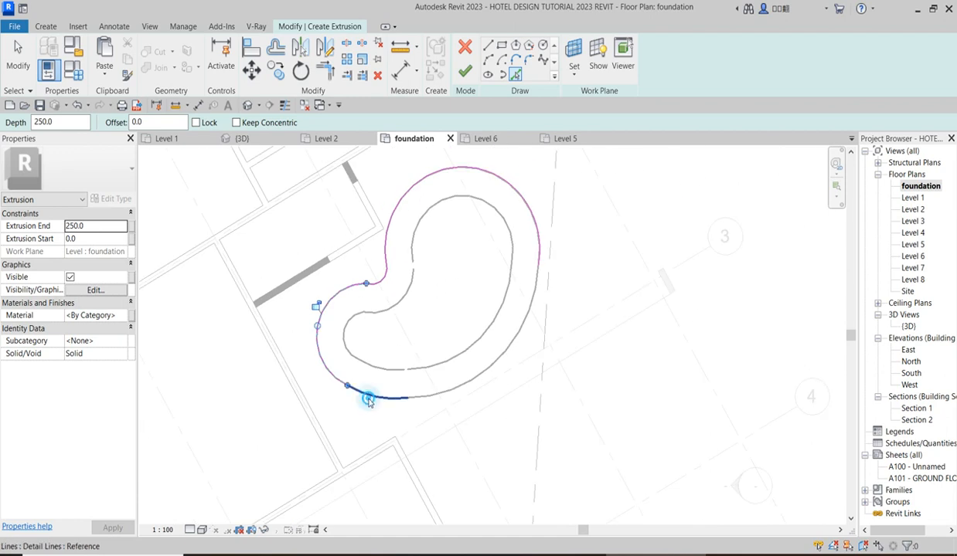
{"action": "left_click", "coordinate": [464, 380]}
Add the pool's inner outline to the extrusion sketch by picking all of its existing curved line segments.
{"action": "scroll", "coordinate": [412, 270], "scroll_direction": "up", "scroll_amount": 2}
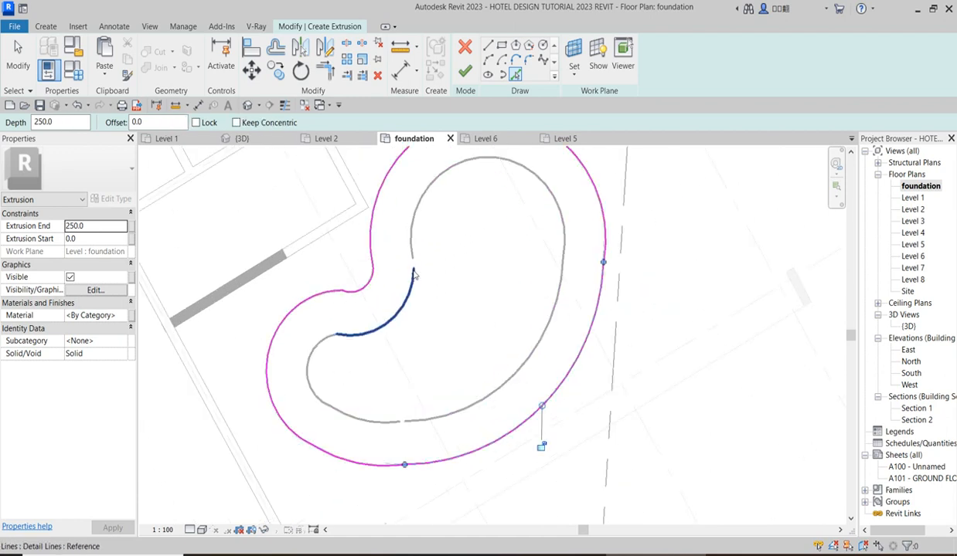
{"action": "scroll", "coordinate": [414, 274], "scroll_direction": "up", "scroll_amount": 1}
{"action": "left_click", "coordinate": [410, 224]}
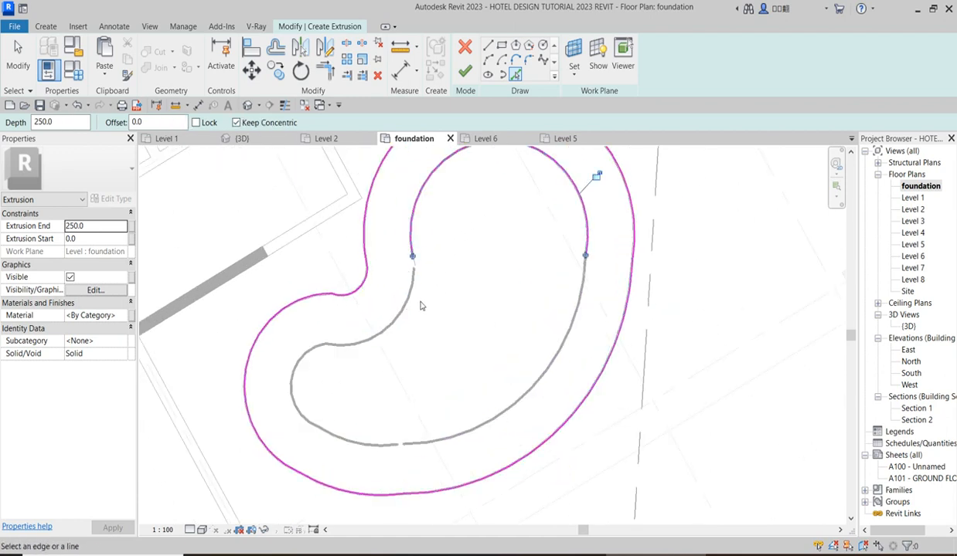
{"action": "left_click", "coordinate": [408, 297]}
{"action": "left_click", "coordinate": [304, 355]}
{"action": "left_click", "coordinate": [344, 441]}
{"action": "left_click", "coordinate": [438, 442]}
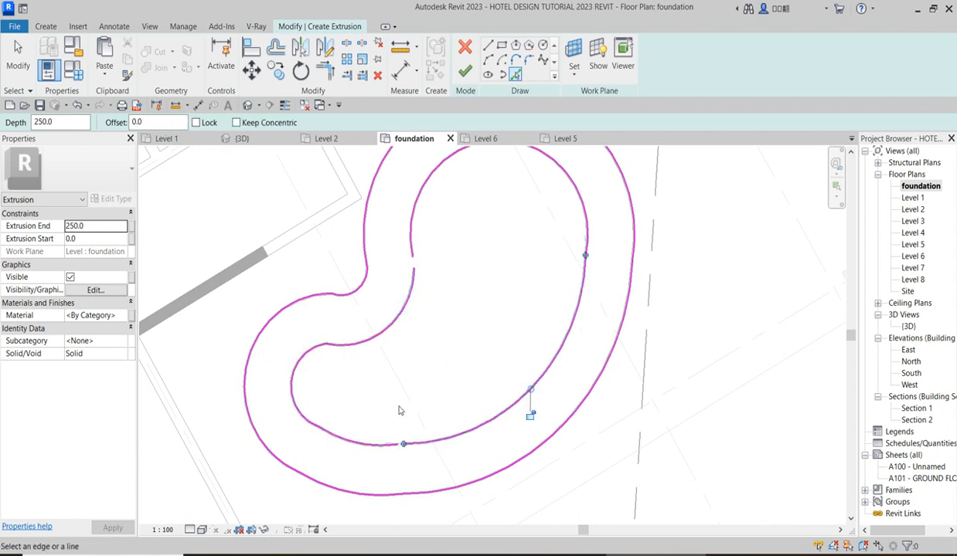
Close the gaps in the inner sketch outline by trimming and extending the facing segment ends to each other.
{"action": "scroll", "coordinate": [399, 410], "scroll_direction": "up", "scroll_amount": 2}
{"action": "left_click", "coordinate": [324, 69]}
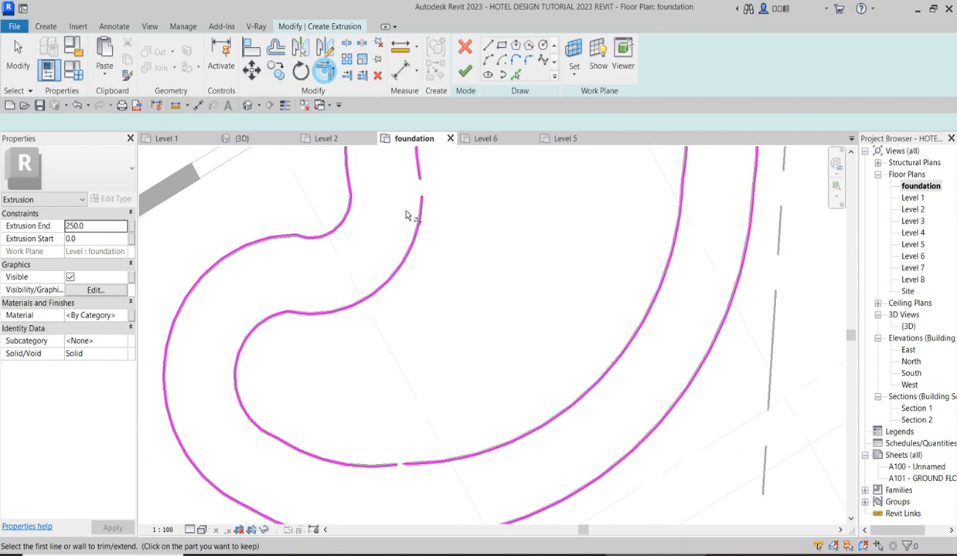
{"action": "left_click", "coordinate": [417, 166]}
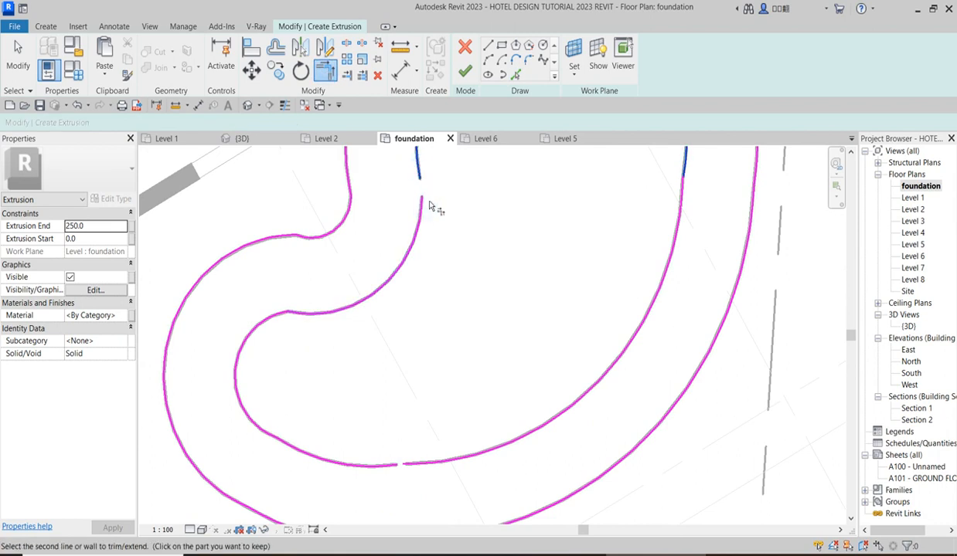
{"action": "left_click", "coordinate": [419, 222]}
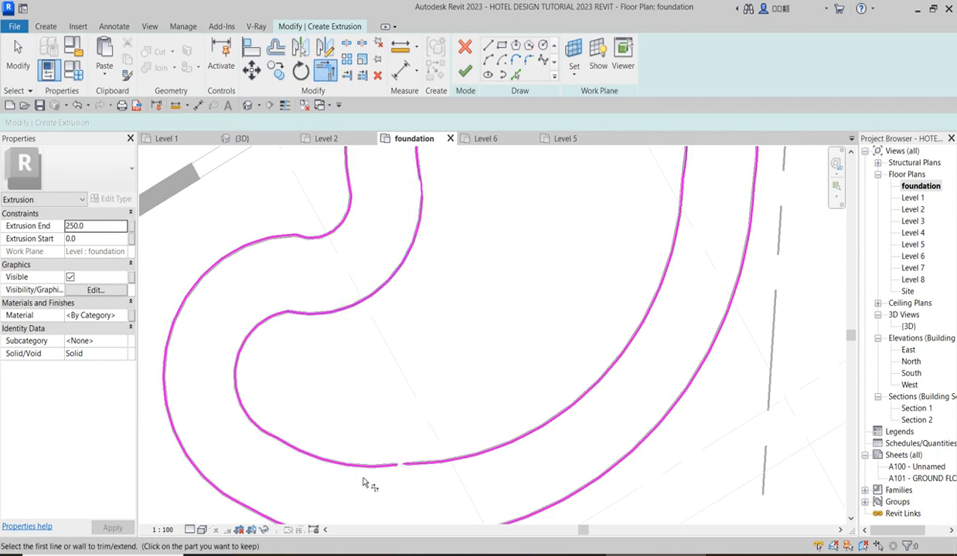
{"action": "scroll", "coordinate": [425, 465], "scroll_direction": "down", "scroll_amount": 3}
{"action": "scroll", "coordinate": [573, 326], "scroll_direction": "up", "scroll_amount": 3}
{"action": "scroll", "coordinate": [572, 314], "scroll_direction": "down", "scroll_amount": 3}
{"action": "scroll", "coordinate": [439, 350], "scroll_direction": "up", "scroll_amount": 3}
{"action": "scroll", "coordinate": [442, 333], "scroll_direction": "down", "scroll_amount": 2}
Offset all segments of the inner sketch outline inward by 70 without keeping copies, unjoining elements where required.
{"action": "left_click", "coordinate": [277, 50]}
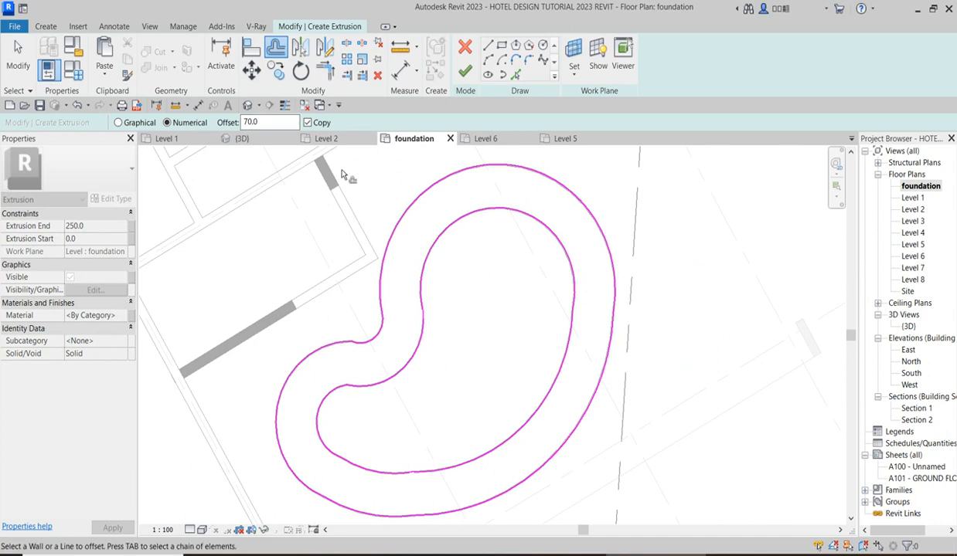
{"action": "left_click", "coordinate": [456, 224]}
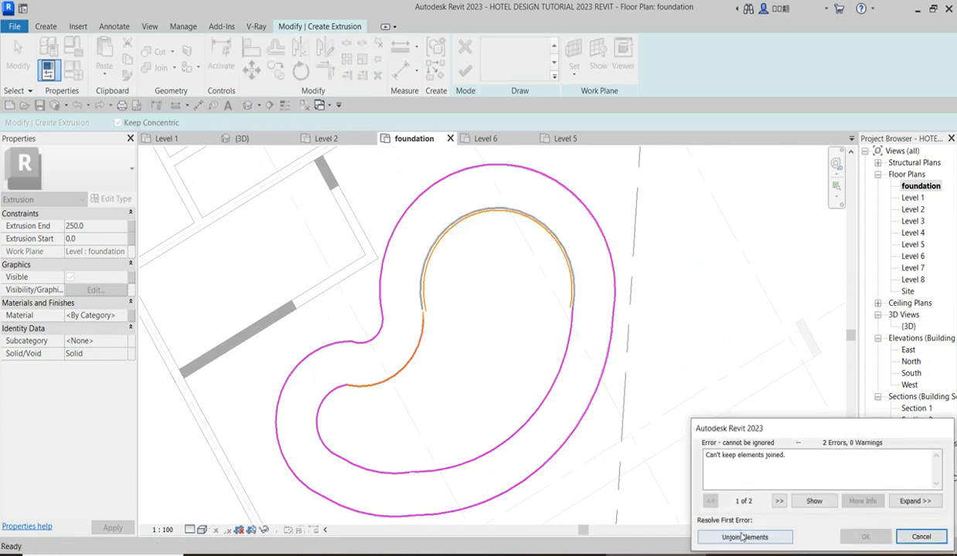
{"action": "left_click", "coordinate": [717, 533]}
{"action": "left_click", "coordinate": [425, 349]}
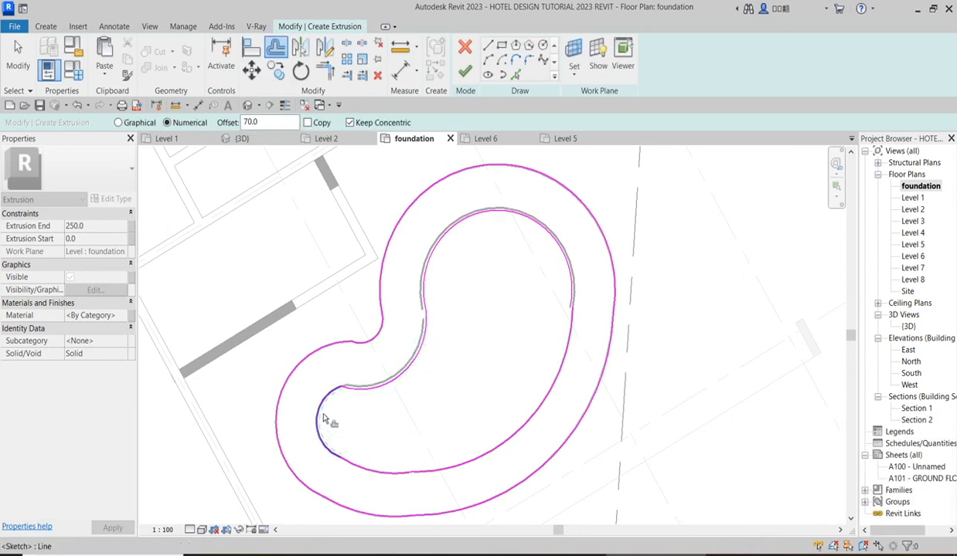
{"action": "left_click", "coordinate": [326, 419]}
{"action": "left_click", "coordinate": [781, 538]}
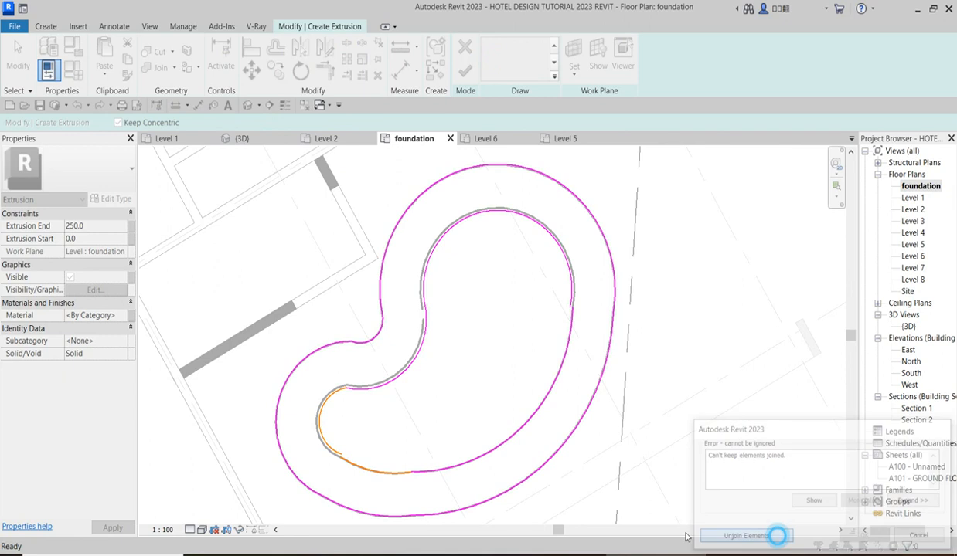
{"action": "left_click", "coordinate": [436, 473]}
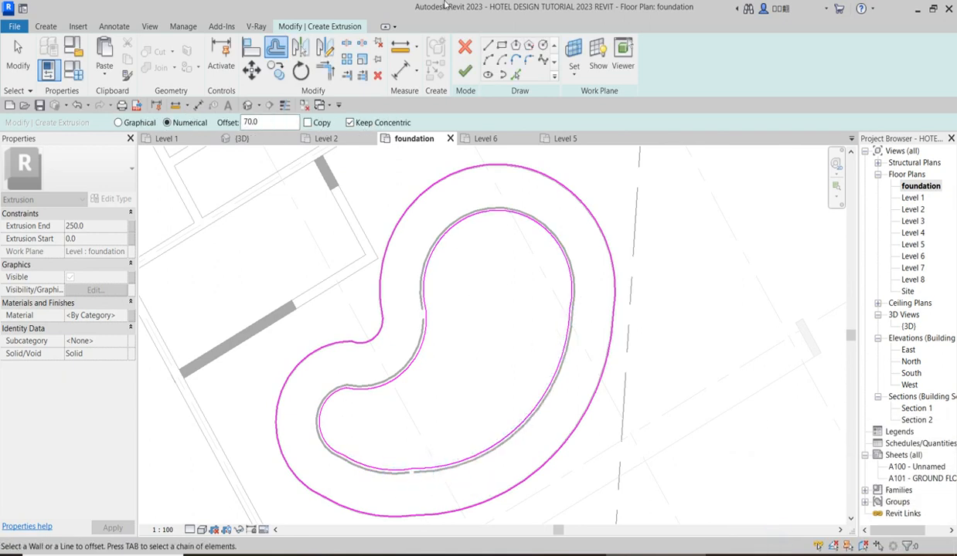
Try to finish the extrusion sketch, and join the open segment ends around the inner outline's smaller lobe with Trim/Extend.
{"action": "left_click", "coordinate": [465, 71]}
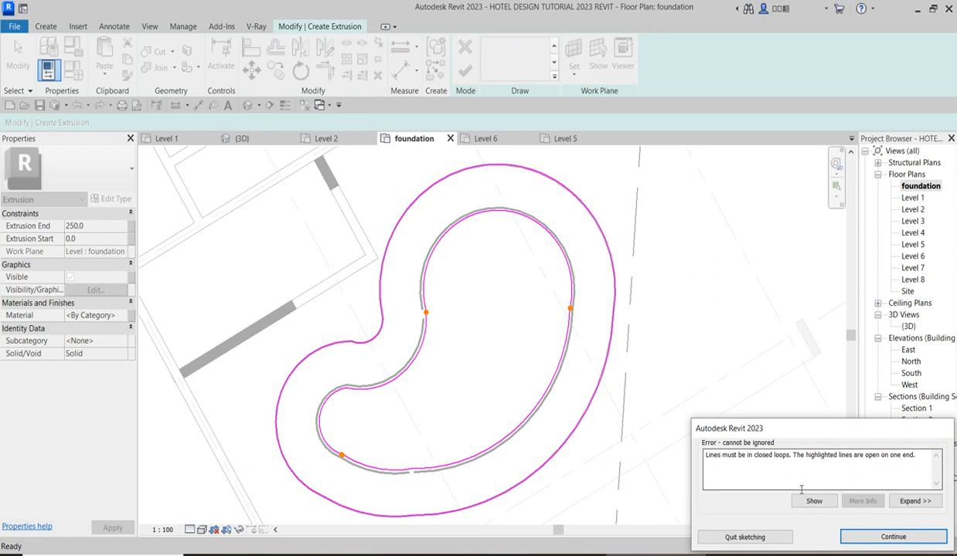
{"action": "left_click", "coordinate": [881, 538]}
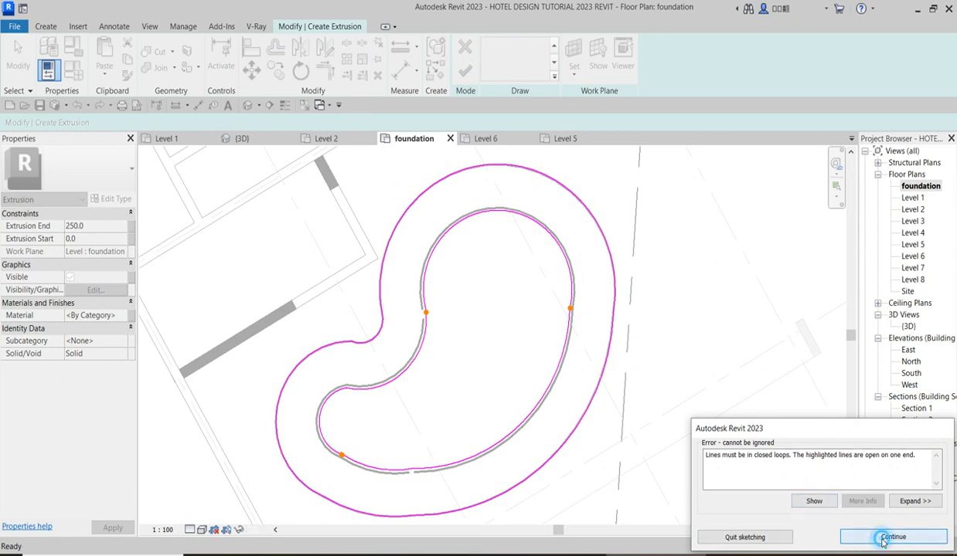
{"action": "scroll", "coordinate": [369, 456], "scroll_direction": "up", "scroll_amount": 3}
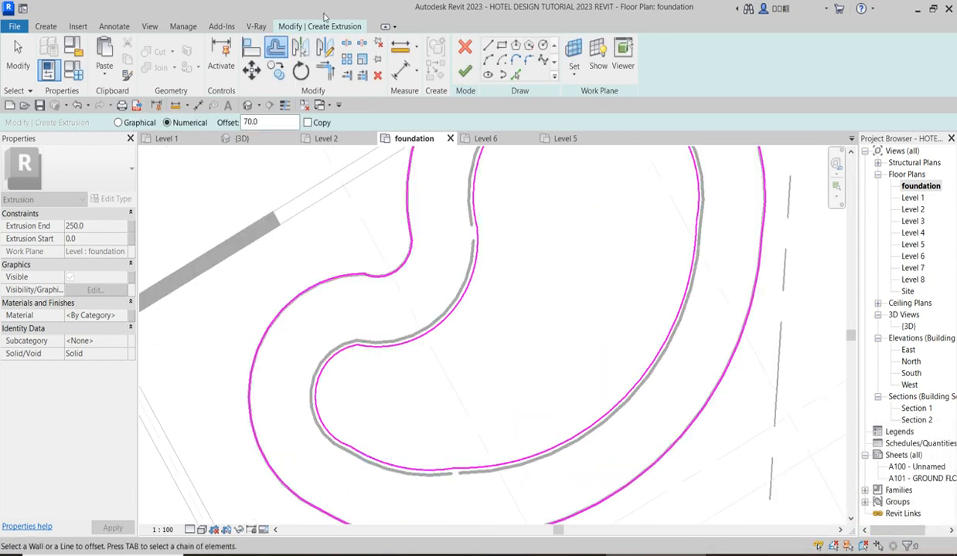
{"action": "left_click", "coordinate": [325, 71]}
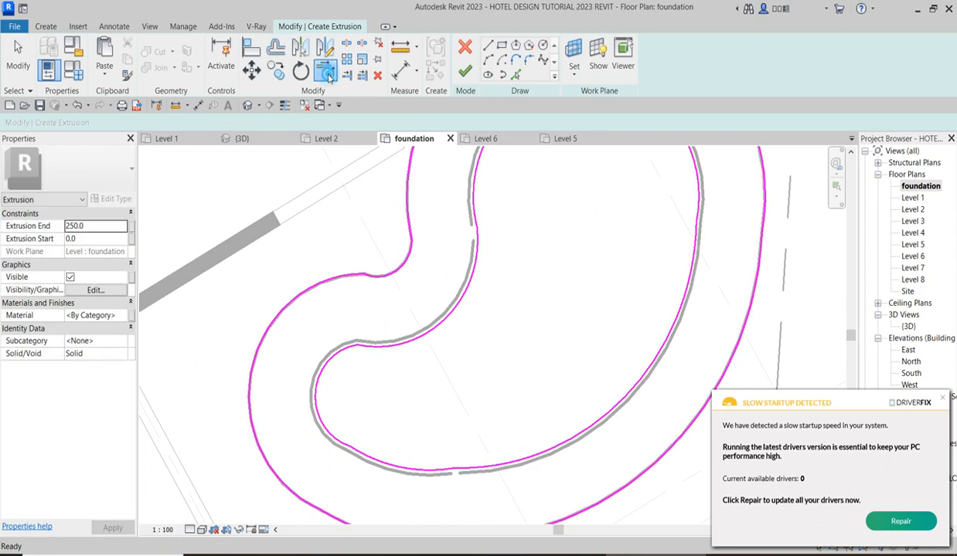
{"action": "left_click", "coordinate": [941, 398]}
{"action": "scroll", "coordinate": [371, 460], "scroll_direction": "up", "scroll_amount": 2}
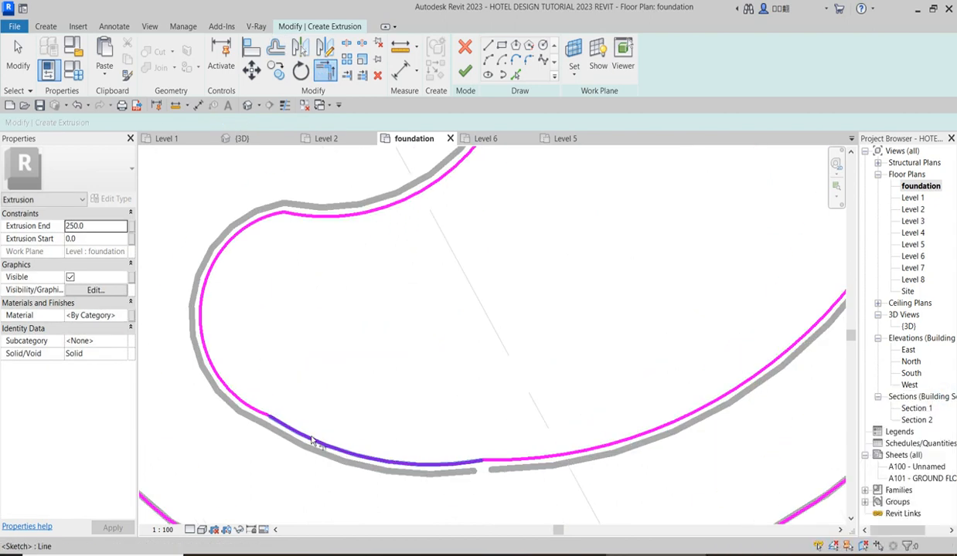
{"action": "left_click", "coordinate": [295, 428]}
{"action": "left_click", "coordinate": [235, 394]}
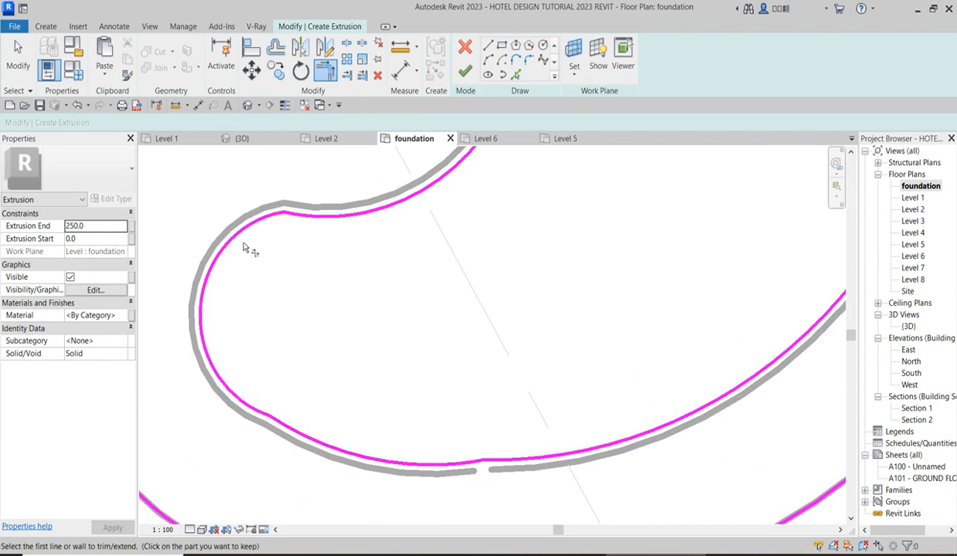
{"action": "left_click", "coordinate": [254, 224]}
{"action": "left_click", "coordinate": [315, 220]}
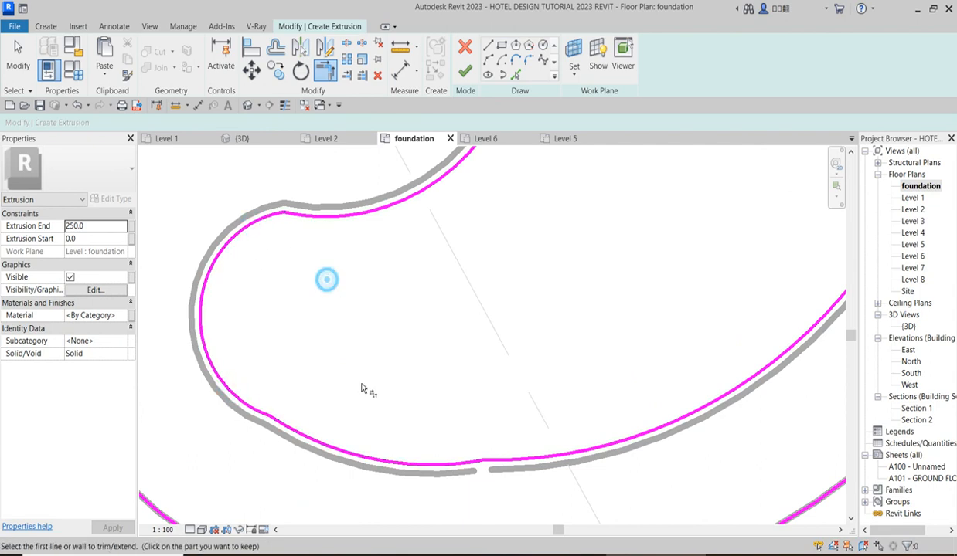
{"action": "scroll", "coordinate": [367, 390], "scroll_direction": "down", "scroll_amount": 2}
{"action": "left_click", "coordinate": [491, 430]}
{"action": "left_click", "coordinate": [403, 445]}
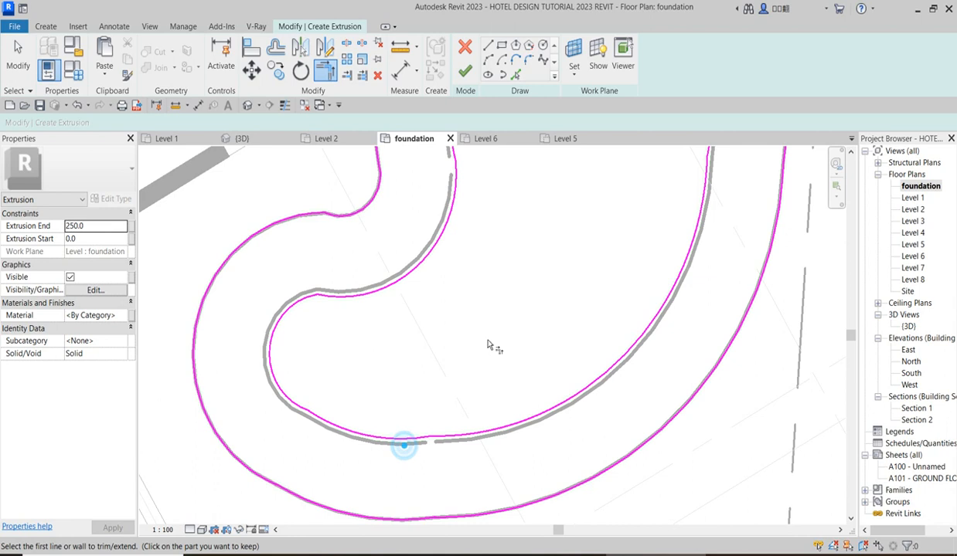
Join the remaining open segment ends at the inner outline's larger lobe and finish the extrusion with a depth of 250.
{"action": "scroll", "coordinate": [487, 273], "scroll_direction": "down", "scroll_amount": 3}
{"action": "left_click", "coordinate": [467, 270]}
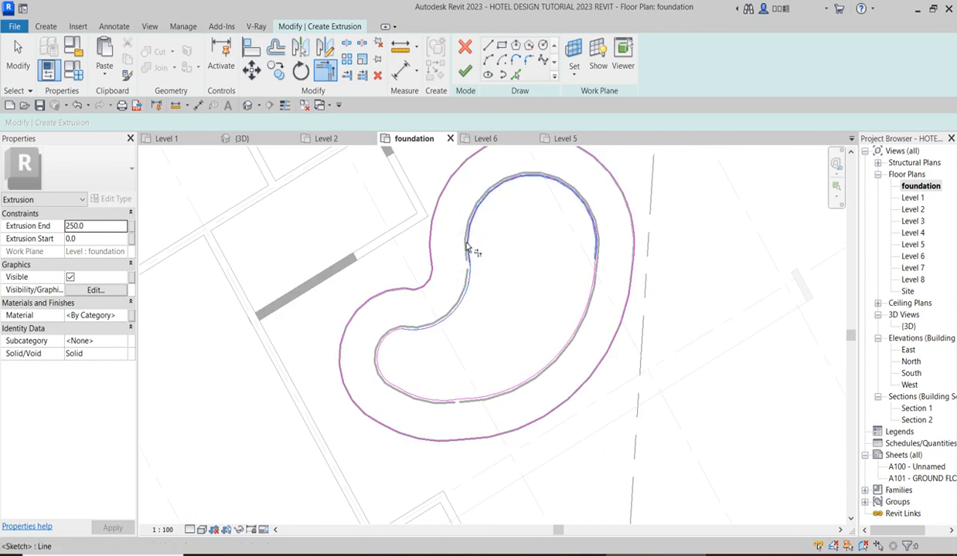
{"action": "left_click", "coordinate": [464, 239]}
{"action": "left_click", "coordinate": [589, 283]}
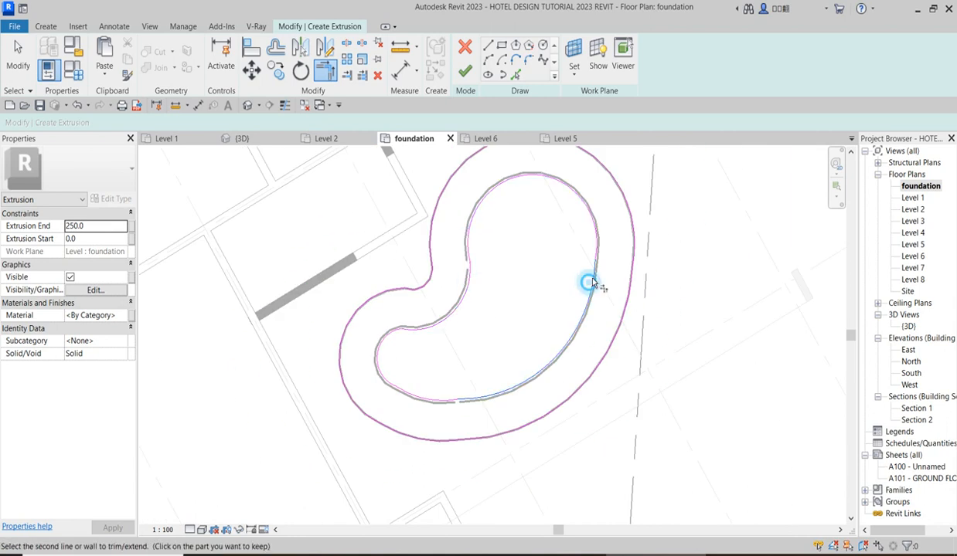
{"action": "left_click", "coordinate": [594, 236]}
{"action": "left_click", "coordinate": [486, 150]}
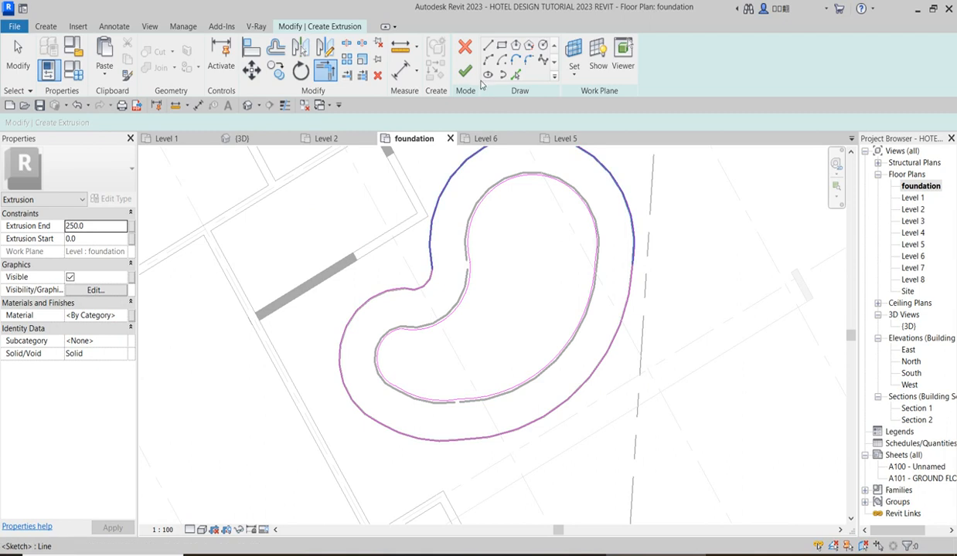
{"action": "left_click", "coordinate": [470, 73]}
{"action": "scroll", "coordinate": [533, 371], "scroll_direction": "down", "scroll_amount": 2}
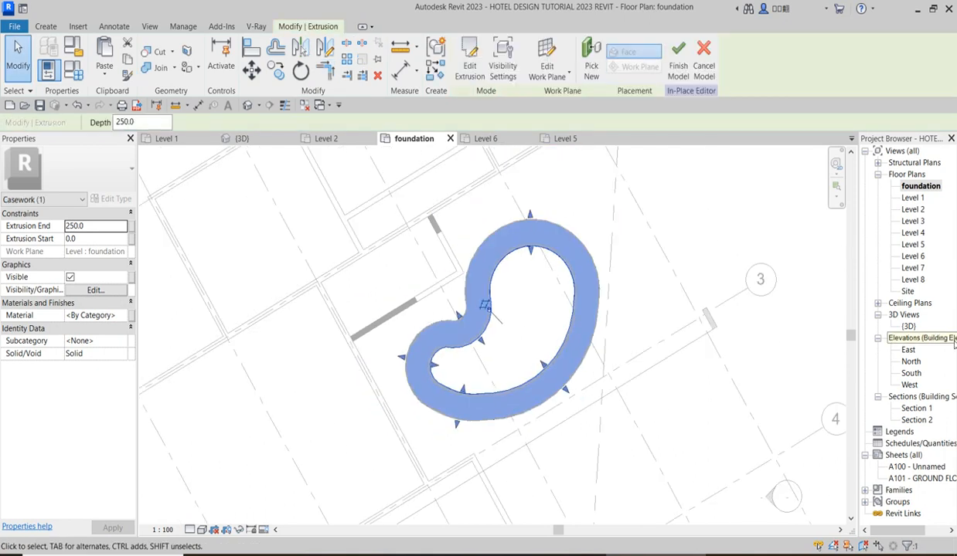
In the 3D view, stretch the extrusion's underside down to the pool pad for an extrusion start of -1050, and inspect the pool walls.
{"action": "double_click", "coordinate": [909, 327]}
{"action": "scroll", "coordinate": [494, 336], "scroll_direction": "up", "scroll_amount": 4}
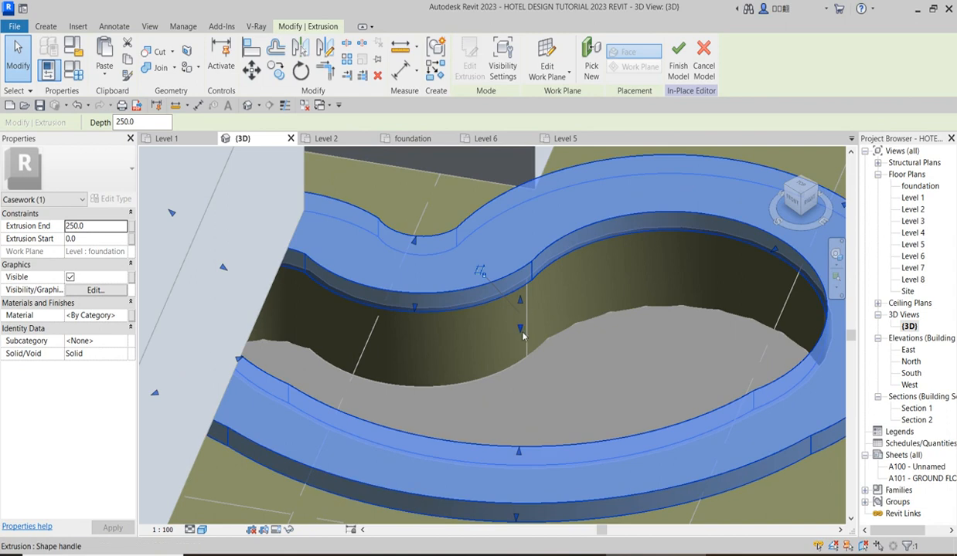
{"action": "left_click_drag", "start_coordinate": [520, 329], "coordinate": [520, 398]}
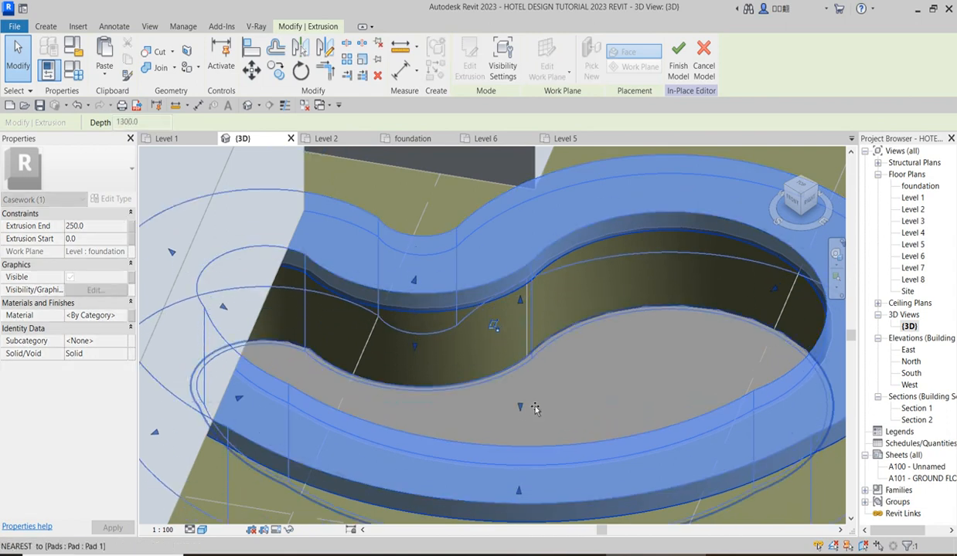
{"action": "scroll", "coordinate": [543, 337], "scroll_direction": "down", "scroll_amount": 5}
{"action": "left_click", "coordinate": [773, 432]}
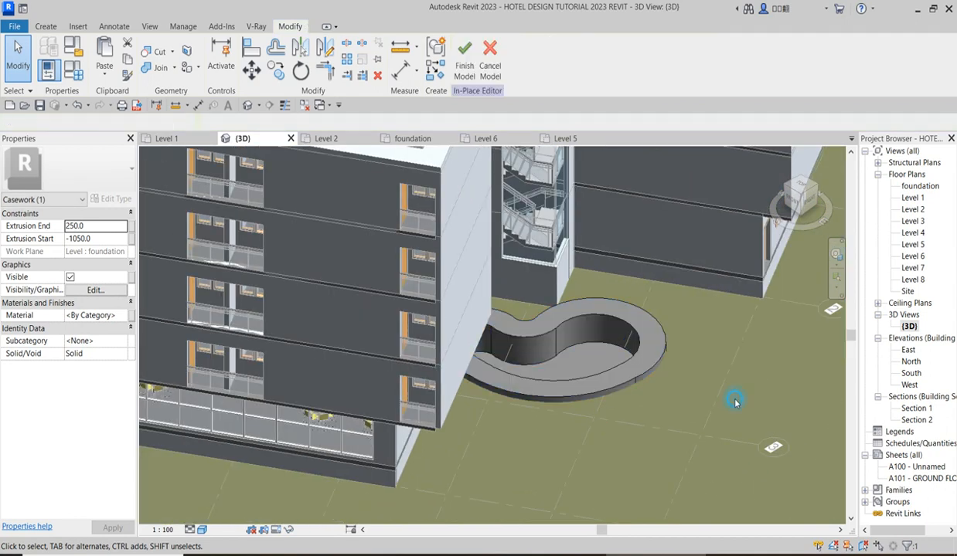
{"action": "scroll", "coordinate": [576, 340], "scroll_direction": "up", "scroll_amount": 5}
{"action": "scroll", "coordinate": [594, 334], "scroll_direction": "down", "scroll_amount": 4}
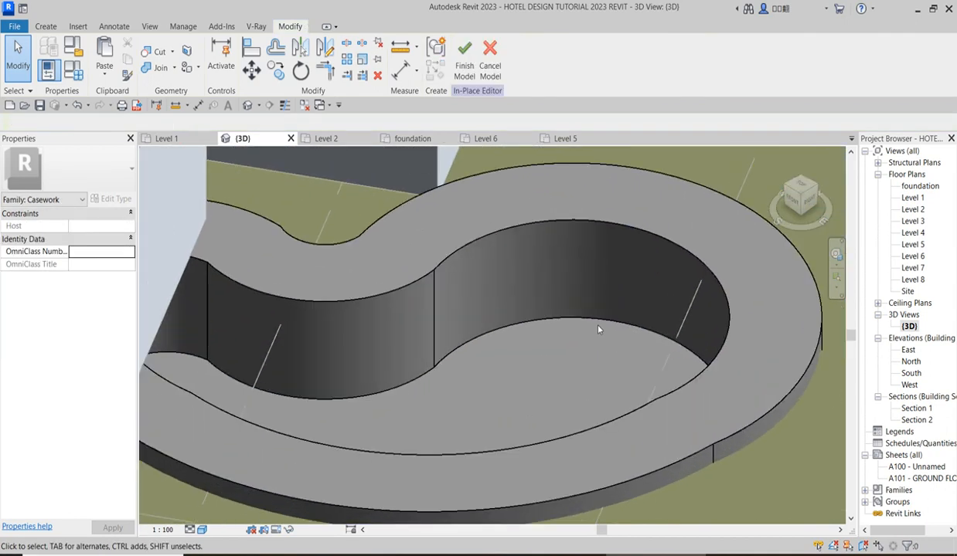
{"action": "scroll", "coordinate": [542, 418], "scroll_direction": "down", "scroll_amount": 4}
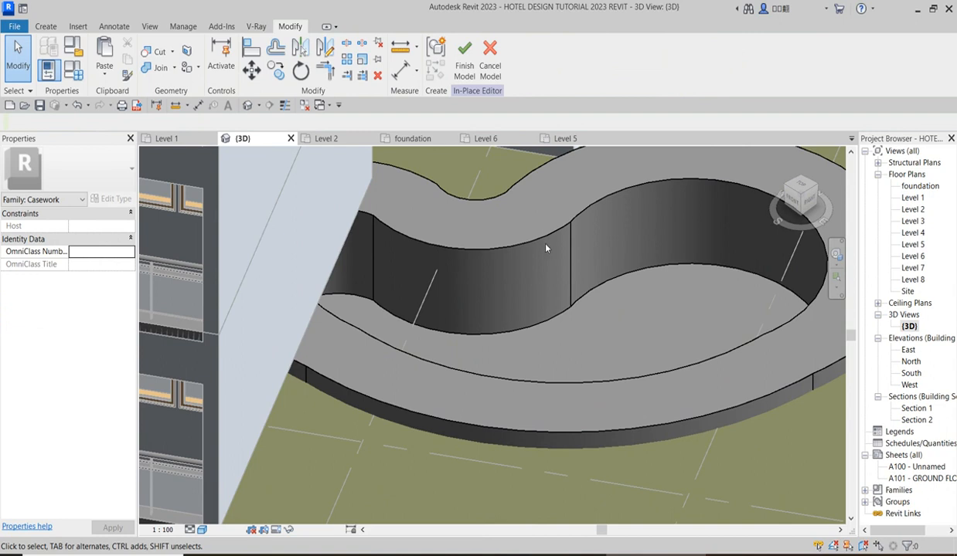
In the foundation plan, copy the pool surround extrusion vertically down the plan by 1 mm.
{"action": "left_click", "coordinate": [712, 280]}
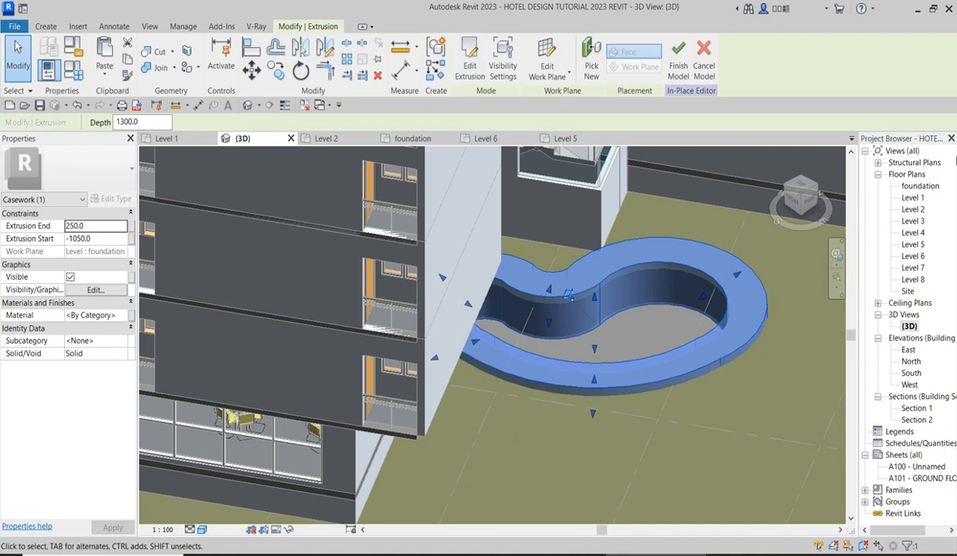
{"action": "double_click", "coordinate": [918, 186]}
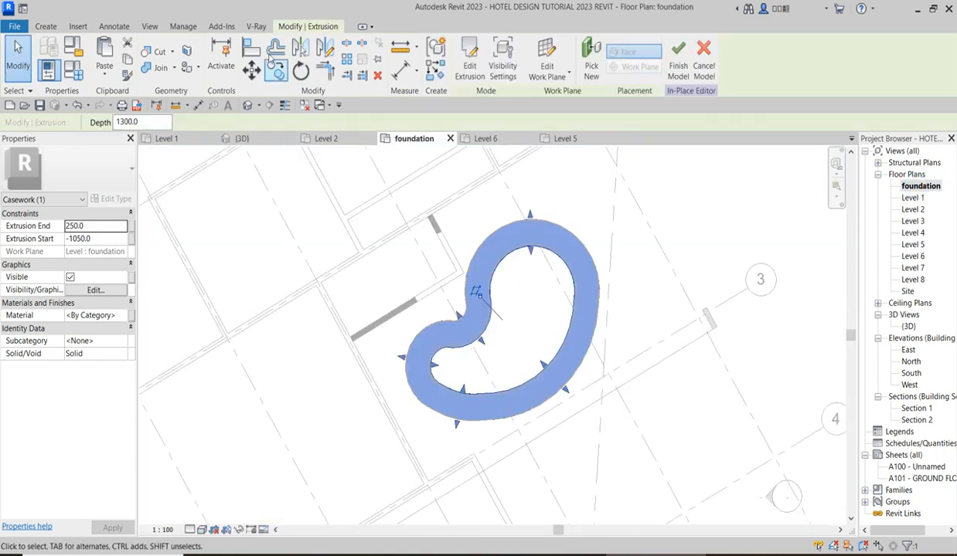
{"action": "left_click", "coordinate": [276, 71]}
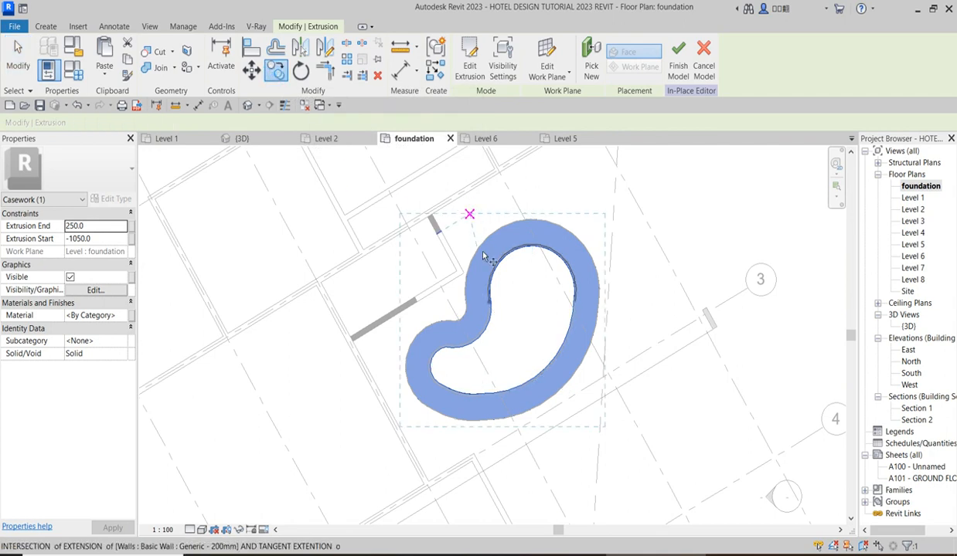
{"action": "left_click", "coordinate": [497, 265]}
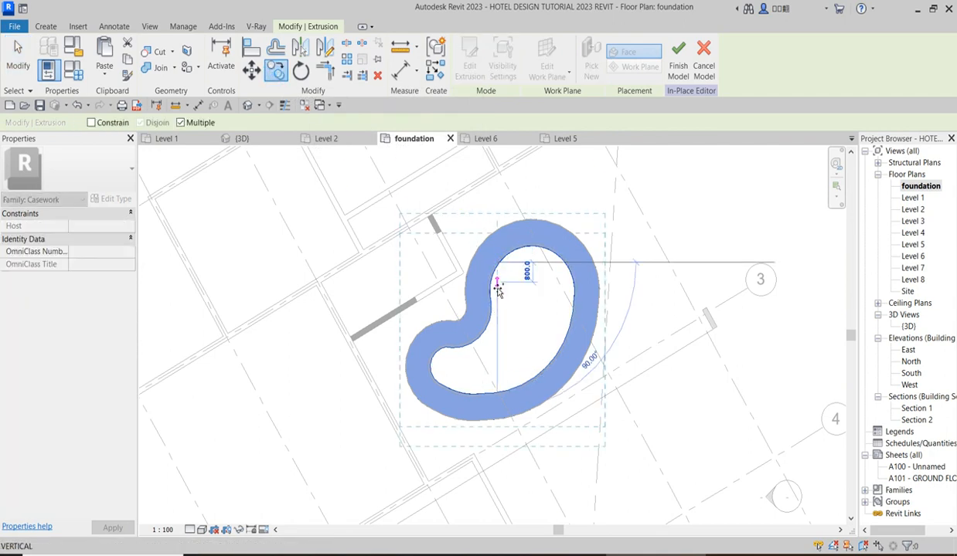
{"action": "type", "text": "1"}
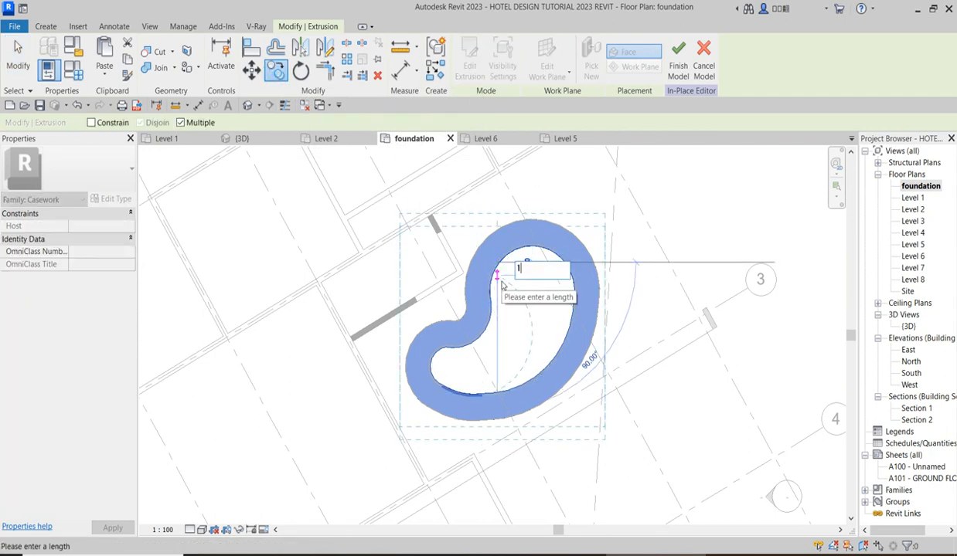
{"action": "key", "text": "Return"}
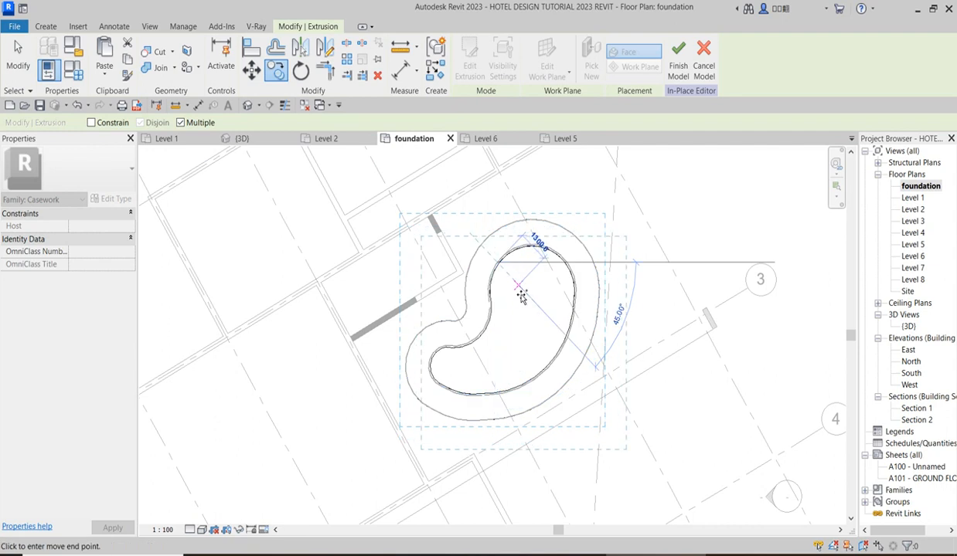
{"action": "key", "text": "Escape"}
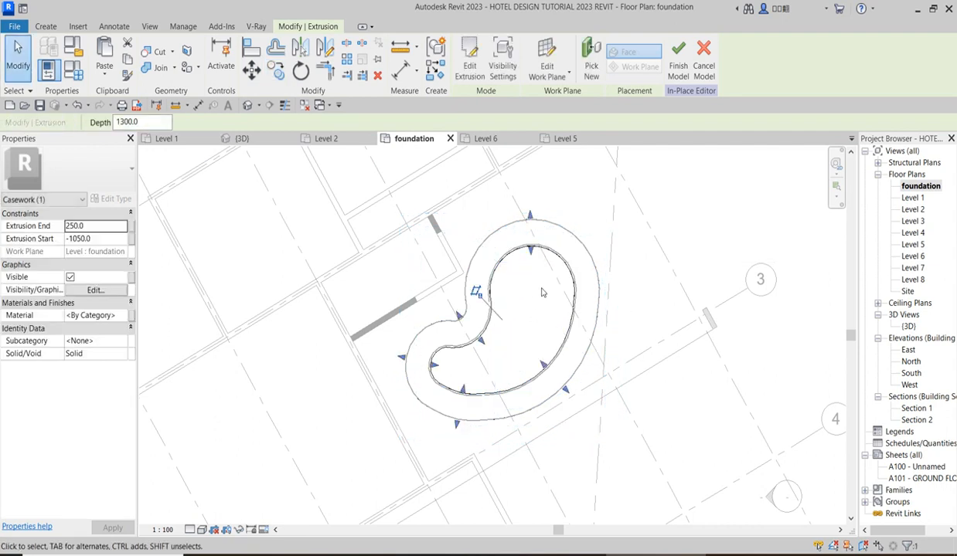
Delete all outer outline segments from the copied extrusion's sketch, keep the inner outline, and finish the sketch edit.
{"action": "left_click", "coordinate": [469, 65]}
{"action": "left_click", "coordinate": [481, 245]}
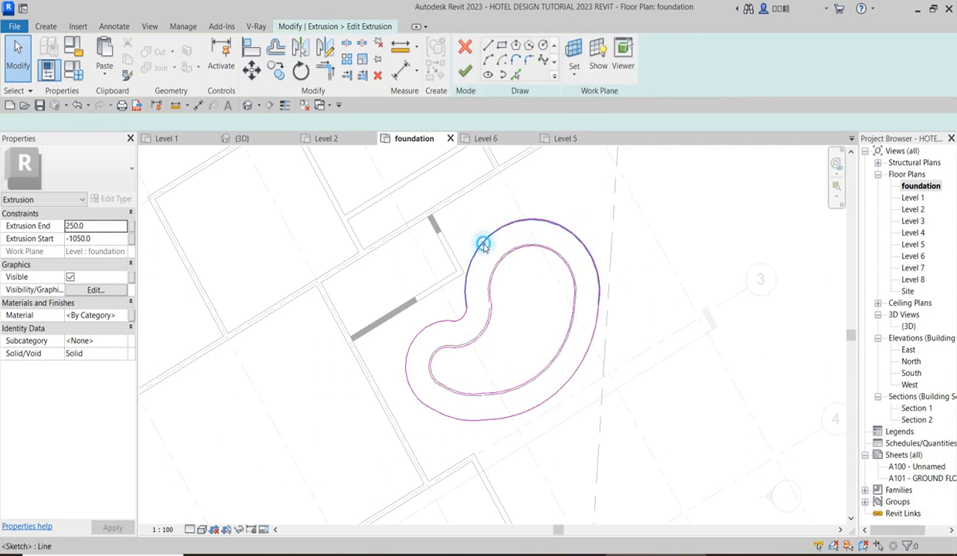
{"action": "key", "text": "Delete"}
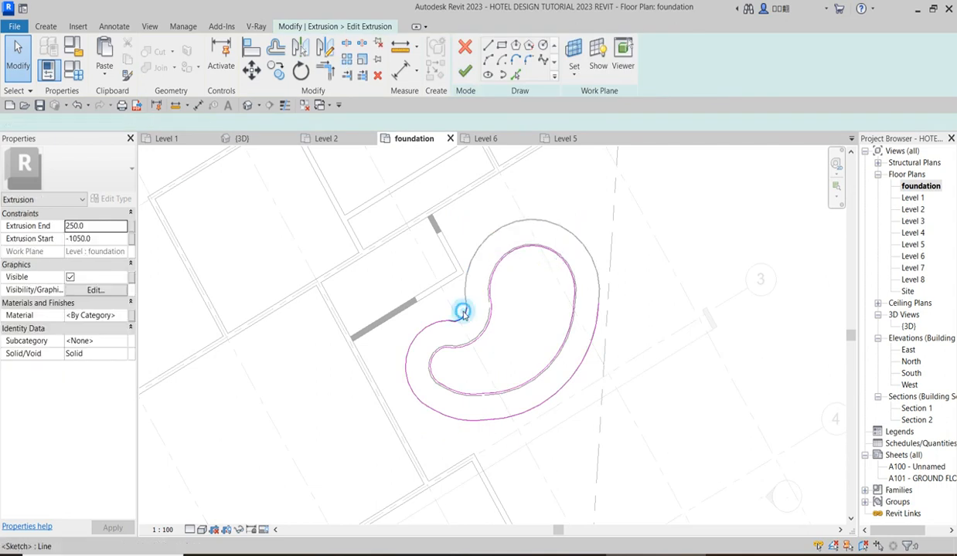
{"action": "left_click", "coordinate": [427, 330]}
{"action": "key", "text": "Delete"}
{"action": "left_click", "coordinate": [433, 410]}
{"action": "key", "text": "Delete"}
{"action": "left_click", "coordinate": [486, 420]}
{"action": "key", "text": "Delete"}
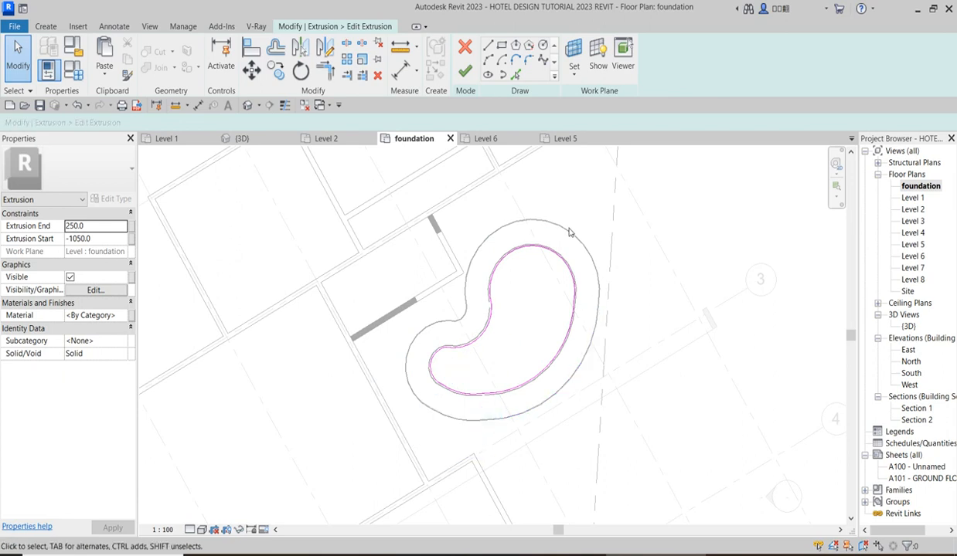
{"action": "scroll", "coordinate": [574, 240], "scroll_direction": "up", "scroll_amount": 2}
{"action": "scroll", "coordinate": [512, 271], "scroll_direction": "up", "scroll_amount": 4}
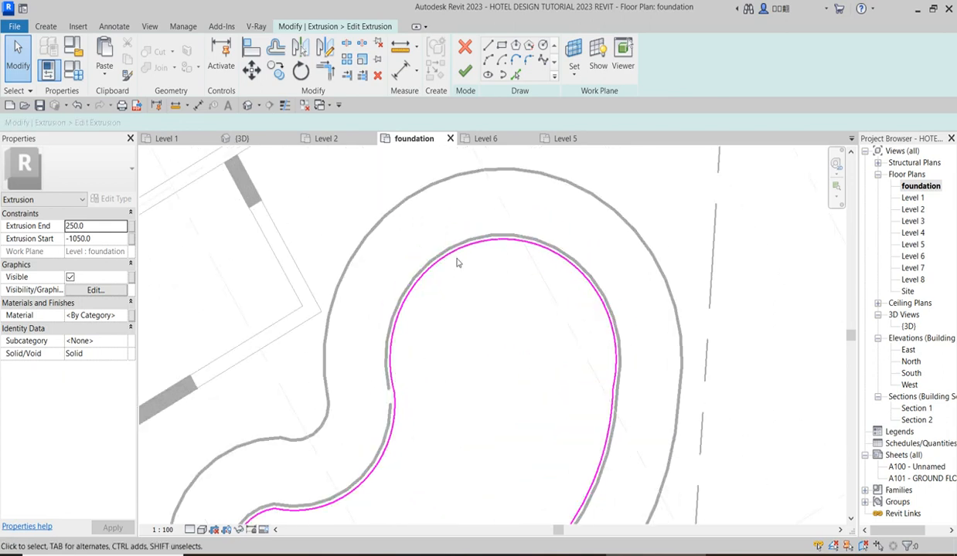
{"action": "scroll", "coordinate": [466, 272], "scroll_direction": "down", "scroll_amount": 5}
{"action": "scroll", "coordinate": [430, 376], "scroll_direction": "up", "scroll_amount": 3}
{"action": "scroll", "coordinate": [448, 311], "scroll_direction": "down", "scroll_amount": 4}
{"action": "left_click", "coordinate": [465, 72]}
In the 3D view, lower the top of the inner pool extrusion to an extrusion end of about -147.4.
{"action": "double_click", "coordinate": [908, 326]}
{"action": "scroll", "coordinate": [584, 329], "scroll_direction": "up", "scroll_amount": 4}
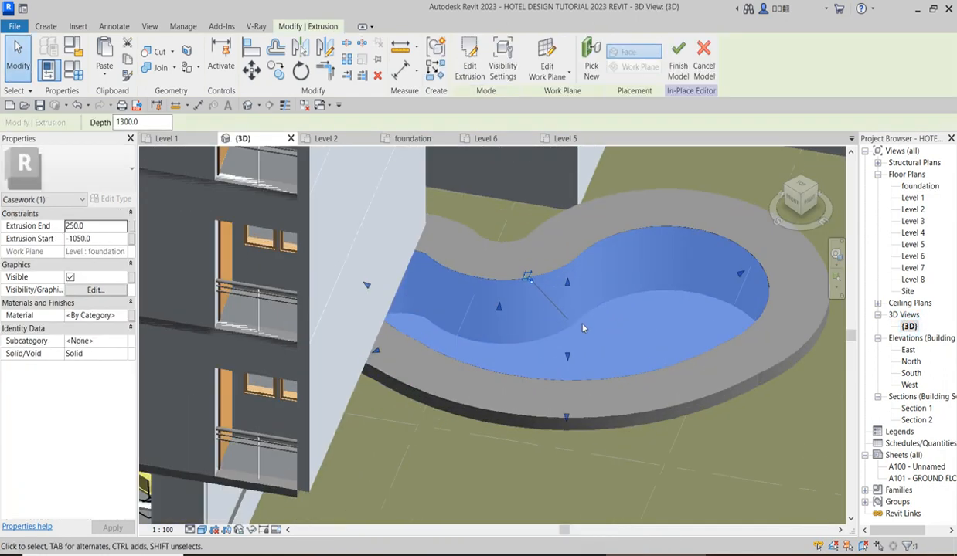
{"action": "left_click_drag", "start_coordinate": [569, 286], "coordinate": [593, 330]}
{"action": "scroll", "coordinate": [680, 402], "scroll_direction": "down", "scroll_amount": 3}
{"action": "left_click", "coordinate": [680, 403]}
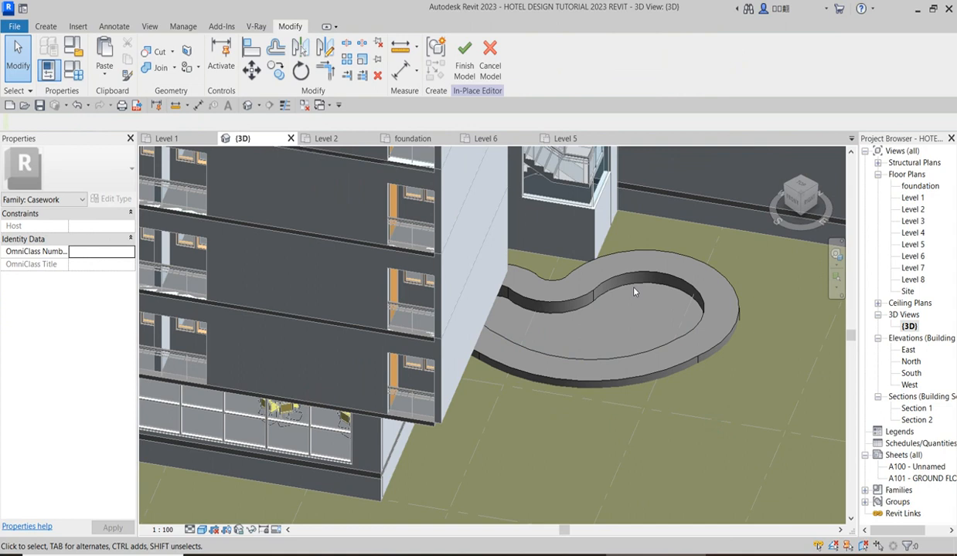
{"action": "scroll", "coordinate": [606, 295], "scroll_direction": "up", "scroll_amount": 5}
{"action": "left_click", "coordinate": [604, 276]}
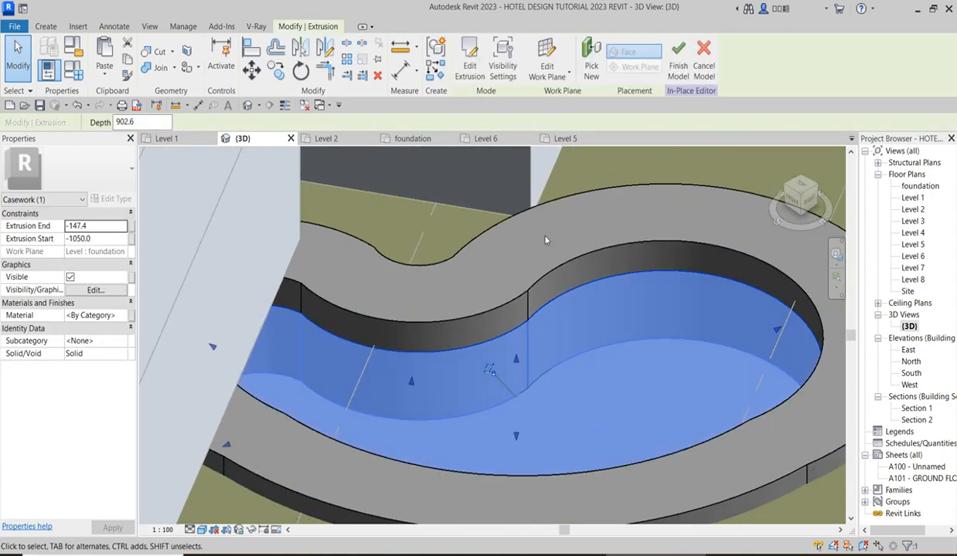
Select the pool surround extrusion and duplicate the Aluminium(2) material for its finish.
{"action": "left_click", "coordinate": [560, 270]}
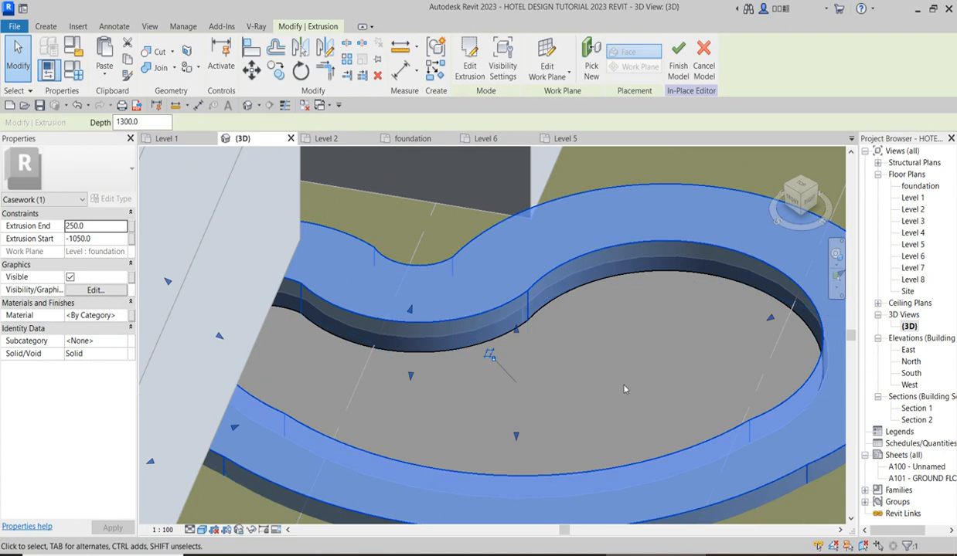
{"action": "scroll", "coordinate": [614, 377], "scroll_direction": "down", "scroll_amount": 1}
{"action": "scroll", "coordinate": [613, 377], "scroll_direction": "down", "scroll_amount": 4}
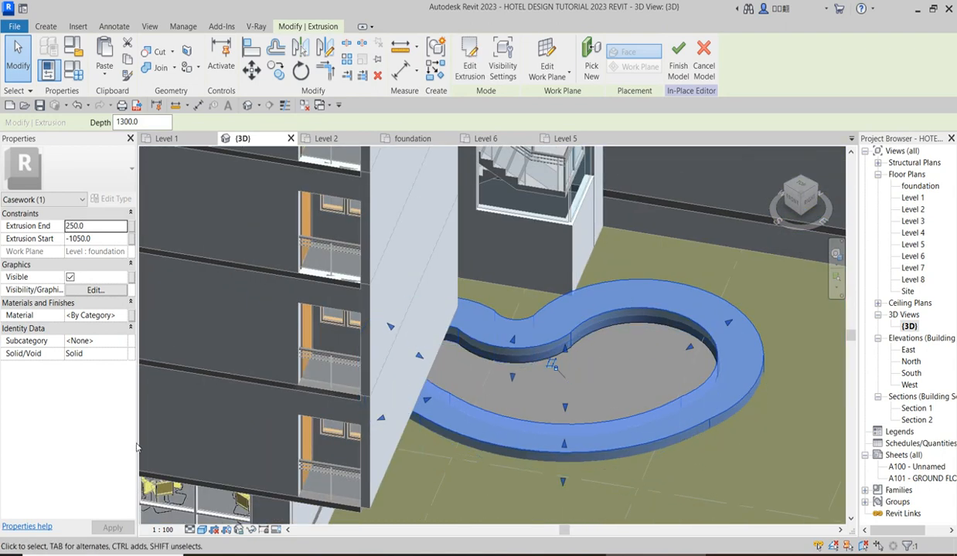
{"action": "left_click", "coordinate": [123, 317]}
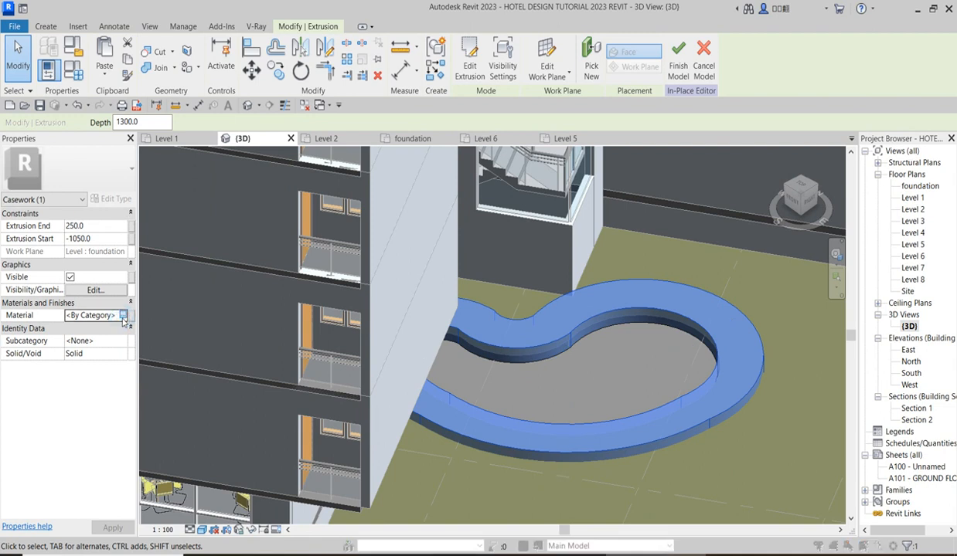
{"action": "left_click", "coordinate": [123, 318]}
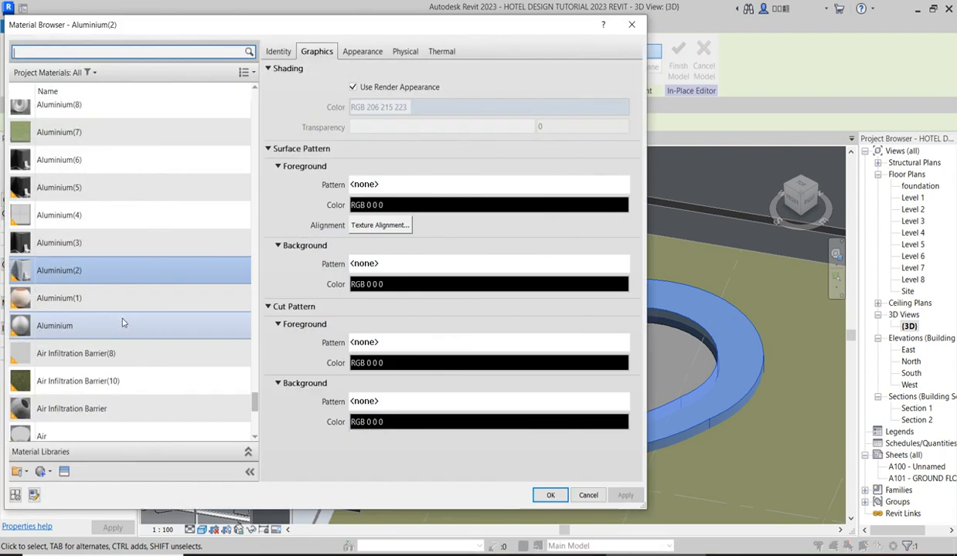
{"action": "right_click", "coordinate": [123, 271]}
{"action": "left_click", "coordinate": [184, 294]}
Replace the duplicated material's appearance with Acoustic Tile - 2x4 White Fissured from the Appearance Library's Miscellaneous assets.
{"action": "left_click", "coordinate": [362, 51]}
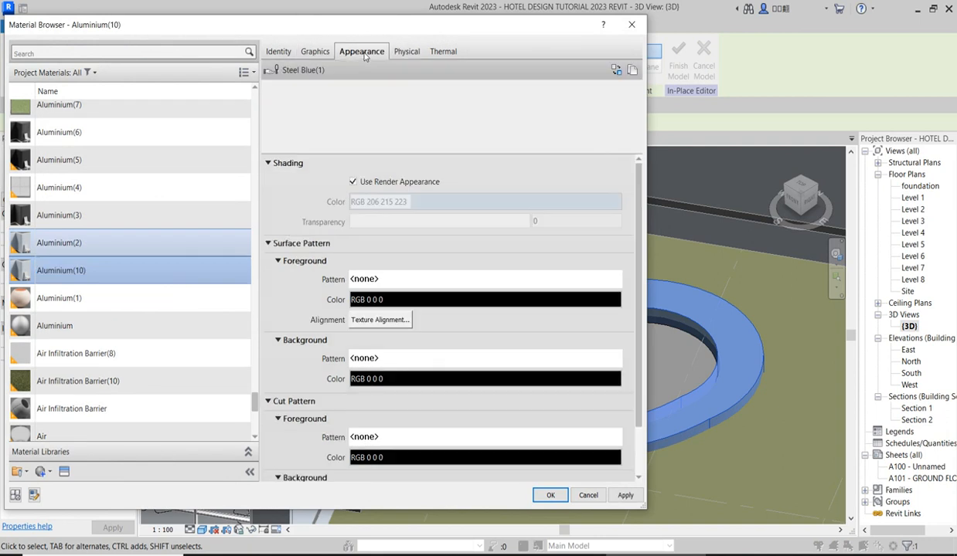
{"action": "left_click", "coordinate": [317, 51]}
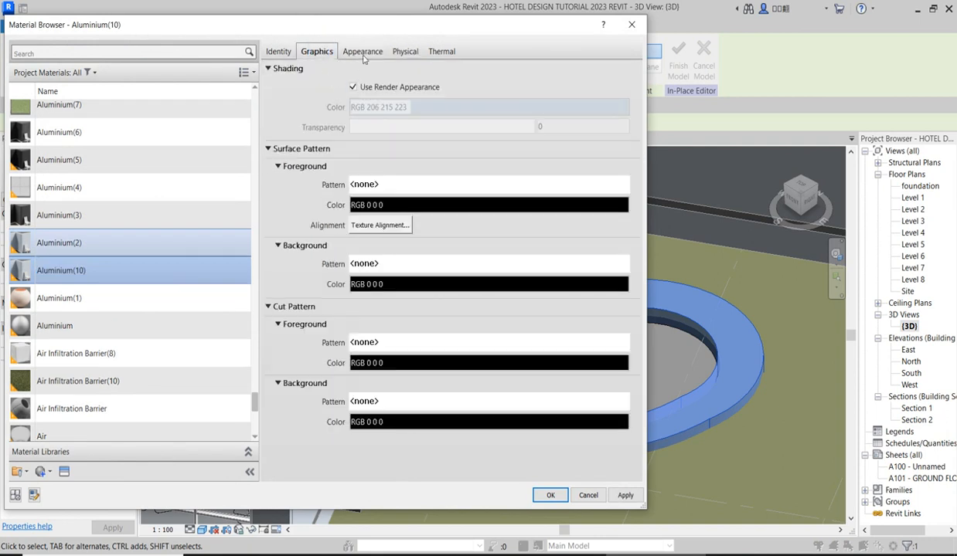
{"action": "left_click", "coordinate": [362, 56]}
{"action": "left_click", "coordinate": [616, 71]}
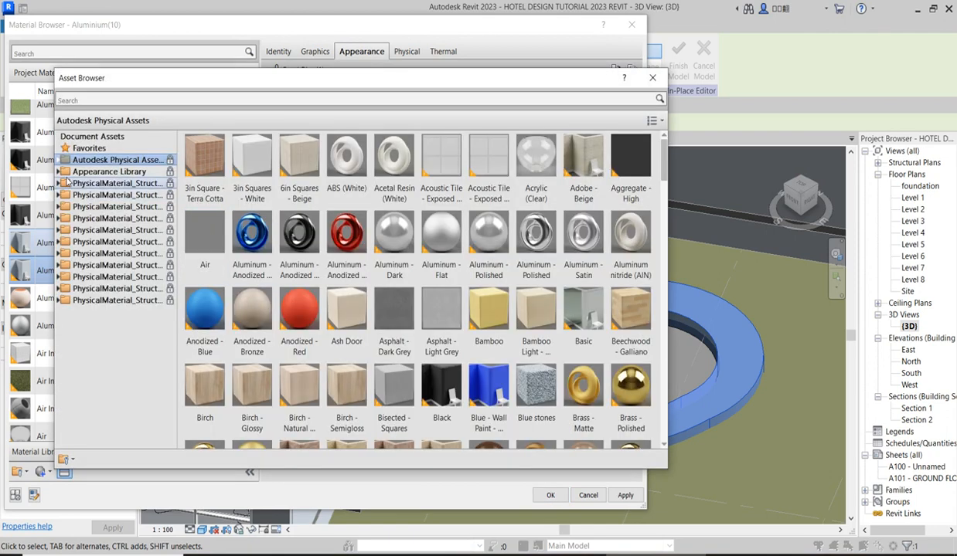
{"action": "left_click", "coordinate": [58, 172]}
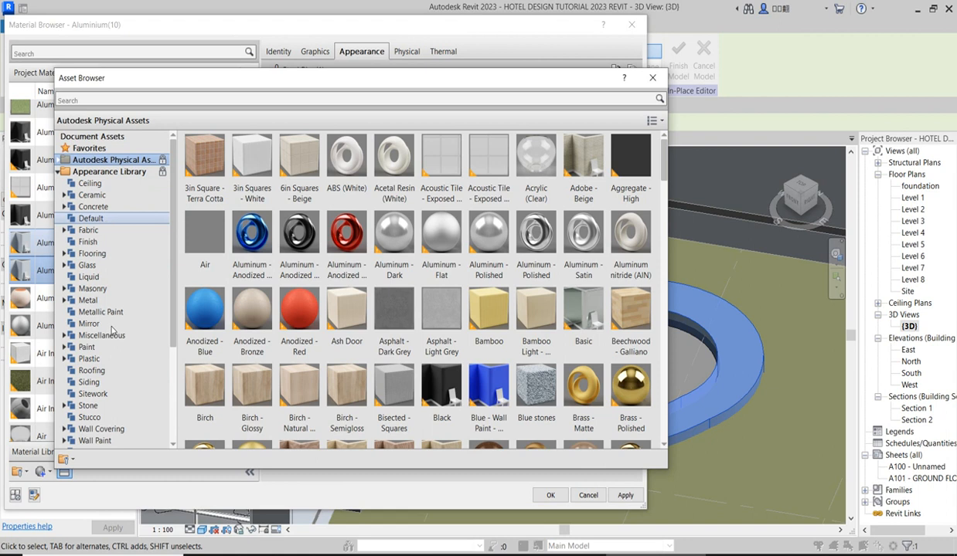
{"action": "left_click", "coordinate": [99, 336]}
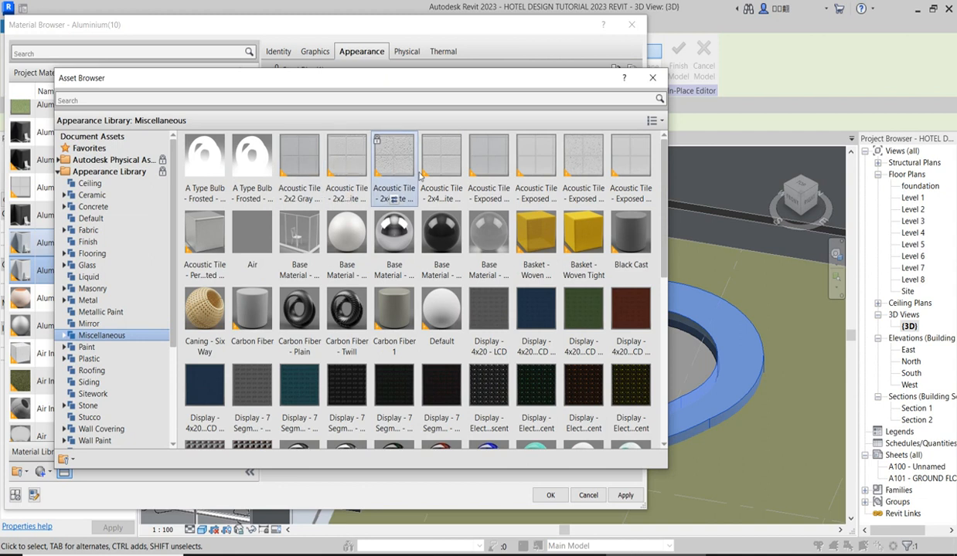
{"action": "double_click", "coordinate": [393, 158]}
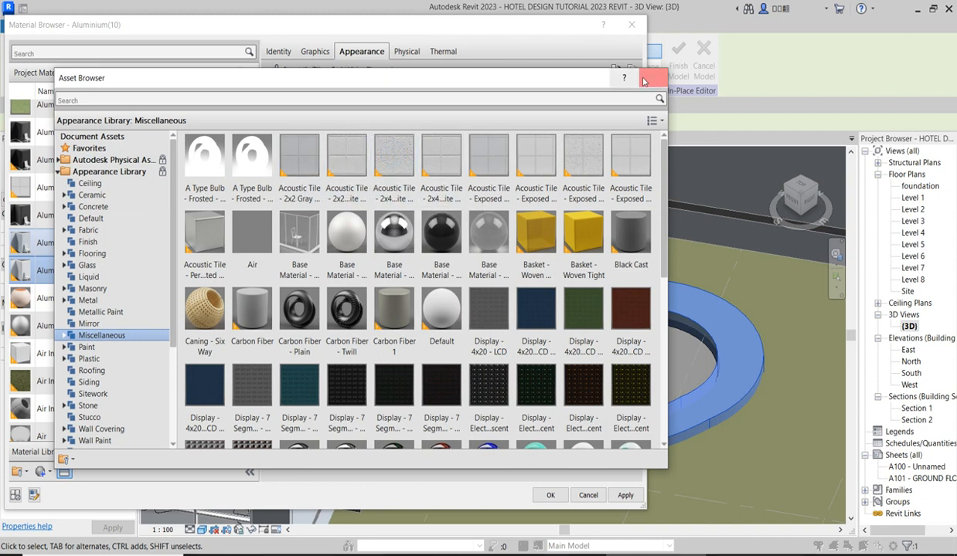
{"action": "left_click", "coordinate": [652, 77]}
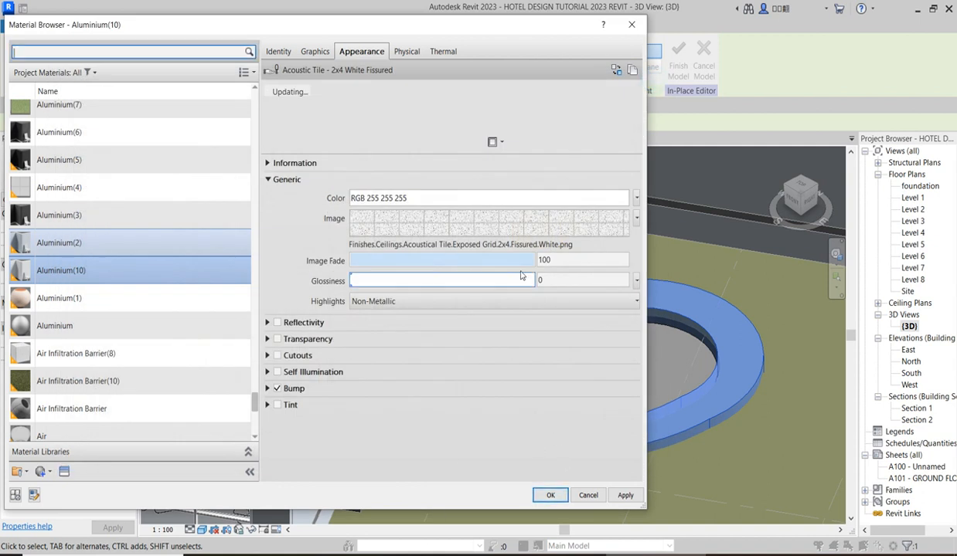
Change the sample size of the tile image texture and assign the edited material to the pool surround.
{"action": "left_click", "coordinate": [534, 229]}
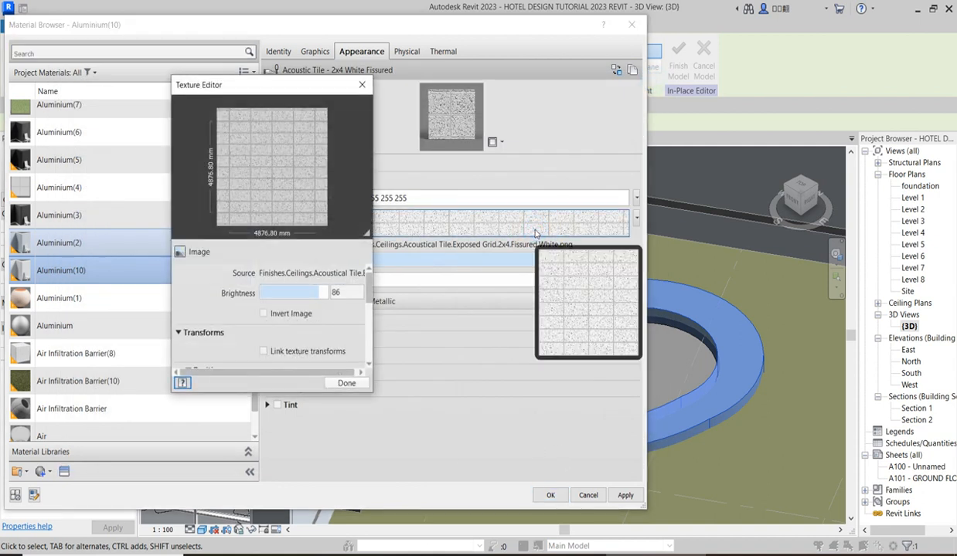
{"action": "left_click_drag", "start_coordinate": [369, 282], "coordinate": [369, 340]}
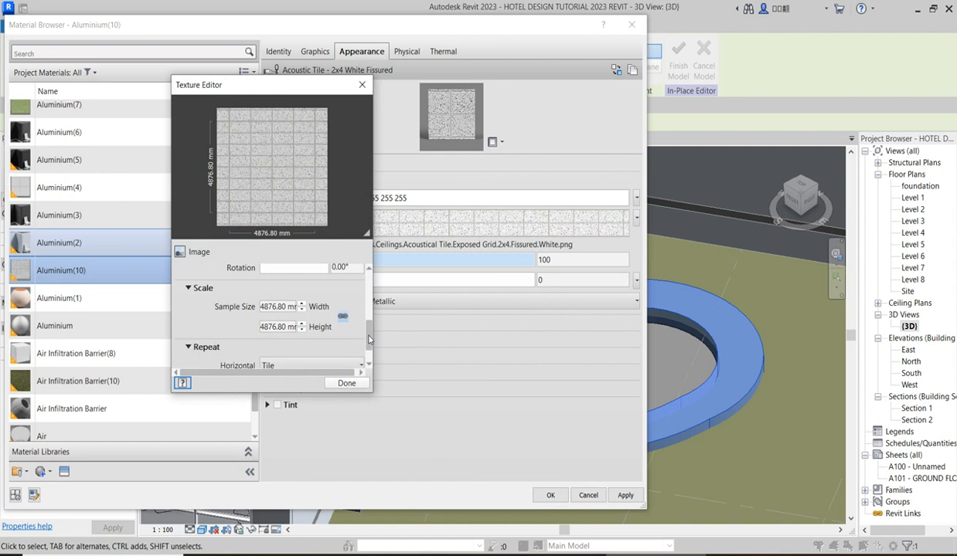
{"action": "double_click", "coordinate": [285, 308]}
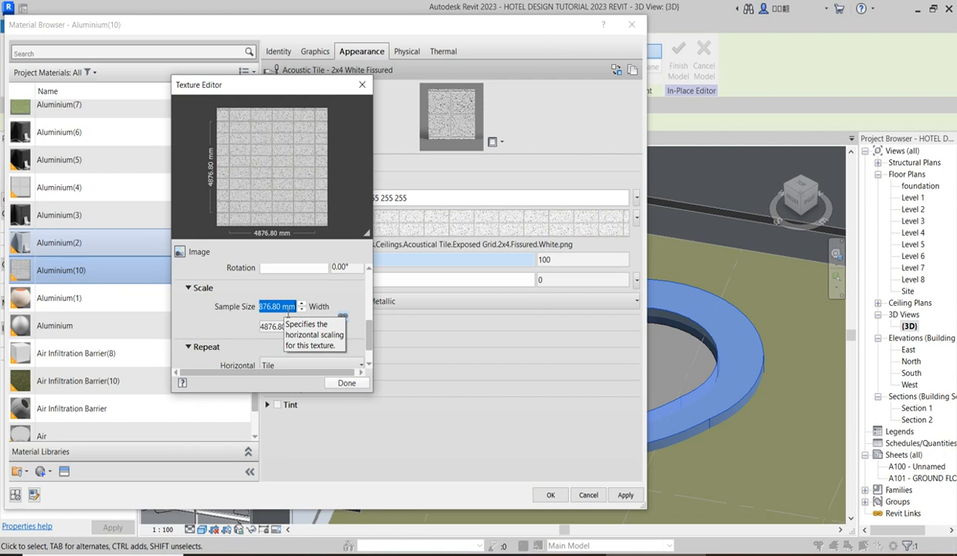
{"action": "type", "text": "10000"}
{"action": "key", "text": "Tab"}
{"action": "left_click", "coordinate": [347, 386]}
{"action": "left_click", "coordinate": [554, 499]}
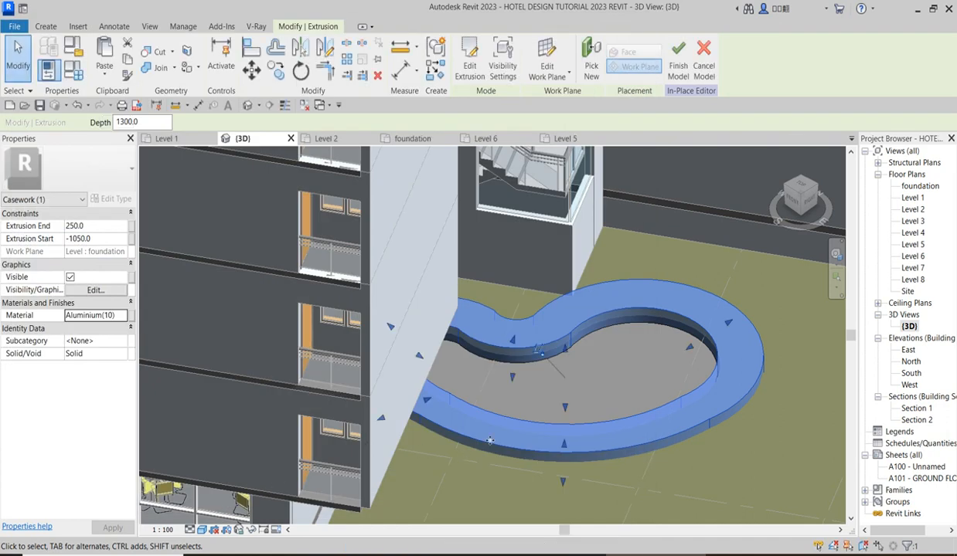
Switch the 3D view to the Realistic visual style to inspect the surround's texture, and select the inner pool extrusion.
{"action": "left_click", "coordinate": [649, 265]}
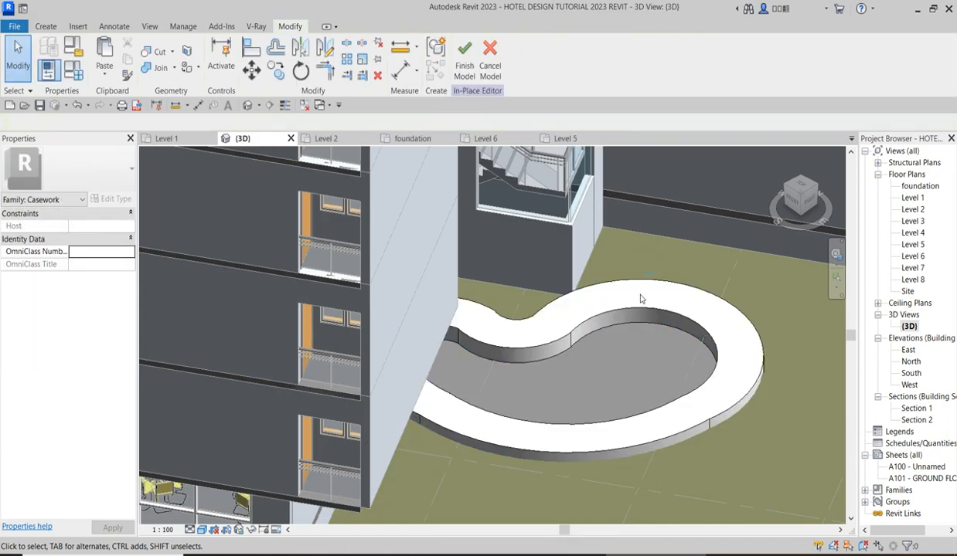
{"action": "scroll", "coordinate": [640, 299], "scroll_direction": "up", "scroll_amount": 3}
{"action": "left_click", "coordinate": [203, 531]}
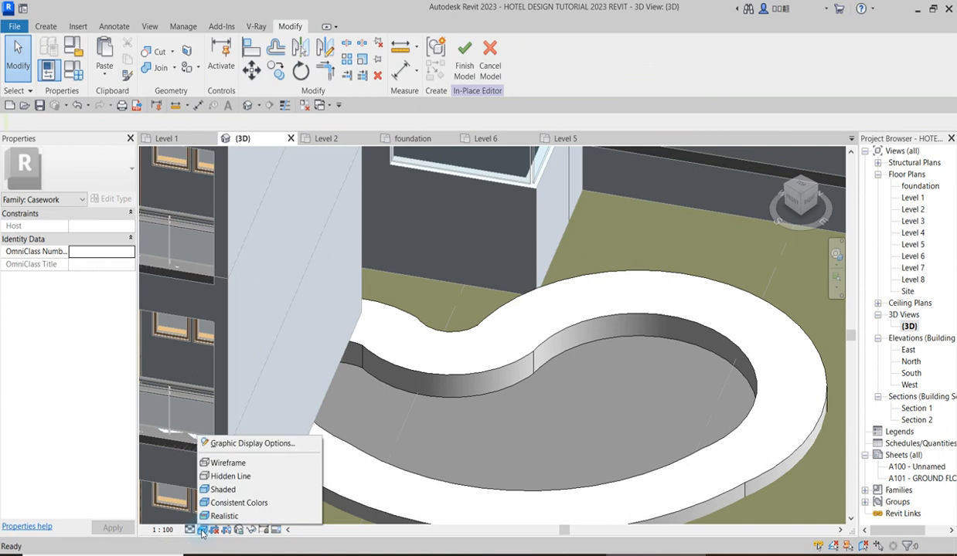
{"action": "left_click", "coordinate": [224, 514]}
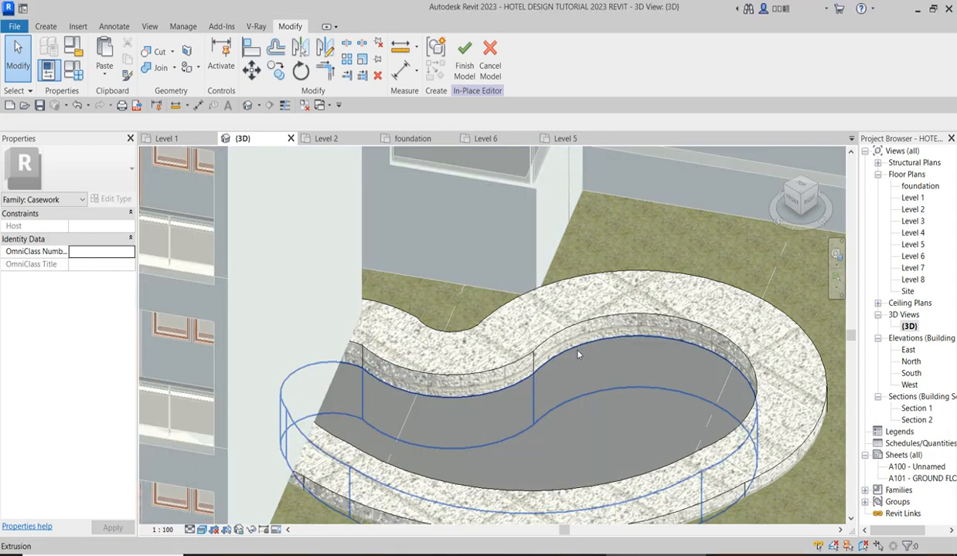
{"action": "scroll", "coordinate": [498, 361], "scroll_direction": "up", "scroll_amount": 3}
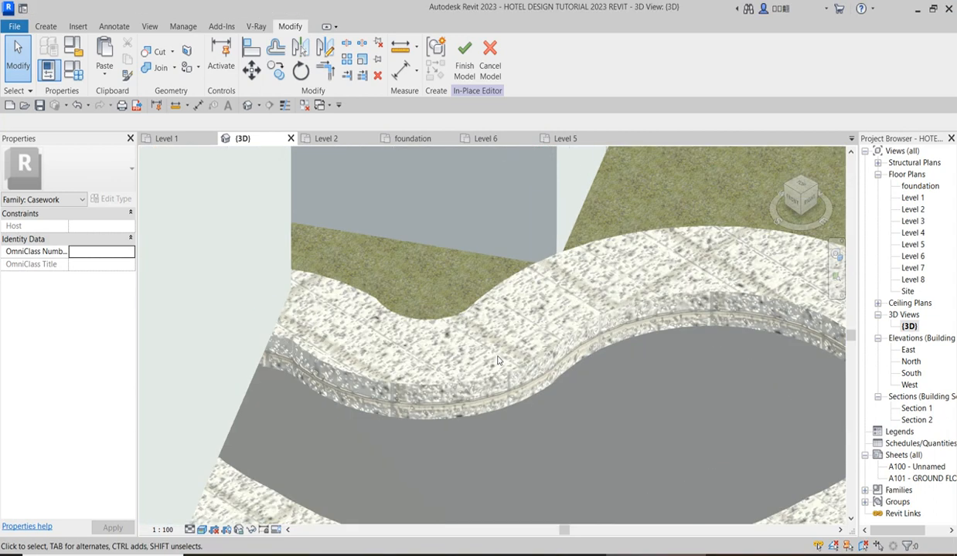
{"action": "scroll", "coordinate": [499, 361], "scroll_direction": "down", "scroll_amount": 4}
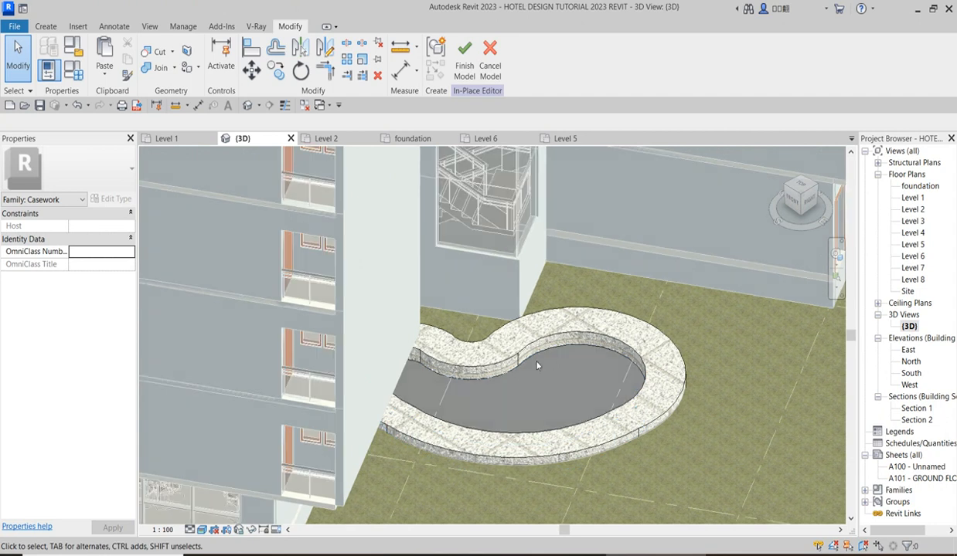
{"action": "left_click", "coordinate": [537, 362]}
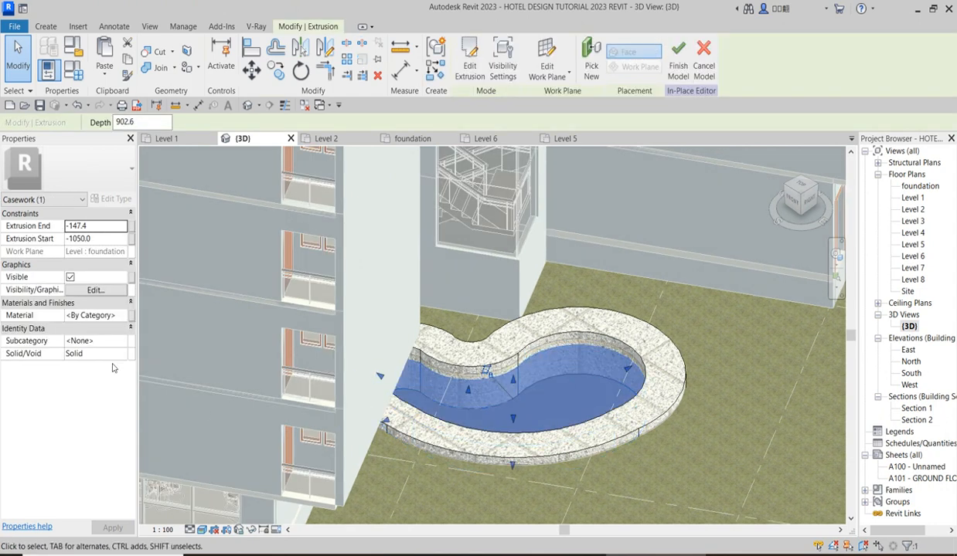
Duplicate the Aluminium(10) material for the inner pool extrusion's finish.
{"action": "left_click", "coordinate": [120, 317]}
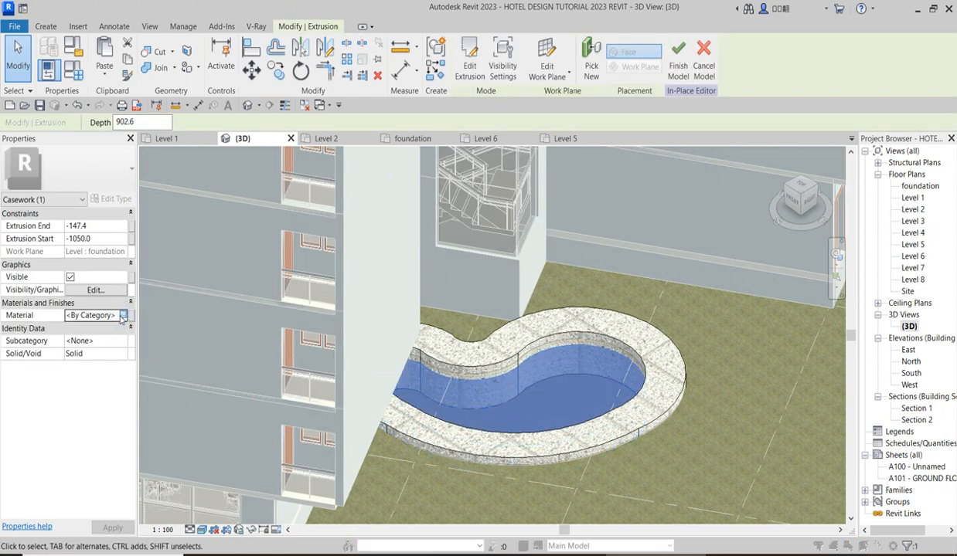
{"action": "left_click", "coordinate": [122, 316]}
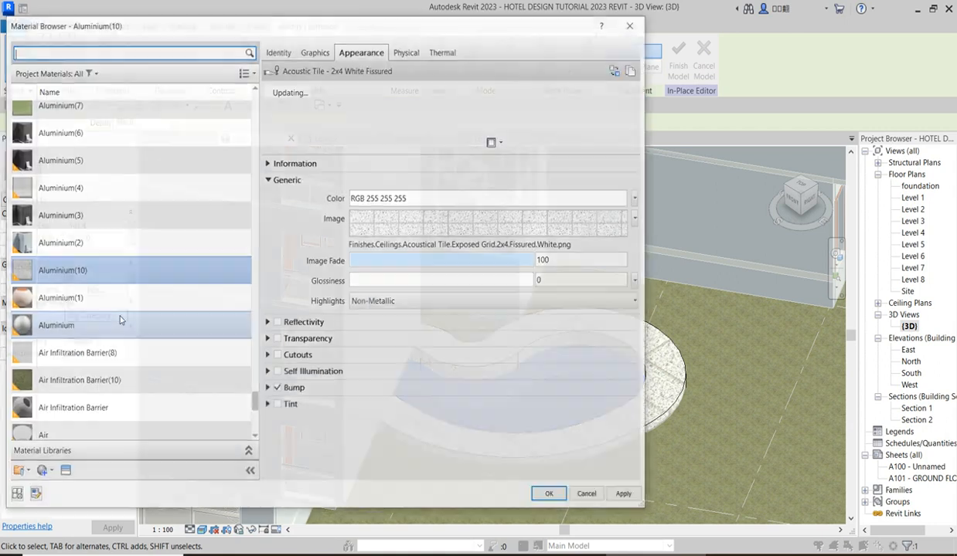
{"action": "right_click", "coordinate": [110, 266]}
{"action": "left_click", "coordinate": [147, 293]}
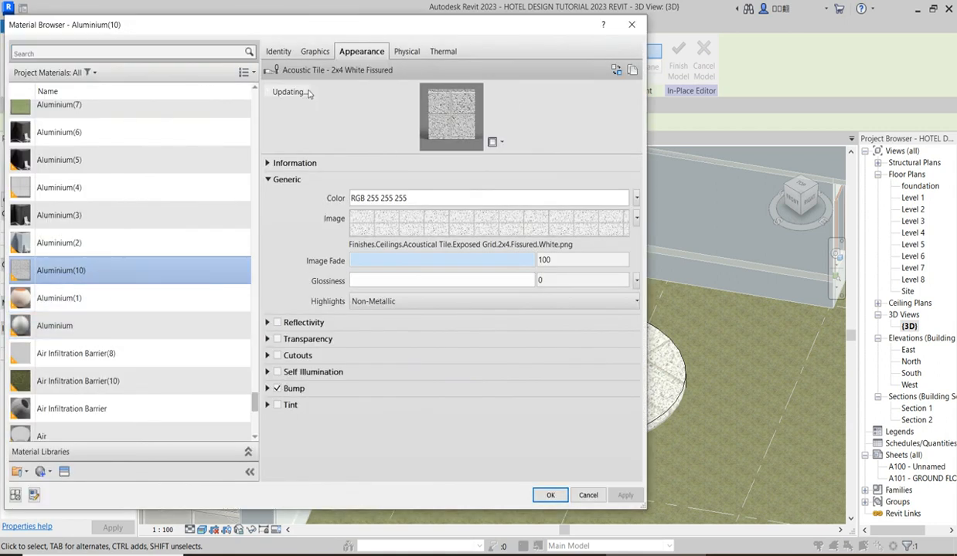
Browse replacement physical assets for the duplicated material, checking the Appearance Library's Liquid category for water.
{"action": "left_click", "coordinate": [402, 51]}
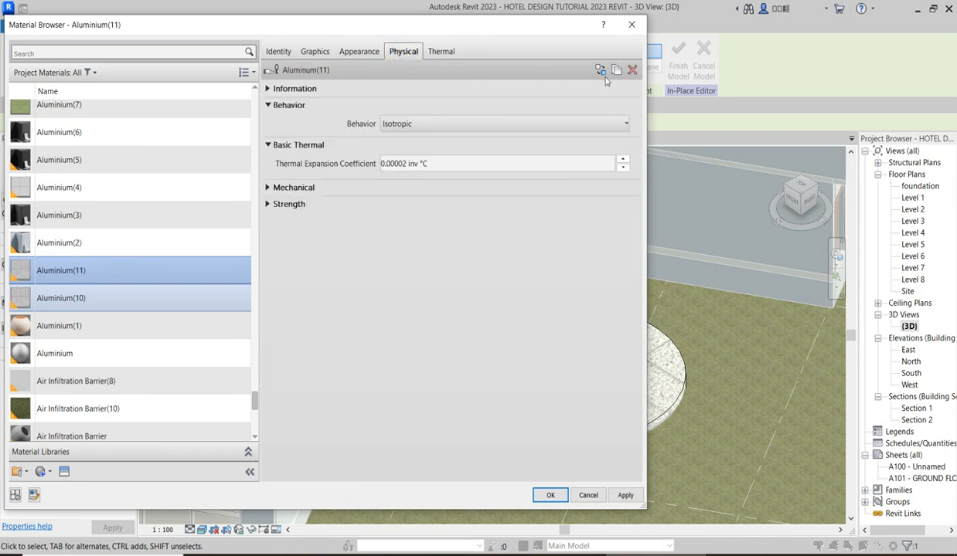
{"action": "left_click", "coordinate": [599, 70]}
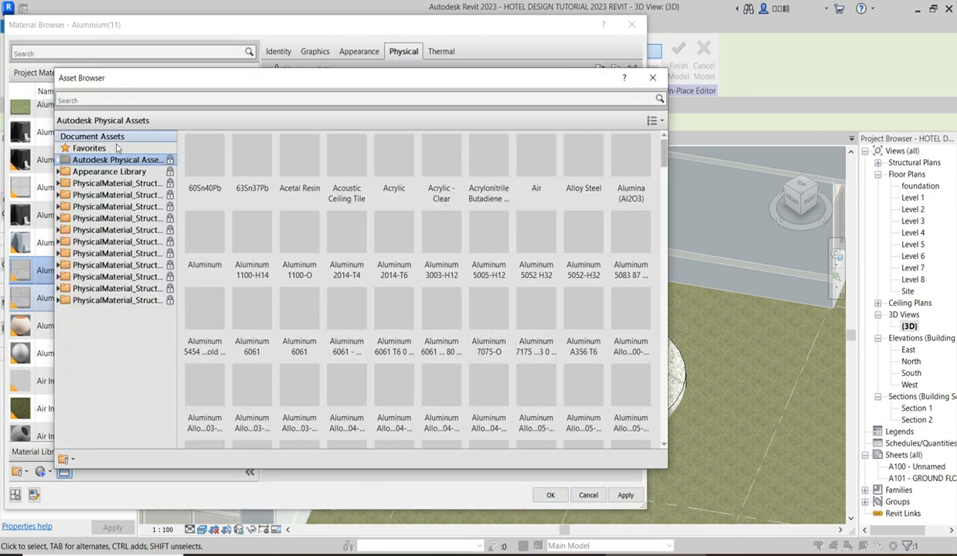
{"action": "left_click", "coordinate": [59, 171]}
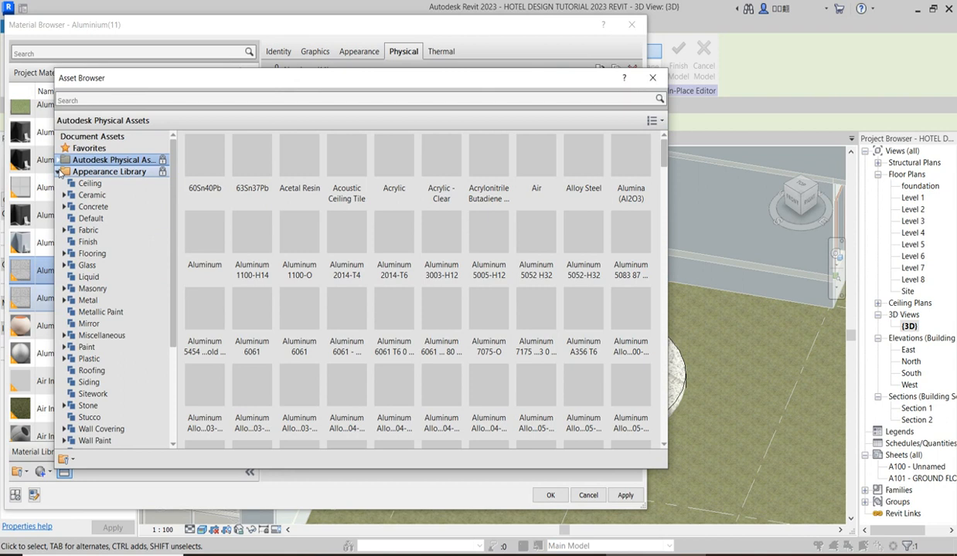
{"action": "scroll", "coordinate": [119, 194], "scroll_direction": "down", "scroll_amount": 3}
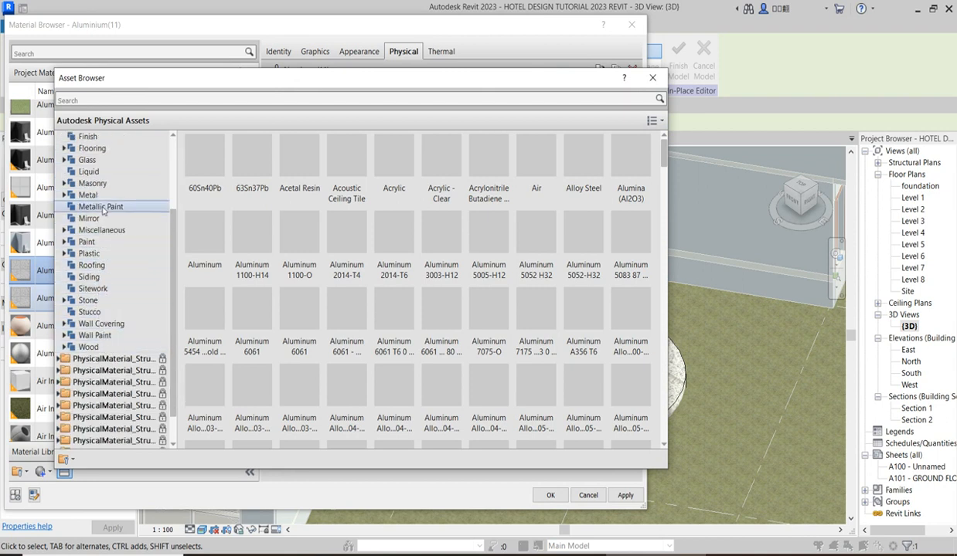
{"action": "left_click", "coordinate": [94, 172]}
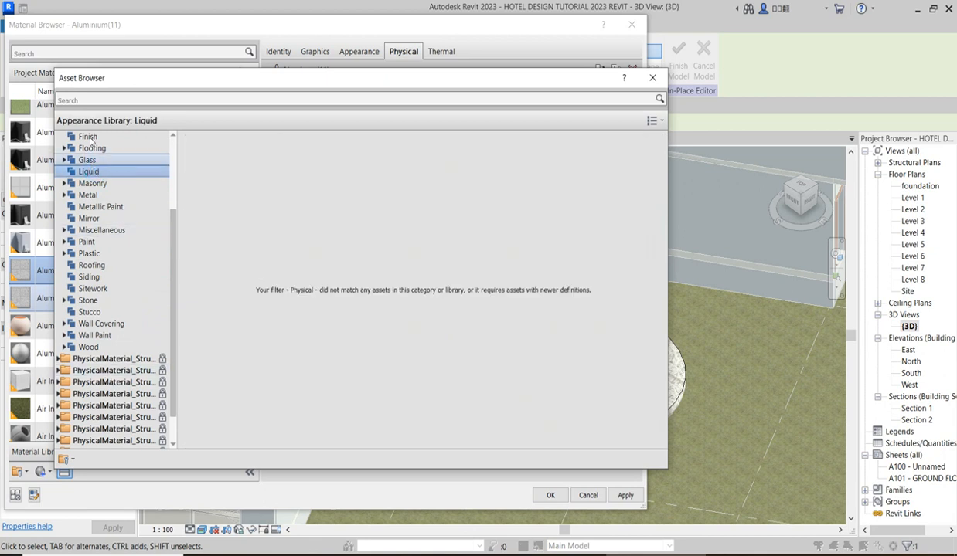
{"action": "left_click_drag", "start_coordinate": [175, 226], "coordinate": [177, 147]}
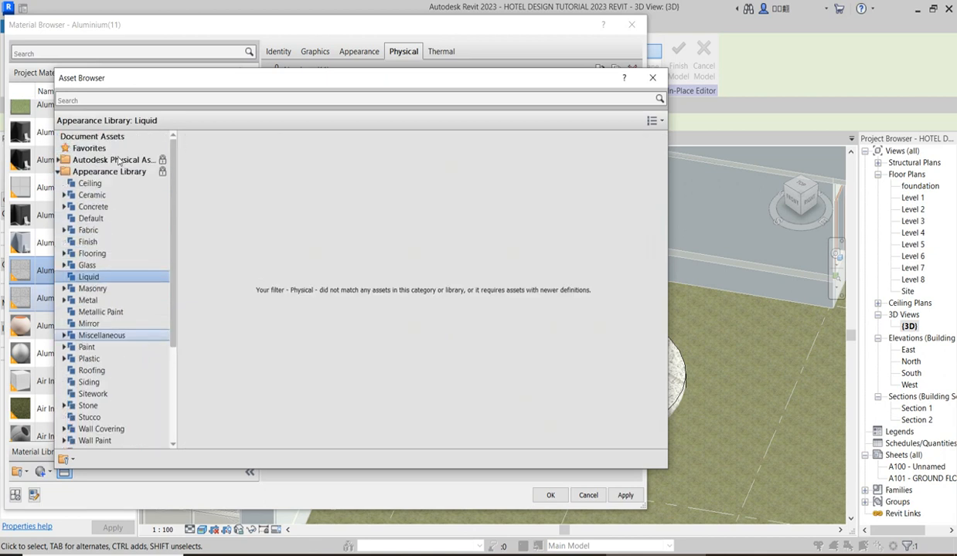
{"action": "left_click", "coordinate": [67, 172]}
{"action": "left_click", "coordinate": [58, 172]}
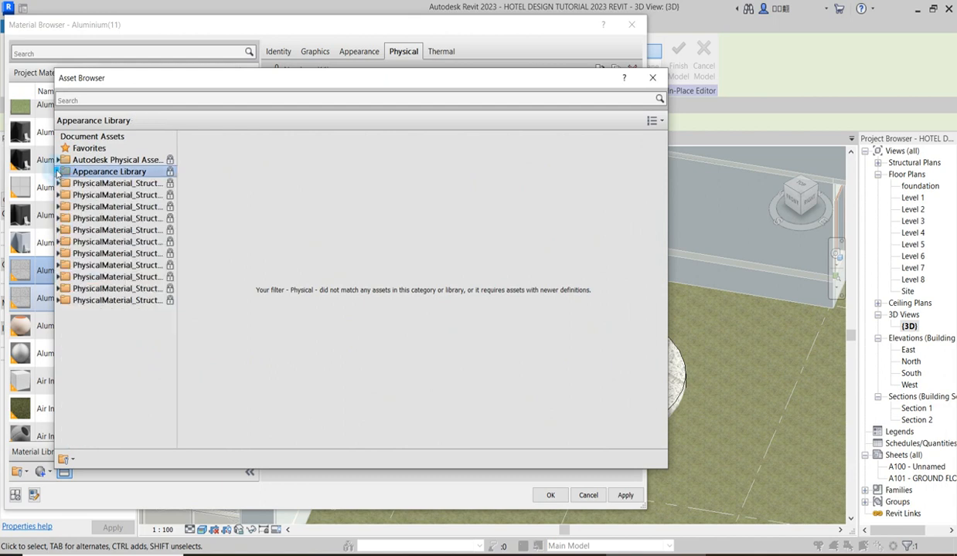
Examine the Liquid category of Autodesk Physical Assets for a water asset.
{"action": "left_click", "coordinate": [94, 160]}
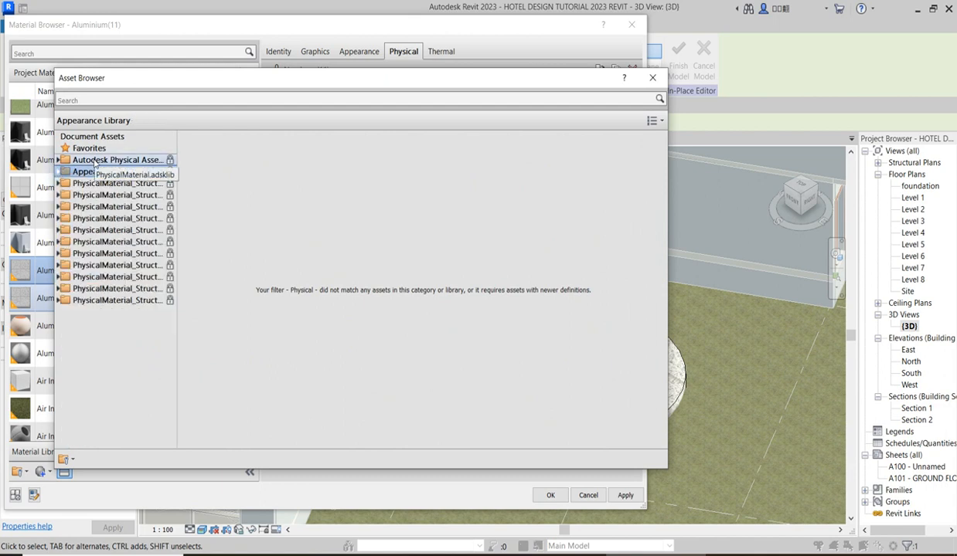
{"action": "left_click", "coordinate": [64, 160]}
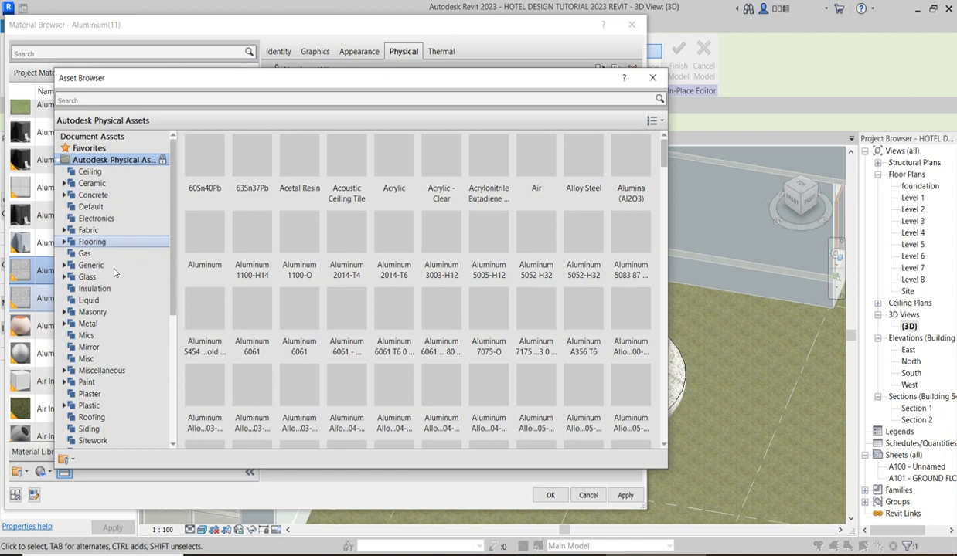
{"action": "scroll", "coordinate": [91, 244], "scroll_direction": "down", "scroll_amount": 3}
{"action": "left_click", "coordinate": [89, 230]}
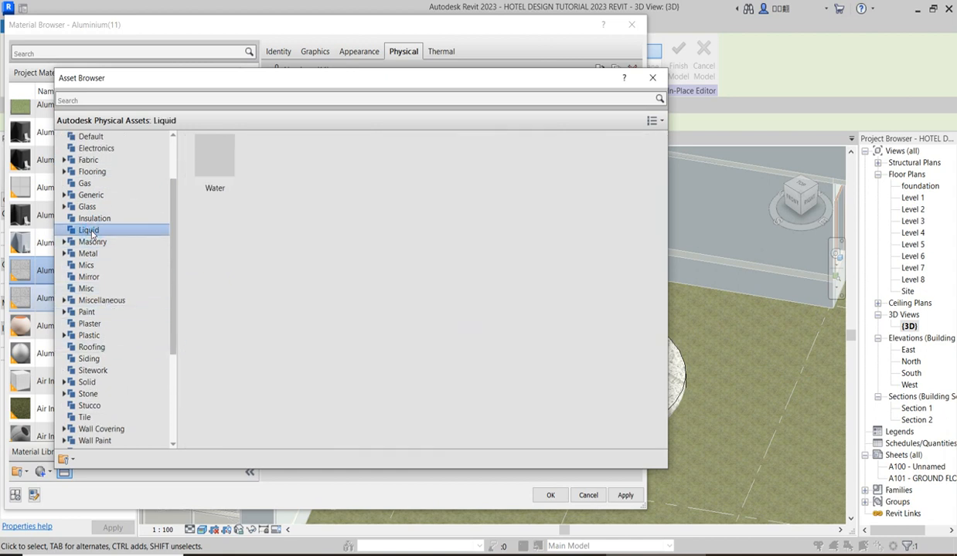
{"action": "mouse_move", "coordinate": [217, 167]}
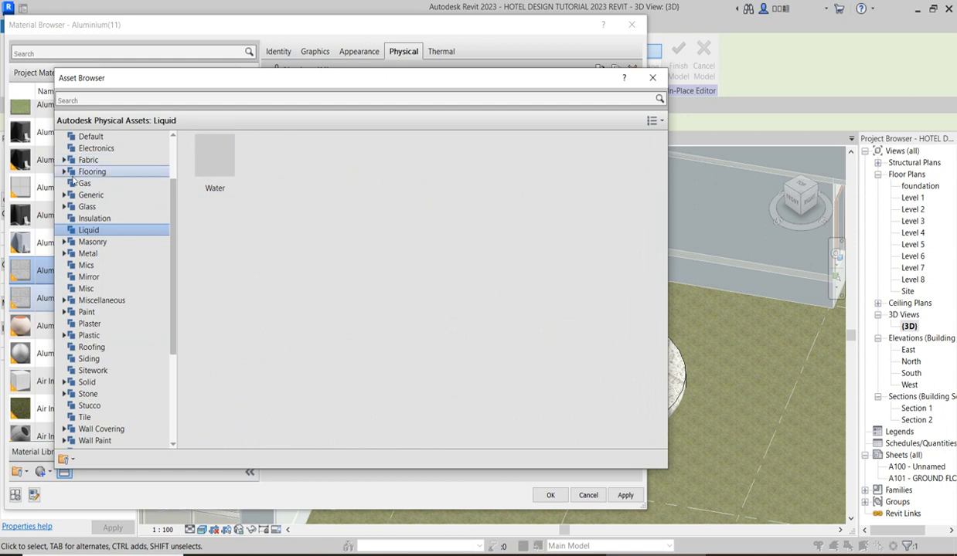
{"action": "scroll", "coordinate": [93, 309], "scroll_direction": "down", "scroll_amount": 1}
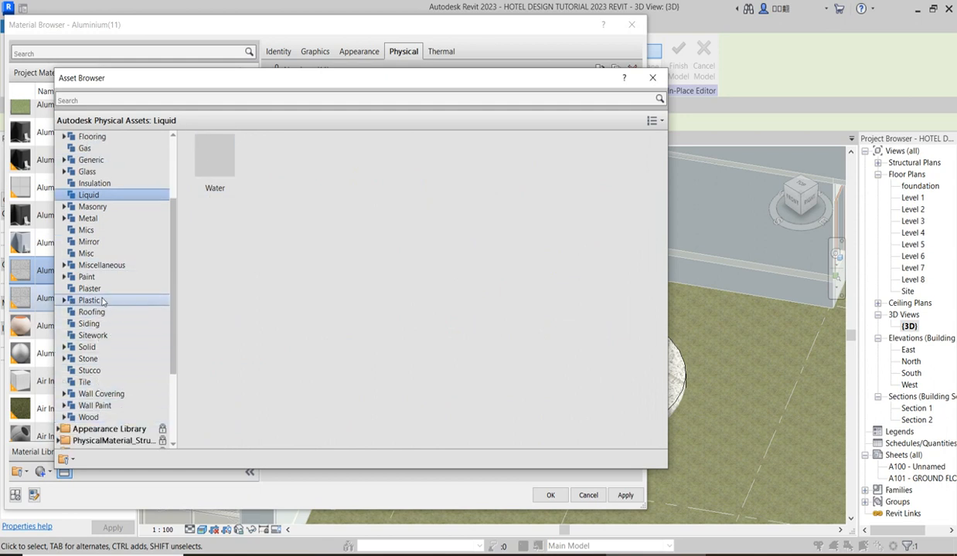
{"action": "scroll", "coordinate": [137, 217], "scroll_direction": "up", "scroll_amount": 3}
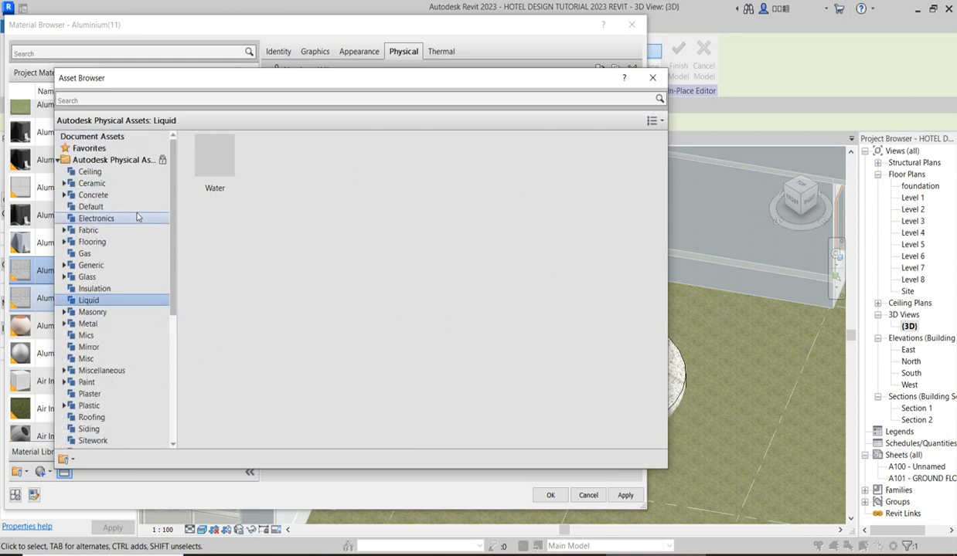
{"action": "double_click", "coordinate": [137, 159]}
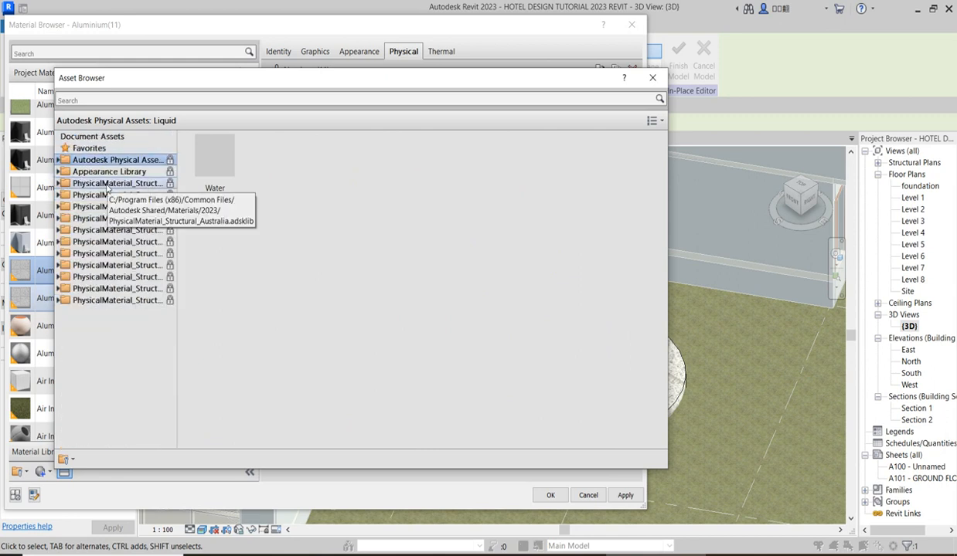
Check the Appearance Library's Ceramic, Default and Liquid categories for an asset suited to the pool water.
{"action": "left_click", "coordinate": [108, 173]}
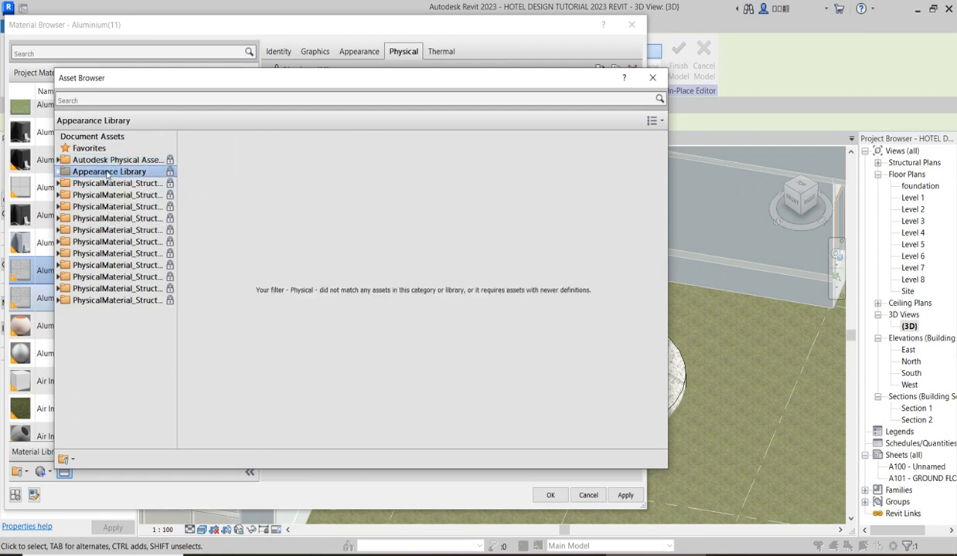
{"action": "left_click", "coordinate": [58, 171]}
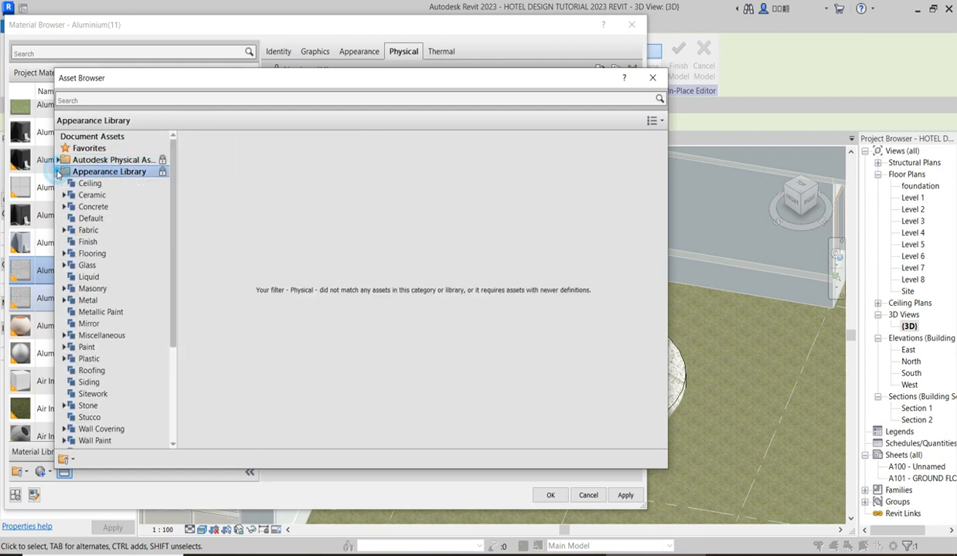
{"action": "left_click", "coordinate": [91, 196]}
{"action": "left_click", "coordinate": [91, 218]}
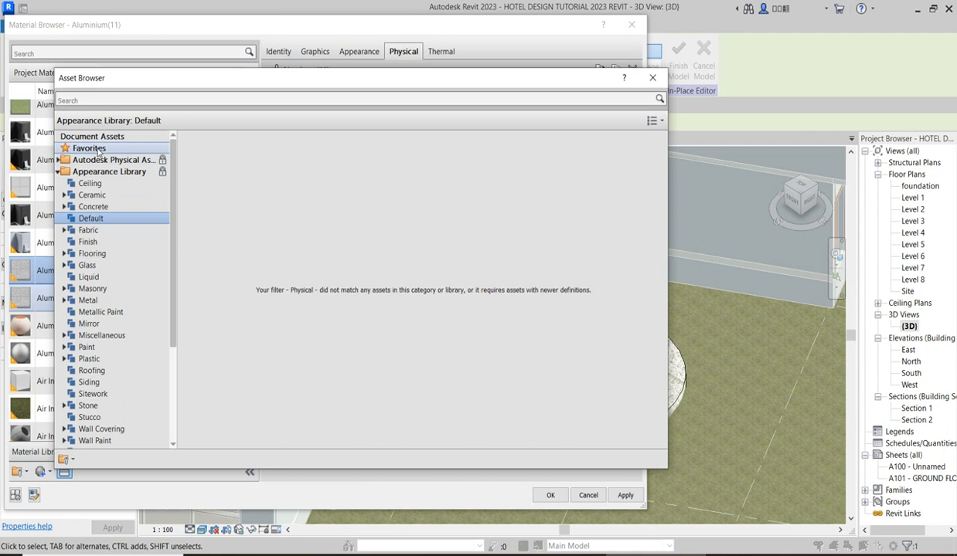
{"action": "left_click", "coordinate": [653, 120]}
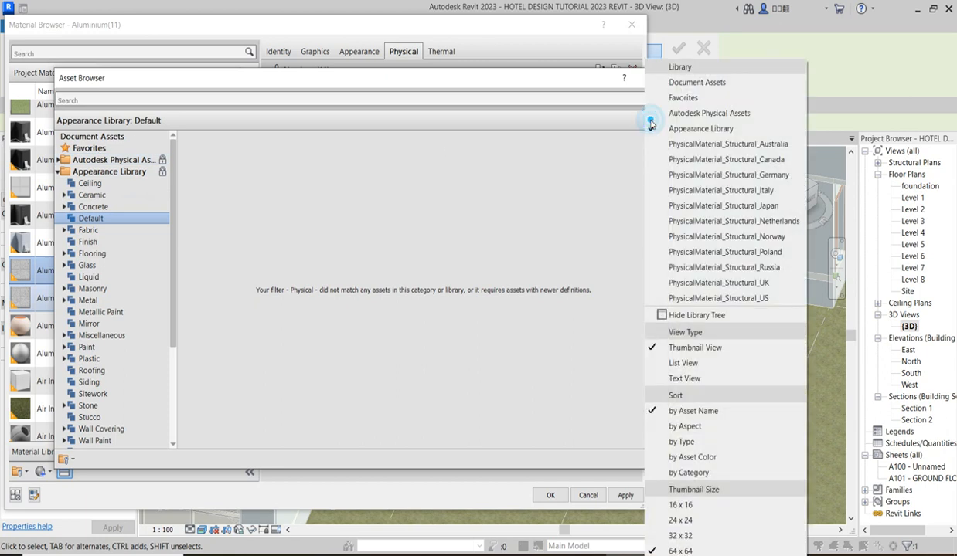
{"action": "left_click", "coordinate": [720, 117]}
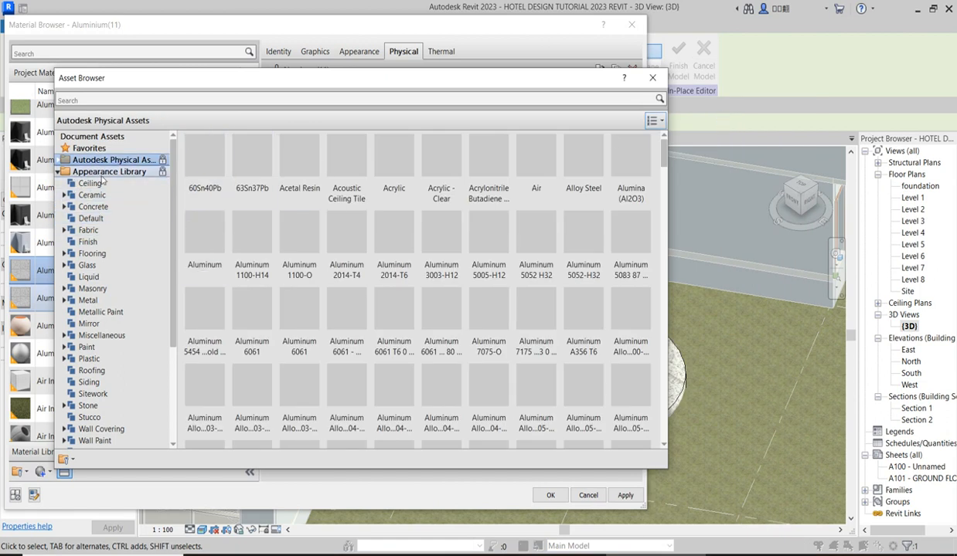
{"action": "left_click", "coordinate": [88, 277]}
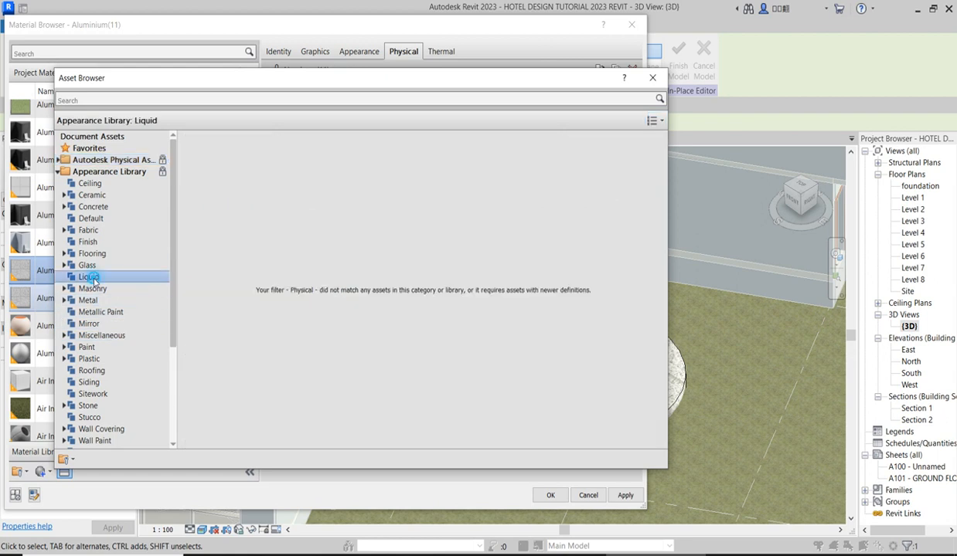
Look through the Liquid, Glass and Insulation categories of Autodesk Physical Assets, and leave the asset browser without replacing the asset.
{"action": "left_click", "coordinate": [58, 172]}
{"action": "left_click", "coordinate": [58, 160]}
{"action": "scroll", "coordinate": [118, 320], "scroll_direction": "down", "scroll_amount": 1}
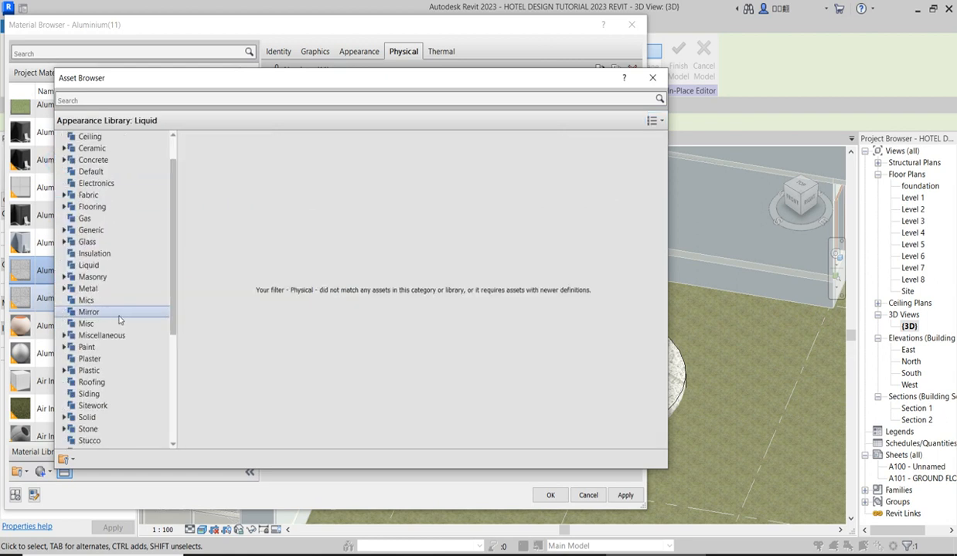
{"action": "left_click", "coordinate": [91, 265]}
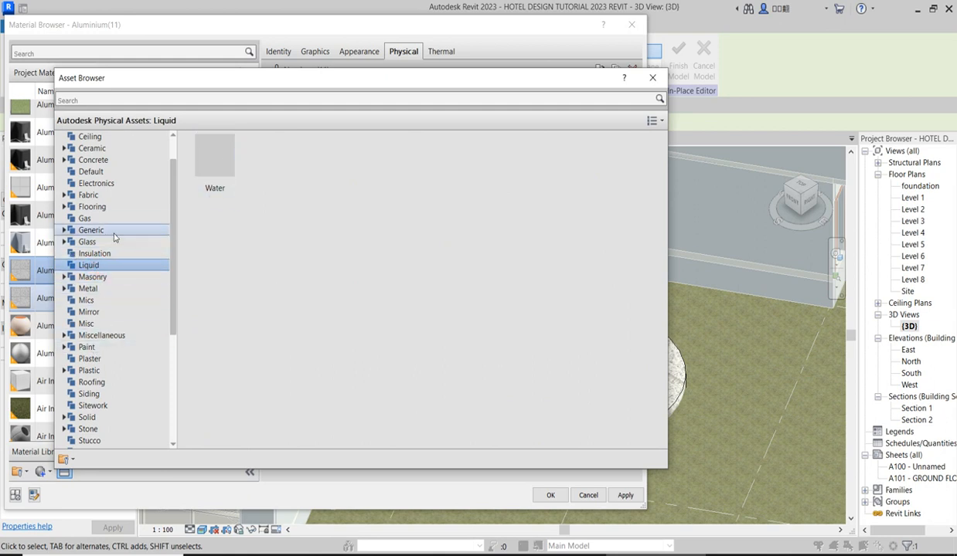
{"action": "left_click", "coordinate": [87, 242]}
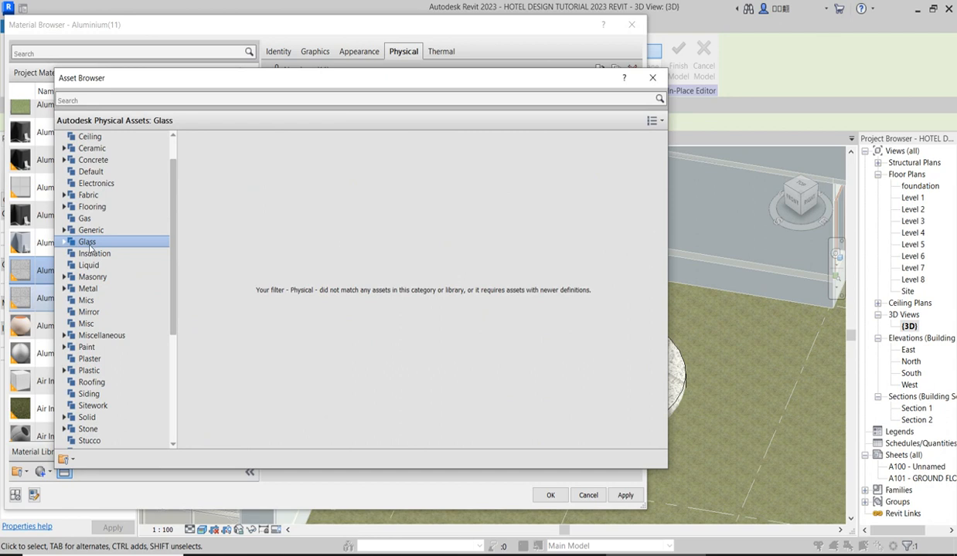
{"action": "left_click", "coordinate": [92, 255]}
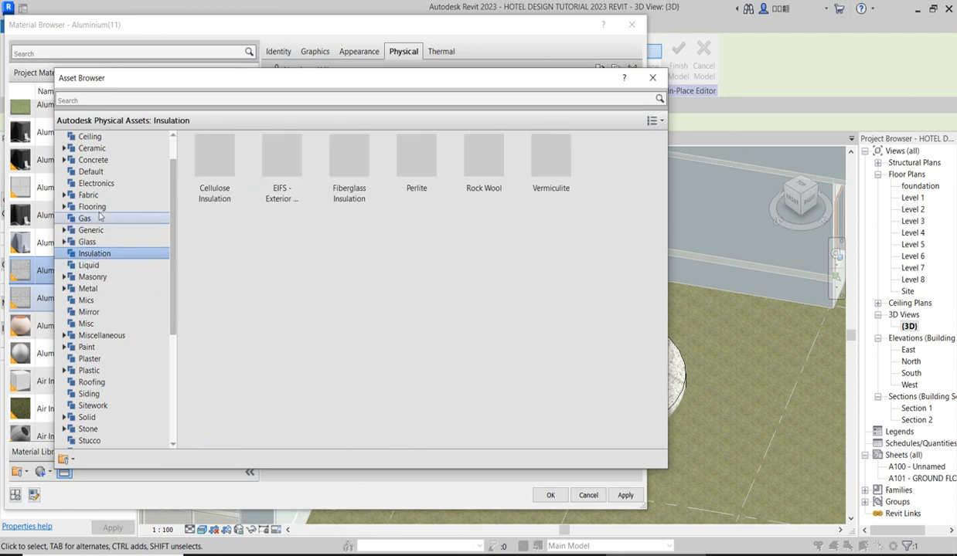
{"action": "left_click", "coordinate": [652, 79]}
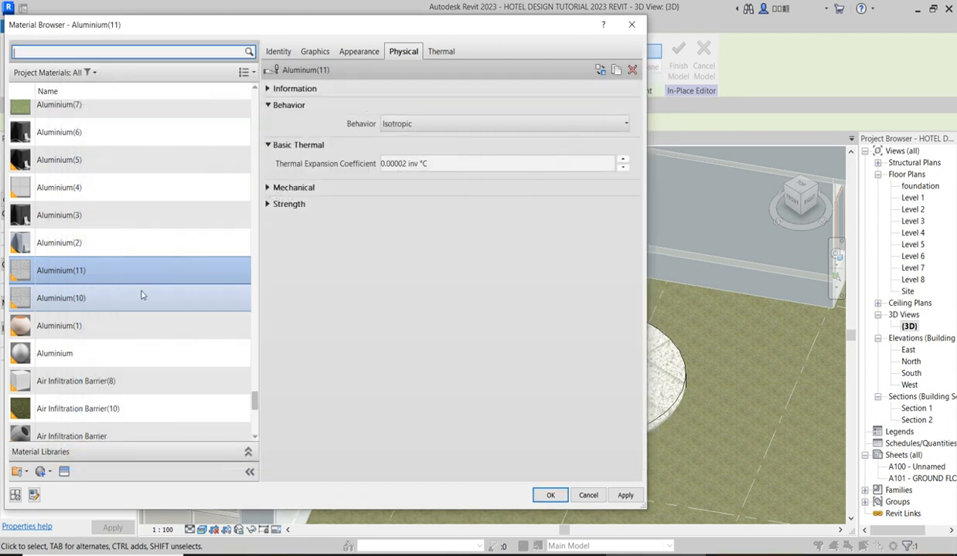
Look through the project materials for a pool finish, and dismiss the material browser without assigning one.
{"action": "scroll", "coordinate": [114, 245], "scroll_direction": "down", "scroll_amount": 3}
{"action": "scroll", "coordinate": [113, 245], "scroll_direction": "up", "scroll_amount": 4}
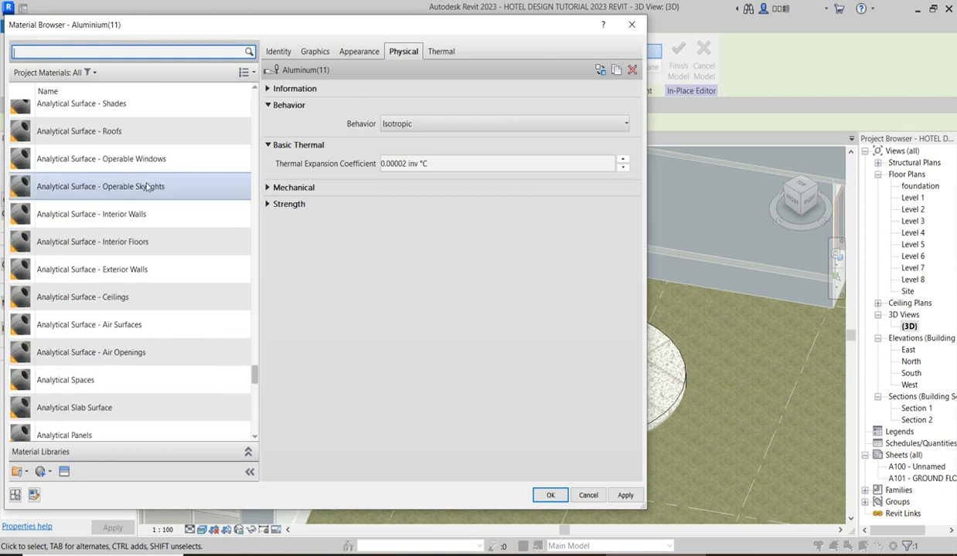
{"action": "scroll", "coordinate": [131, 263], "scroll_direction": "up", "scroll_amount": 4}
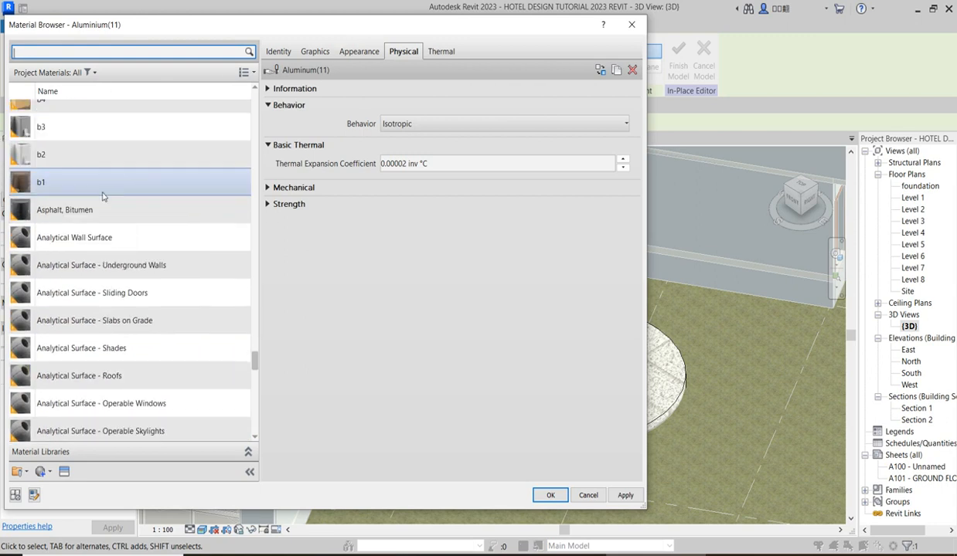
{"action": "left_click", "coordinate": [631, 25]}
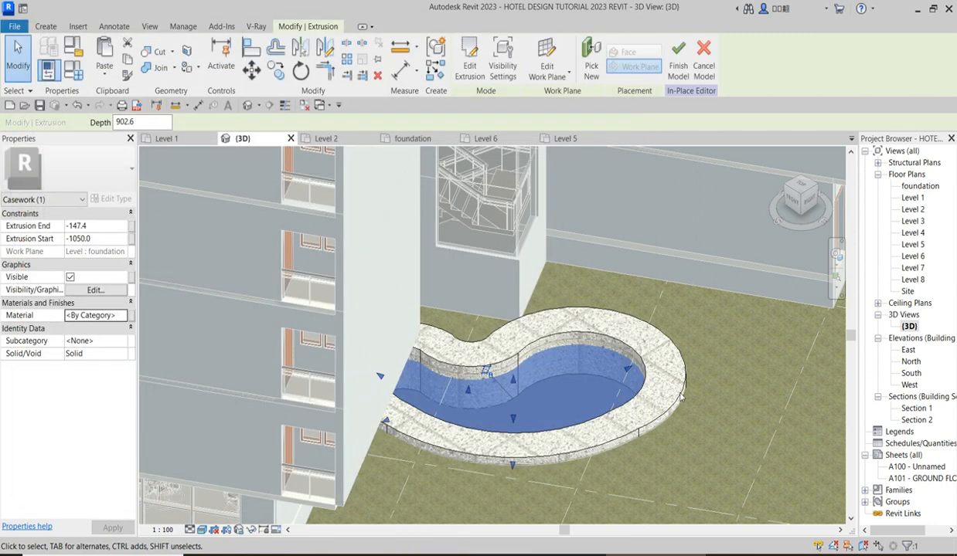
Deselect the inner pool extrusion, set the 3D view to the Shaded visual style, and finish the in-place model.
{"action": "key", "text": "Escape"}
{"action": "scroll", "coordinate": [567, 352], "scroll_direction": "down", "scroll_amount": 4}
{"action": "scroll", "coordinate": [587, 373], "scroll_direction": "down", "scroll_amount": 5}
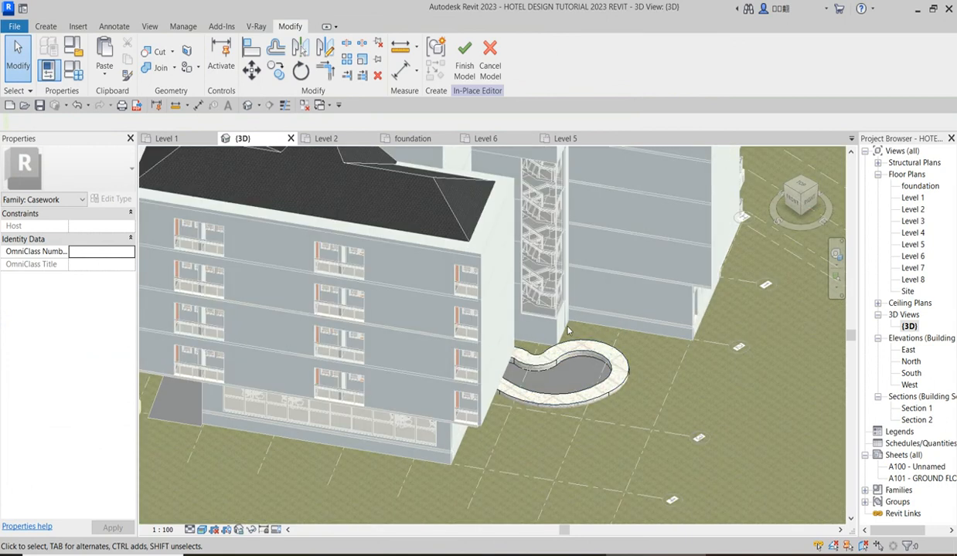
{"action": "left_click", "coordinate": [199, 531]}
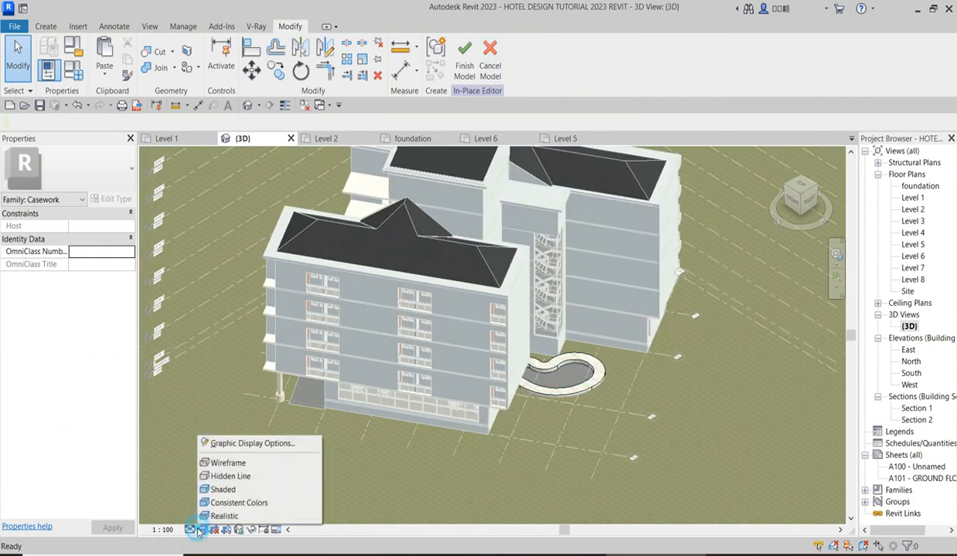
{"action": "left_click", "coordinate": [216, 487]}
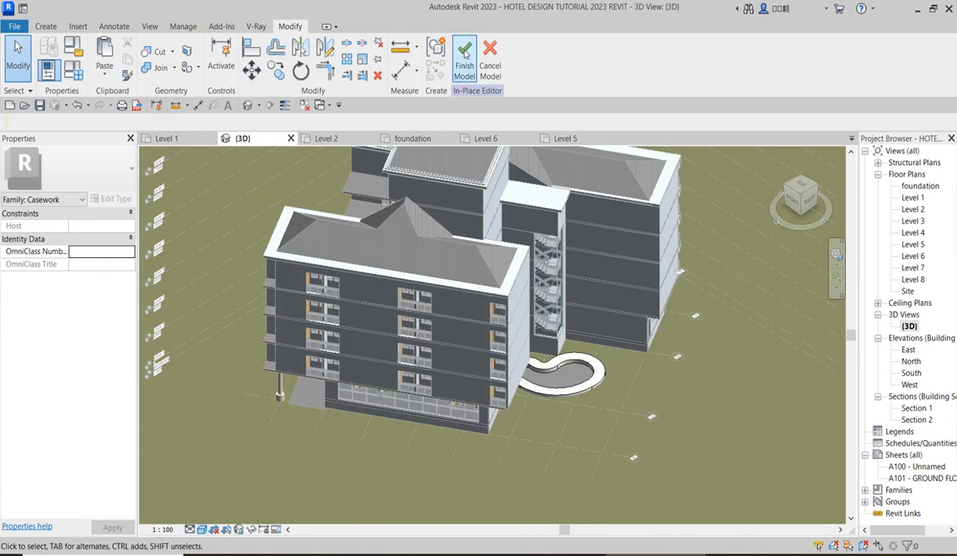
{"action": "left_click", "coordinate": [464, 58]}
{"action": "scroll", "coordinate": [585, 370], "scroll_direction": "up", "scroll_amount": 8}
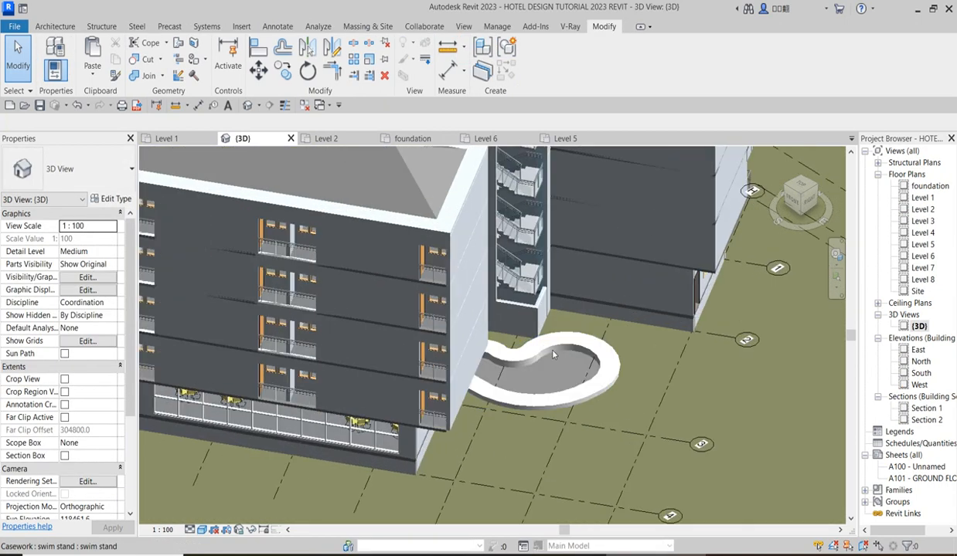
Select the swim stand pool and open its in-place model for editing.
{"action": "scroll", "coordinate": [524, 340], "scroll_direction": "down", "scroll_amount": 5}
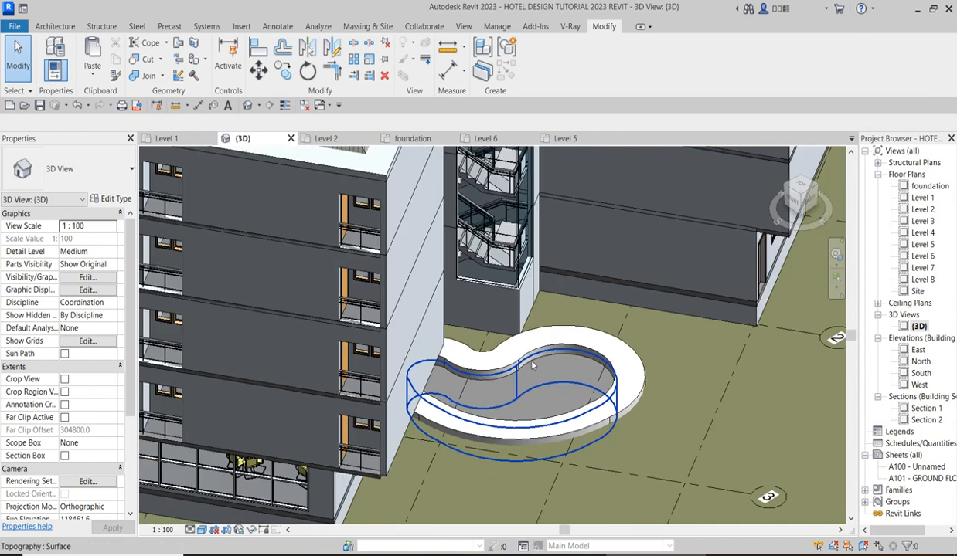
{"action": "left_click", "coordinate": [532, 364]}
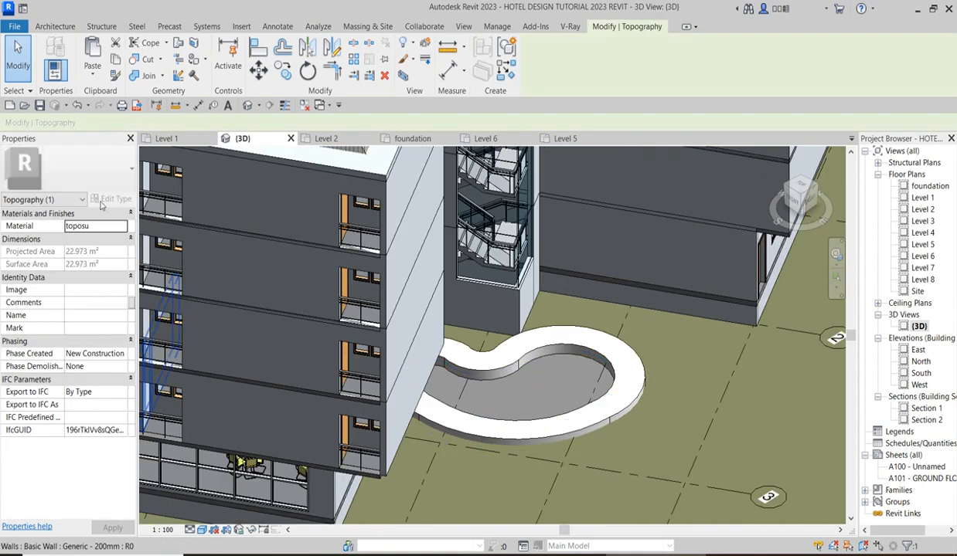
{"action": "left_click", "coordinate": [553, 370]}
{"action": "scroll", "coordinate": [553, 370], "scroll_direction": "up", "scroll_amount": 3}
{"action": "left_click", "coordinate": [539, 61]}
{"action": "scroll", "coordinate": [487, 379], "scroll_direction": "down", "scroll_amount": 4}
{"action": "scroll", "coordinate": [642, 409], "scroll_direction": "down", "scroll_amount": 3}
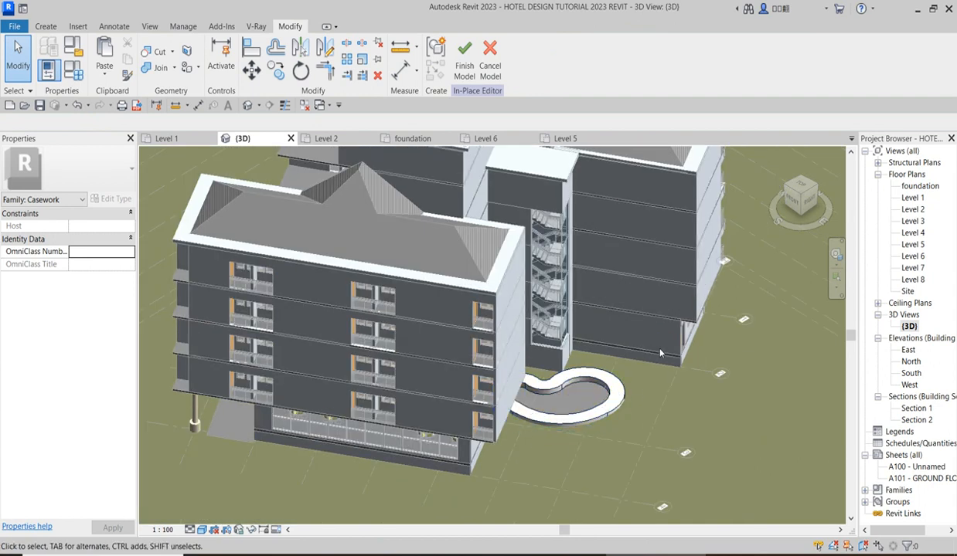
Open the foundation floor plan and finish the in-place model.
{"action": "double_click", "coordinate": [919, 186]}
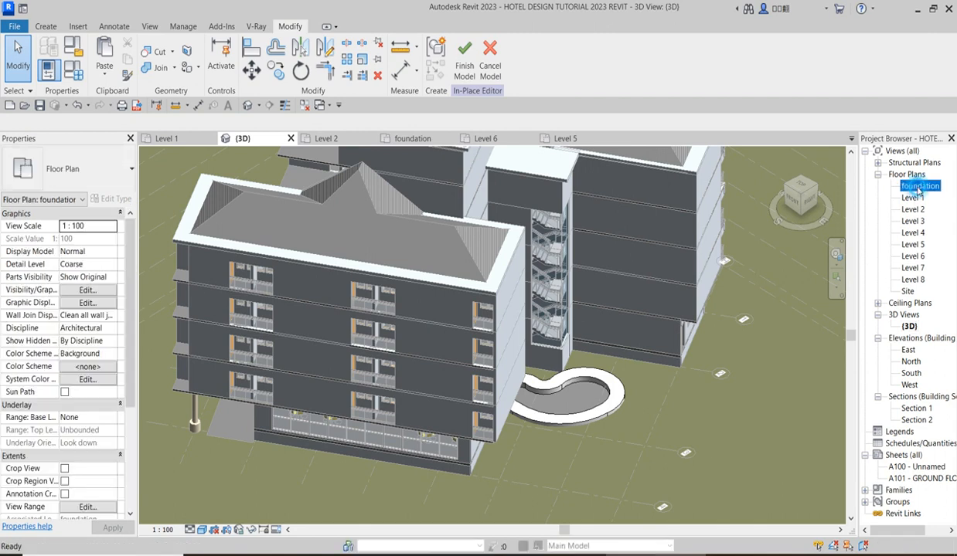
{"action": "scroll", "coordinate": [494, 363], "scroll_direction": "down", "scroll_amount": 5}
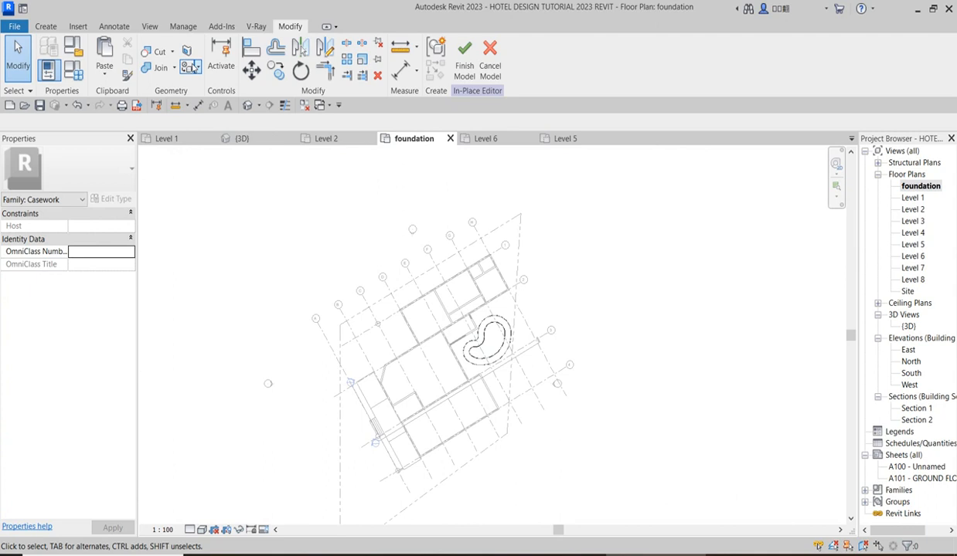
{"action": "left_click", "coordinate": [464, 60]}
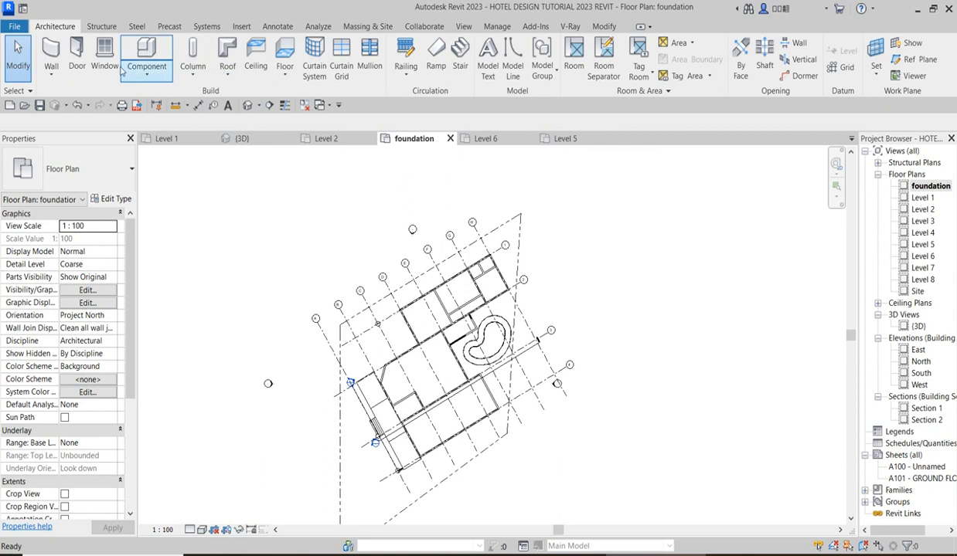
Start a Generic 150mm floor on the foundation level and pick boundary lines from the site boundary and the walls beside the pool.
{"action": "left_click", "coordinate": [285, 77]}
{"action": "left_click", "coordinate": [299, 96]}
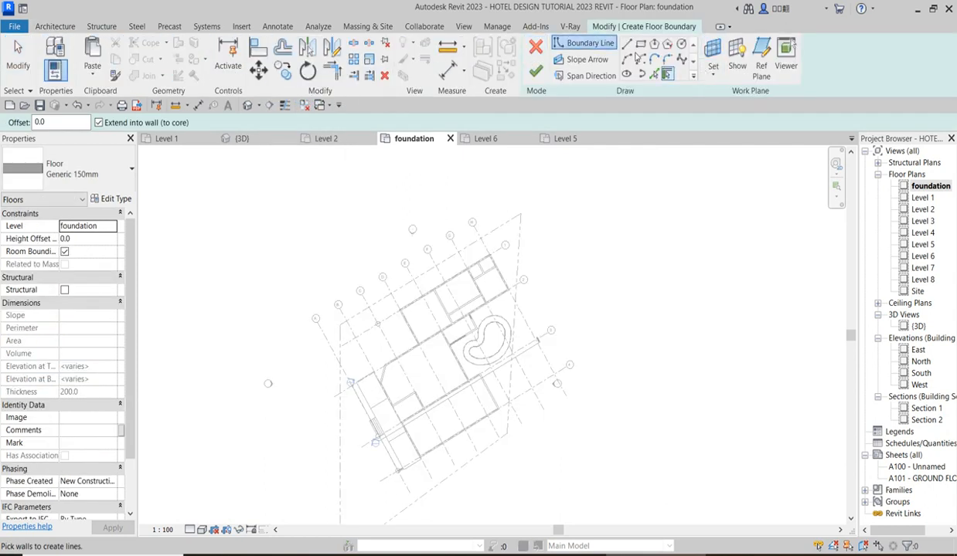
{"action": "left_click", "coordinate": [655, 74]}
{"action": "scroll", "coordinate": [506, 298], "scroll_direction": "up", "scroll_amount": 5}
{"action": "scroll", "coordinate": [506, 290], "scroll_direction": "up", "scroll_amount": 3}
{"action": "left_click", "coordinate": [504, 285]}
{"action": "left_click", "coordinate": [562, 287]}
{"action": "scroll", "coordinate": [562, 287], "scroll_direction": "down", "scroll_amount": 5}
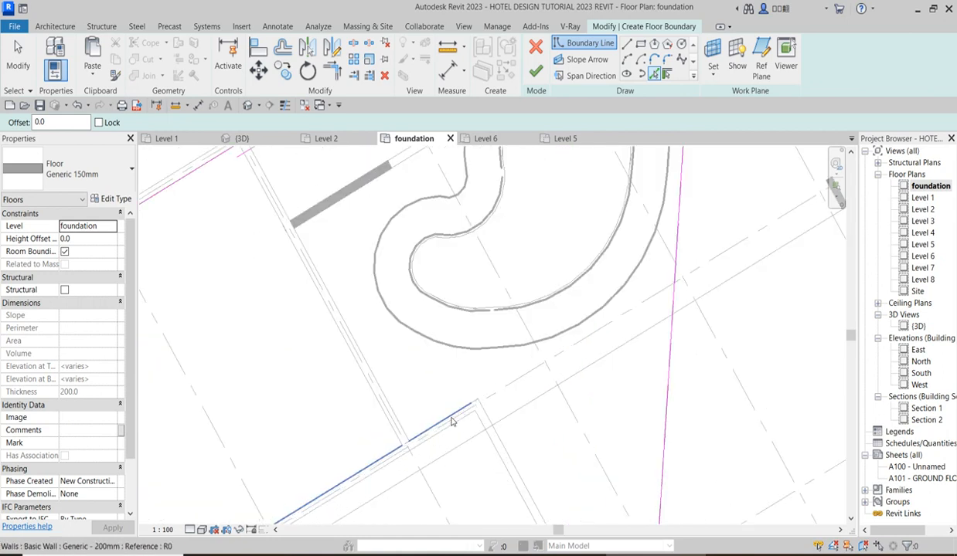
{"action": "scroll", "coordinate": [452, 418], "scroll_direction": "down", "scroll_amount": 2}
{"action": "left_click", "coordinate": [413, 391]}
Pick the remaining floor boundary lines along the stair core walls, the projecting block's walls and grid line 4.
{"action": "scroll", "coordinate": [411, 304], "scroll_direction": "up", "scroll_amount": 2}
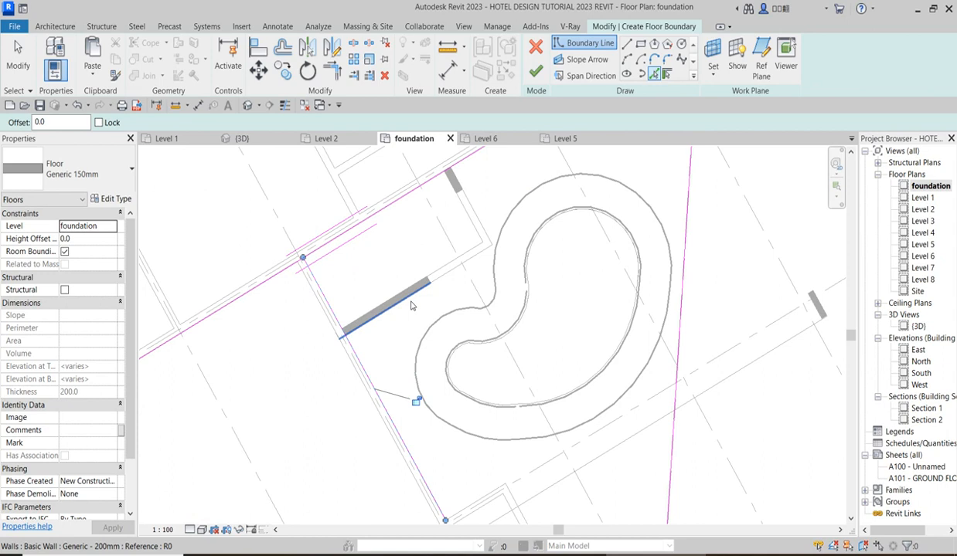
{"action": "scroll", "coordinate": [463, 324], "scroll_direction": "down", "scroll_amount": 3}
{"action": "scroll", "coordinate": [467, 353], "scroll_direction": "up", "scroll_amount": 2}
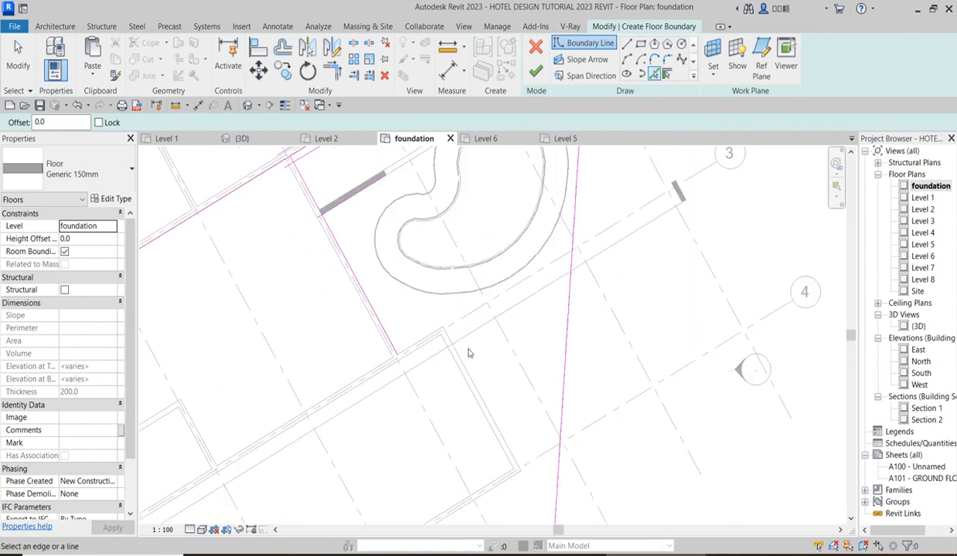
{"action": "left_click", "coordinate": [429, 339]}
{"action": "scroll", "coordinate": [494, 386], "scroll_direction": "down", "scroll_amount": 2}
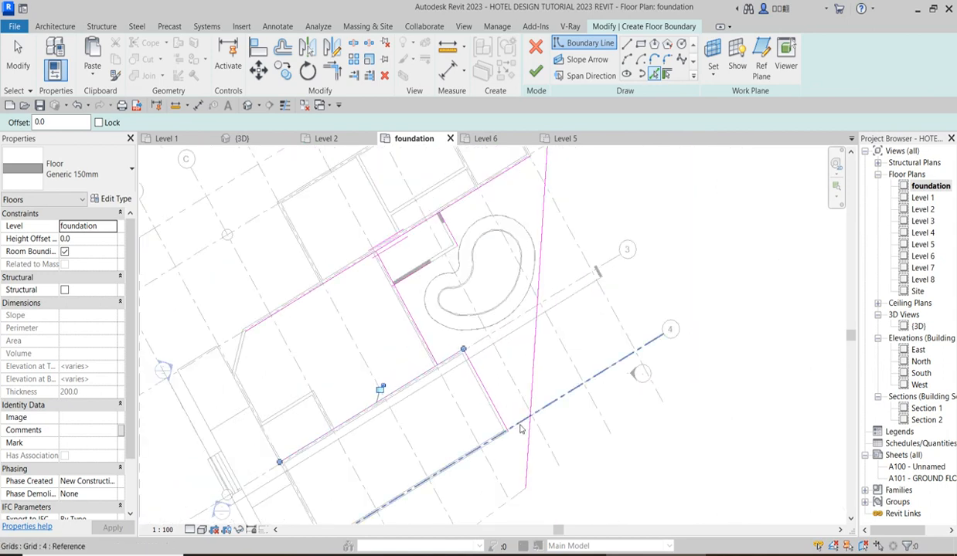
{"action": "scroll", "coordinate": [519, 430], "scroll_direction": "up", "scroll_amount": 2}
{"action": "left_click", "coordinate": [572, 396]}
Trim the floor boundary lines into corners around the projecting block between the pool and grid line 4.
{"action": "key", "text": "t"}
{"action": "key", "text": "r"}
{"action": "left_click", "coordinate": [363, 299]}
{"action": "left_click", "coordinate": [346, 294]}
{"action": "left_click", "coordinate": [464, 379]}
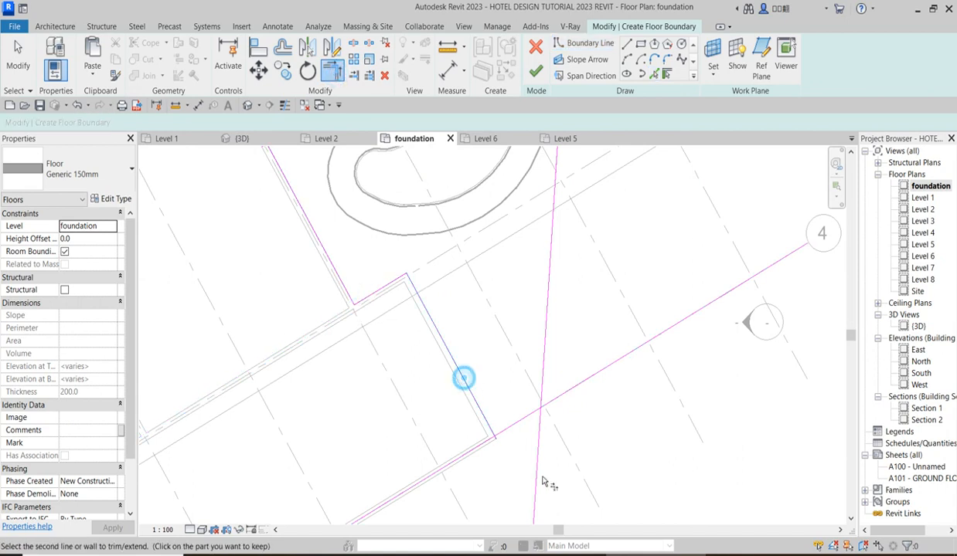
{"action": "left_click", "coordinate": [504, 428]}
{"action": "left_click", "coordinate": [538, 393]}
Trim the site boundary line and the wall line along grid 2 to a corner.
{"action": "scroll", "coordinate": [493, 491], "scroll_direction": "down", "scroll_amount": 4}
{"action": "scroll", "coordinate": [505, 292], "scroll_direction": "up", "scroll_amount": 2}
{"action": "left_click", "coordinate": [485, 327]}
{"action": "left_click", "coordinate": [519, 321]}
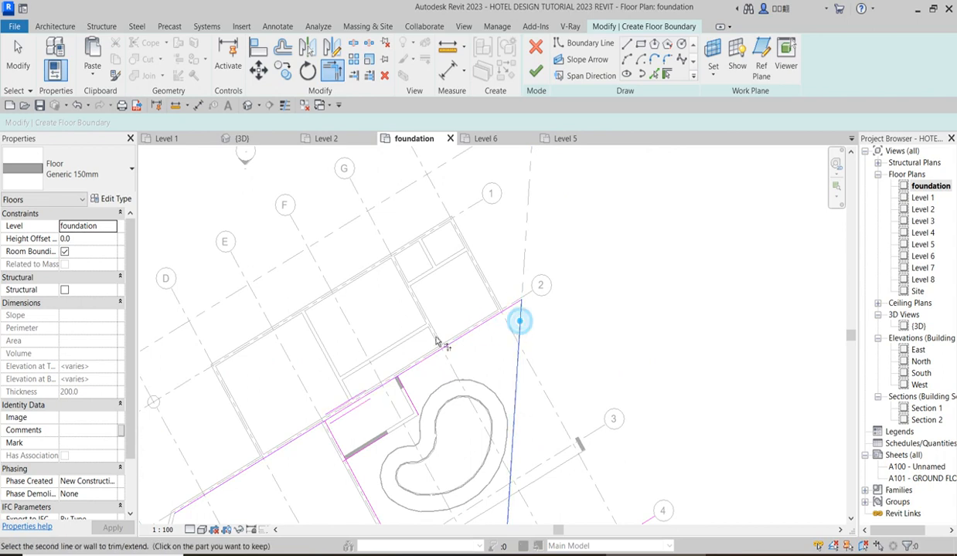
Trim the floor boundary lines around the stair core walls beside the pool into connected corners.
{"action": "scroll", "coordinate": [407, 392], "scroll_direction": "up", "scroll_amount": 3}
{"action": "left_click", "coordinate": [393, 370]}
{"action": "left_click", "coordinate": [403, 354]}
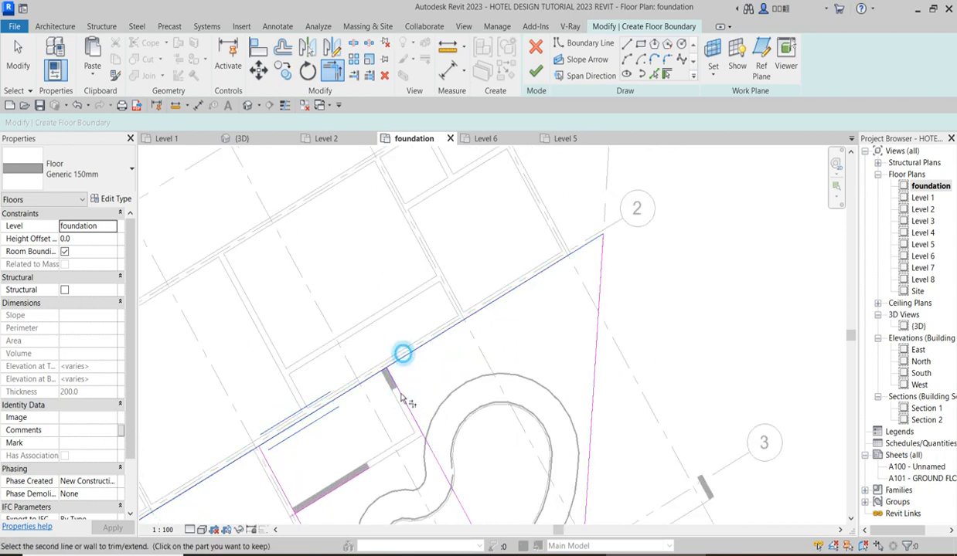
{"action": "left_click", "coordinate": [352, 438]}
{"action": "left_click", "coordinate": [398, 391]}
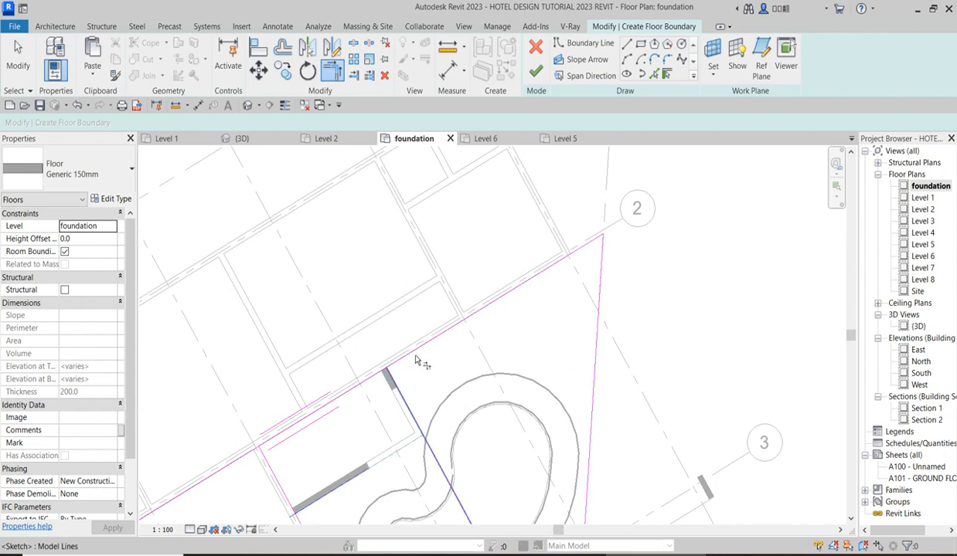
{"action": "scroll", "coordinate": [421, 432], "scroll_direction": "down", "scroll_amount": 1}
{"action": "left_click", "coordinate": [329, 483]}
{"action": "left_click", "coordinate": [402, 385]}
{"action": "left_click", "coordinate": [423, 340]}
Try to finish the floor sketch, and trim the site boundary line and the grid 4 line to a corner.
{"action": "scroll", "coordinate": [423, 337], "scroll_direction": "down", "scroll_amount": 2}
{"action": "scroll", "coordinate": [418, 331], "scroll_direction": "up", "scroll_amount": 1}
{"action": "scroll", "coordinate": [418, 331], "scroll_direction": "down", "scroll_amount": 2}
{"action": "left_click", "coordinate": [534, 72]}
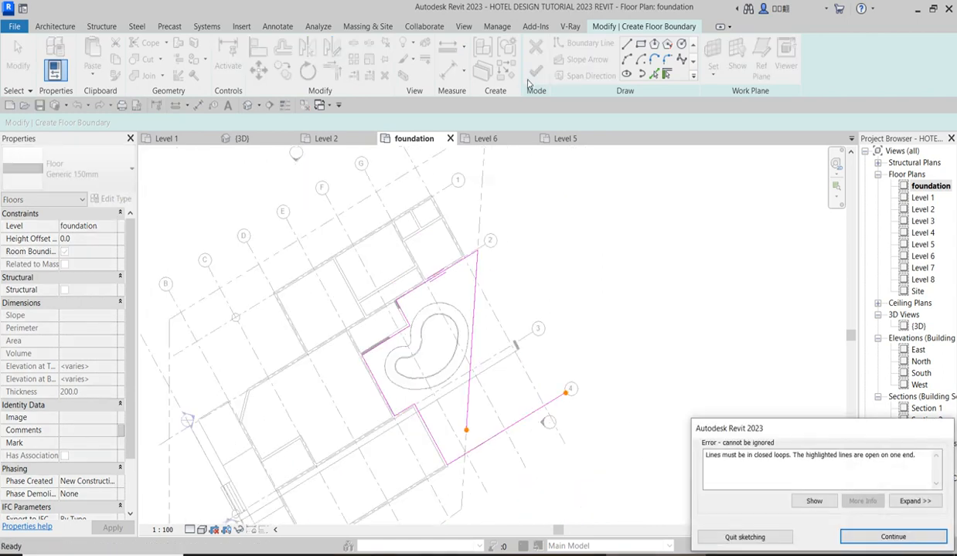
{"action": "left_click", "coordinate": [892, 537]}
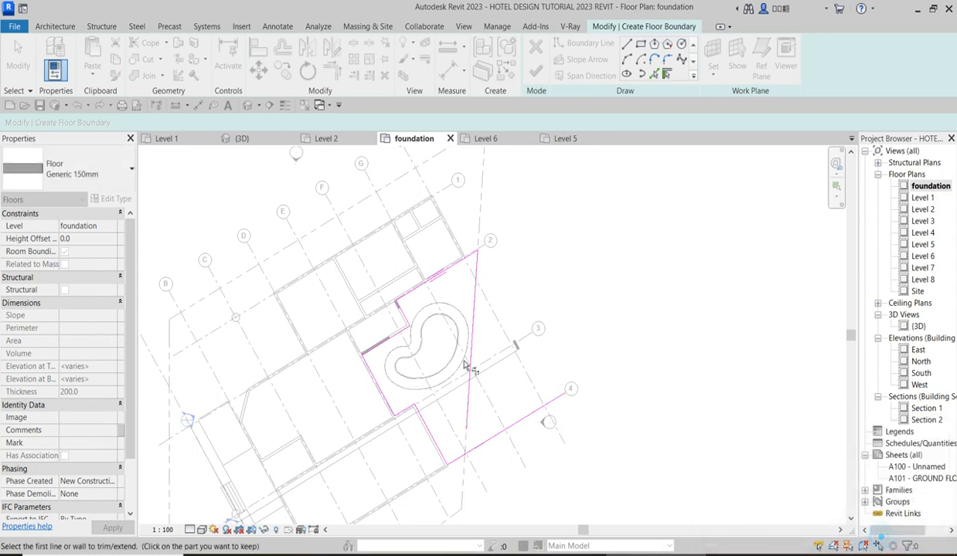
{"action": "scroll", "coordinate": [459, 463], "scroll_direction": "up", "scroll_amount": 3}
{"action": "scroll", "coordinate": [455, 457], "scroll_direction": "up", "scroll_amount": 1}
{"action": "left_click", "coordinate": [453, 450]}
{"action": "left_click", "coordinate": [469, 377]}
{"action": "scroll", "coordinate": [470, 377], "scroll_direction": "down", "scroll_amount": 4}
Pick the pool surround's outer edges as an opening in the floor boundary, and finish the floor.
{"action": "left_click", "coordinate": [654, 75]}
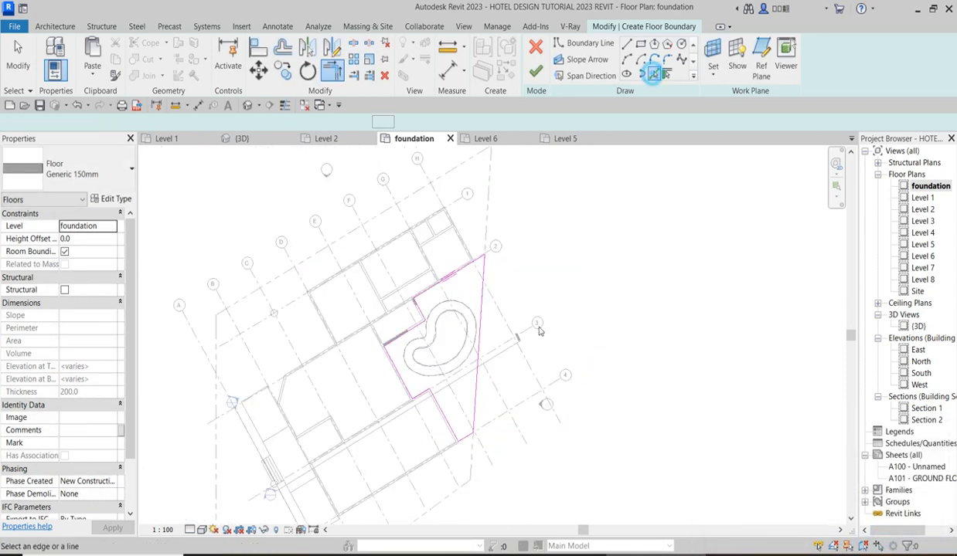
{"action": "scroll", "coordinate": [474, 308], "scroll_direction": "up", "scroll_amount": 2}
{"action": "left_click", "coordinate": [477, 317]}
{"action": "left_click", "coordinate": [377, 424]}
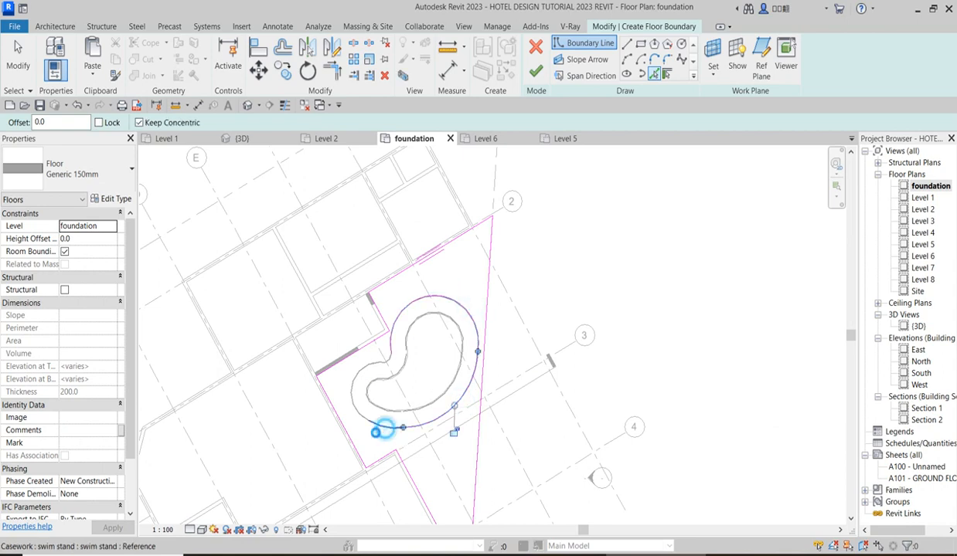
{"action": "left_click", "coordinate": [355, 418]}
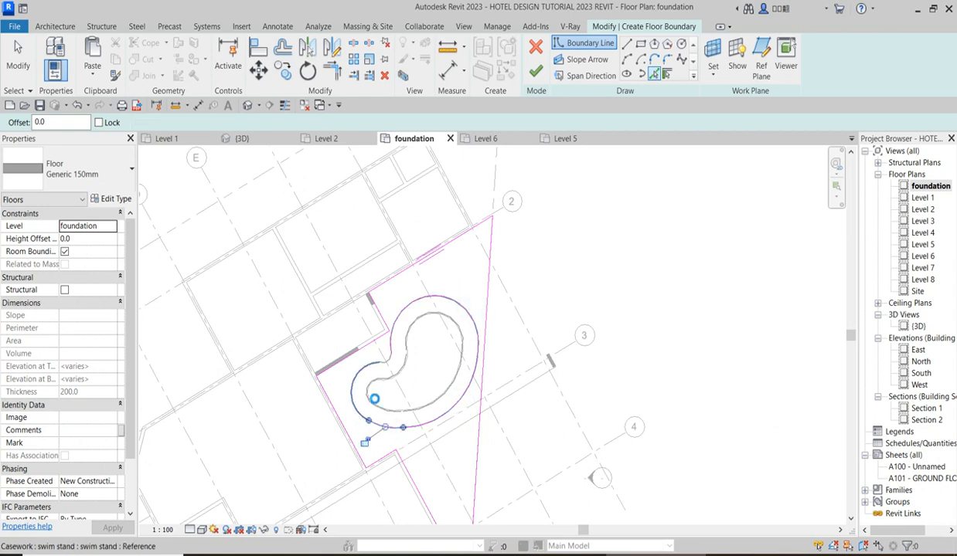
{"action": "scroll", "coordinate": [388, 367], "scroll_direction": "up", "scroll_amount": 3}
{"action": "left_click", "coordinate": [387, 360]}
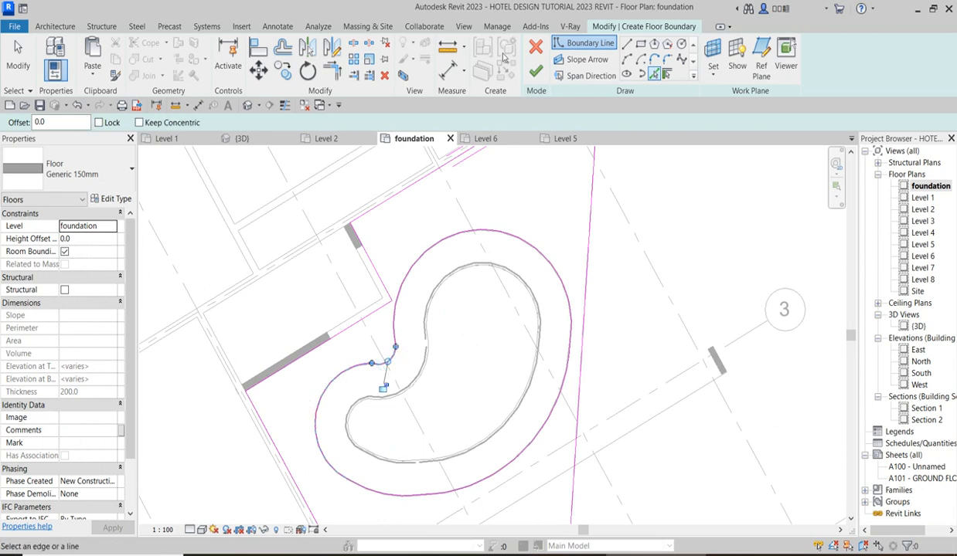
{"action": "left_click", "coordinate": [535, 71]}
{"action": "scroll", "coordinate": [641, 311], "scroll_direction": "down", "scroll_amount": 3}
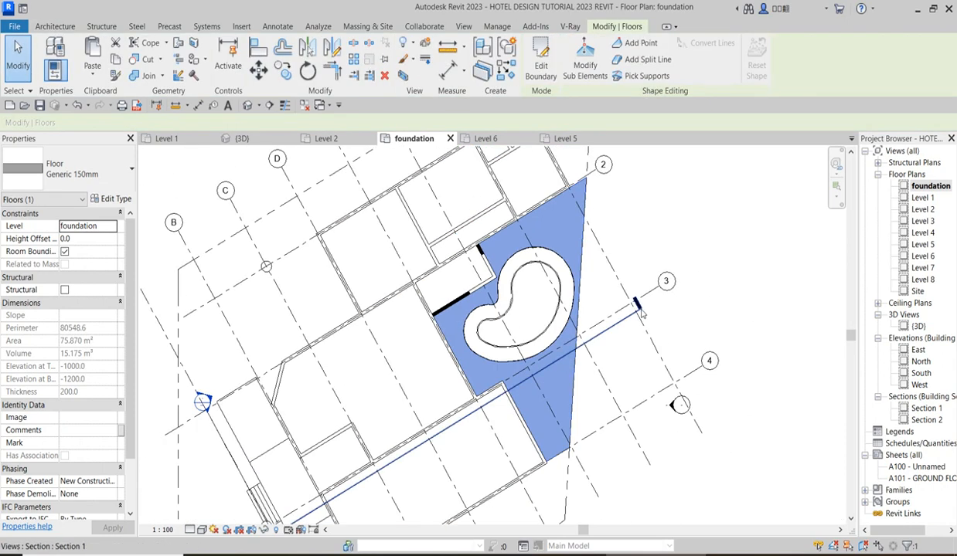
Open the default 3D view and set the new floor's height offset from level to 10.
{"action": "double_click", "coordinate": [917, 326]}
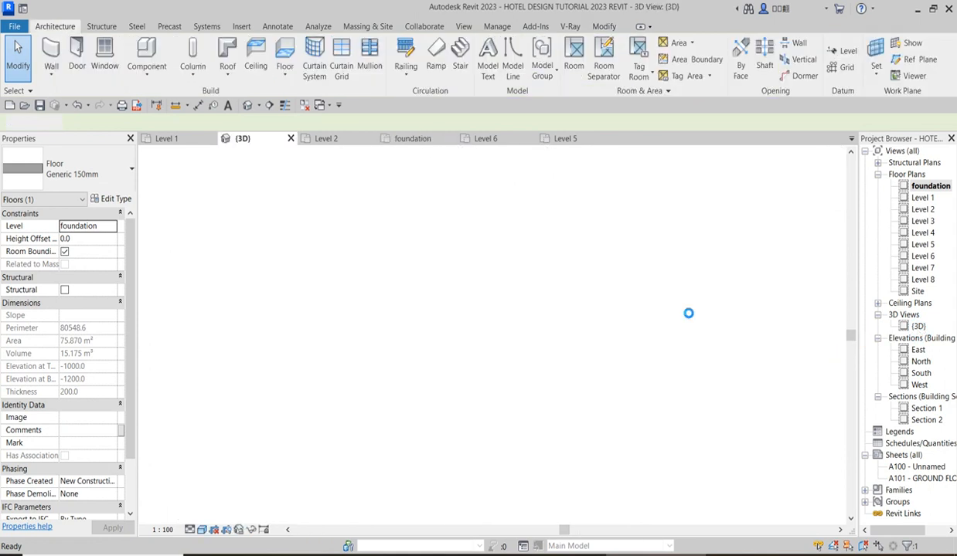
{"action": "scroll", "coordinate": [656, 405], "scroll_direction": "up", "scroll_amount": 5}
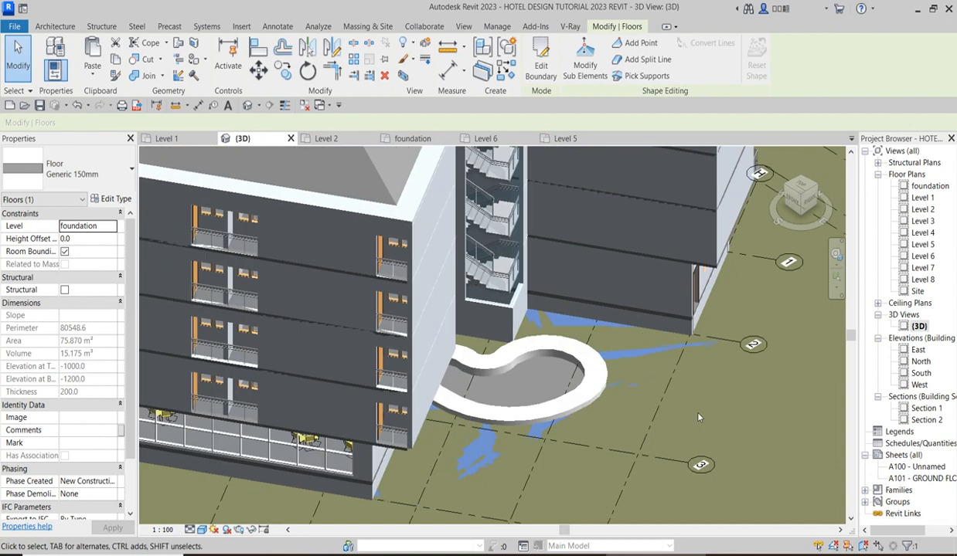
{"action": "key", "text": "Escape"}
{"action": "scroll", "coordinate": [620, 363], "scroll_direction": "up", "scroll_amount": 5}
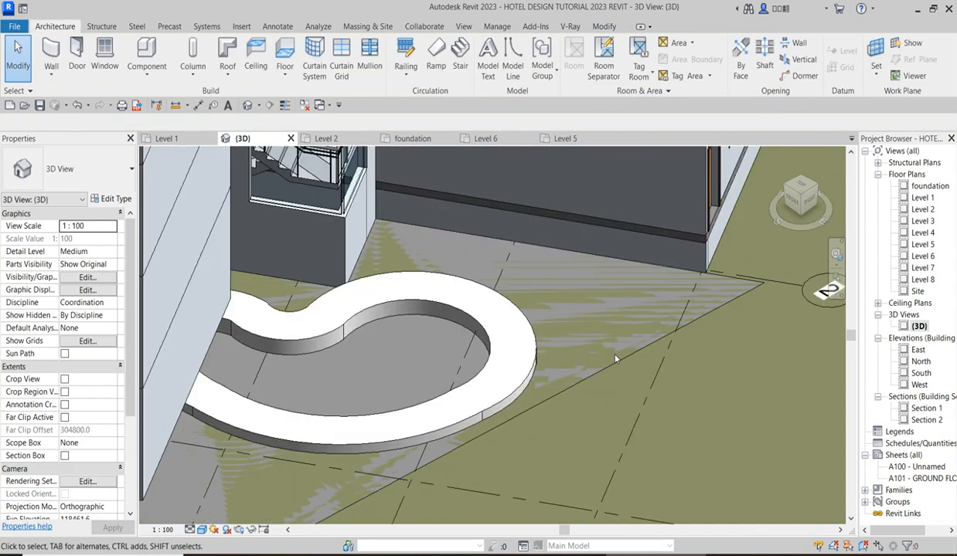
{"action": "left_click", "coordinate": [90, 238]}
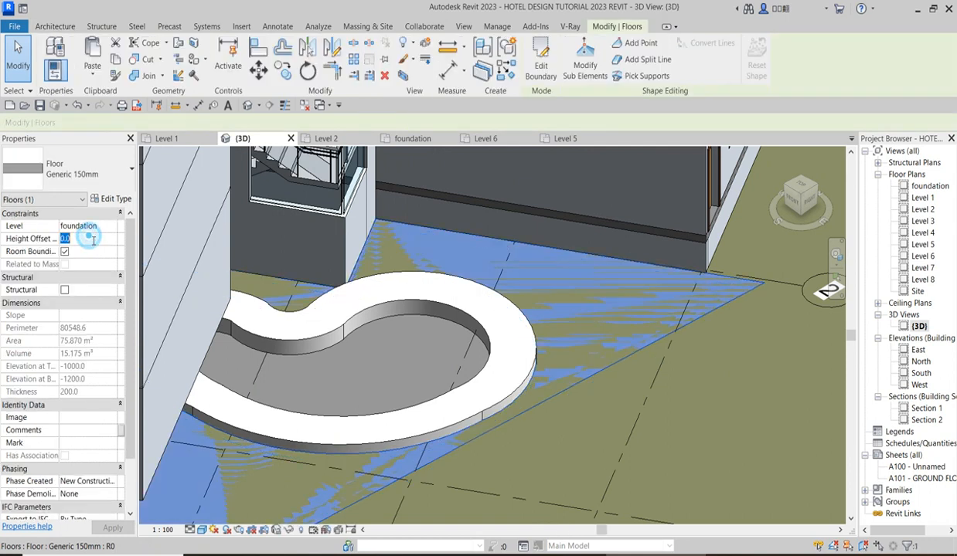
{"action": "type", "text": "10"}
{"action": "key", "text": "Return"}
{"action": "key", "text": "Escape"}
Duplicate the poolside floor's type as Generic 150mm 3.
{"action": "scroll", "coordinate": [715, 362], "scroll_direction": "down", "scroll_amount": 4}
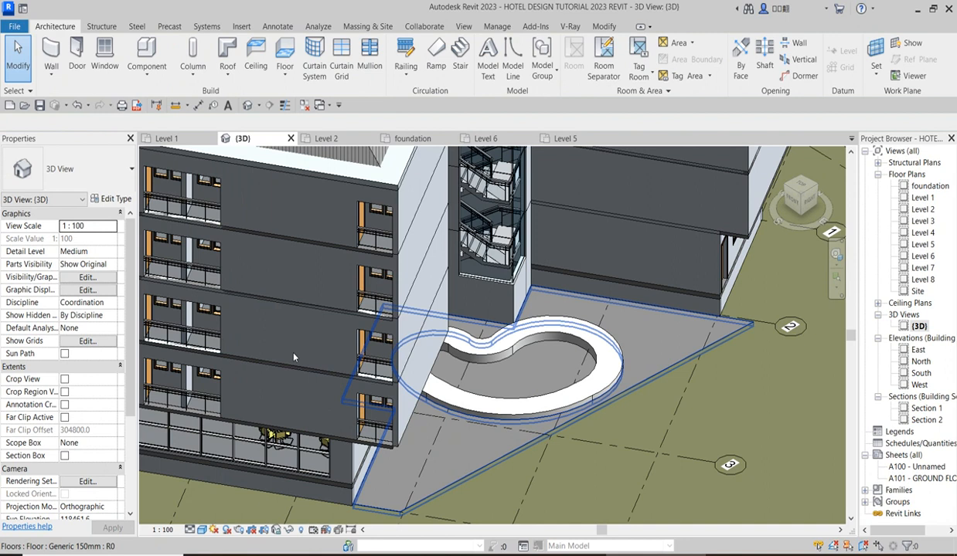
{"action": "left_click", "coordinate": [112, 200]}
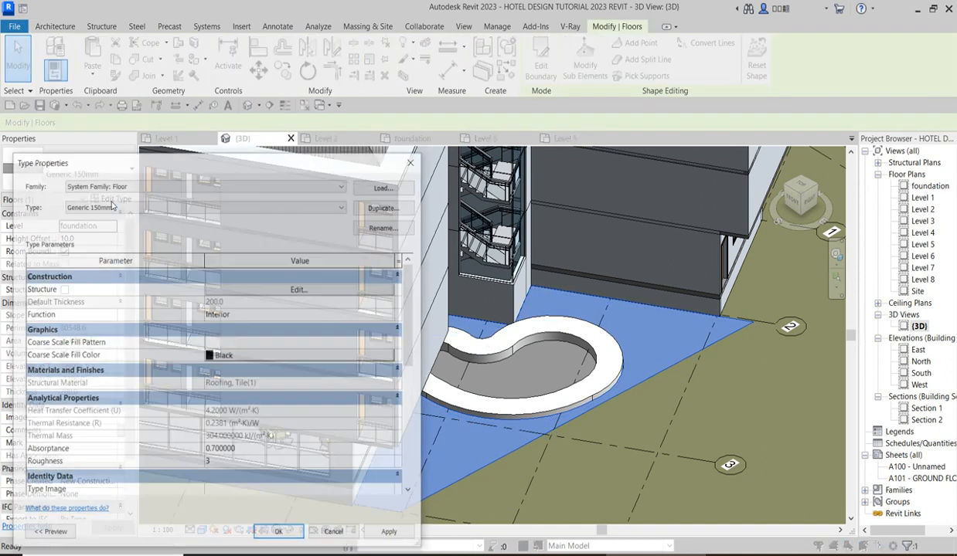
{"action": "left_click", "coordinate": [386, 207]}
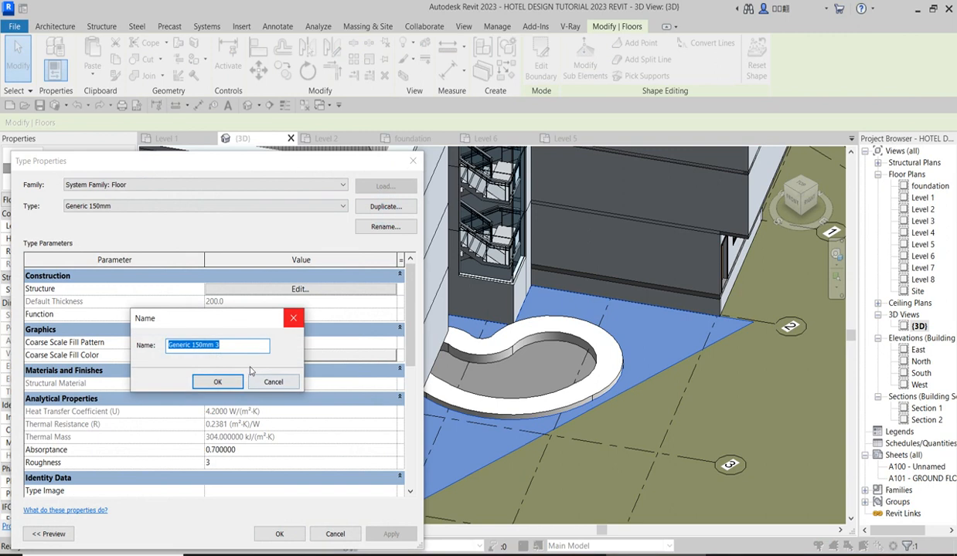
{"action": "left_click", "coordinate": [217, 382]}
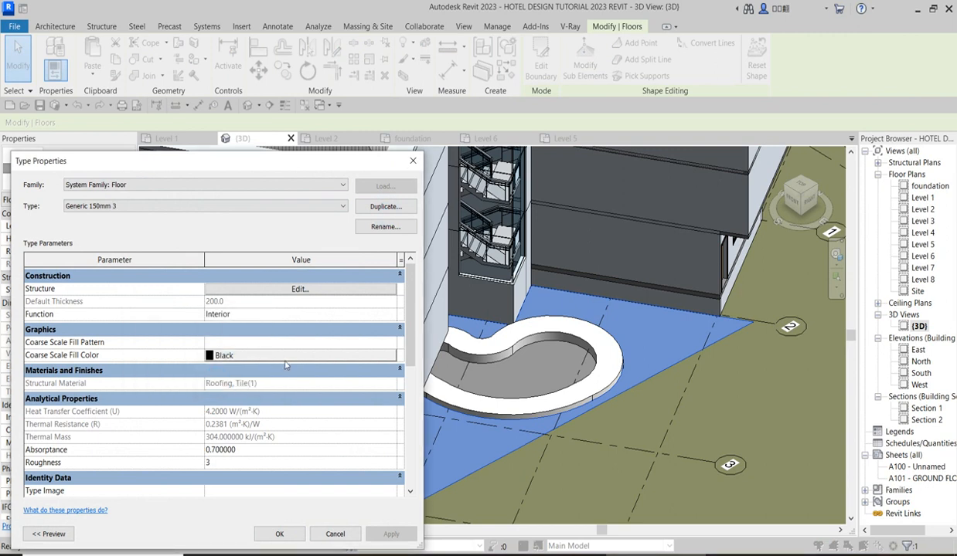
Open the material choice for the Structure layer of floor type Generic 150mm 3 and browse the project materials.
{"action": "left_click", "coordinate": [300, 289]}
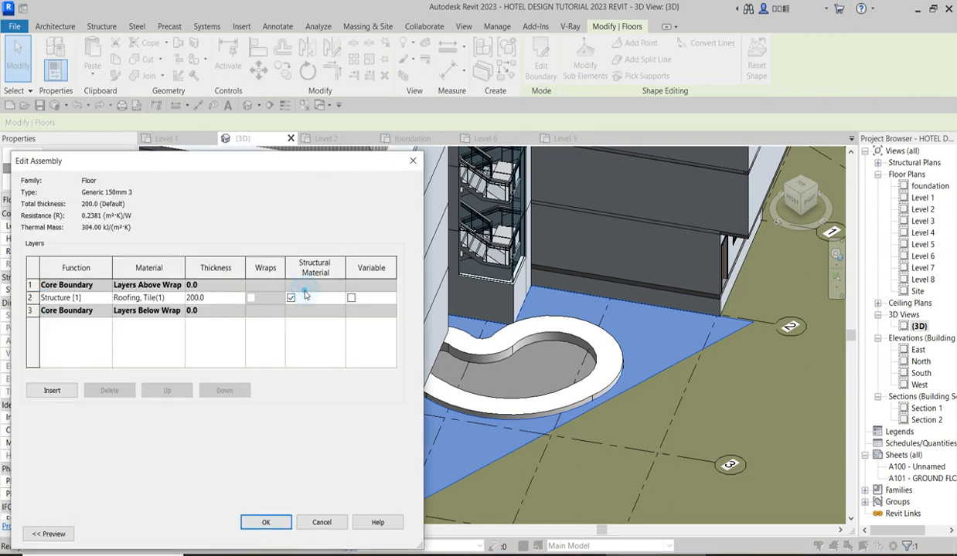
{"action": "left_click", "coordinate": [181, 301]}
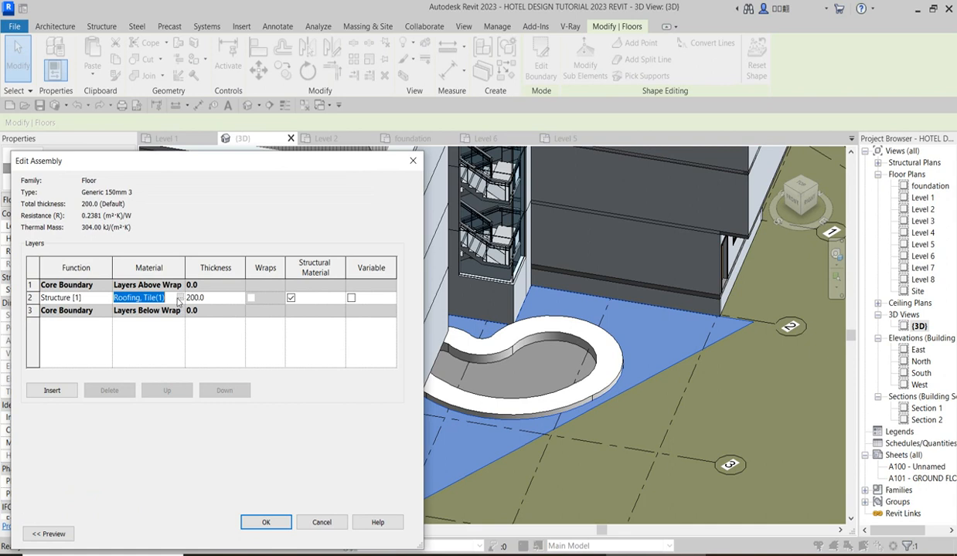
{"action": "left_click", "coordinate": [180, 298]}
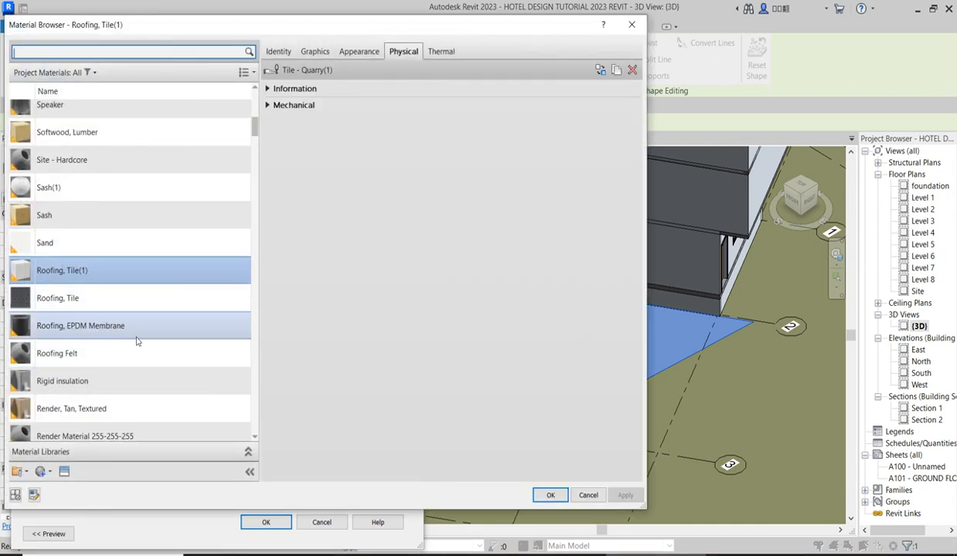
{"action": "scroll", "coordinate": [139, 333], "scroll_direction": "up", "scroll_amount": 4}
{"action": "scroll", "coordinate": [140, 327], "scroll_direction": "down", "scroll_amount": 1}
{"action": "scroll", "coordinate": [142, 331], "scroll_direction": "up", "scroll_amount": 3}
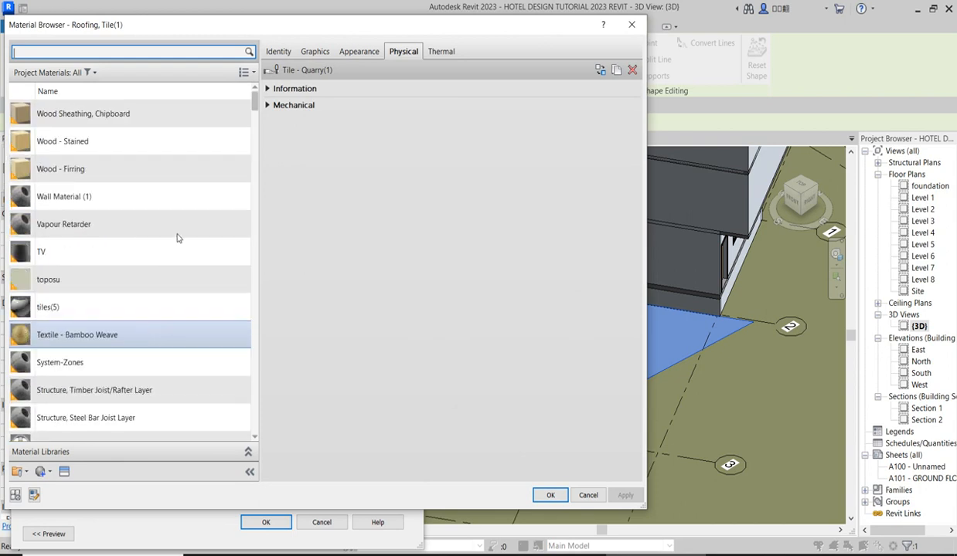
{"action": "scroll", "coordinate": [77, 320], "scroll_direction": "down", "scroll_amount": 4}
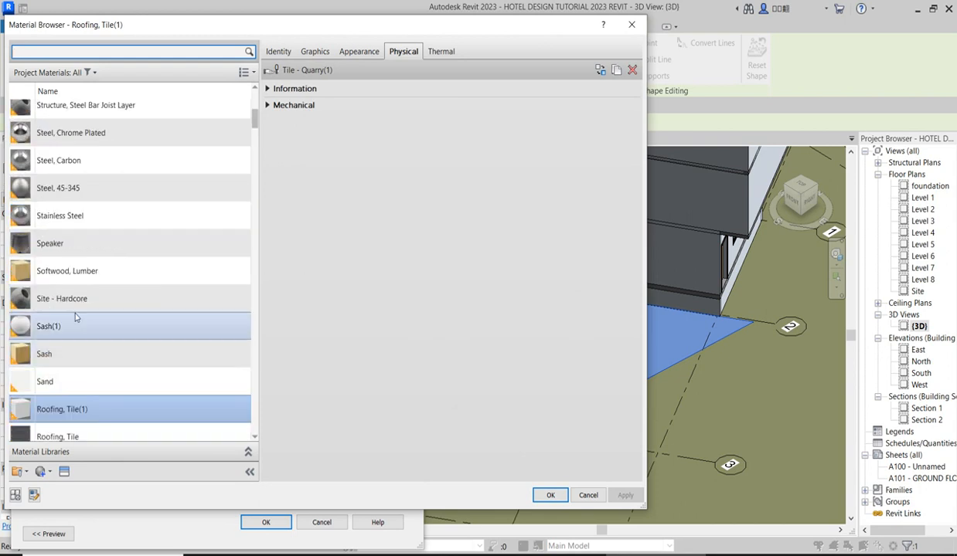
{"action": "scroll", "coordinate": [140, 273], "scroll_direction": "up", "scroll_amount": 4}
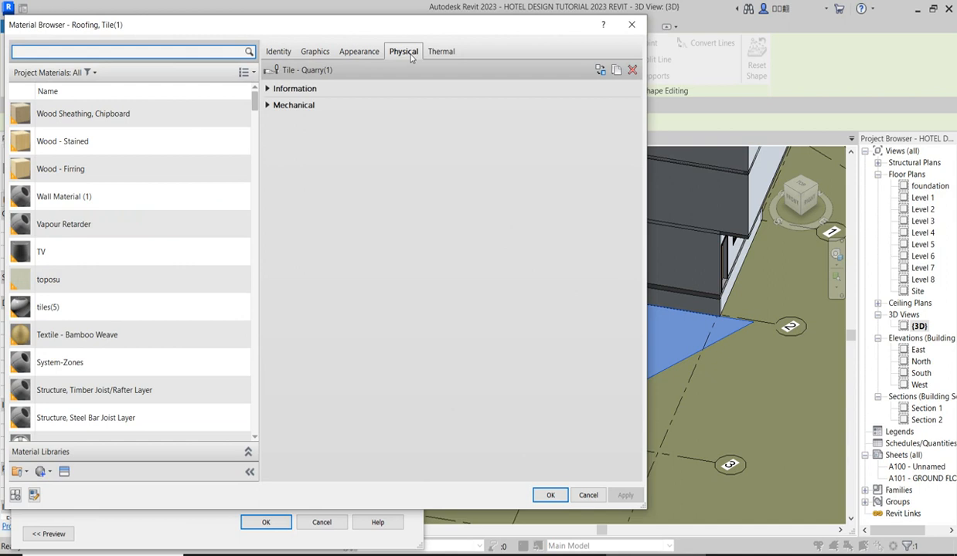
{"action": "left_click", "coordinate": [601, 70]}
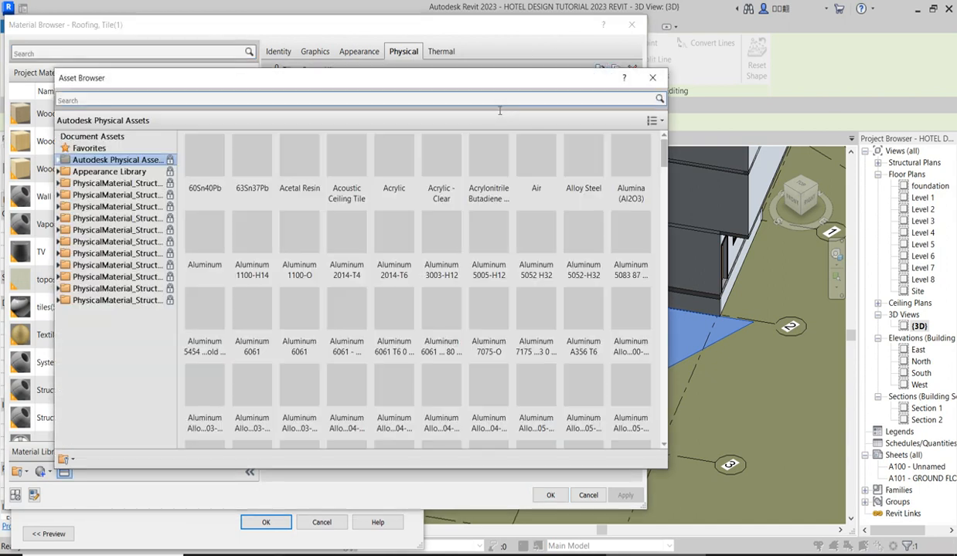
{"action": "left_click", "coordinate": [652, 78]}
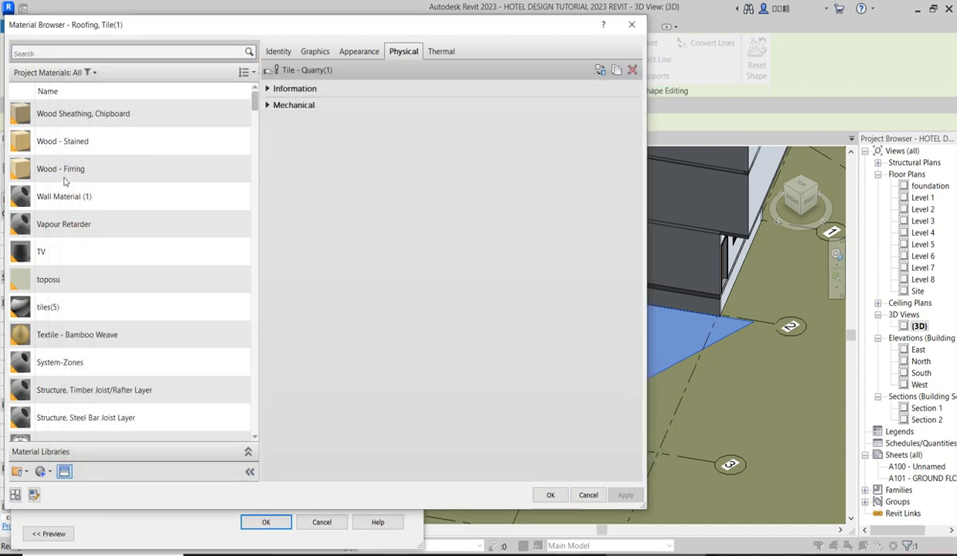
{"action": "left_click", "coordinate": [66, 180]}
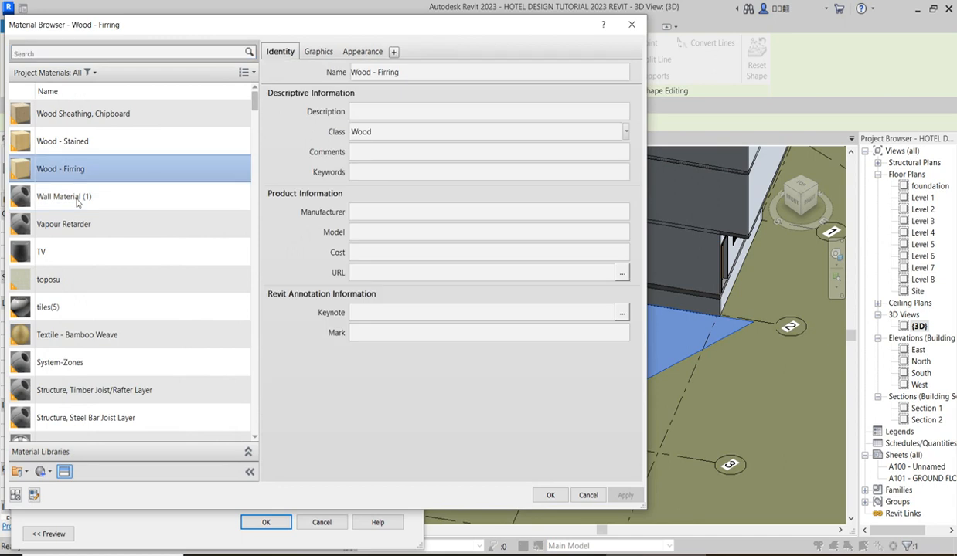
Duplicate the project material Wall Material (1) together with its assets.
{"action": "left_click", "coordinate": [76, 201]}
{"action": "right_click", "coordinate": [76, 201]}
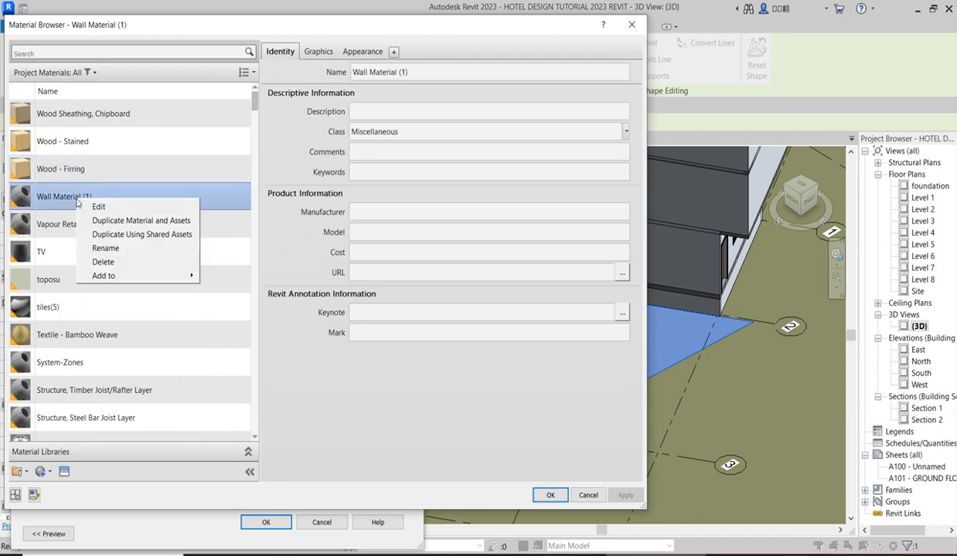
{"action": "left_click", "coordinate": [99, 214]}
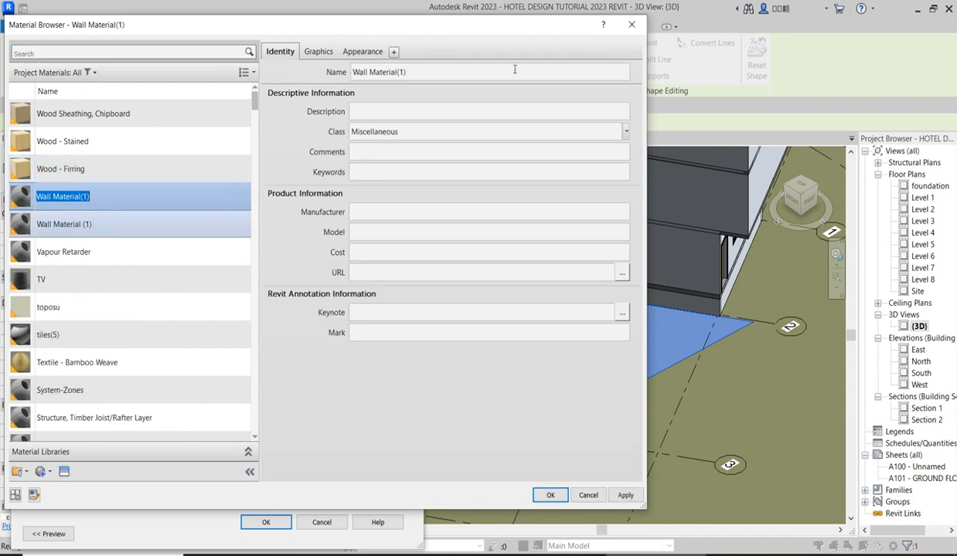
Replace the duplicated material's appearance asset with 3in Square - Terra Cotta and apply the material to the floor type's structure layer.
{"action": "left_click", "coordinate": [363, 51]}
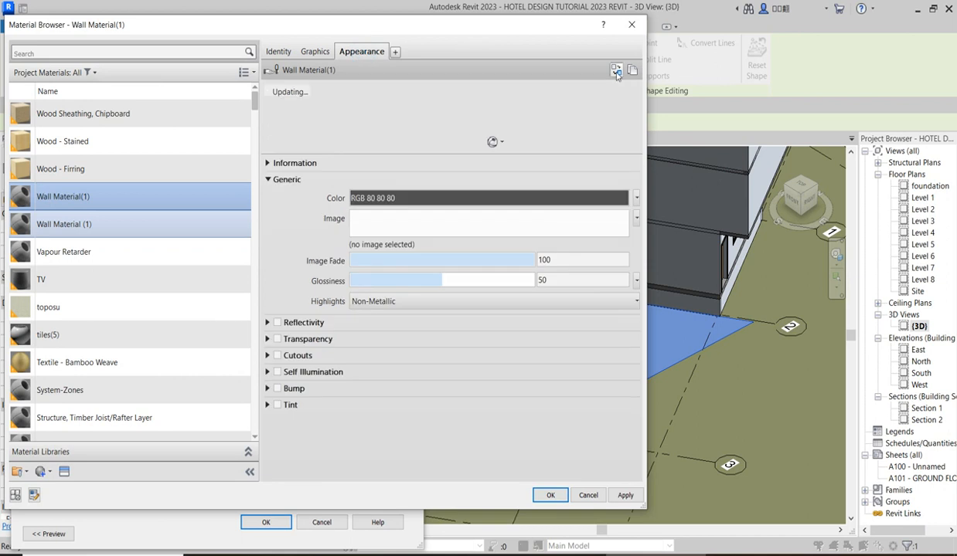
{"action": "left_click", "coordinate": [616, 71]}
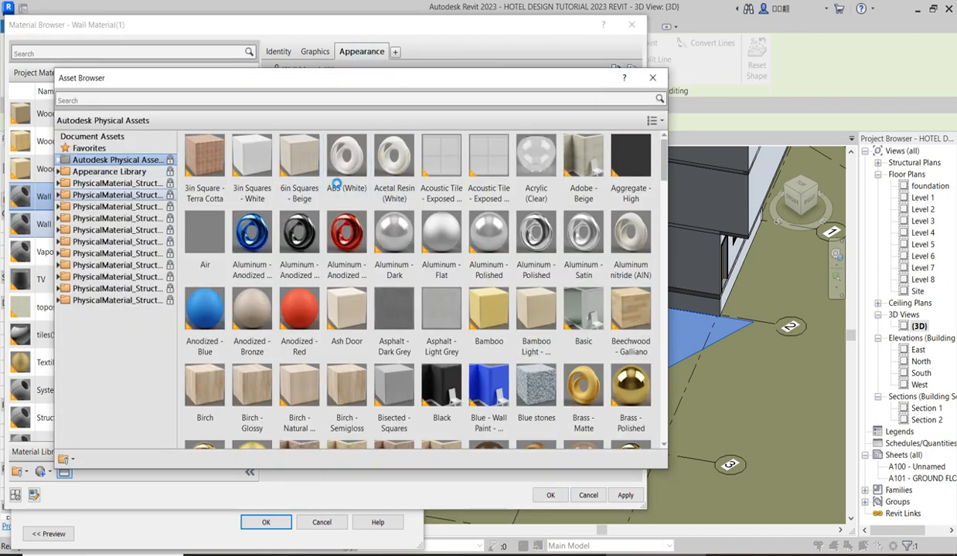
{"action": "mouse_move", "coordinate": [217, 167]}
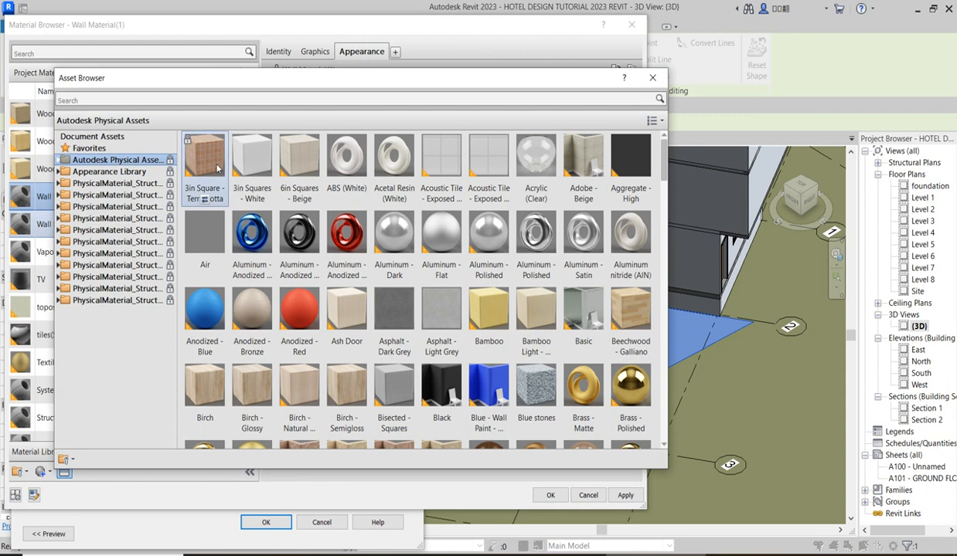
{"action": "left_click", "coordinate": [204, 198]}
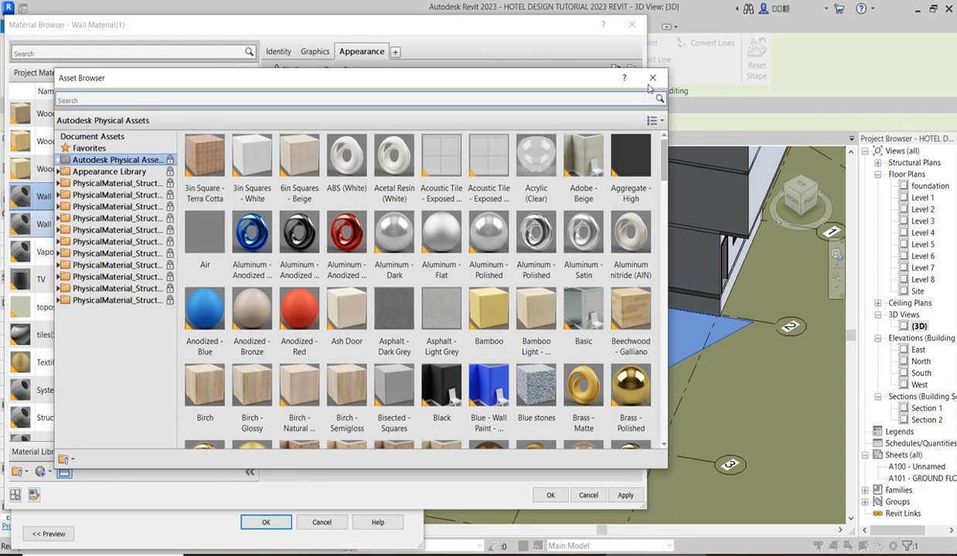
{"action": "left_click", "coordinate": [652, 77]}
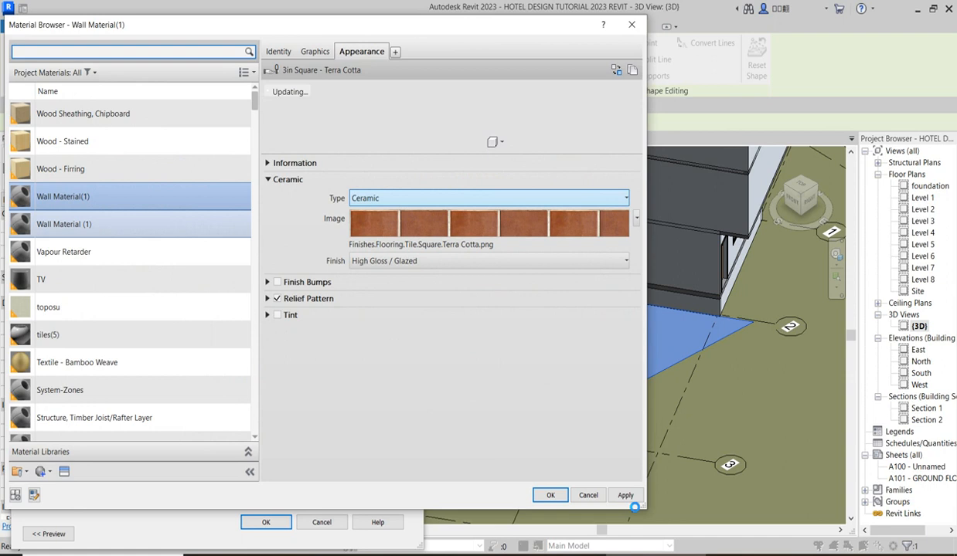
{"action": "left_click", "coordinate": [550, 496]}
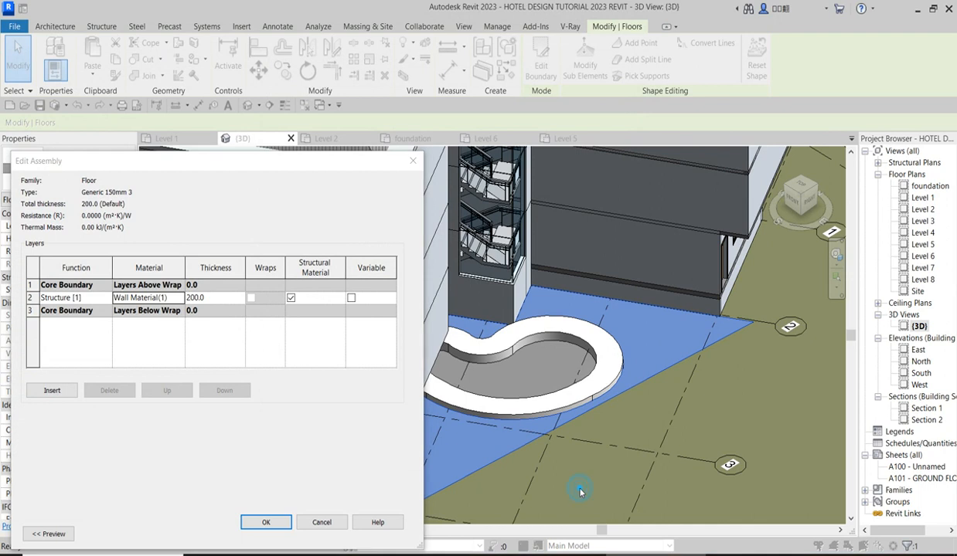
{"action": "left_click", "coordinate": [285, 524]}
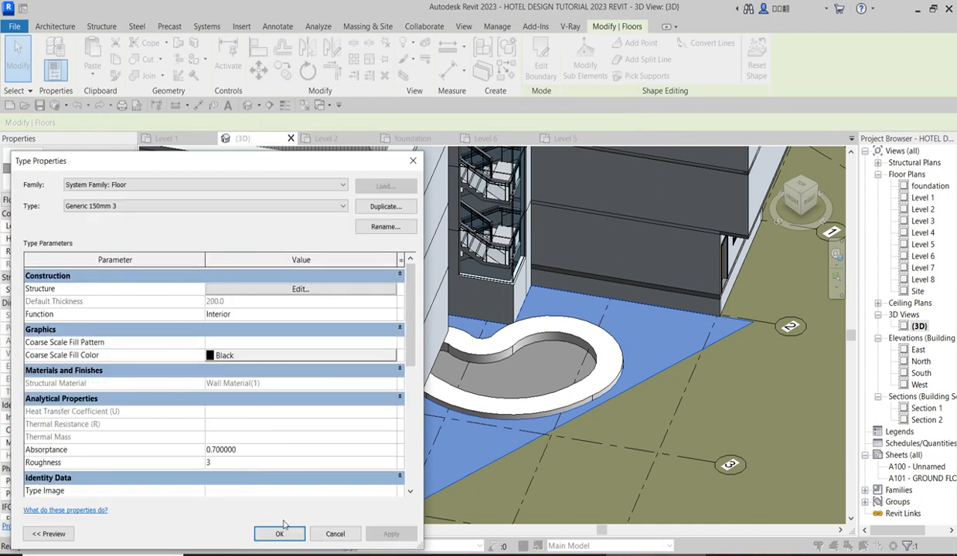
{"action": "left_click", "coordinate": [297, 536]}
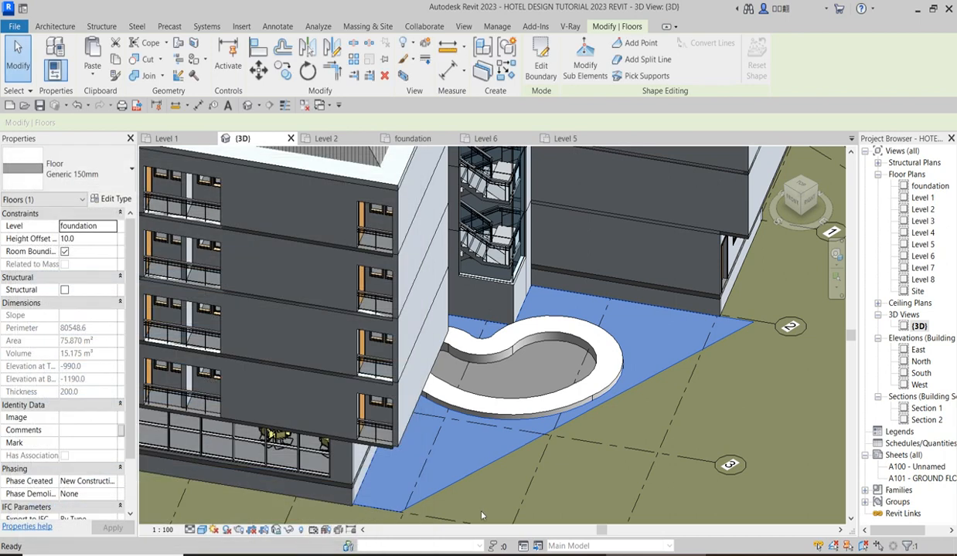
{"action": "left_click", "coordinate": [627, 474]}
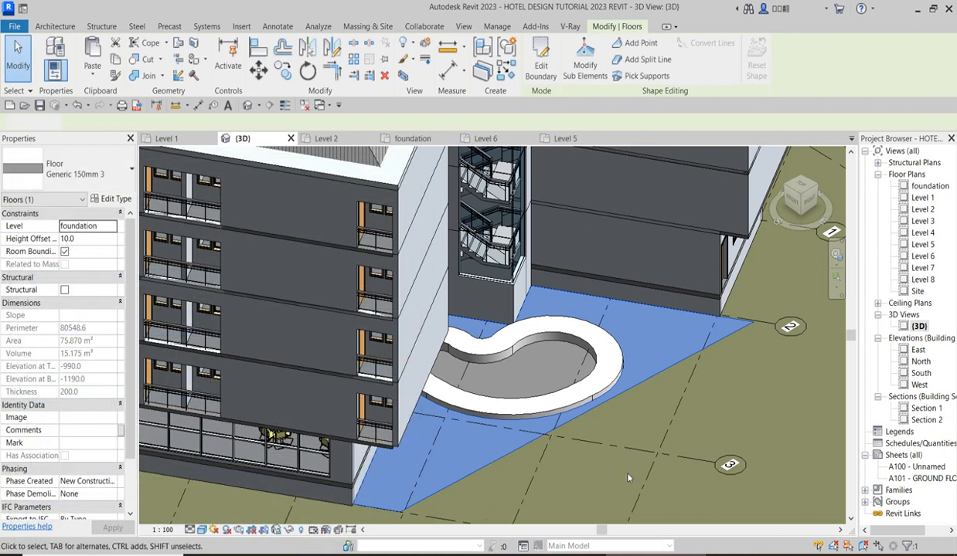
Make the poolside floor's structure material use its render appearance for shading, and accept the floor type changes.
{"action": "left_click", "coordinate": [654, 374]}
{"action": "left_click", "coordinate": [112, 203]}
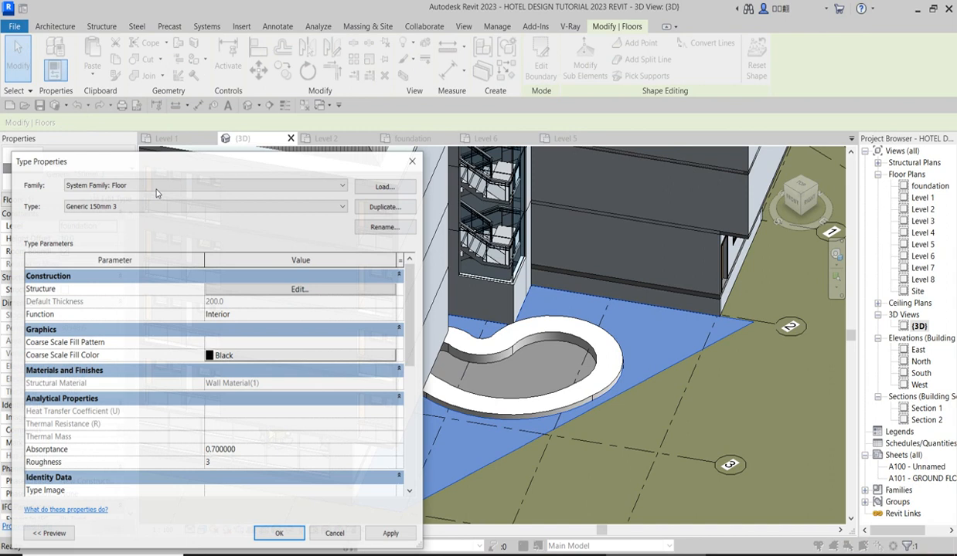
{"action": "left_click", "coordinate": [298, 290]}
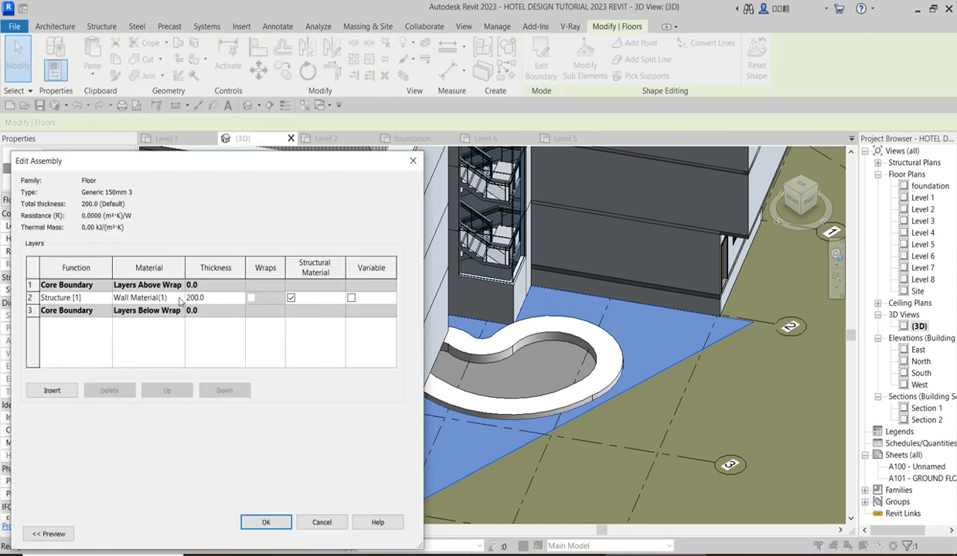
{"action": "left_click", "coordinate": [180, 300]}
{"action": "left_click", "coordinate": [180, 298]}
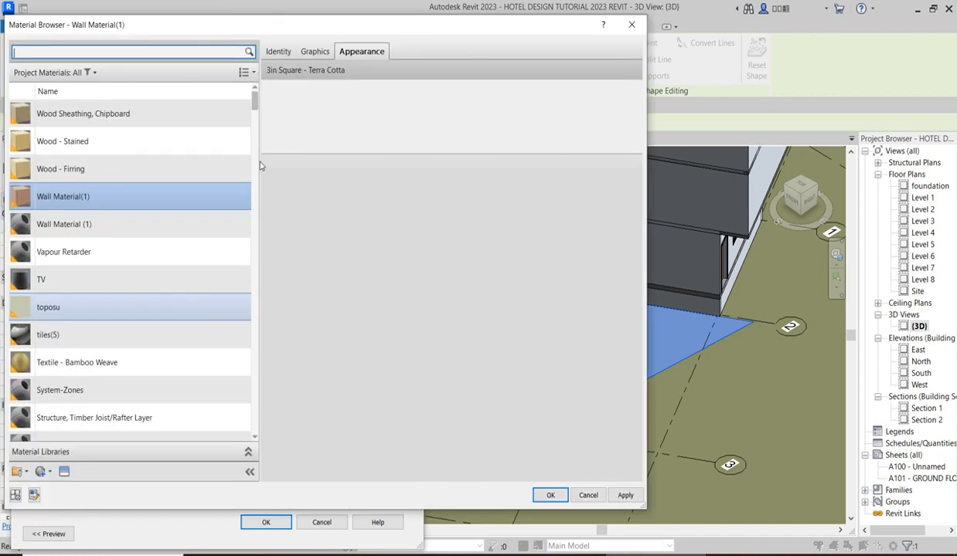
{"action": "left_click", "coordinate": [315, 51]}
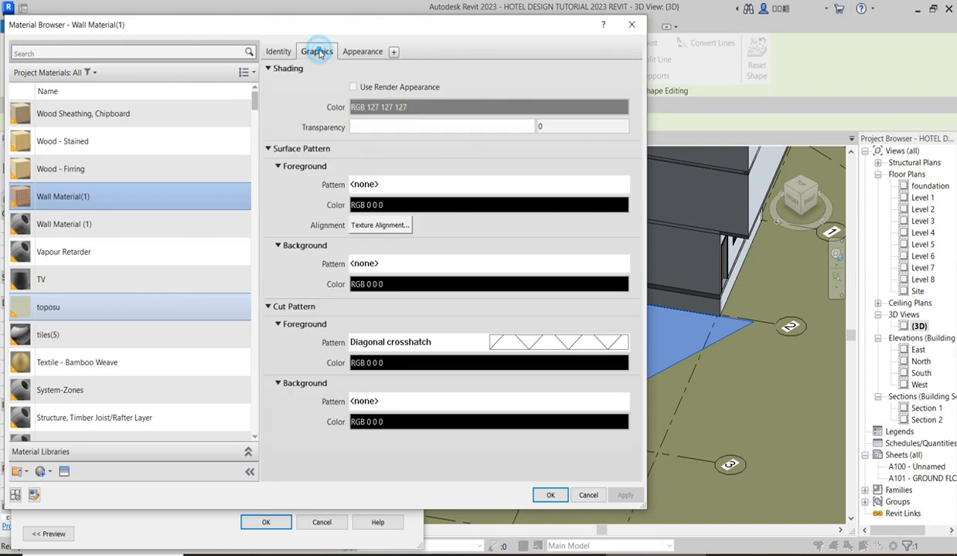
{"action": "left_click", "coordinate": [354, 87]}
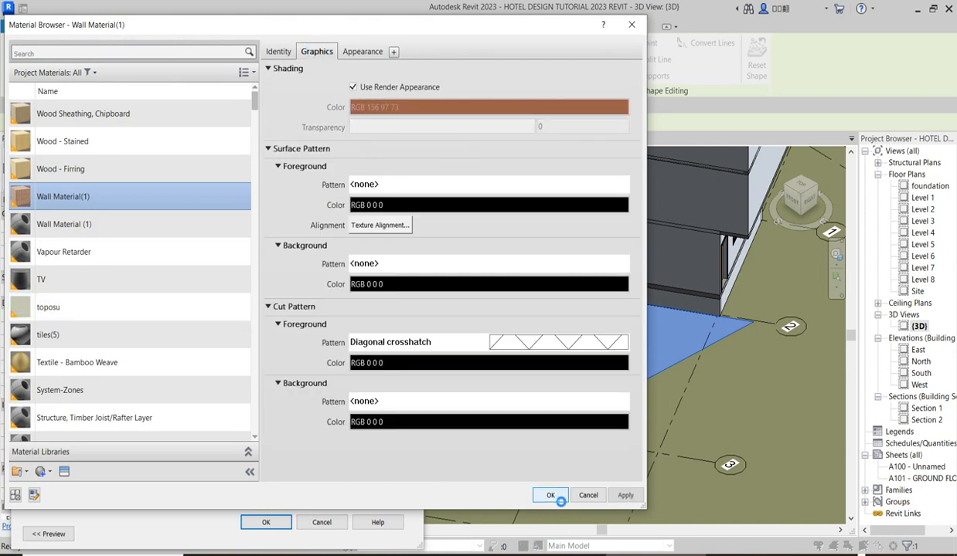
{"action": "left_click", "coordinate": [550, 496]}
{"action": "left_click", "coordinate": [255, 523]}
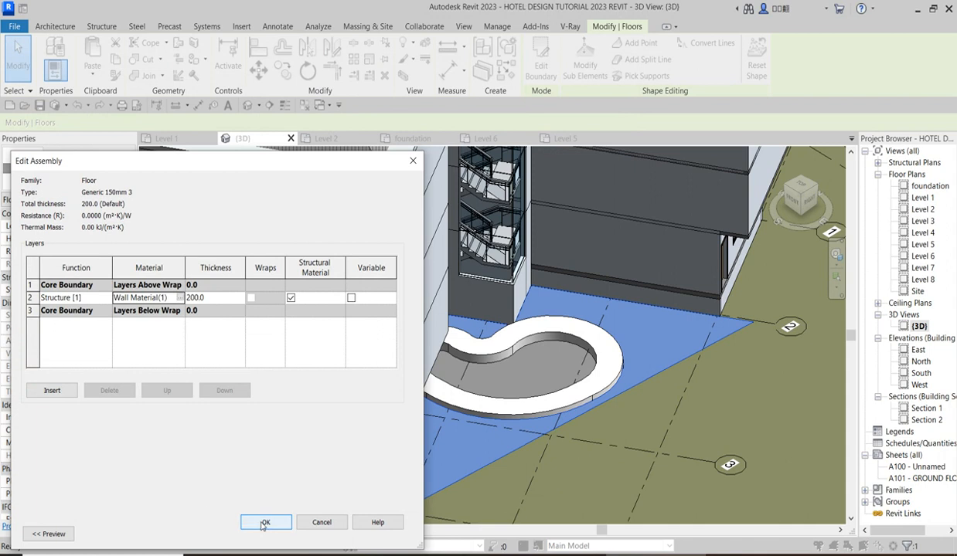
{"action": "left_click", "coordinate": [262, 530]}
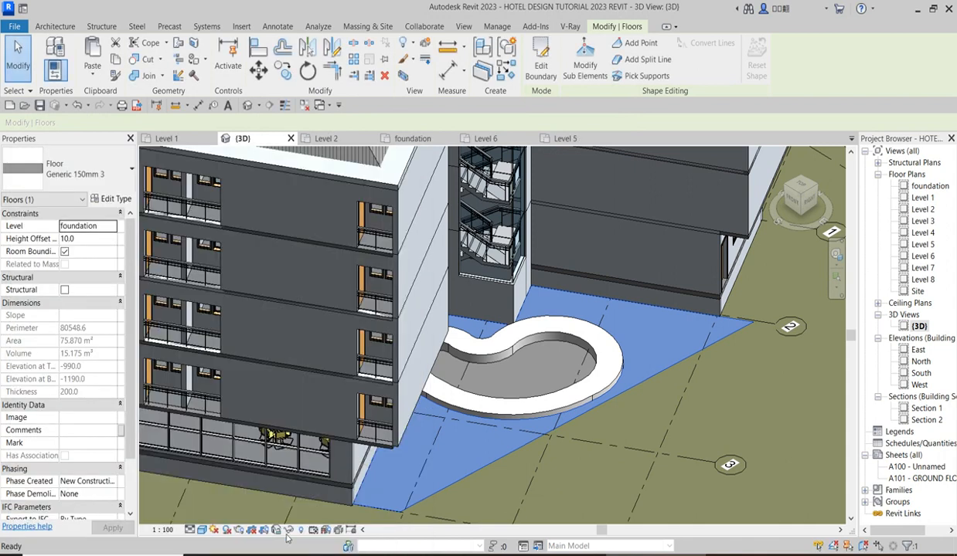
{"action": "left_click", "coordinate": [567, 479]}
Examine the terra cotta floor around the pool and its fit against the hotel building in the 3D view.
{"action": "scroll", "coordinate": [554, 449], "scroll_direction": "down", "scroll_amount": 3}
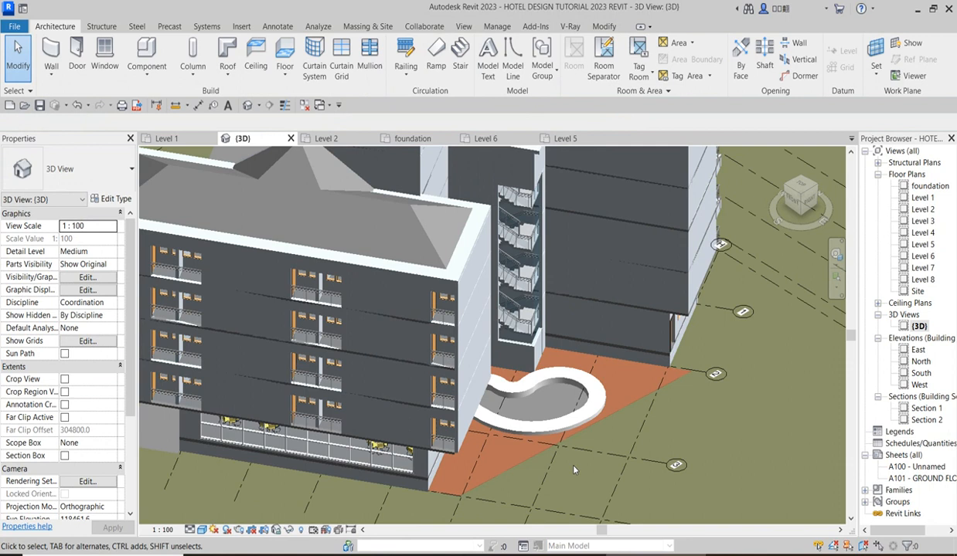
{"action": "scroll", "coordinate": [554, 450], "scroll_direction": "down", "scroll_amount": 2}
{"action": "scroll", "coordinate": [629, 441], "scroll_direction": "up", "scroll_amount": 3}
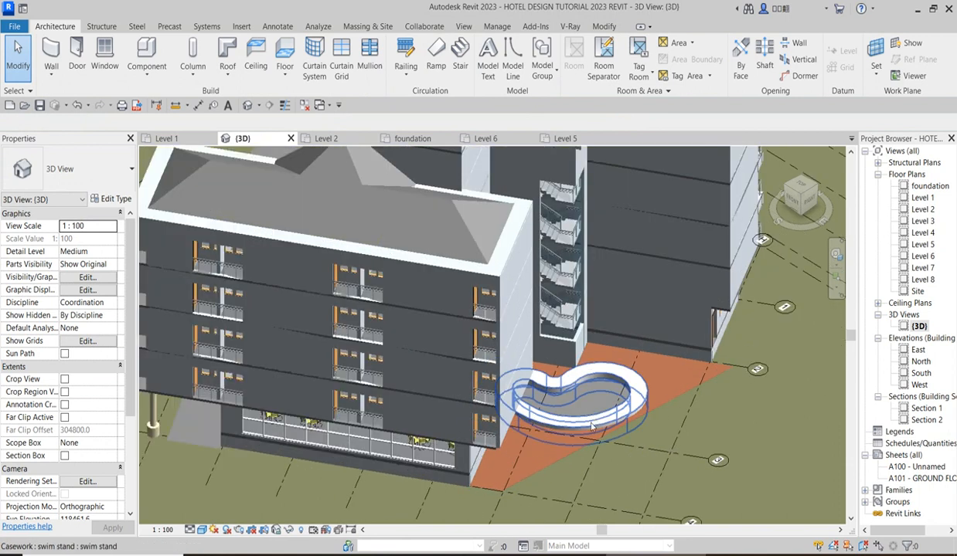
{"action": "scroll", "coordinate": [697, 397], "scroll_direction": "up", "scroll_amount": 3}
{"action": "scroll", "coordinate": [698, 397], "scroll_direction": "down", "scroll_amount": 3}
{"action": "scroll", "coordinate": [636, 420], "scroll_direction": "down", "scroll_amount": 4}
{"action": "scroll", "coordinate": [669, 232], "scroll_direction": "up", "scroll_amount": 5}
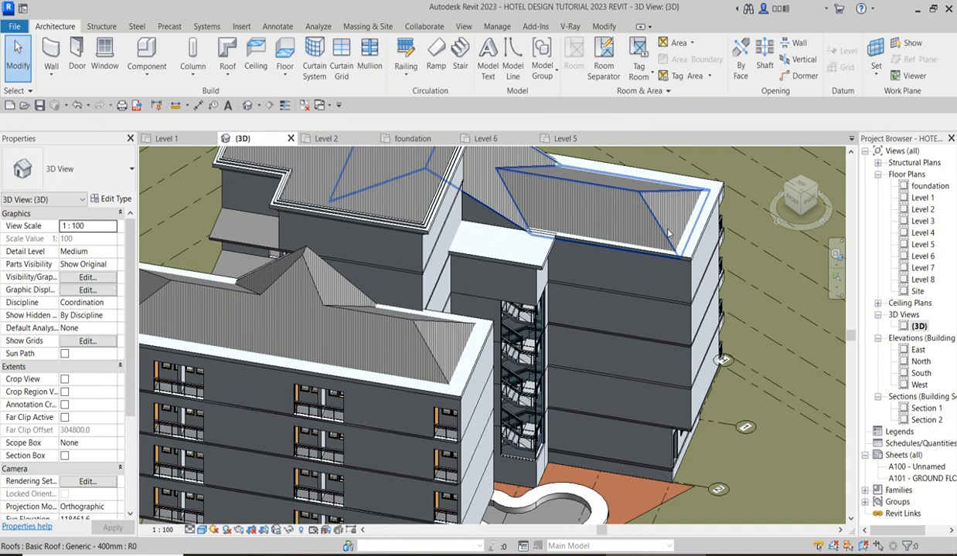
{"action": "scroll", "coordinate": [669, 240], "scroll_direction": "down", "scroll_amount": 5}
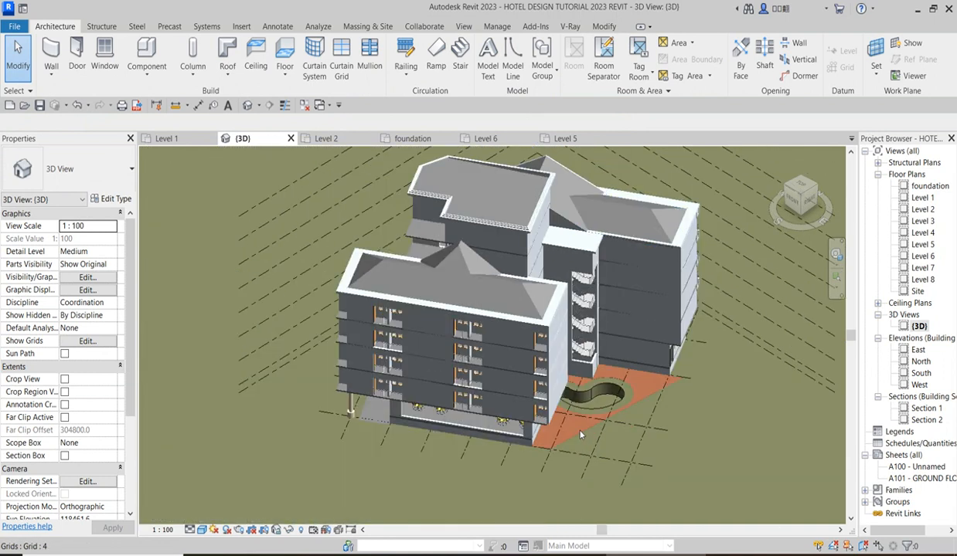
{"action": "scroll", "coordinate": [581, 435], "scroll_direction": "up", "scroll_amount": 3}
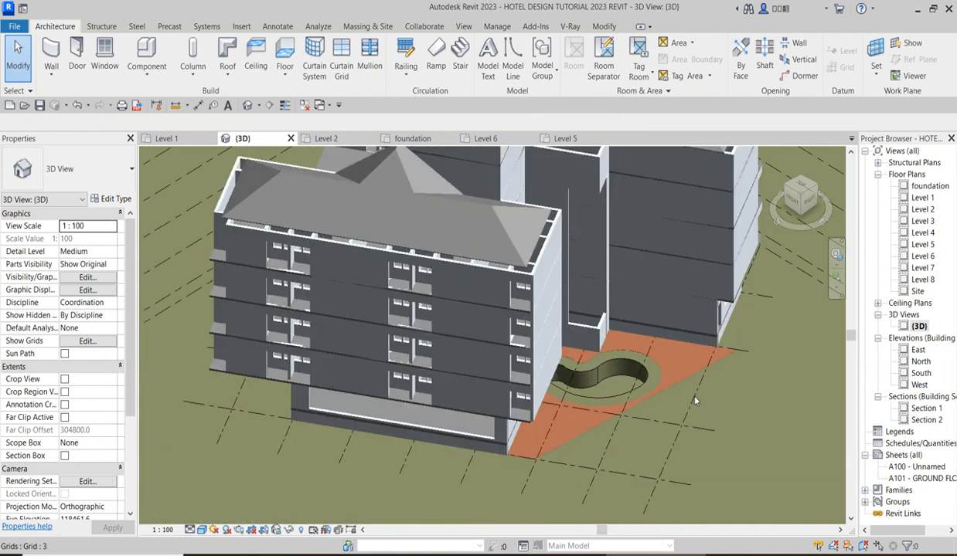
{"action": "scroll", "coordinate": [695, 401], "scroll_direction": "up", "scroll_amount": 4}
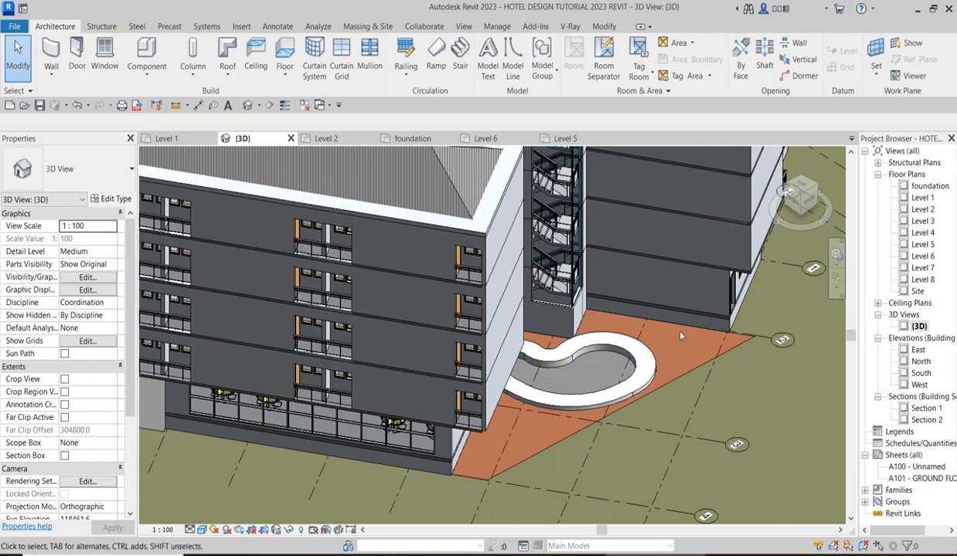
{"action": "scroll", "coordinate": [620, 393], "scroll_direction": "down", "scroll_amount": 2}
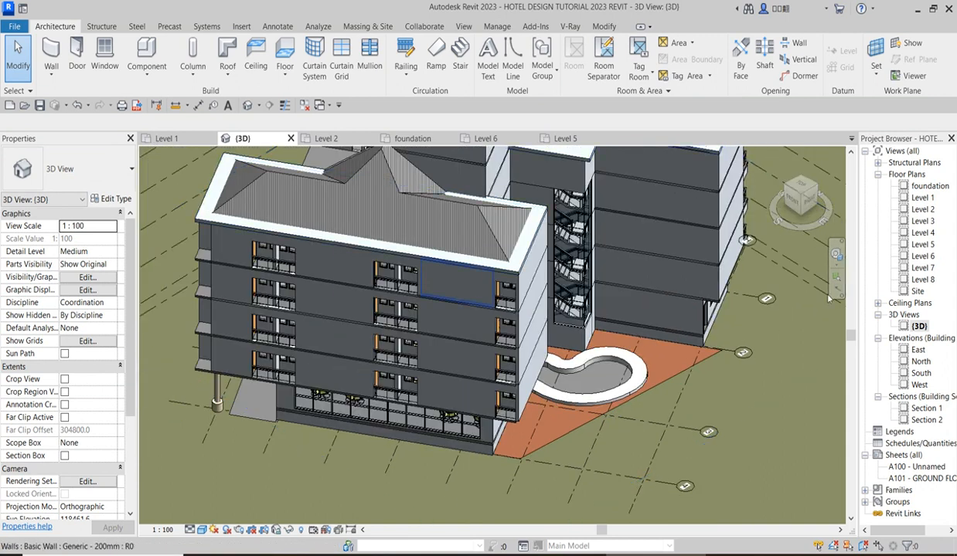
{"action": "scroll", "coordinate": [587, 507], "scroll_direction": "down", "scroll_amount": 3}
{"action": "scroll", "coordinate": [557, 437], "scroll_direction": "up", "scroll_amount": 2}
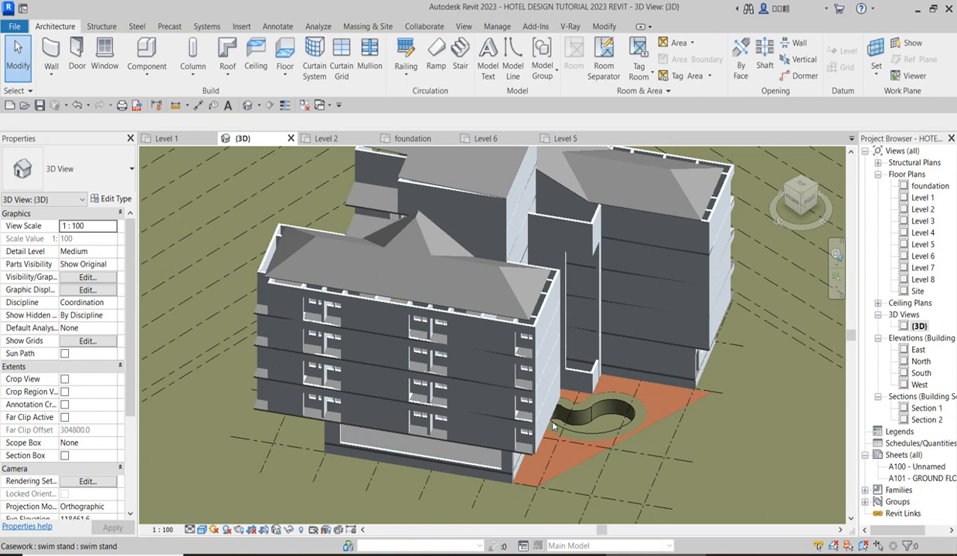